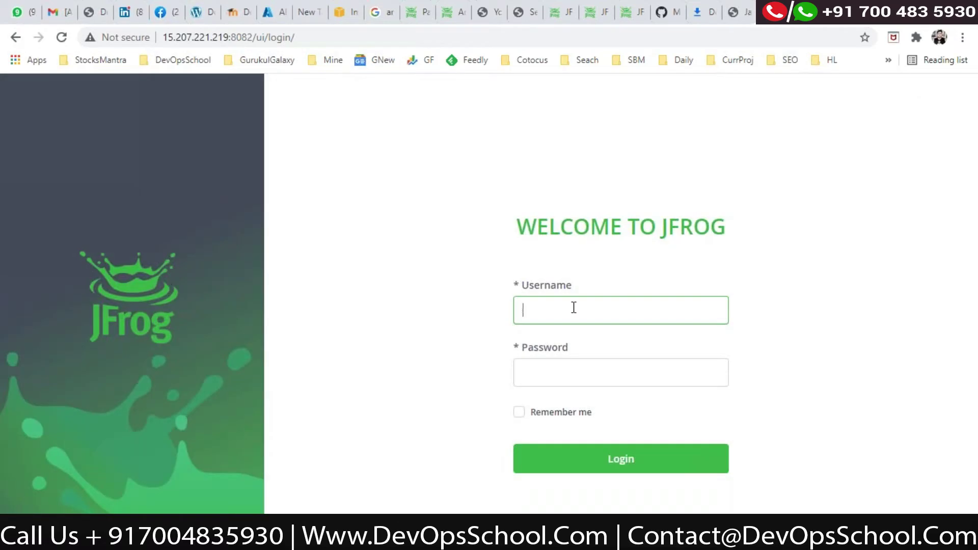
- Log in as admin, retrying with the corrected password after the first attempt fails
{"action": "type", "text": "dmin"}
{"action": "left_click", "coordinate": [534, 353]}
{"action": "type", "text": "pass"}
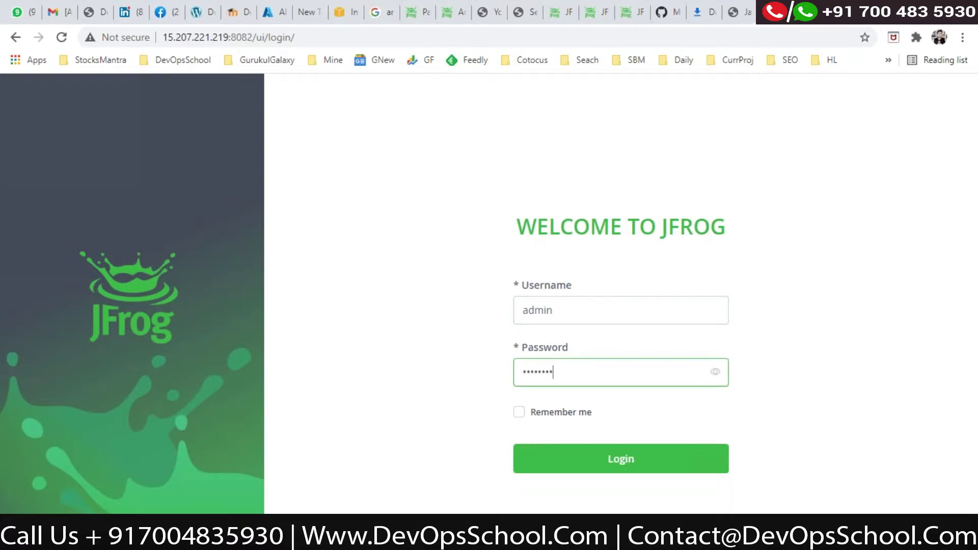
{"action": "key", "text": "Return"}
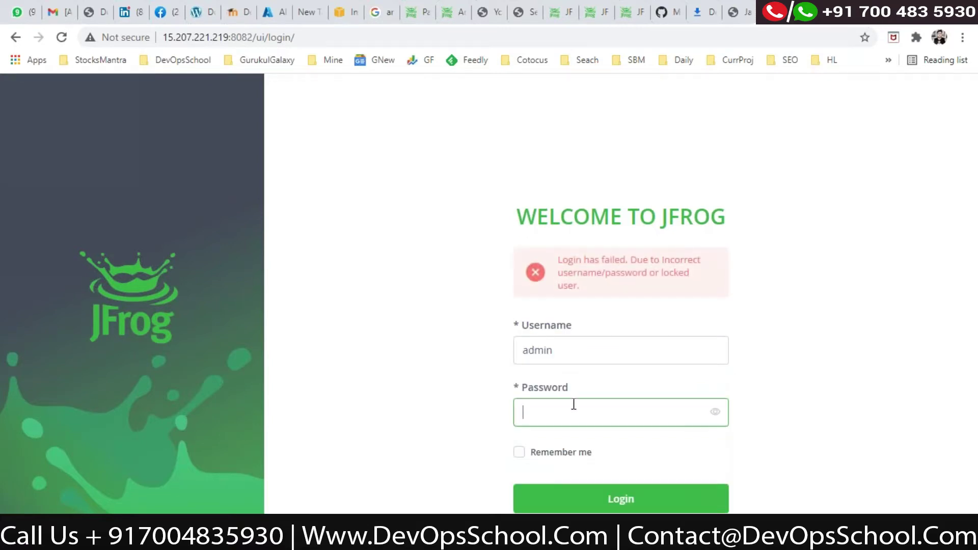
{"action": "type", "text": "password"}
{"action": "key", "text": "Return"}
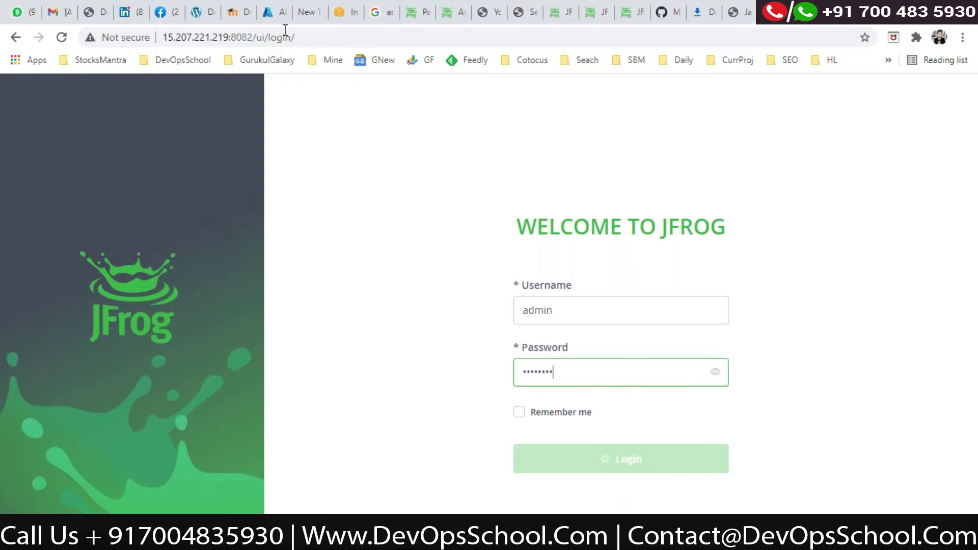
- Copy the login page URL into the Notepad install notes
{"action": "key", "text": "ctrl+l"}
{"action": "key", "text": "ctrl+c"}
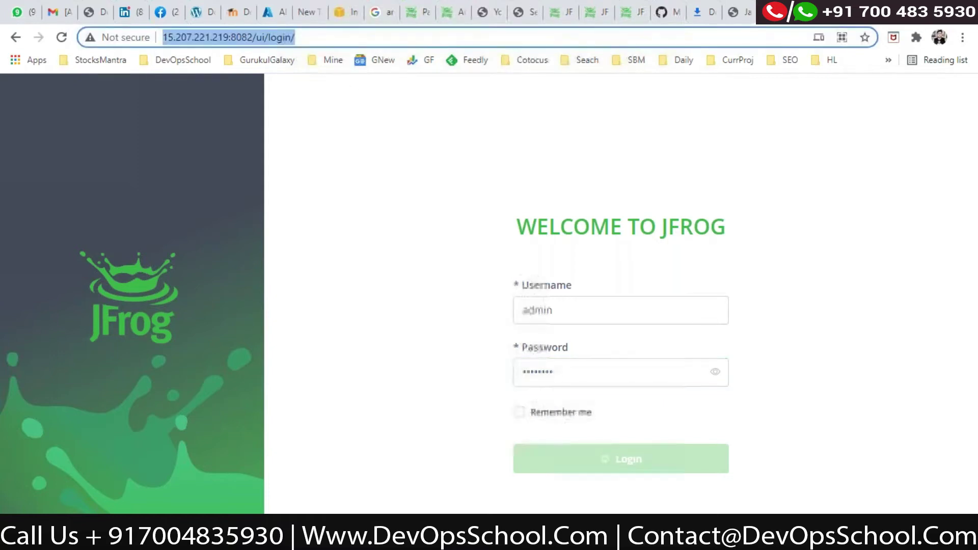
{"action": "key", "text": "alt+Tab"}
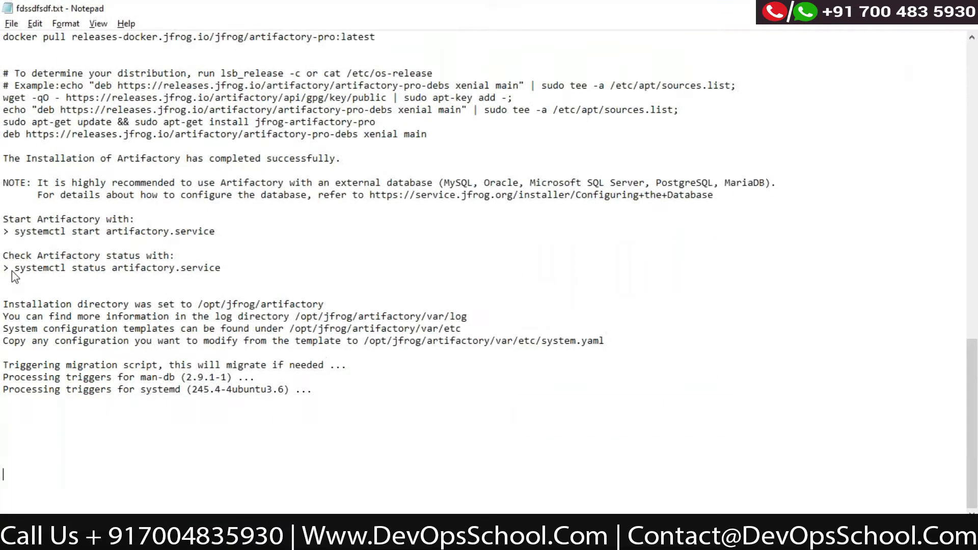
{"action": "key", "text": "ctrl+v"}
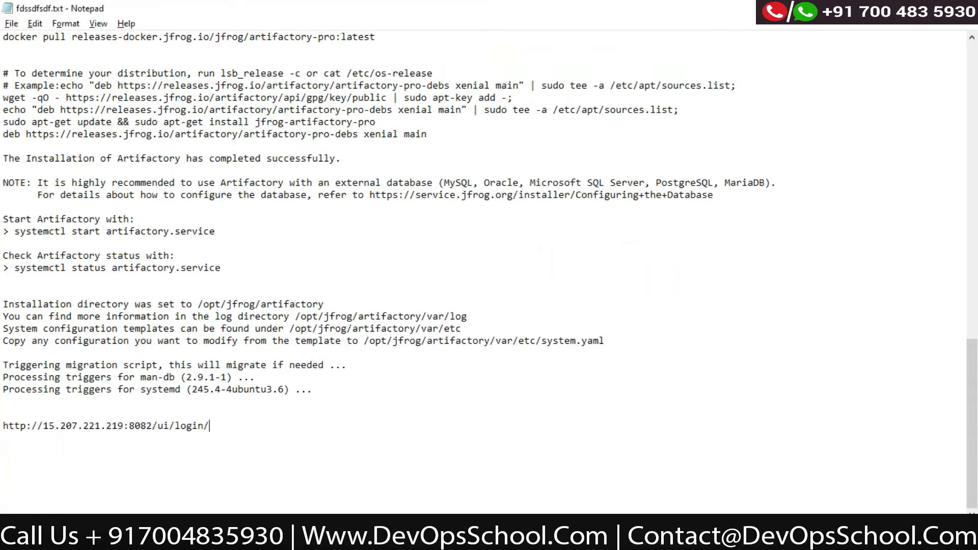
{"action": "key", "text": "alt+Tab"}
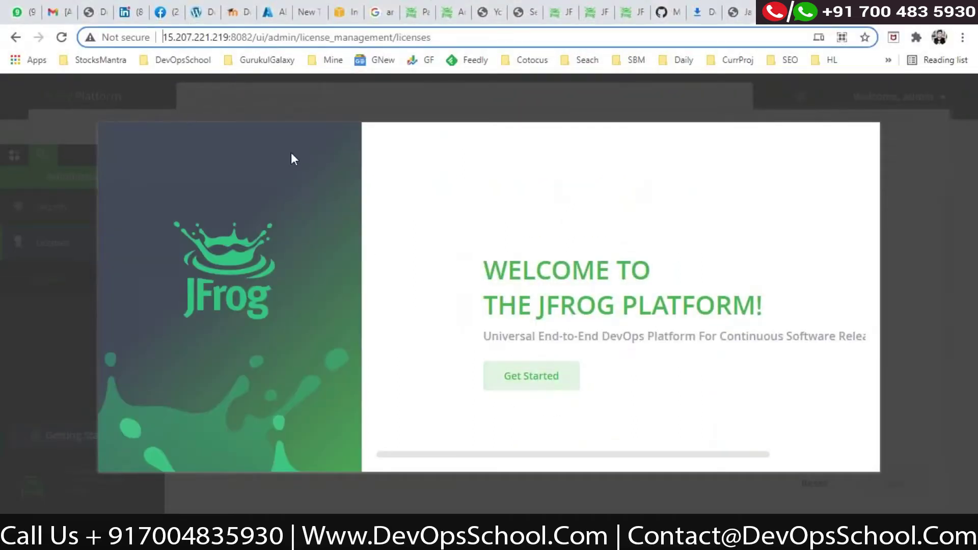
- Start the onboarding setup and enter a first attempt at the new admin password
{"action": "left_click_drag", "start_coordinate": [254, 37], "coordinate": [116, 39]}
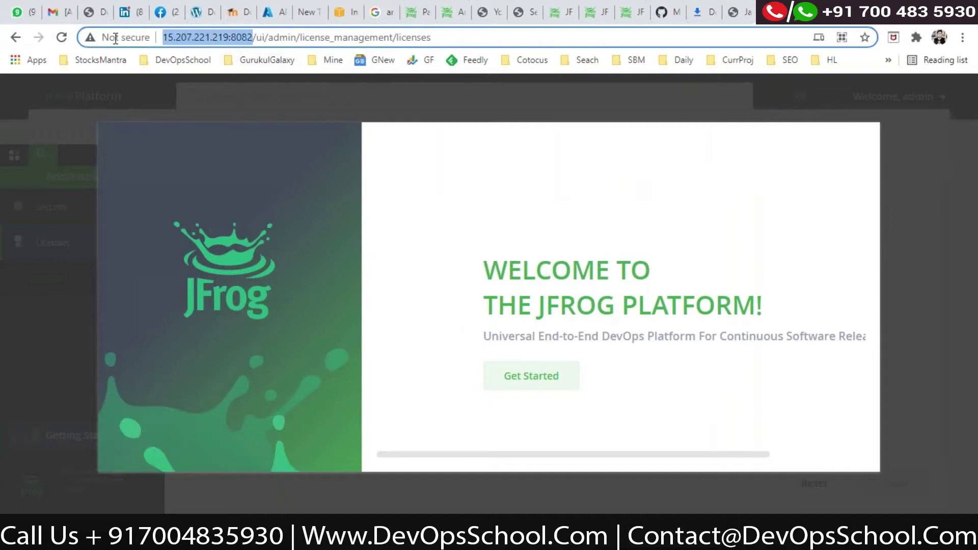
{"action": "left_click", "coordinate": [534, 390]}
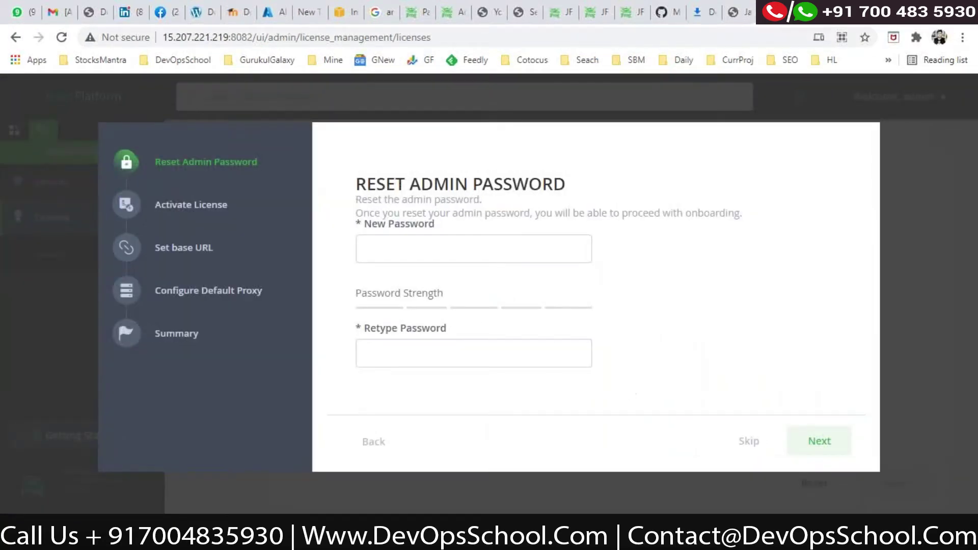
{"action": "left_click", "coordinate": [417, 238]}
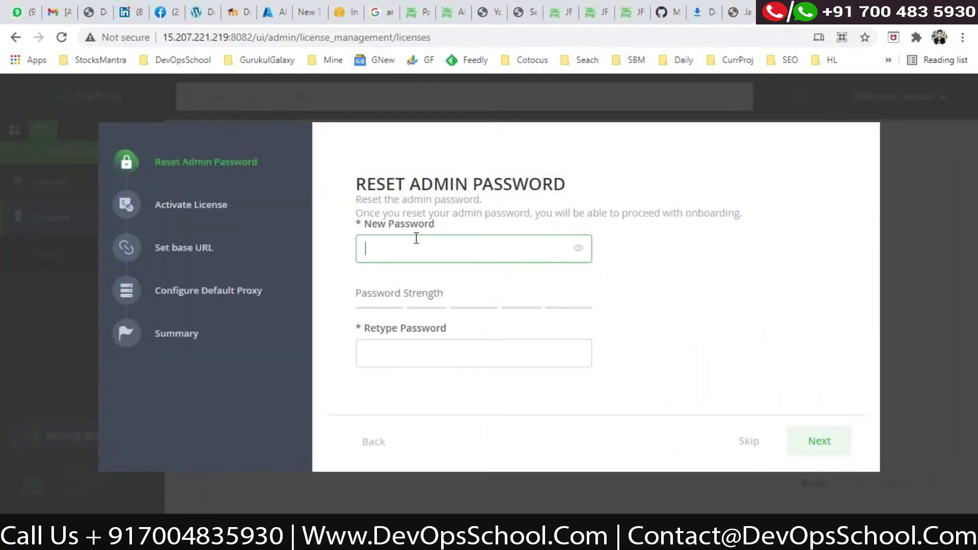
{"action": "type", "text": "Admi"}
{"action": "key", "text": "BackSpace"}
{"action": "key", "text": "BackSpace"}
{"action": "key", "text": "BackSpace"}
{"action": "key", "text": "BackSpace"}
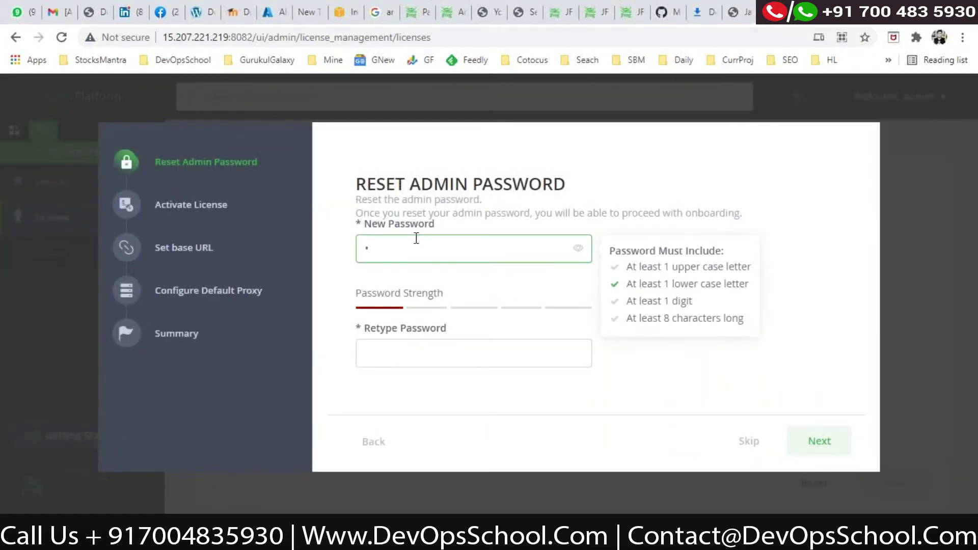
{"action": "type", "text": "admin"}
{"action": "key", "text": "Tab"}
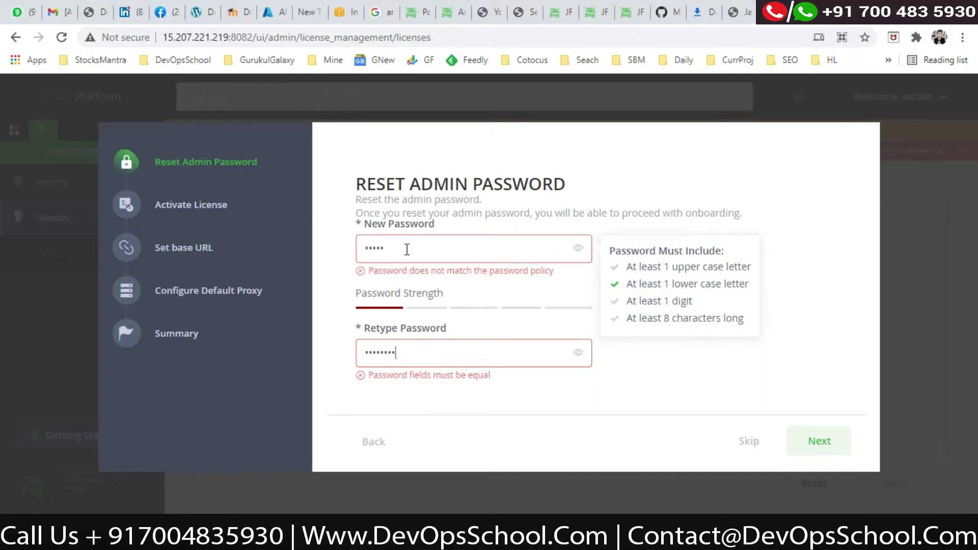
- Retype both password fields with a longer attempt after the policy rejection
{"action": "left_click_drag", "start_coordinate": [407, 249], "coordinate": [357, 246]}
{"action": "left_click_drag", "start_coordinate": [363, 353], "coordinate": [438, 387]}
{"action": "left_click", "coordinate": [466, 390]}
{"action": "left_click", "coordinate": [414, 352]}
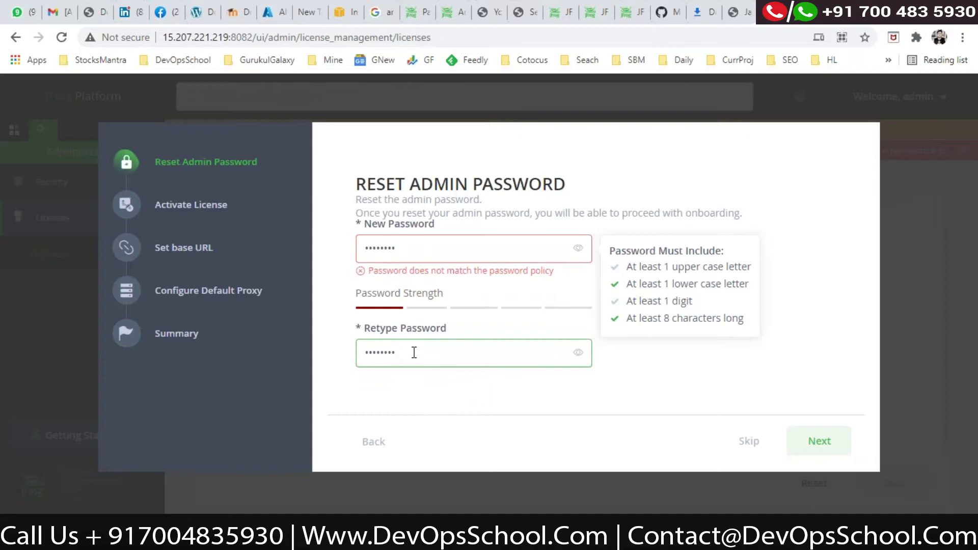
{"action": "type", "text": "s1"}
- Replace the rejected new password with another attempt and reselect it
{"action": "double_click", "coordinate": [410, 245]}
{"action": "key", "text": "BackSpace"}
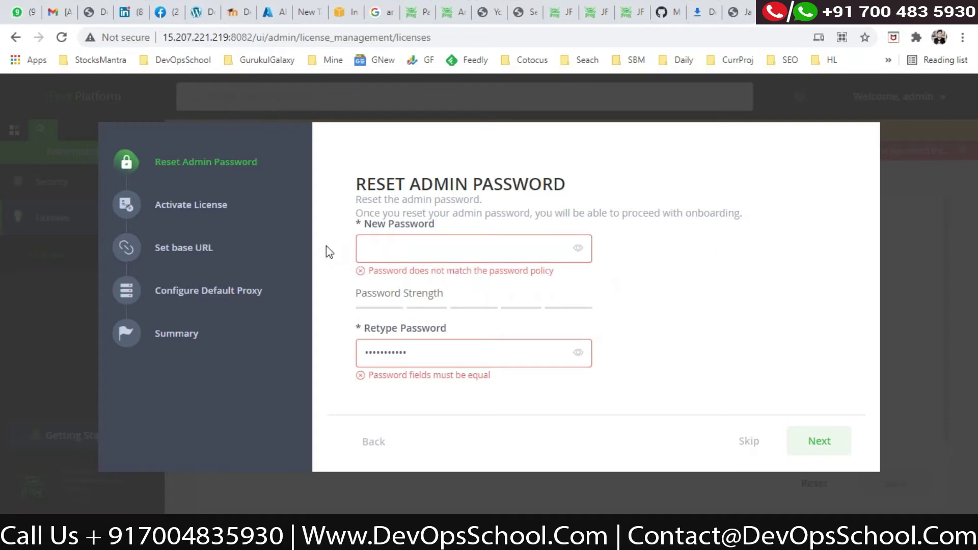
{"action": "key", "text": "Tab"}
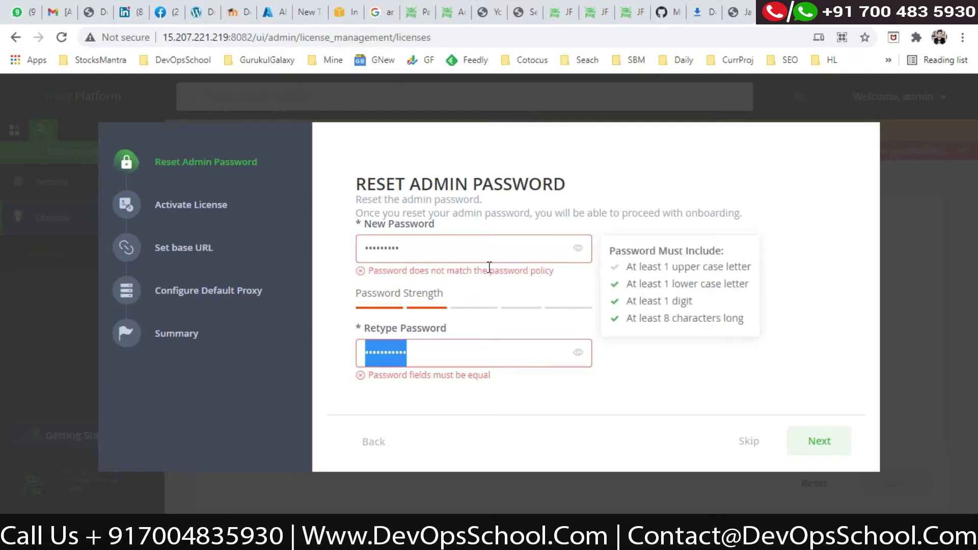
{"action": "left_click", "coordinate": [530, 299]}
{"action": "left_click_drag", "start_coordinate": [452, 247], "coordinate": [289, 261]}
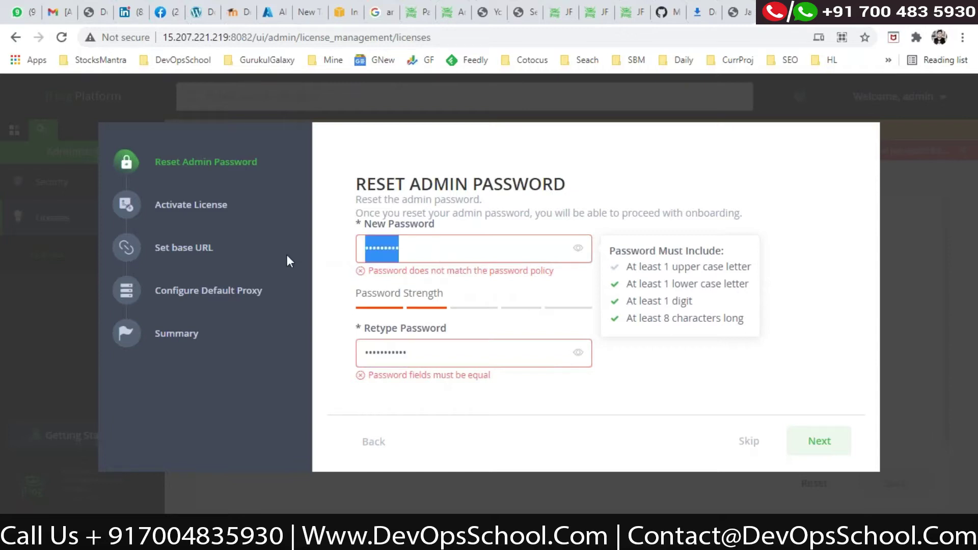
- Note a policy-compliant admin password in Notepad and paste it as the New Password
{"action": "key", "text": "alt+Tab"}
{"action": "key", "text": "Return"}
{"action": "left_click_drag", "start_coordinate": [3, 462], "coordinate": [208, 446]}
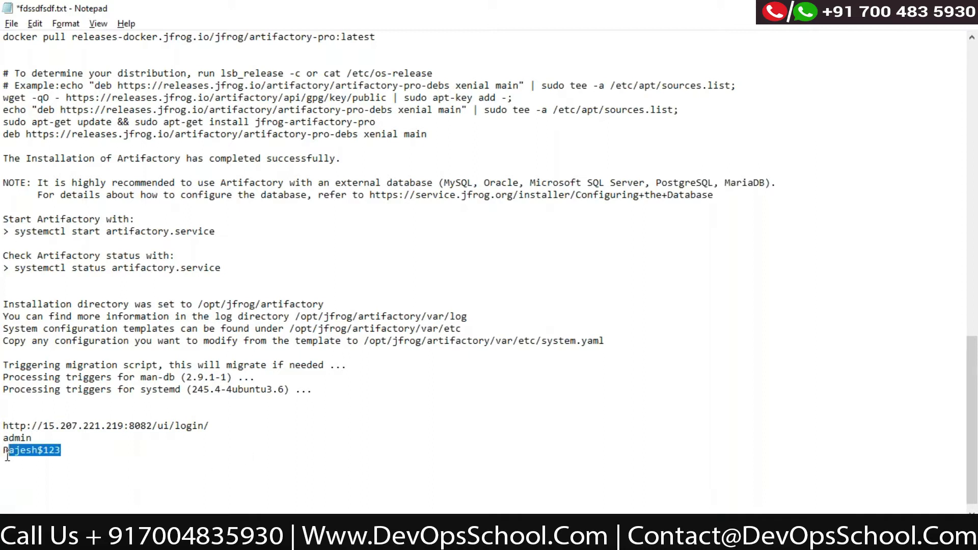
{"action": "key", "text": "ctrl+c"}
{"action": "key", "text": "alt+Tab"}
{"action": "key", "text": "ctrl+v"}
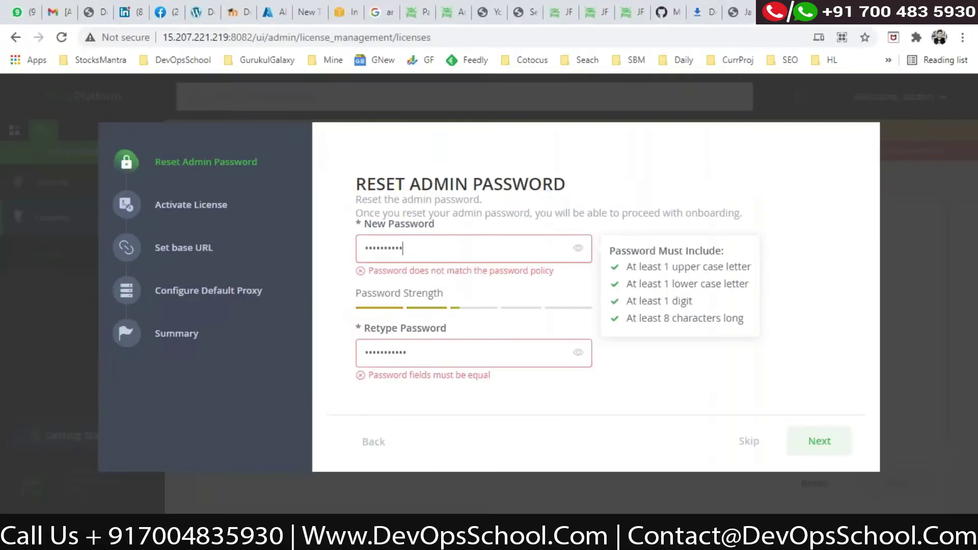
- Paste the same password into Retype Password, confirm, and advance to Activate License
{"action": "double_click", "coordinate": [433, 356]}
{"action": "key", "text": "ctrl+v"}
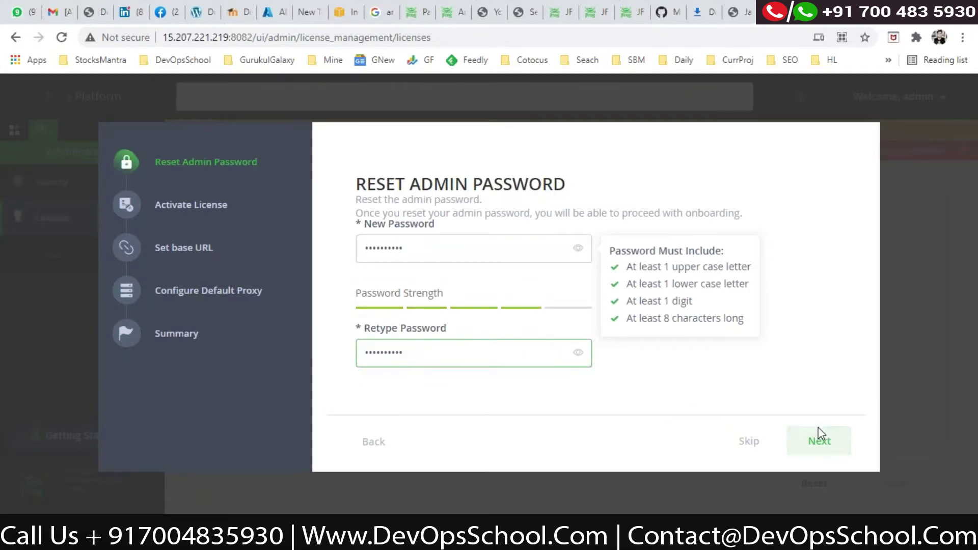
{"action": "left_click", "coordinate": [819, 441]}
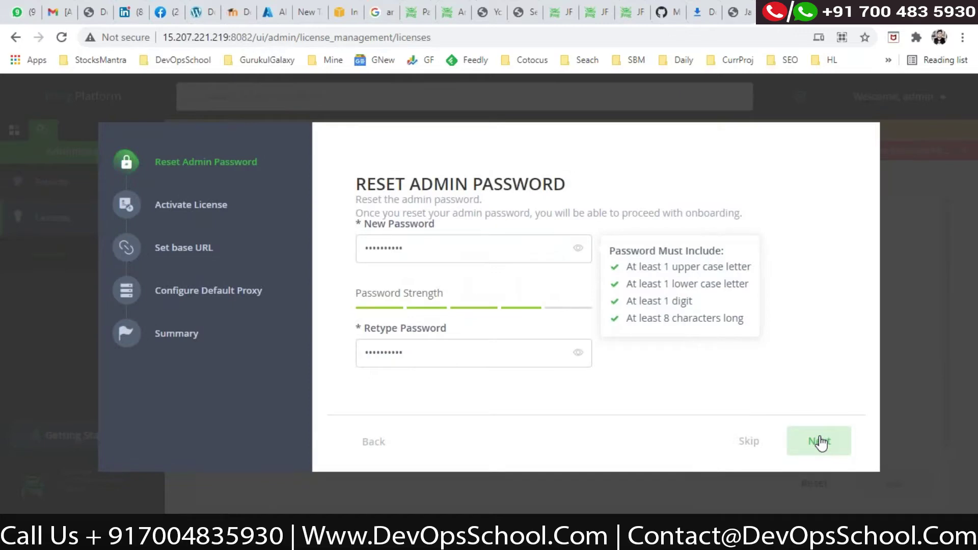
{"action": "left_click", "coordinate": [526, 360]}
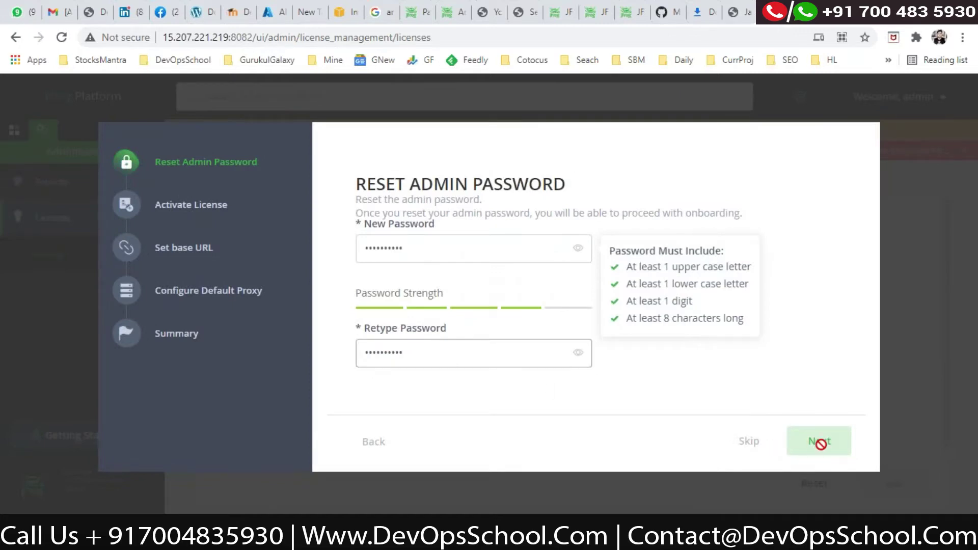
{"action": "left_click", "coordinate": [509, 237]}
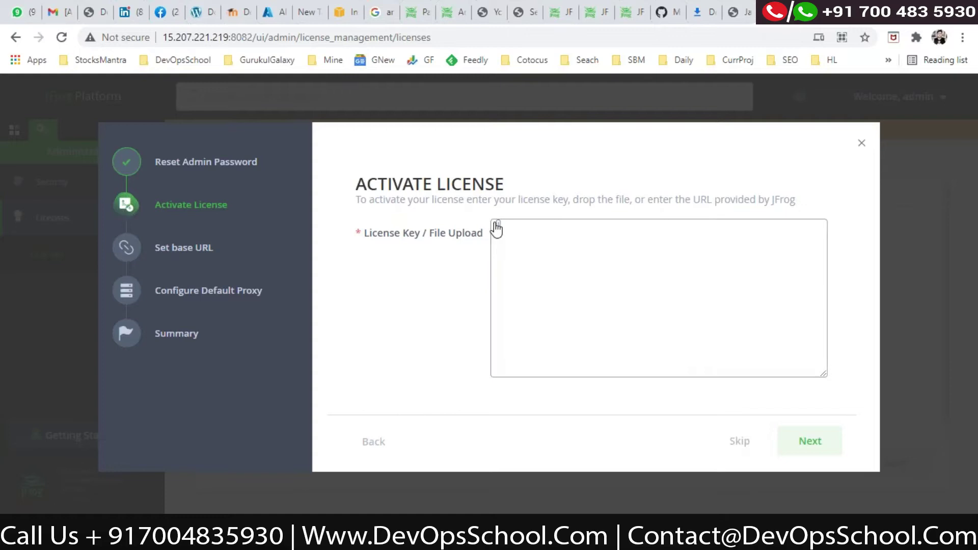
- Try continuing without a license key, then open and close the license file picker
{"action": "left_click", "coordinate": [798, 447]}
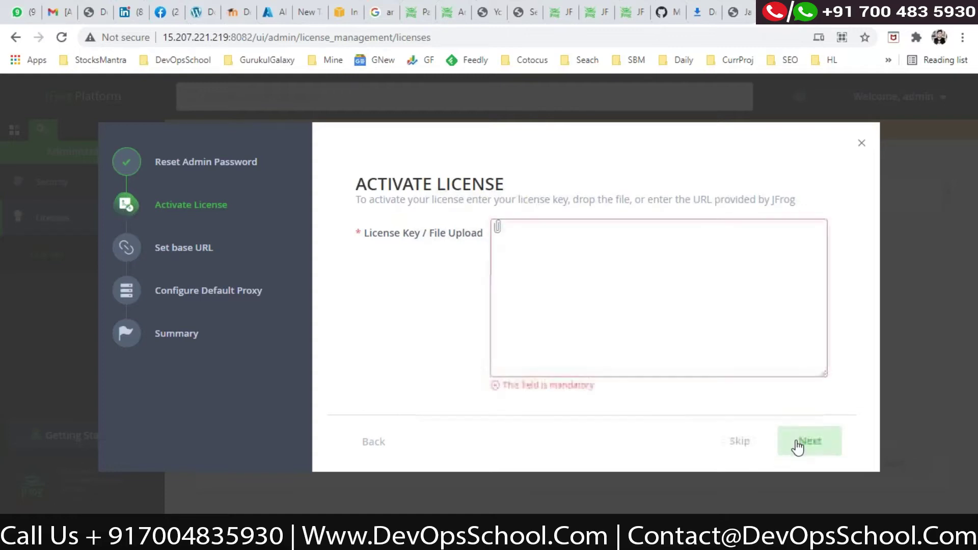
{"action": "left_click", "coordinate": [498, 228]}
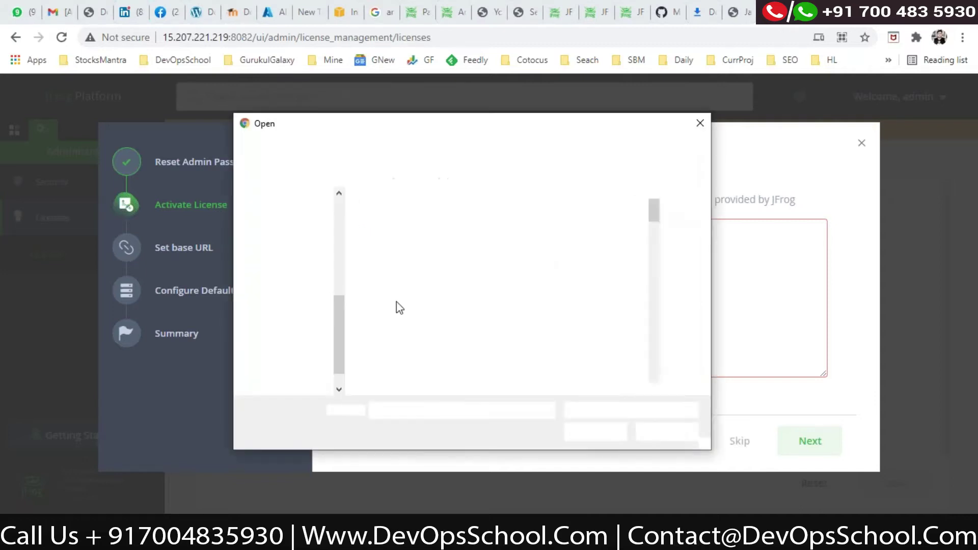
{"action": "left_click_drag", "start_coordinate": [336, 295], "coordinate": [337, 206]}
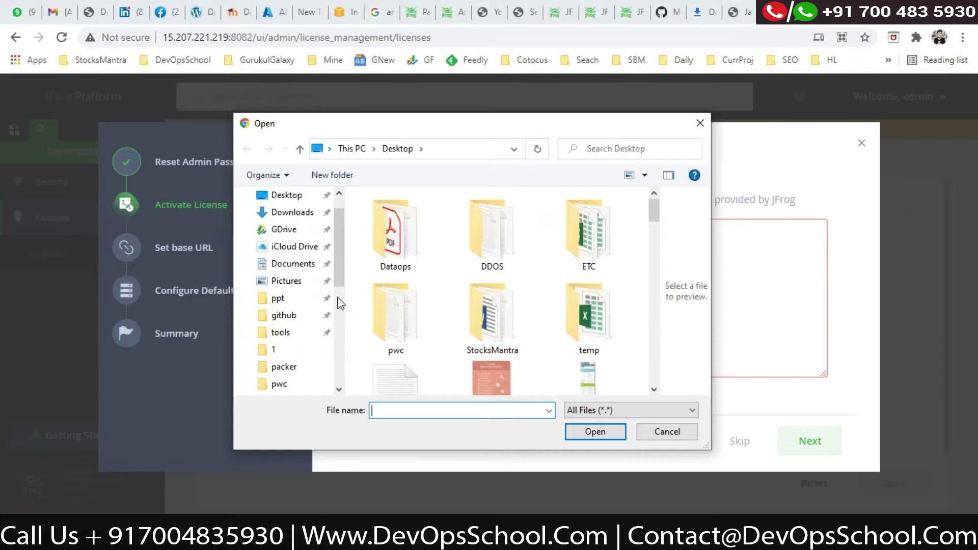
{"action": "left_click", "coordinate": [669, 433]}
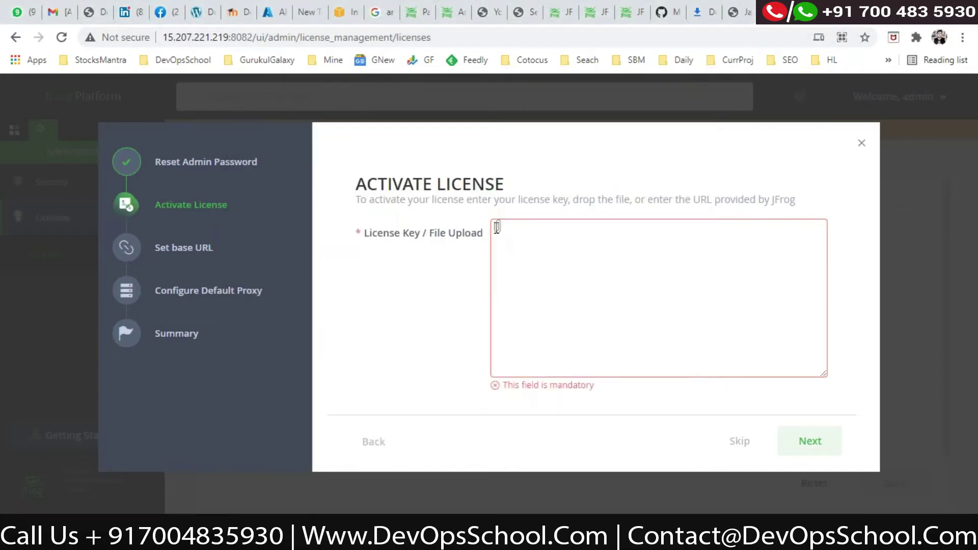
- Browse to notes > artifactory and load license.txt as the license file
{"action": "left_click", "coordinate": [446, 296]}
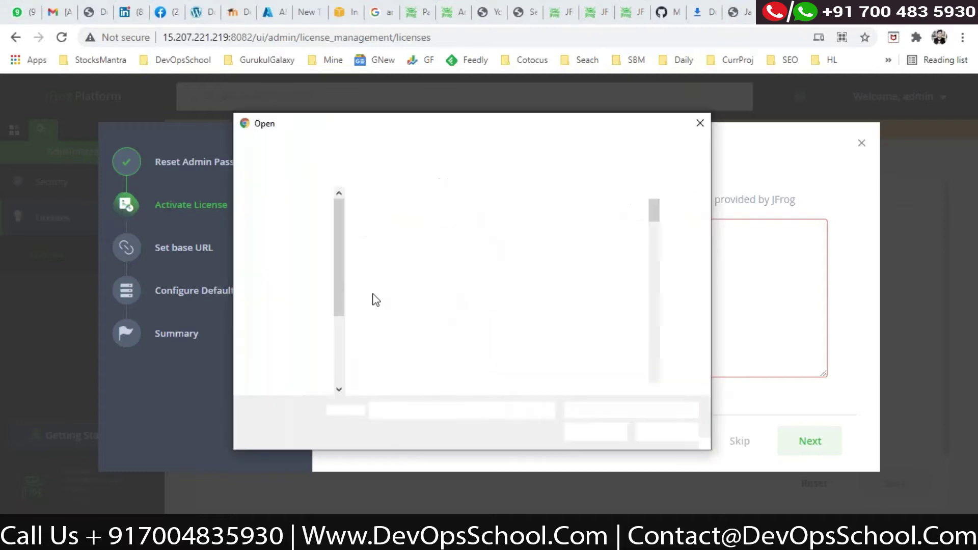
{"action": "left_click_drag", "start_coordinate": [340, 328], "coordinate": [337, 226]}
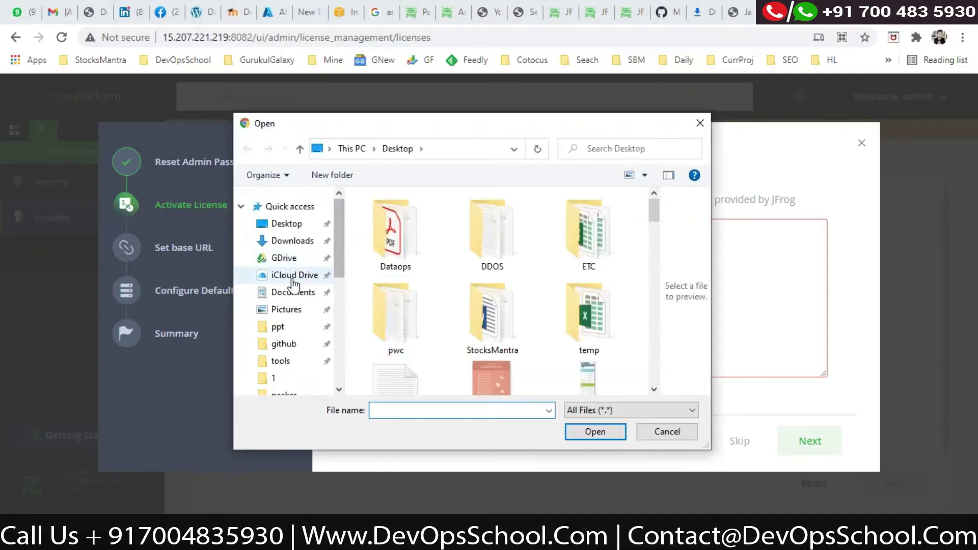
{"action": "left_click", "coordinate": [284, 344]}
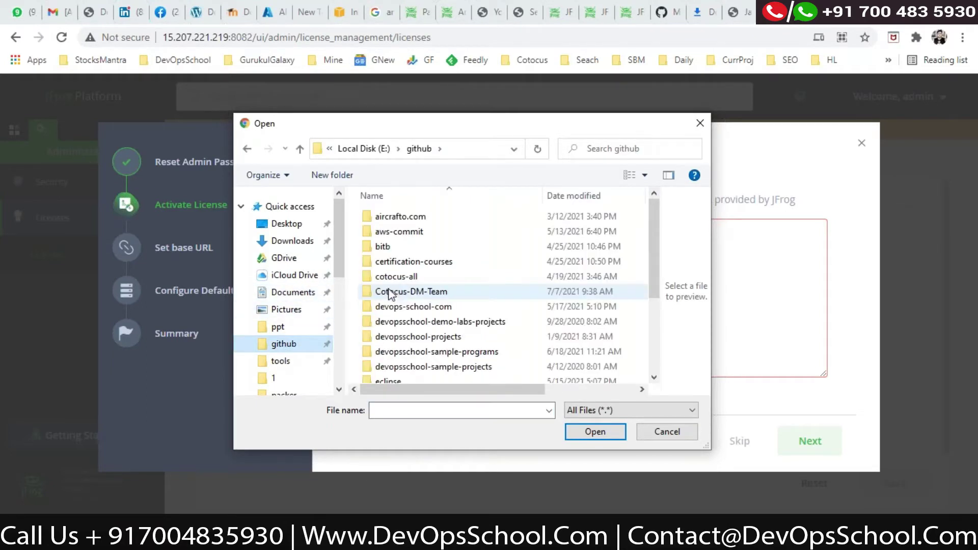
{"action": "double_click", "coordinate": [386, 232]}
{"action": "left_click", "coordinate": [404, 292]}
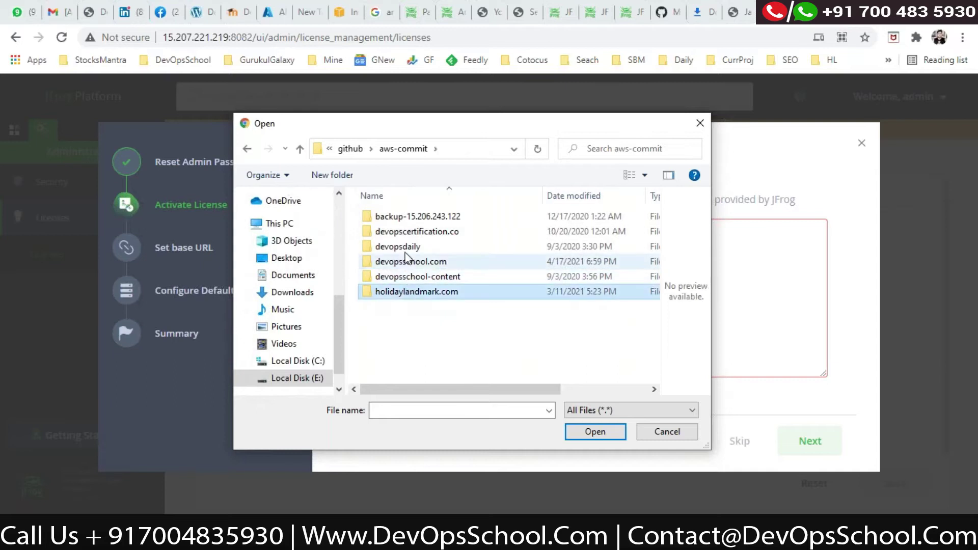
{"action": "double_click", "coordinate": [400, 276]}
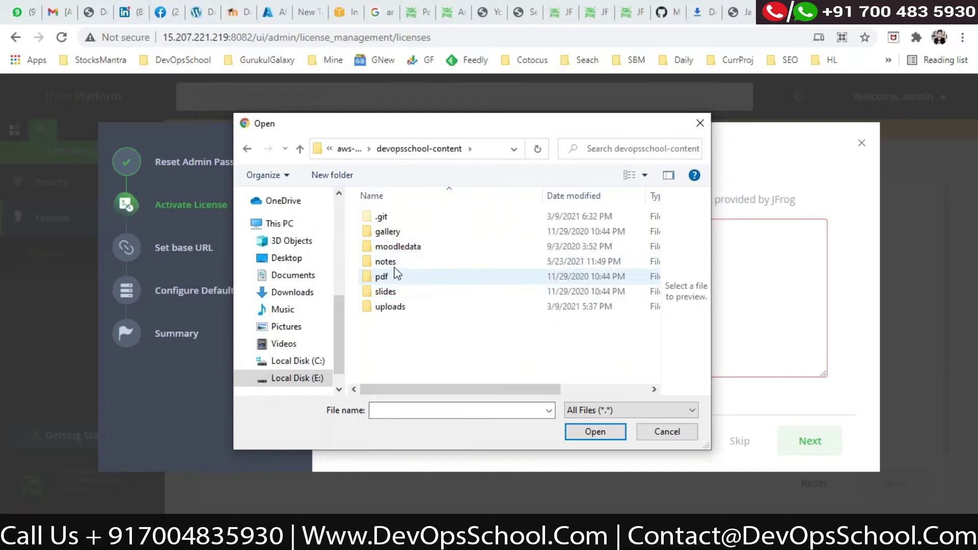
{"action": "double_click", "coordinate": [392, 262]}
{"action": "left_click", "coordinate": [391, 248]}
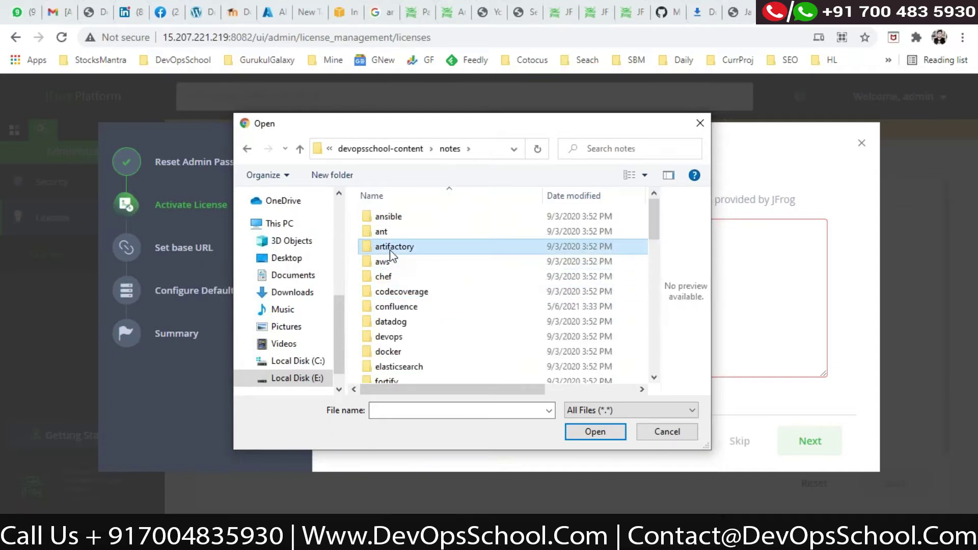
{"action": "double_click", "coordinate": [391, 248]}
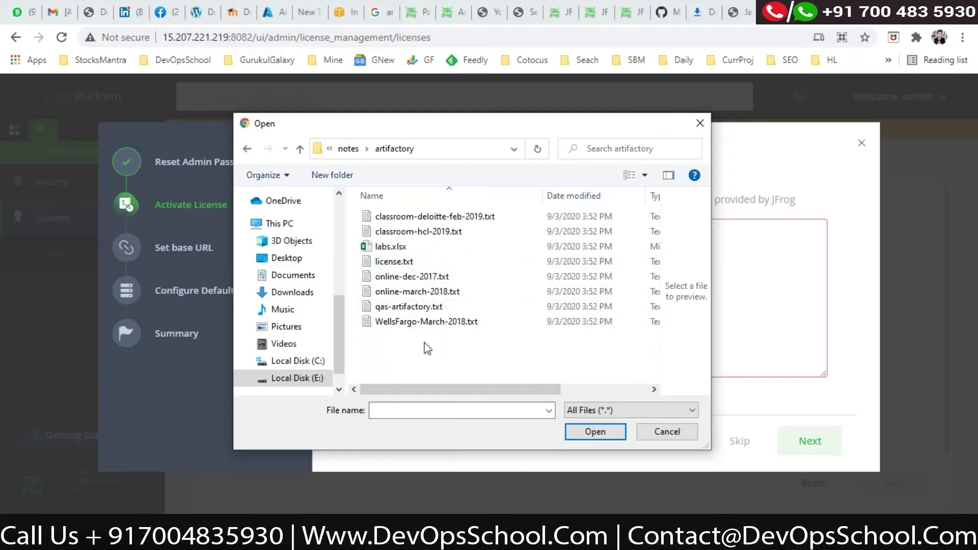
{"action": "left_click", "coordinate": [403, 262]}
{"action": "left_click", "coordinate": [604, 432]}
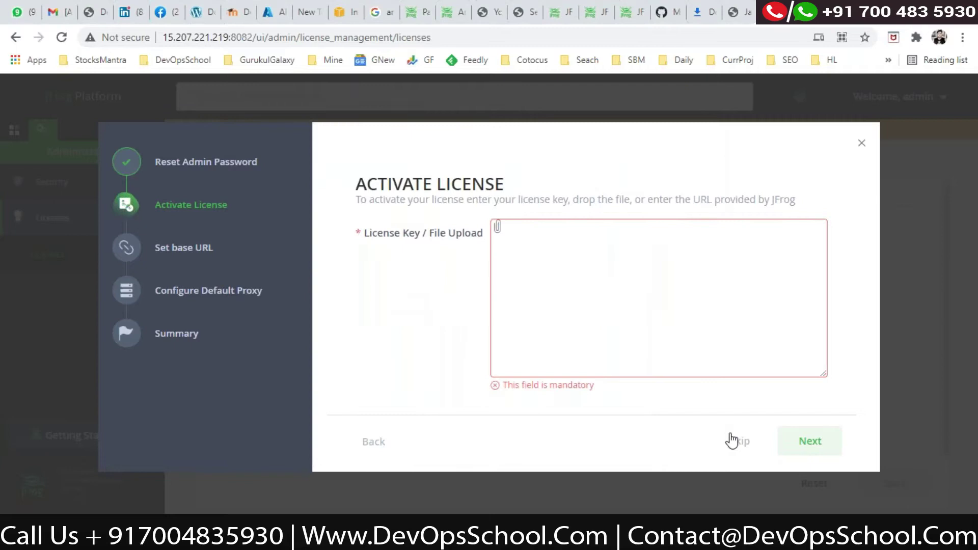
- Paste the license key, submit it, and select the resulting verification error text
{"action": "left_click", "coordinate": [498, 236]}
{"action": "key", "text": "ctrl+v"}
{"action": "left_click", "coordinate": [814, 443]}
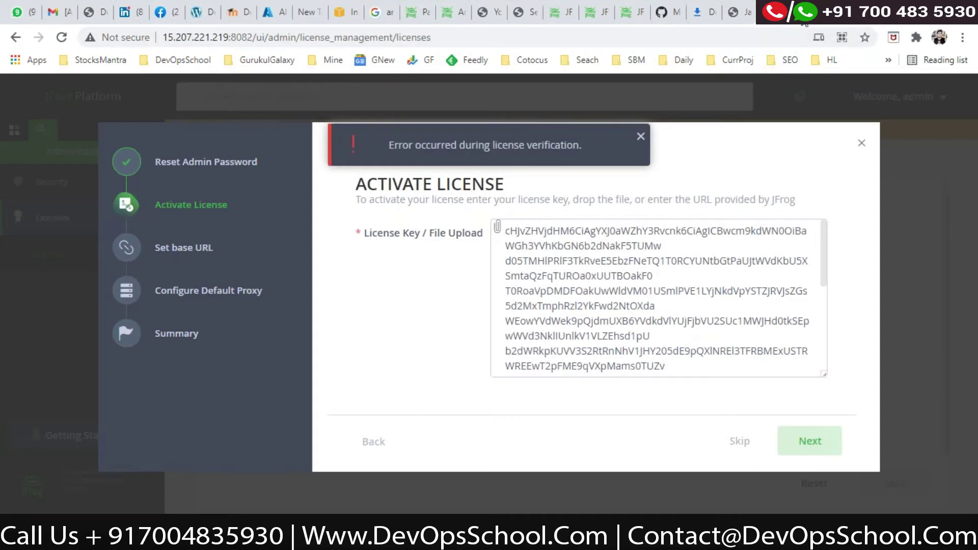
{"action": "left_click_drag", "start_coordinate": [582, 145], "coordinate": [491, 146]}
{"action": "key", "text": "ctrl+t"}
- Search Google for 'jfrog trial license' and open the 'Start For Free With Artifactory and Xray' result
{"action": "left_click", "coordinate": [763, 37]}
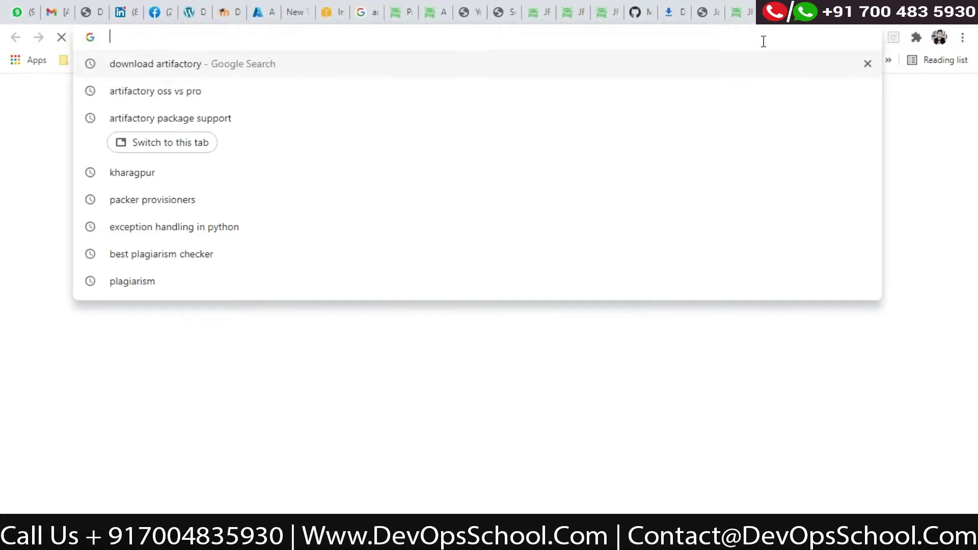
{"action": "type", "text": "jfrog"}
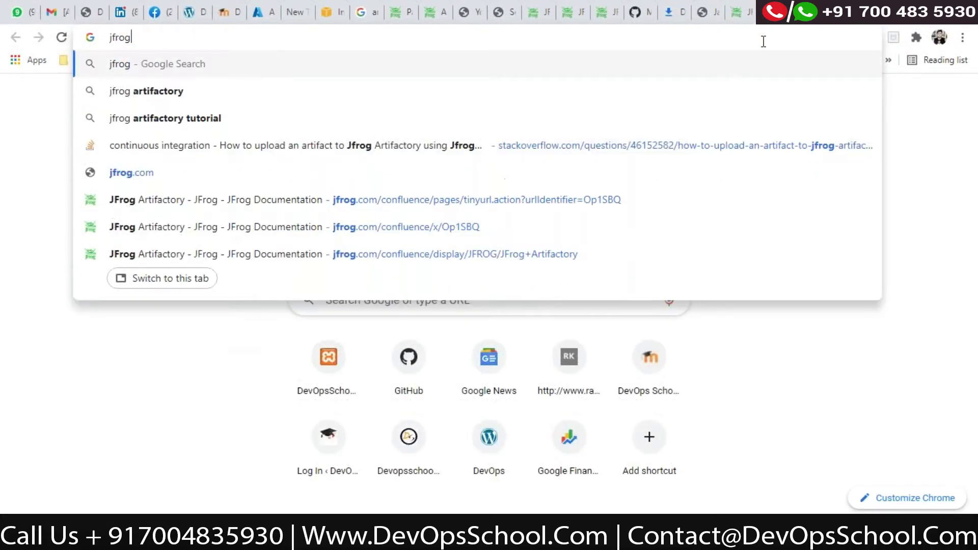
{"action": "type", "text": " trial"}
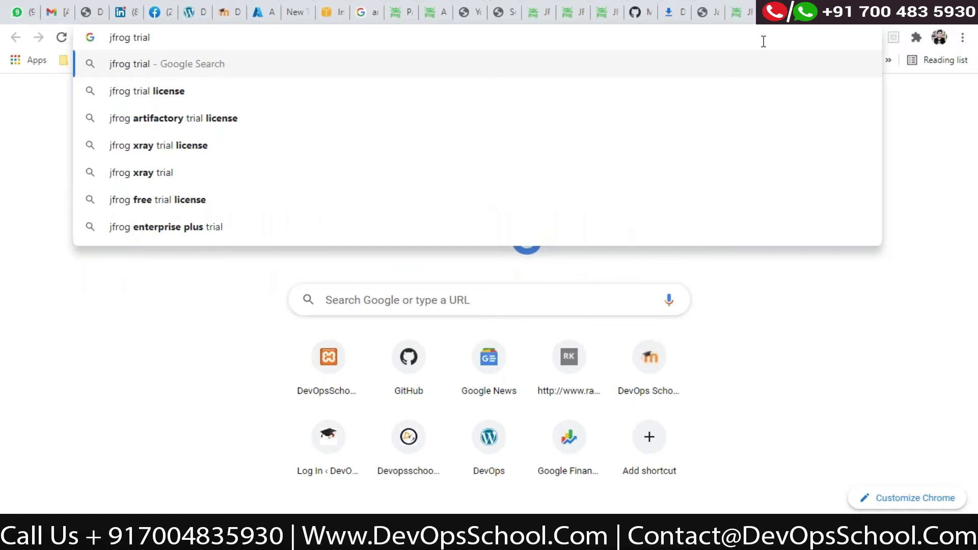
{"action": "key", "text": "Down"}
{"action": "key", "text": "Return"}
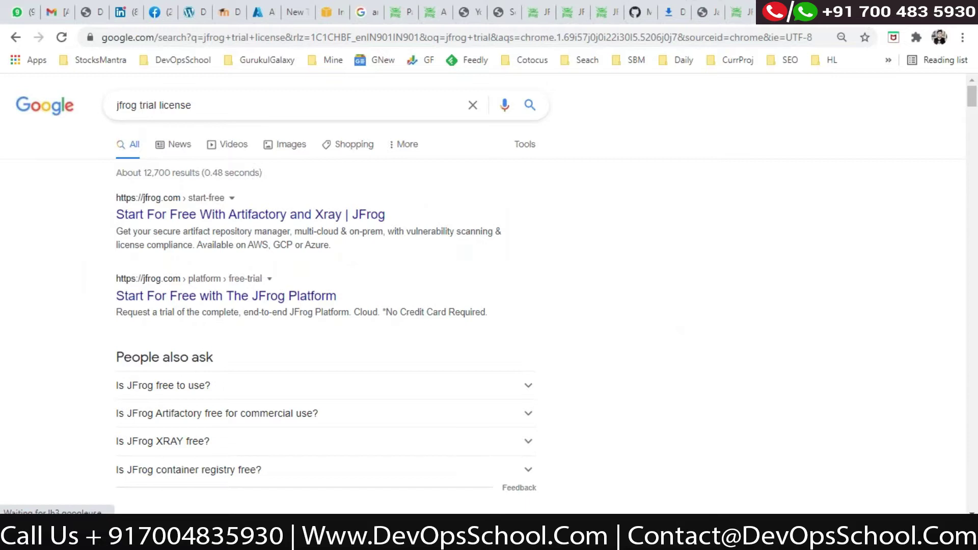
{"action": "left_click", "coordinate": [250, 215]}
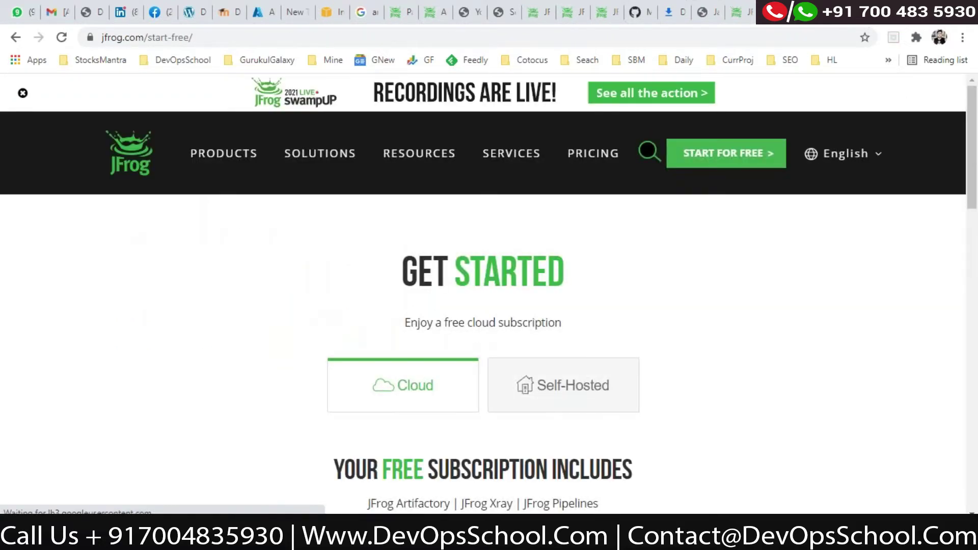
- Switch to the Self-Hosted trial and enter the user's first and last name
{"action": "scroll", "coordinate": [452, 415], "scroll_direction": "down", "scroll_amount": 3}
{"action": "left_click", "coordinate": [522, 259]}
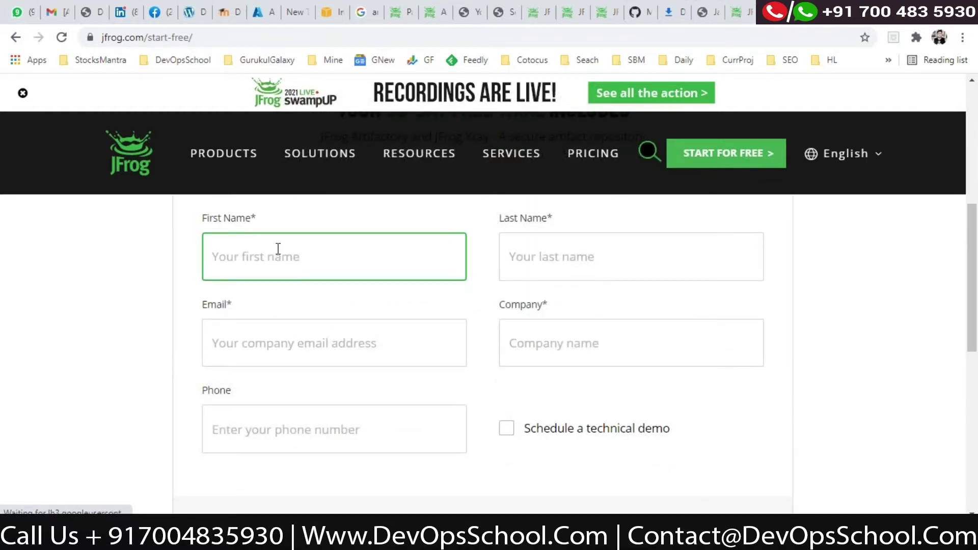
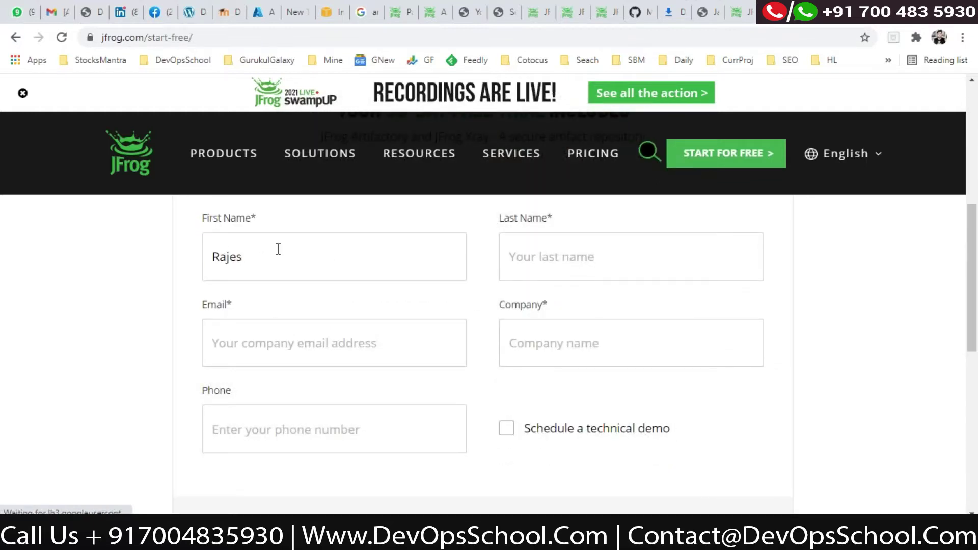
{"action": "left_click", "coordinate": [560, 256]}
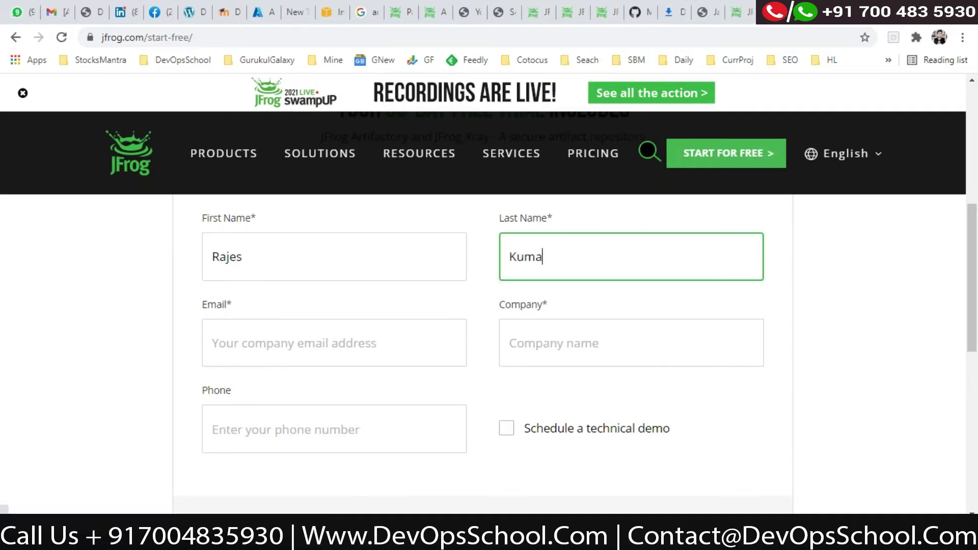
{"action": "left_click", "coordinate": [341, 347]}
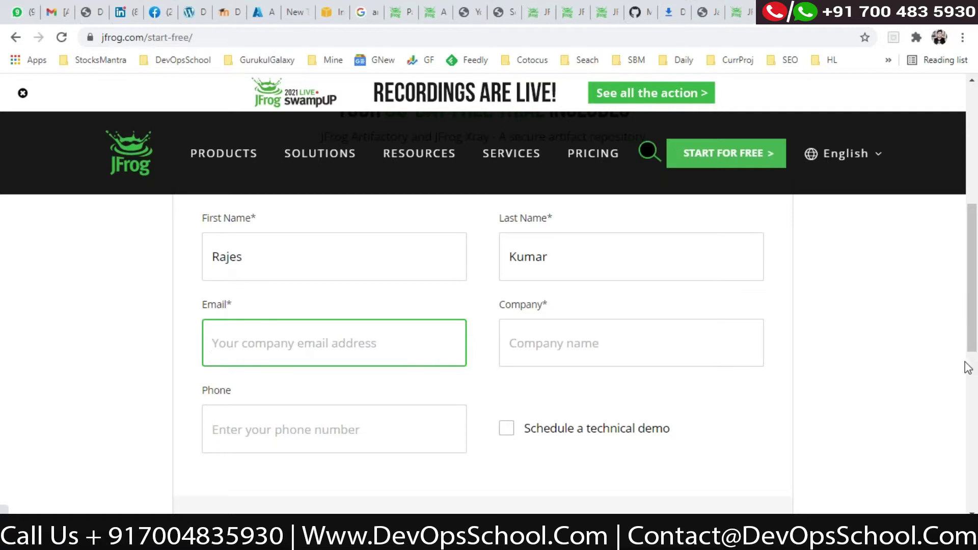
{"action": "left_click", "coordinate": [962, 198]}
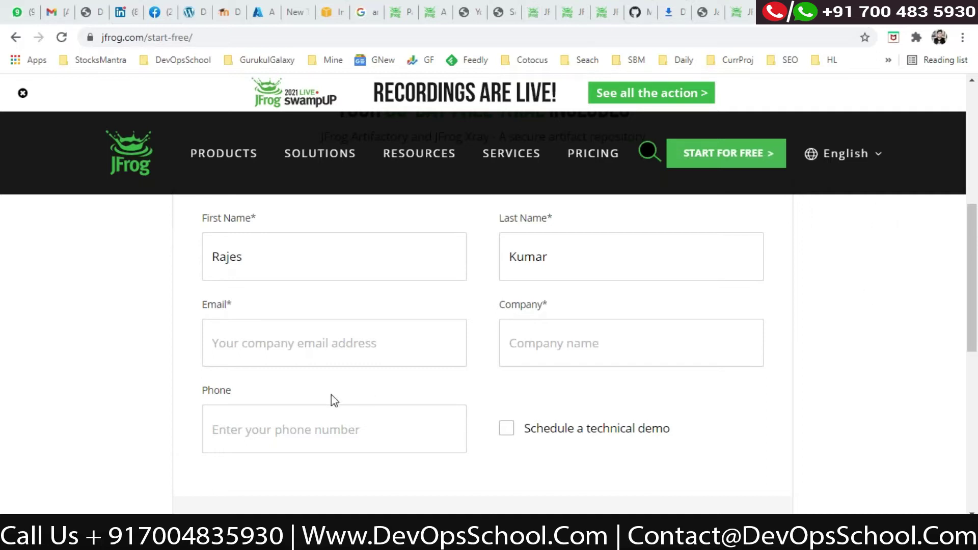
- Fill in the contact's e-mail, company DevOpsSchool and the phone number
{"action": "left_click", "coordinate": [337, 349]}
{"action": "key", "text": "ctrl+v"}
{"action": "left_click", "coordinate": [565, 351]}
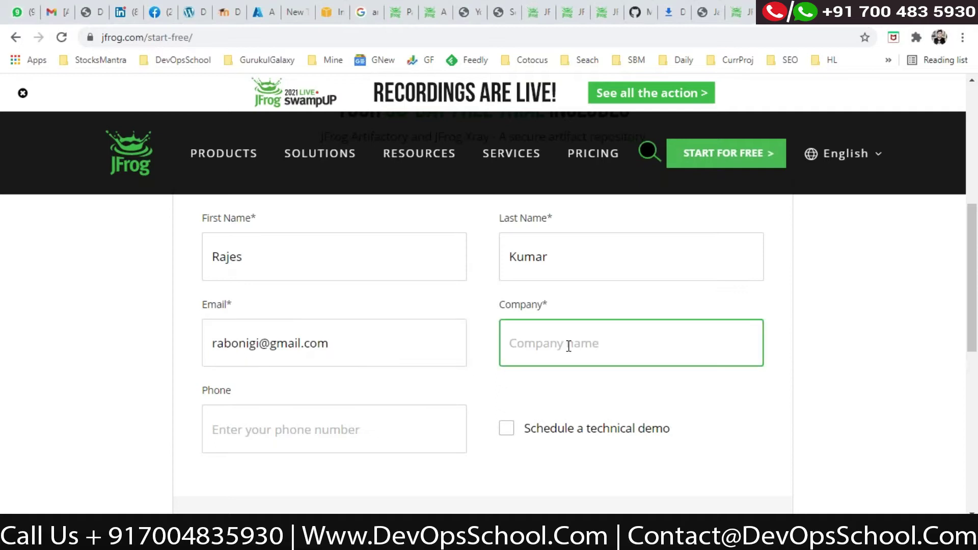
{"action": "type", "text": "DevOps"}
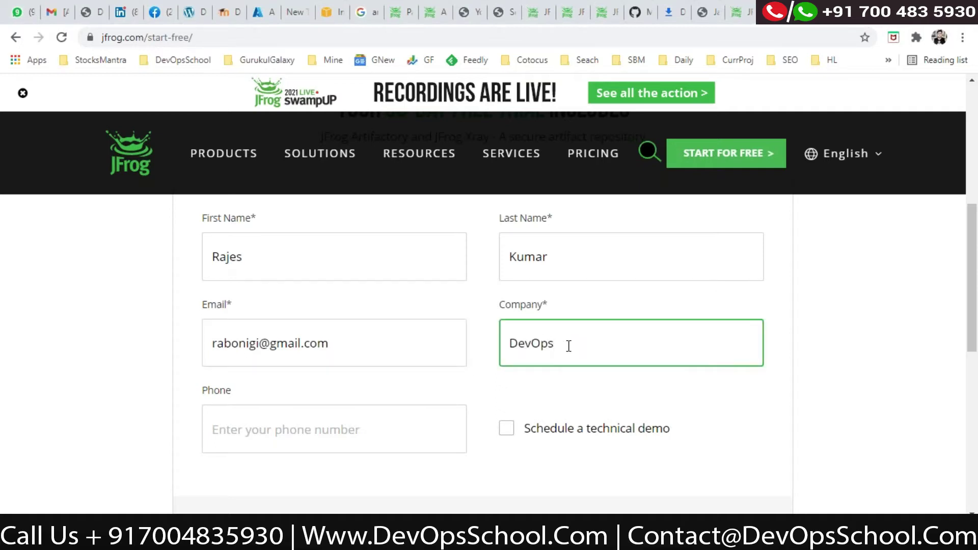
{"action": "type", "text": "School"}
{"action": "key", "text": "Tab"}
{"action": "type", "text": "8"}
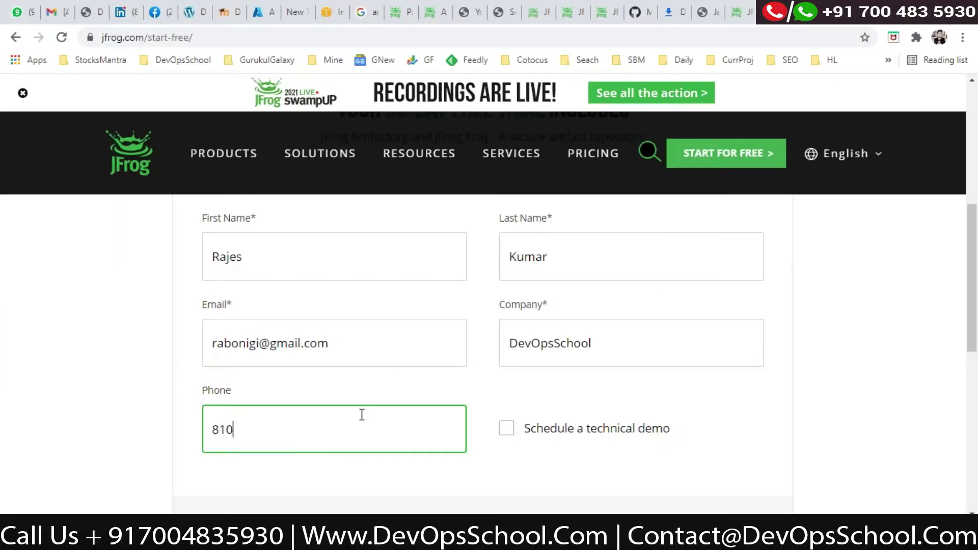
{"action": "type", "text": "5843520"}
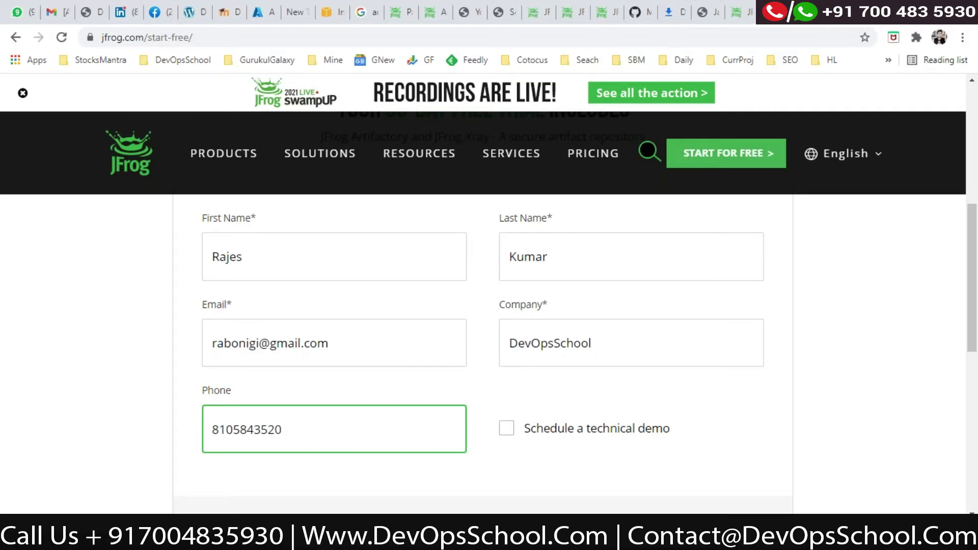
{"action": "scroll", "coordinate": [362, 415], "scroll_direction": "down", "scroll_amount": 1}
{"action": "scroll", "coordinate": [609, 400], "scroll_direction": "down", "scroll_amount": 3}
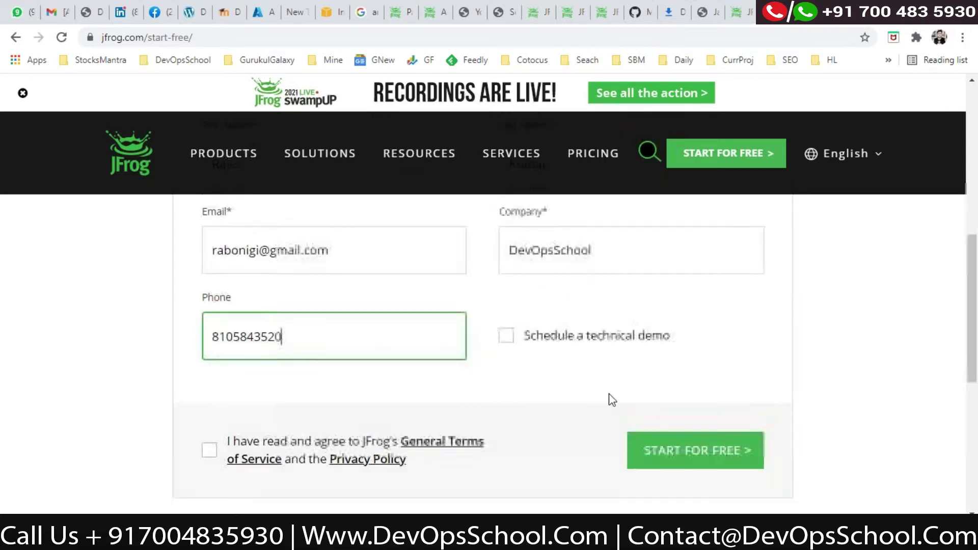
{"action": "left_click", "coordinate": [729, 342]}
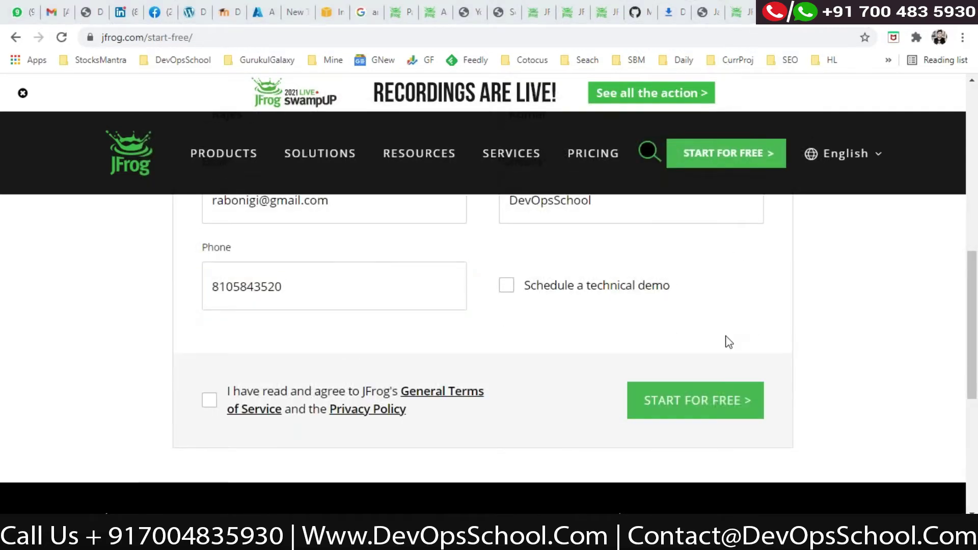
- Tick the terms of service and privacy policy agreement after a submit attempt
{"action": "left_click", "coordinate": [695, 400]}
{"action": "scroll", "coordinate": [221, 321], "scroll_direction": "down", "scroll_amount": 2}
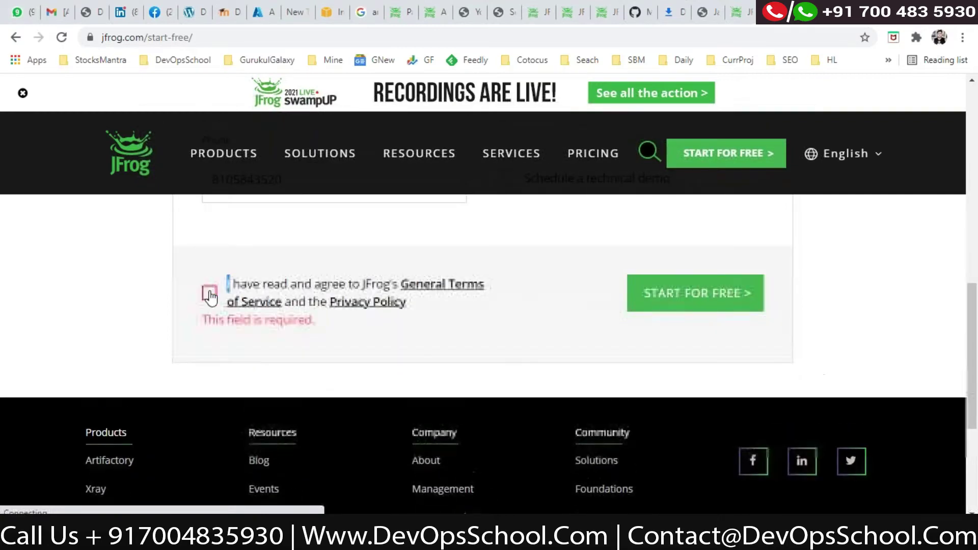
{"action": "left_click", "coordinate": [209, 295]}
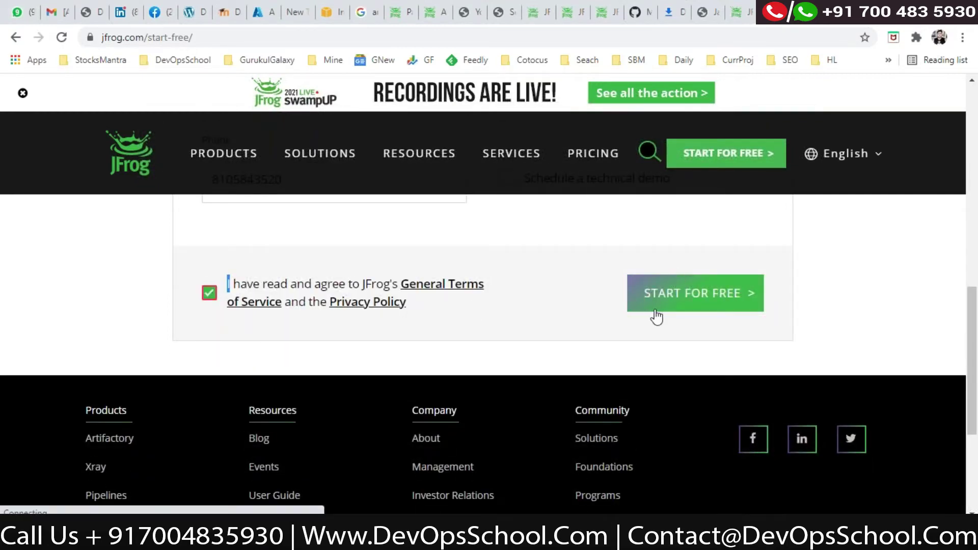
{"action": "scroll", "coordinate": [634, 396], "scroll_direction": "up", "scroll_amount": 4}
{"action": "scroll", "coordinate": [670, 423], "scroll_direction": "down", "scroll_amount": 2}
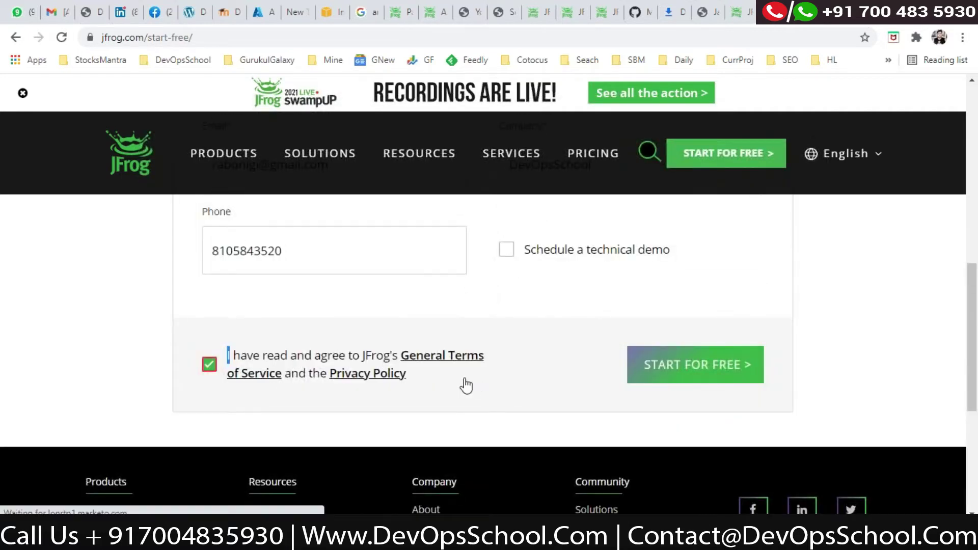
{"action": "scroll", "coordinate": [465, 385], "scroll_direction": "up", "scroll_amount": 5}
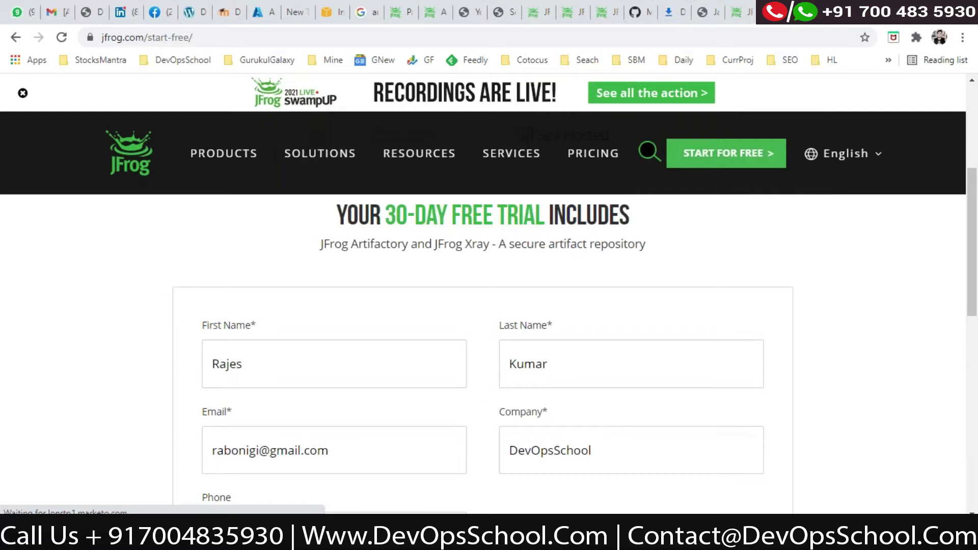
{"action": "scroll", "coordinate": [813, 389], "scroll_direction": "down", "scroll_amount": 5}
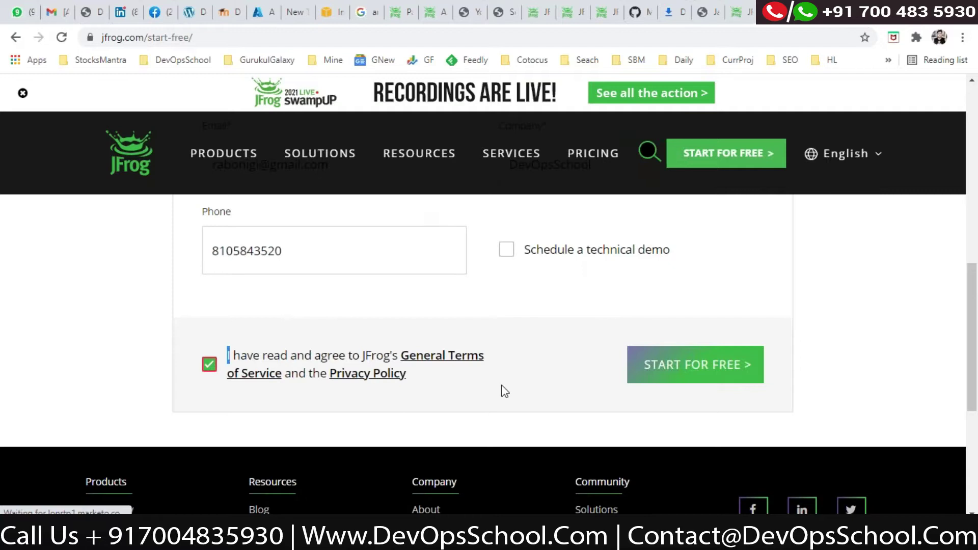
{"action": "scroll", "coordinate": [505, 392], "scroll_direction": "up", "scroll_amount": 3}
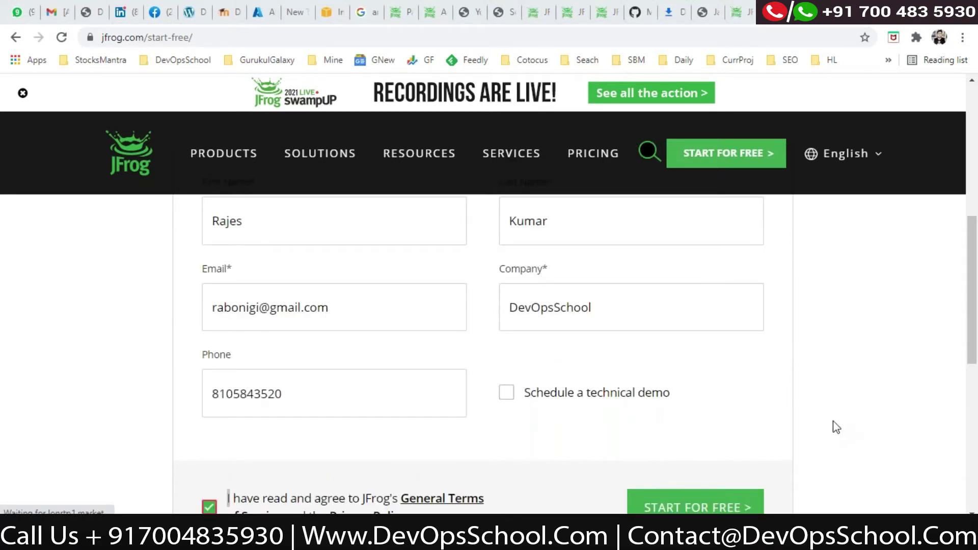
- Complete the line as 'docker run -p 8081:8081 -d releases-docker.jfrog.io/jfrog/artifactory-oss:latest' and save the notes
{"action": "key", "text": "alt+Tab"}
{"action": "type", "text": "n -d 808"}
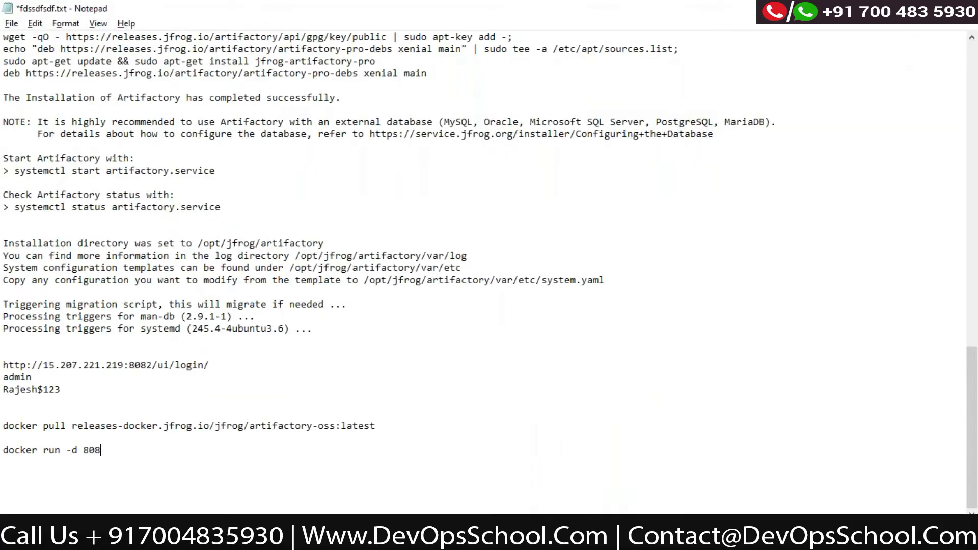
{"action": "type", "text": "1:8081"}
{"action": "left_click_drag", "start_coordinate": [74, 425], "coordinate": [382, 427]}
{"action": "key", "text": "ctrl+c"}
{"action": "left_click", "coordinate": [214, 452]}
{"action": "key", "text": "ctrl+v"}
{"action": "left_click_drag", "start_coordinate": [74, 450], "coordinate": [80, 450]}
{"action": "type", "text": "p"}
{"action": "left_click", "coordinate": [483, 447]}
{"action": "left_click_drag", "start_coordinate": [461, 450], "coordinate": [6, 453]}
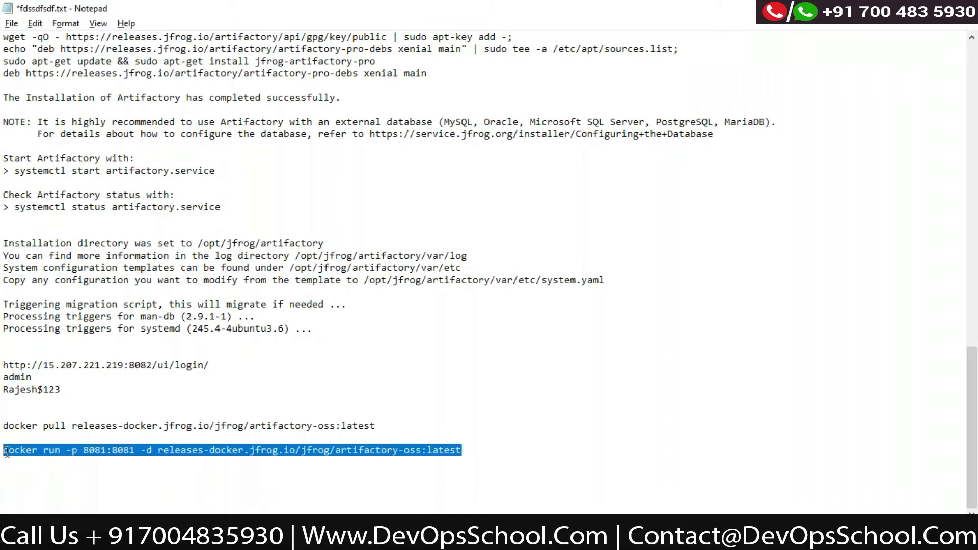
{"action": "key", "text": "ctrl+s"}
{"action": "left_click", "coordinate": [720, 540]}
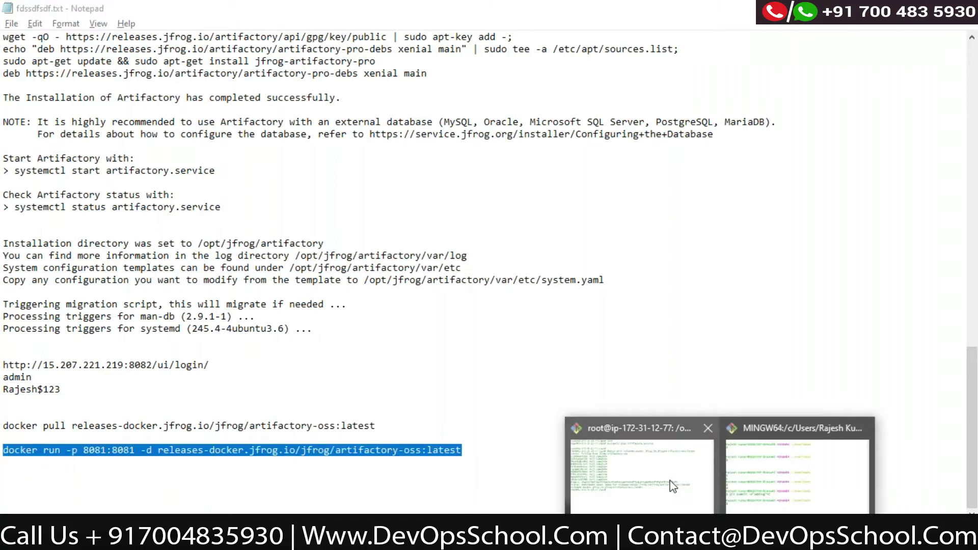
- List the running containers with docker ps, then clear the terminal
{"action": "left_click", "coordinate": [673, 486]}
{"action": "key", "text": "Return"}
{"action": "type", "text": "d"}
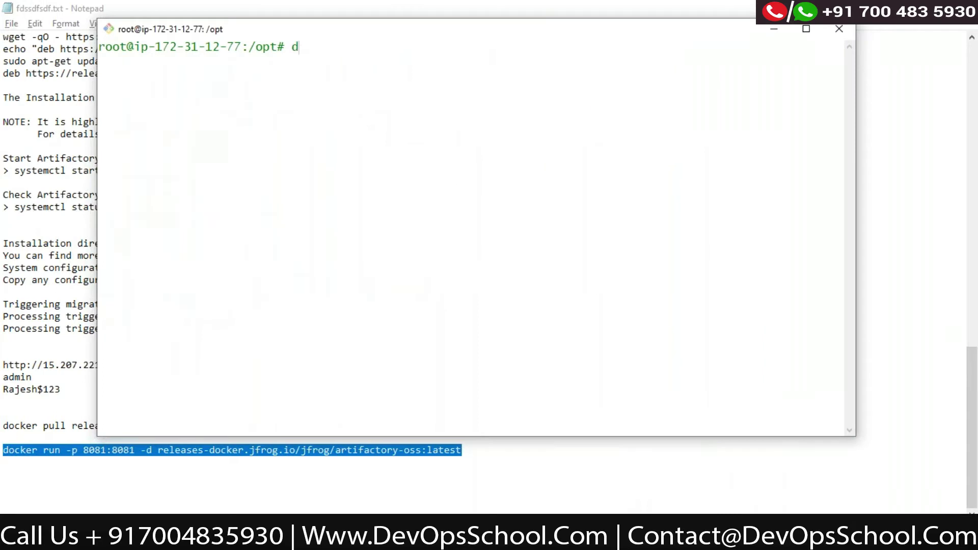
{"action": "type", "text": "ocker ps"}
{"action": "key", "text": "Return"}
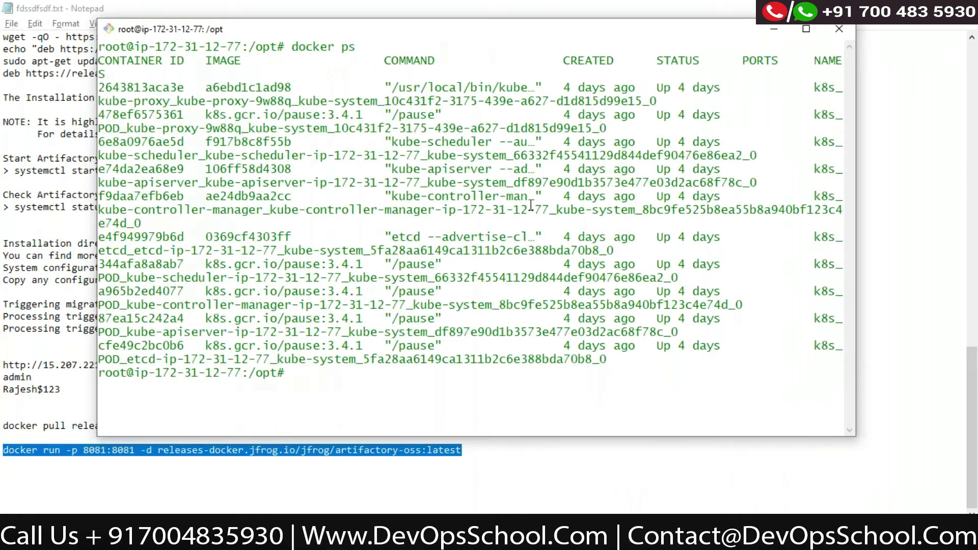
{"action": "type", "text": "clear"}
{"action": "key", "text": "Return"}
- Run the pasted artifactory-oss docker run command and confirm port 8081/tcp with docker ps
{"action": "right_click", "coordinate": [492, 114]}
{"action": "left_click", "coordinate": [528, 162]}
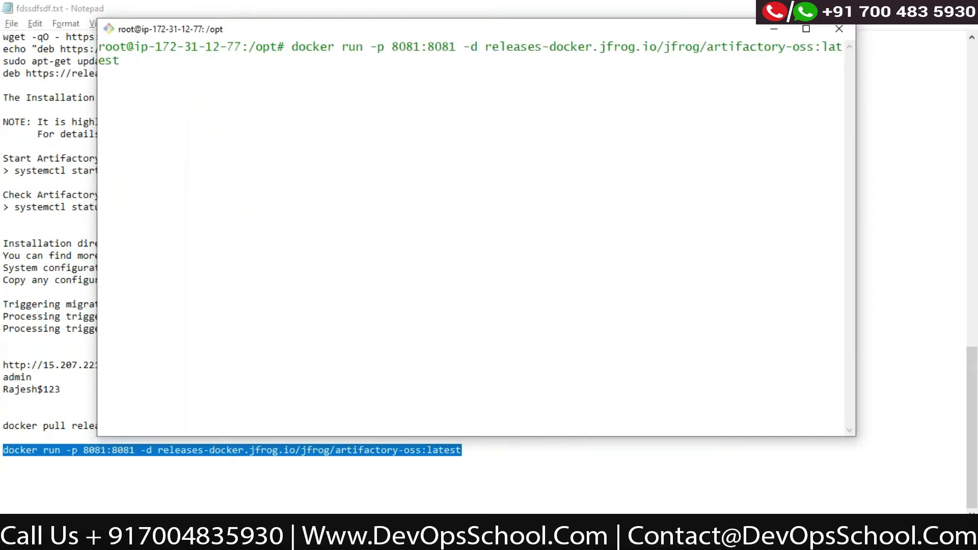
{"action": "key", "text": "Return"}
{"action": "type", "text": "docker ps"}
{"action": "key", "text": "Return"}
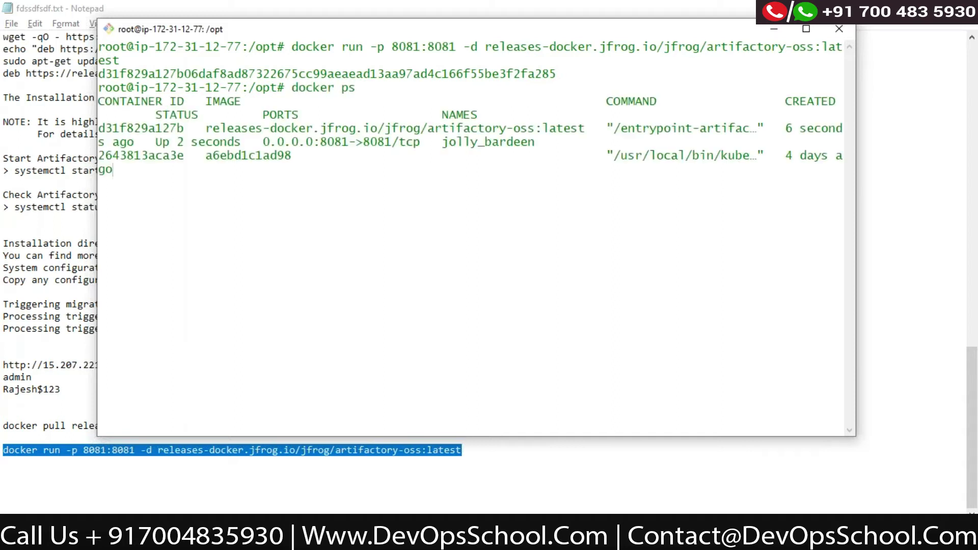
{"action": "scroll", "coordinate": [441, 221], "scroll_direction": "up", "scroll_amount": 1}
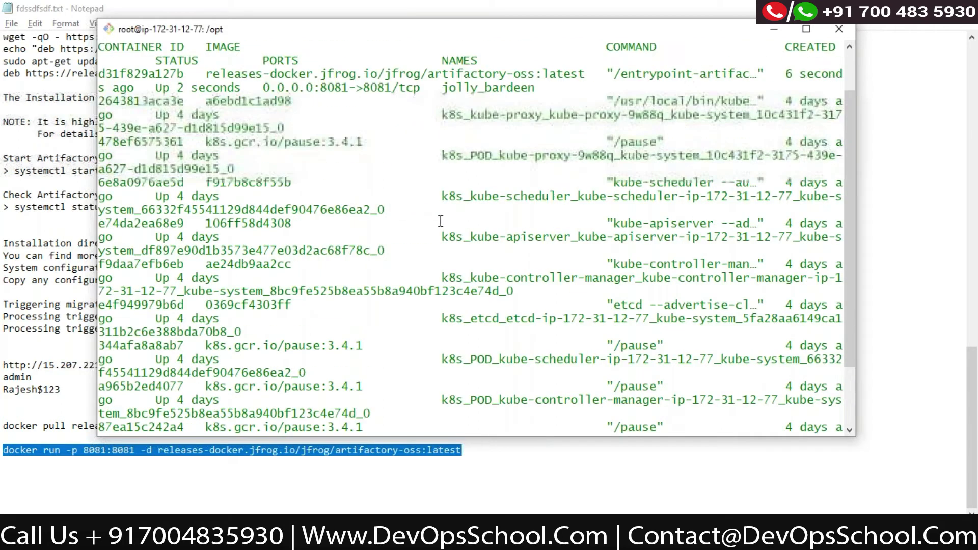
{"action": "scroll", "coordinate": [441, 221], "scroll_direction": "up", "scroll_amount": 2}
{"action": "double_click", "coordinate": [380, 143]}
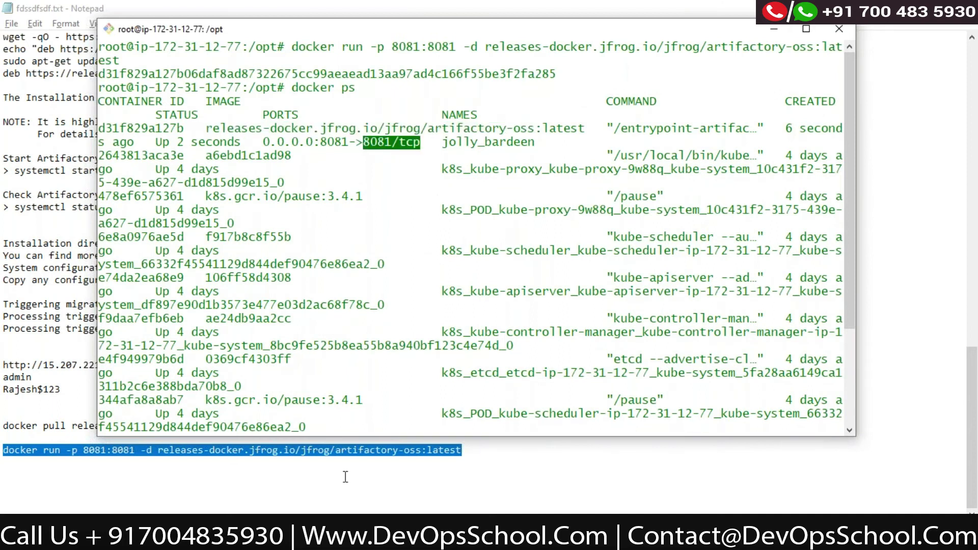
{"action": "key", "text": "alt+Tab"}
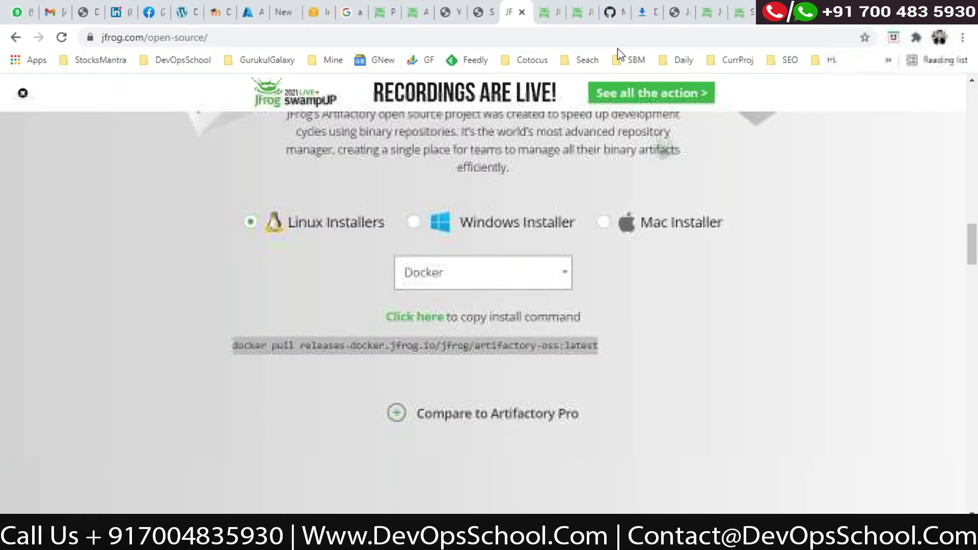
- Point the Artifactory tab at 15.207.221.219:8081 and load it
{"action": "left_click", "coordinate": [743, 13]}
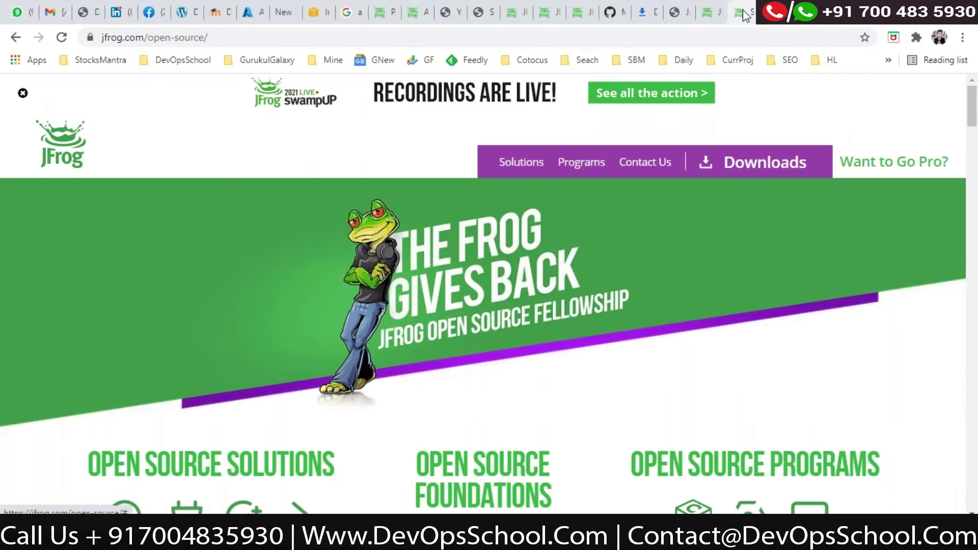
{"action": "left_click", "coordinate": [744, 14]}
{"action": "left_click", "coordinate": [699, 20]}
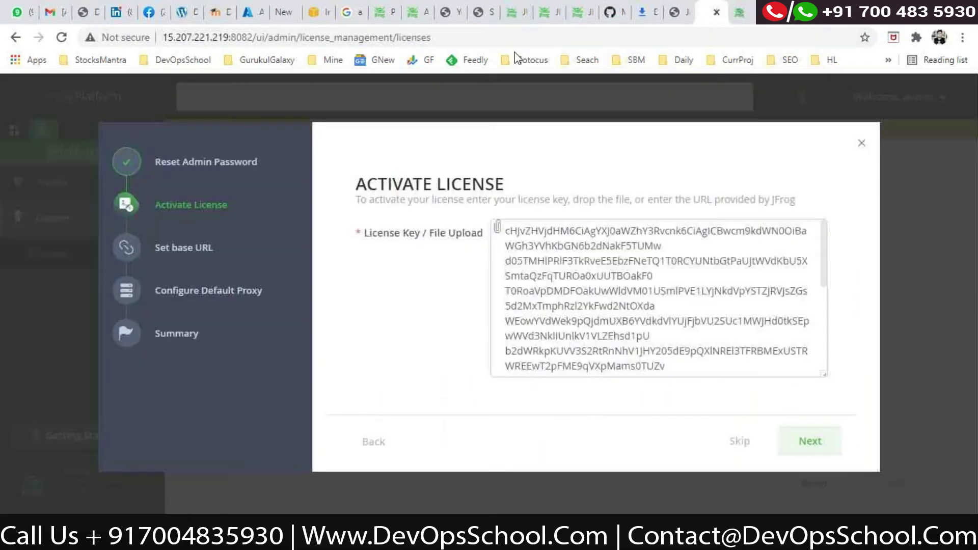
{"action": "left_click", "coordinate": [224, 37]}
{"action": "key", "text": "shift+End"}
{"action": "key", "text": "Delete"}
{"action": "type", "text": "81"}
{"action": "key", "text": "Return"}
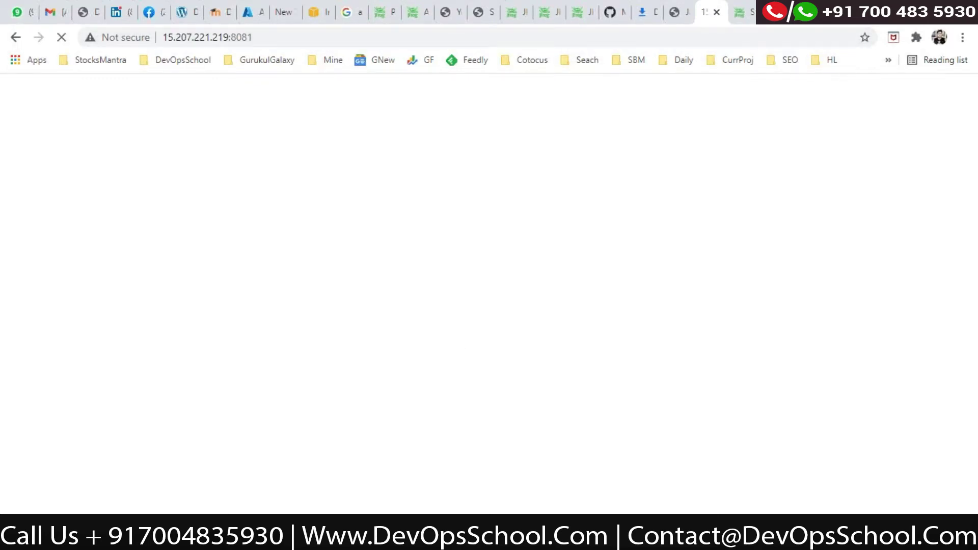
- Rerun docker ps in PuTTY to check the container, then return to Chrome
{"action": "mouse_move", "coordinate": [710, 490]}
{"action": "left_click", "coordinate": [671, 488]}
{"action": "scroll", "coordinate": [466, 354], "scroll_direction": "down", "scroll_amount": 1}
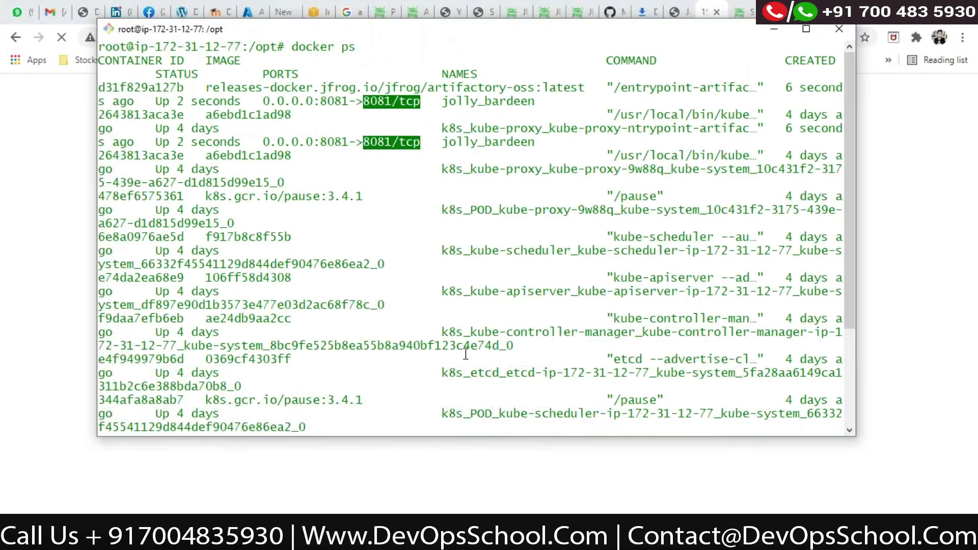
{"action": "type", "text": "docker ps"}
{"action": "key", "text": "Return"}
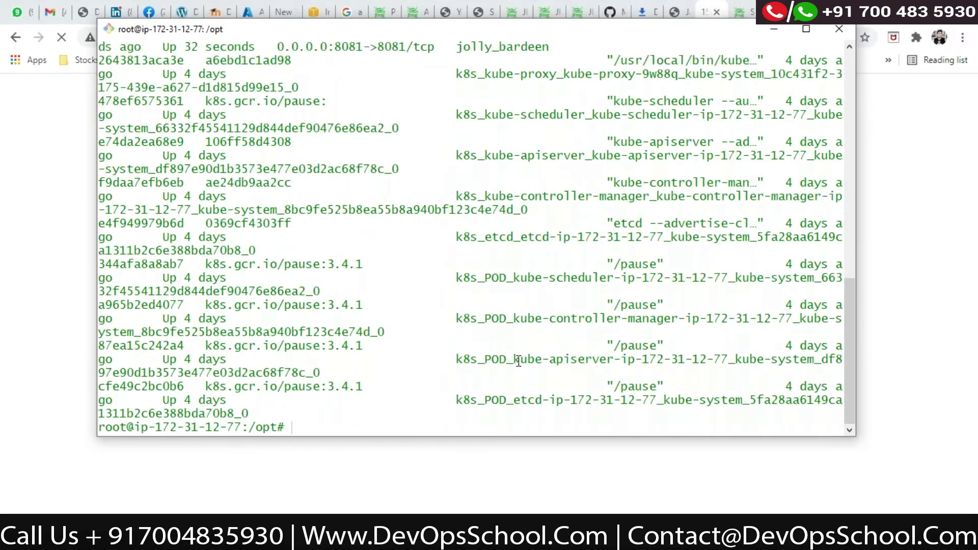
{"action": "scroll", "coordinate": [519, 361], "scroll_direction": "up", "scroll_amount": 1}
{"action": "key", "text": "alt+Tab"}
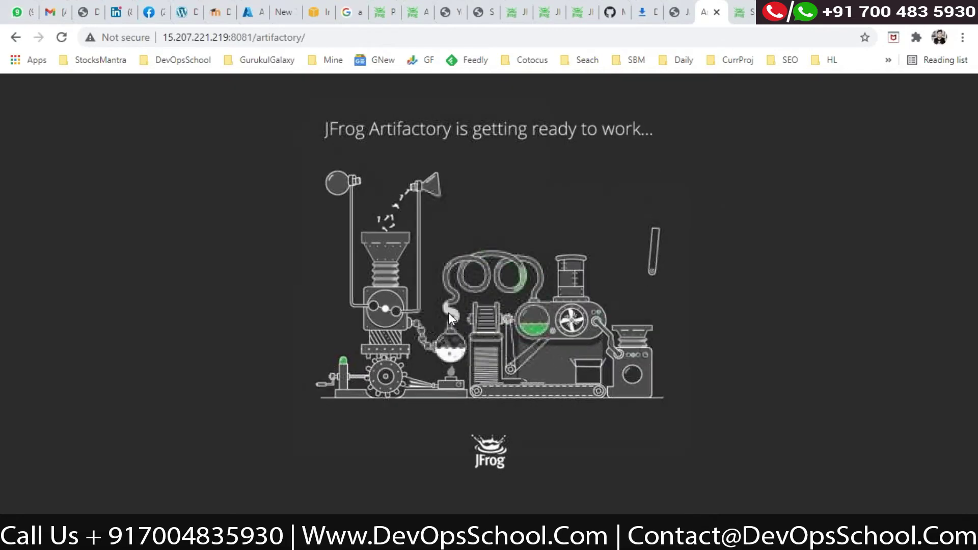
- Glance between the JFrog Chrome tabs, then scroll up through the Notepad notes
{"action": "left_click", "coordinate": [742, 12]}
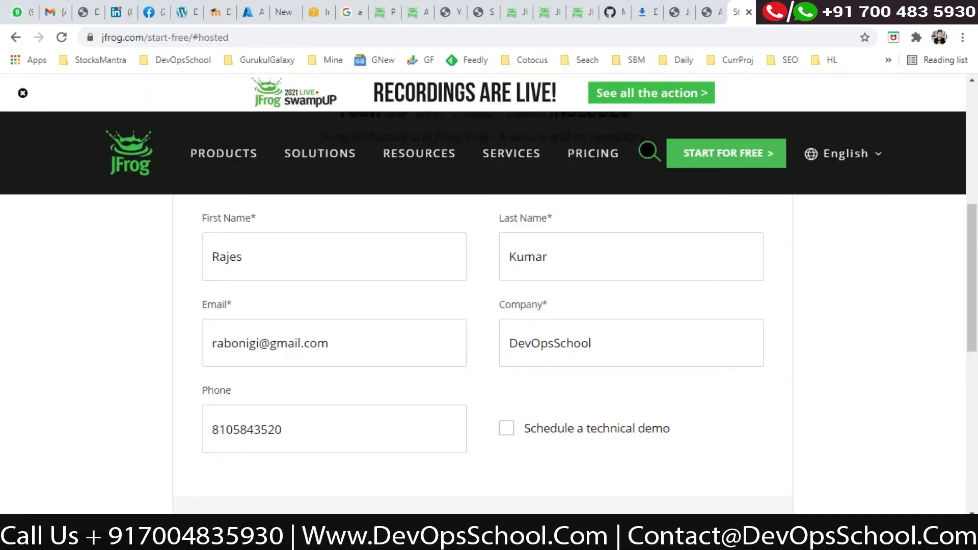
{"action": "left_click", "coordinate": [715, 13]}
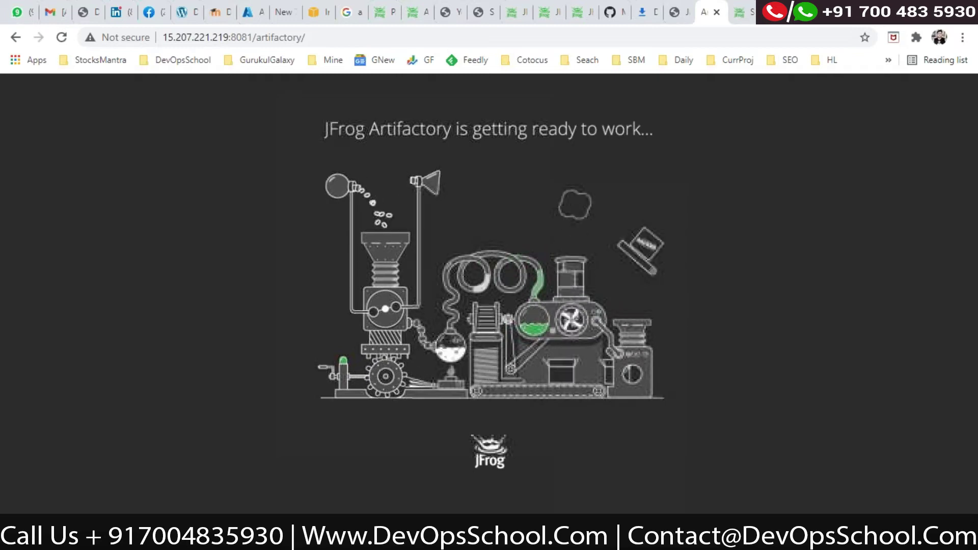
{"action": "key", "text": "alt+Tab"}
{"action": "scroll", "coordinate": [489, 274], "scroll_direction": "up", "scroll_amount": 1}
{"action": "mouse_move", "coordinate": [650, 540]}
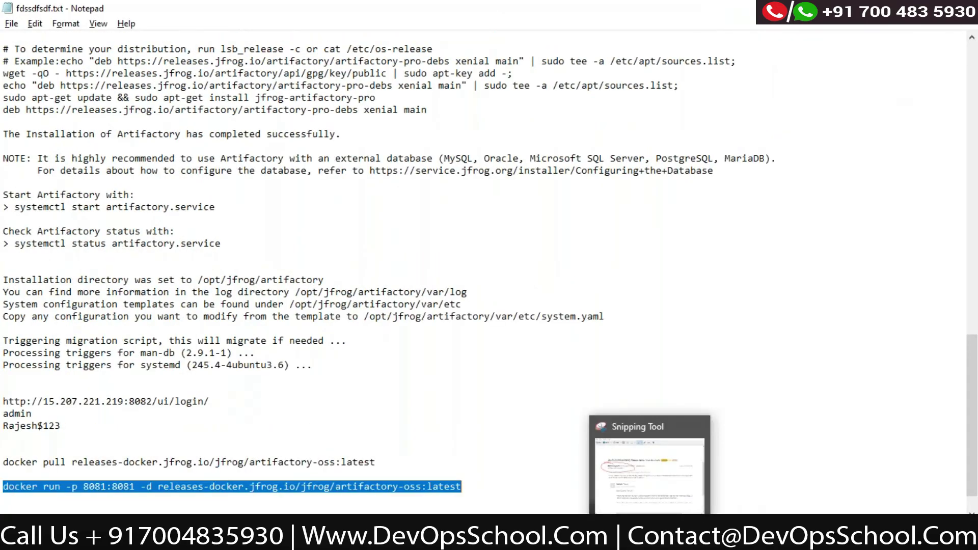
{"action": "scroll", "coordinate": [489, 274], "scroll_direction": "up", "scroll_amount": 2}
{"action": "scroll", "coordinate": [221, 253], "scroll_direction": "up", "scroll_amount": 15}
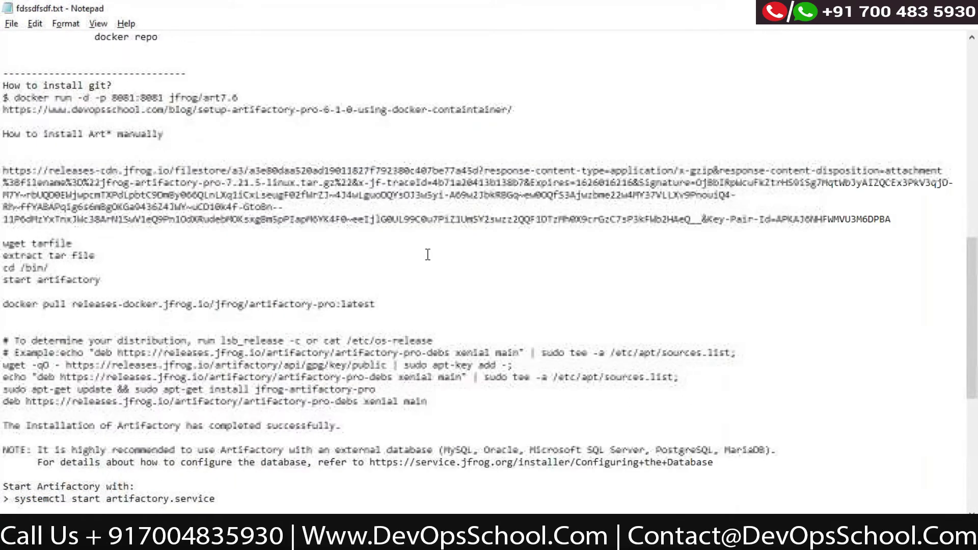
{"action": "left_click_drag", "start_coordinate": [376, 268], "coordinate": [7, 262]}
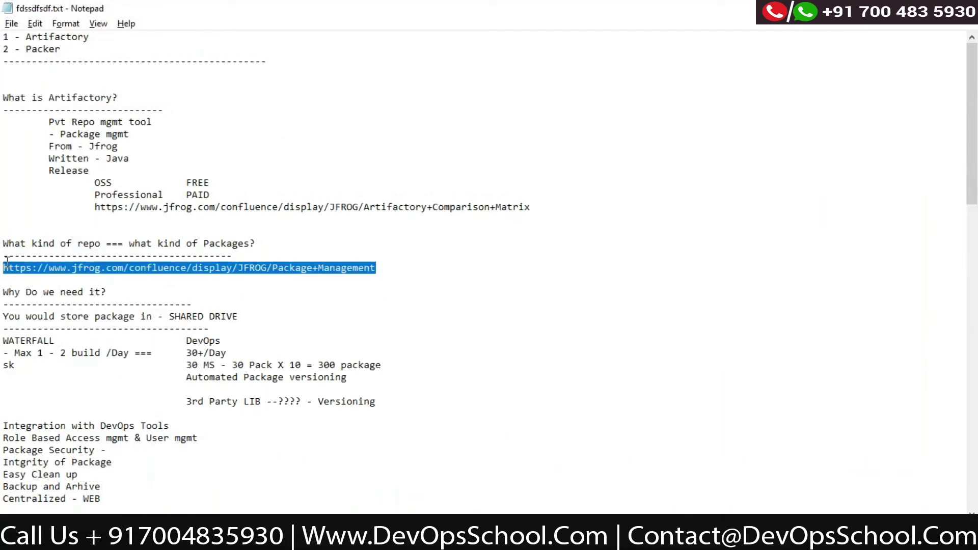
- Return to Chrome and bring up the 15.207.221.219:8082/ui/ Artifactory tab, now unreachable
{"action": "key", "text": "alt+Tab"}
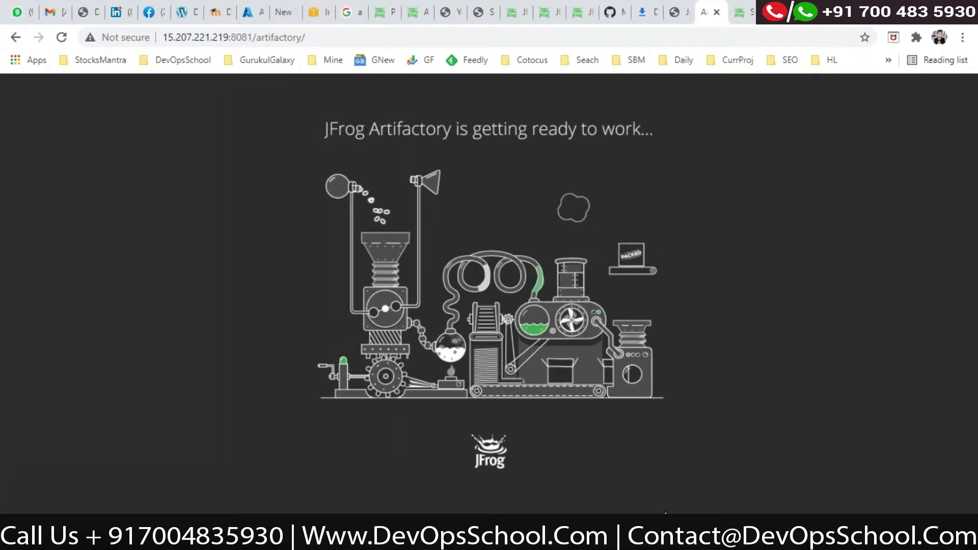
{"action": "left_click", "coordinate": [642, 472]}
{"action": "left_click", "coordinate": [764, 12]}
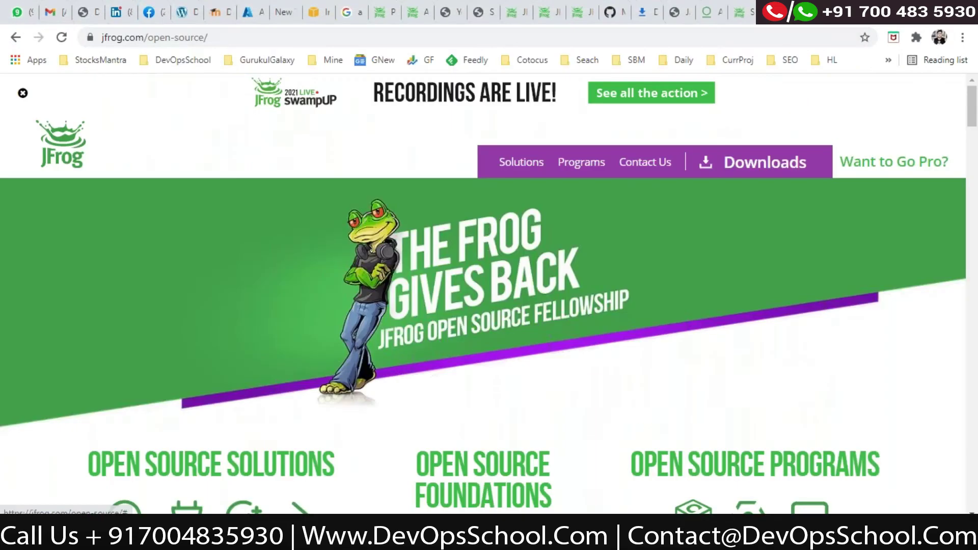
{"action": "left_click", "coordinate": [739, 12]}
{"action": "left_click", "coordinate": [708, 12]}
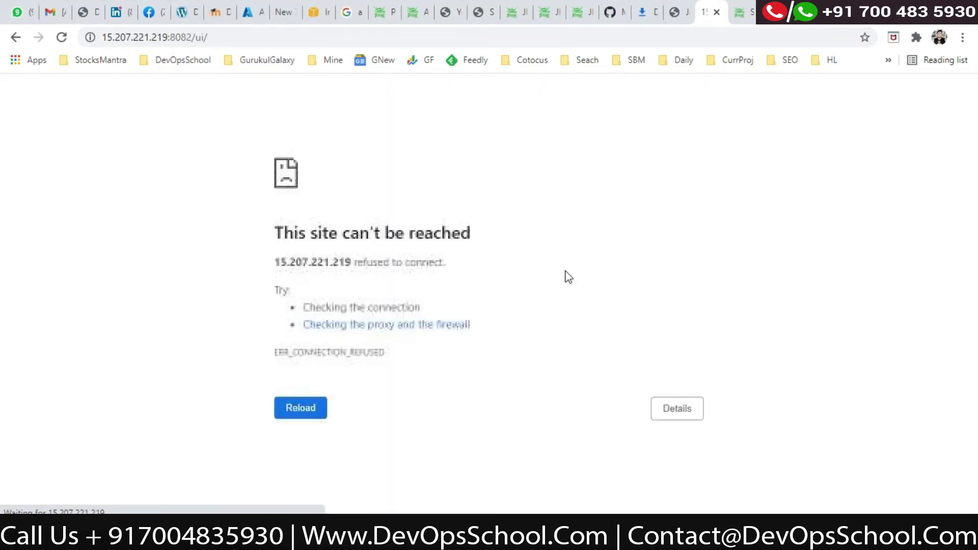
- Reload the failing page, then change the address to port 8081 and load it
{"action": "left_click", "coordinate": [297, 412]}
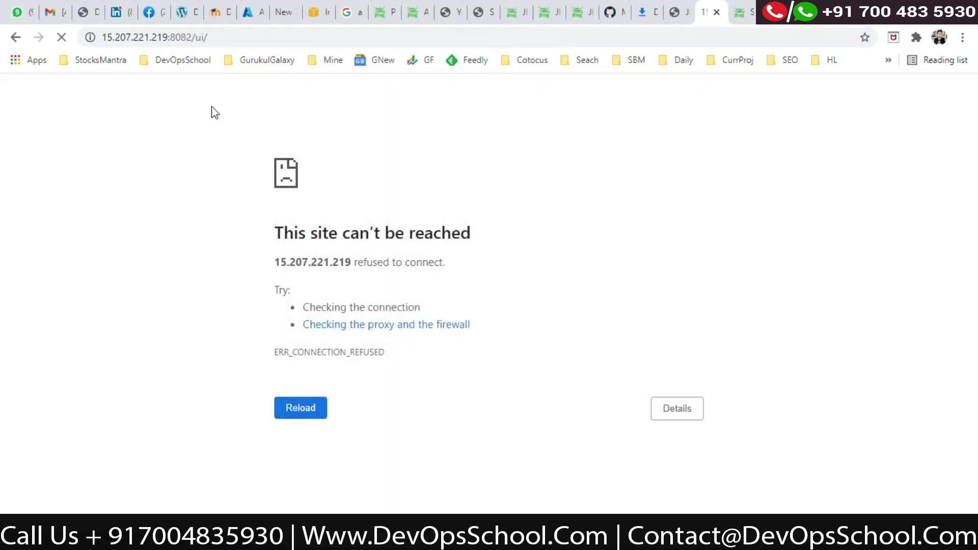
{"action": "left_click", "coordinate": [187, 37]}
{"action": "left_click_drag", "start_coordinate": [187, 31], "coordinate": [262, 34]}
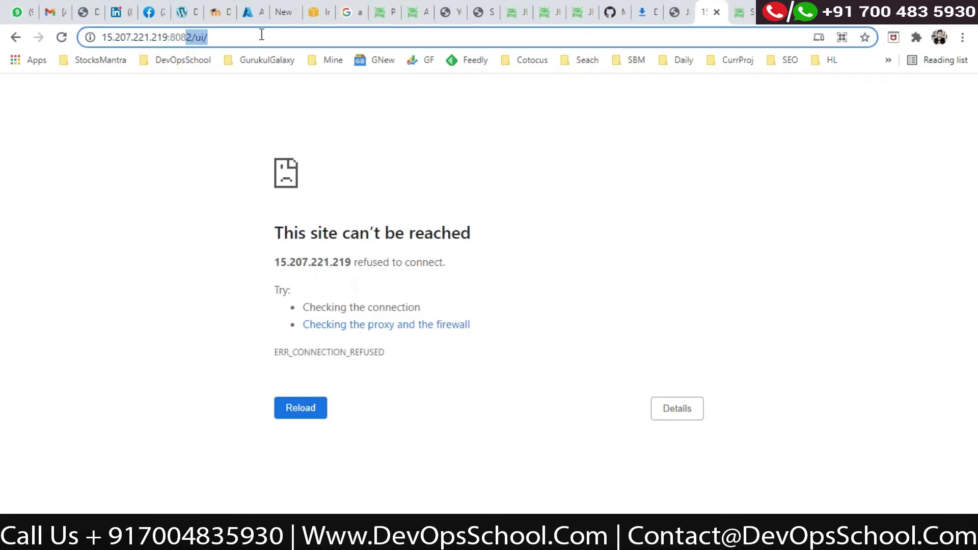
{"action": "type", "text": "1"}
{"action": "key", "text": "Return"}
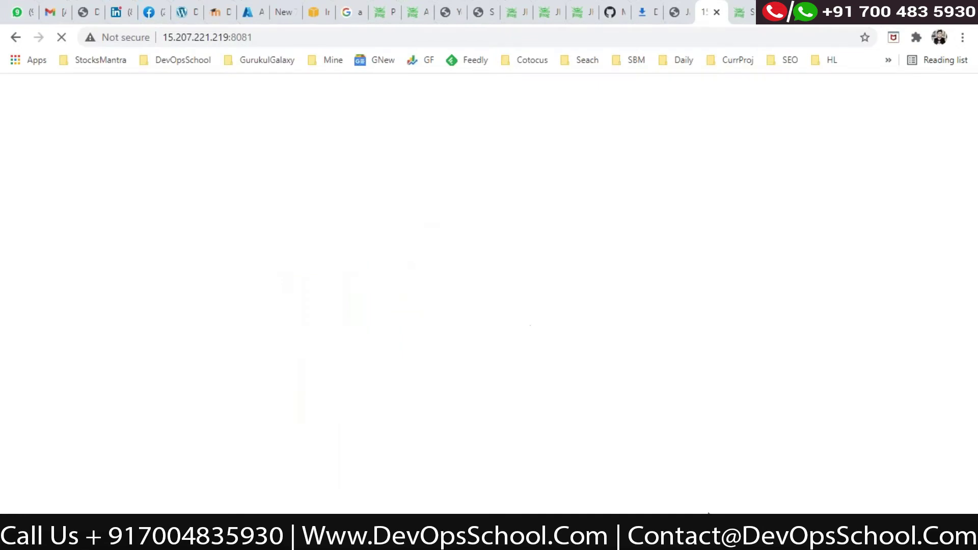
- Rerun docker ps in PuTTY to inspect the Artifactory container, then reload the Artifactory page
{"action": "left_click", "coordinate": [631, 493]}
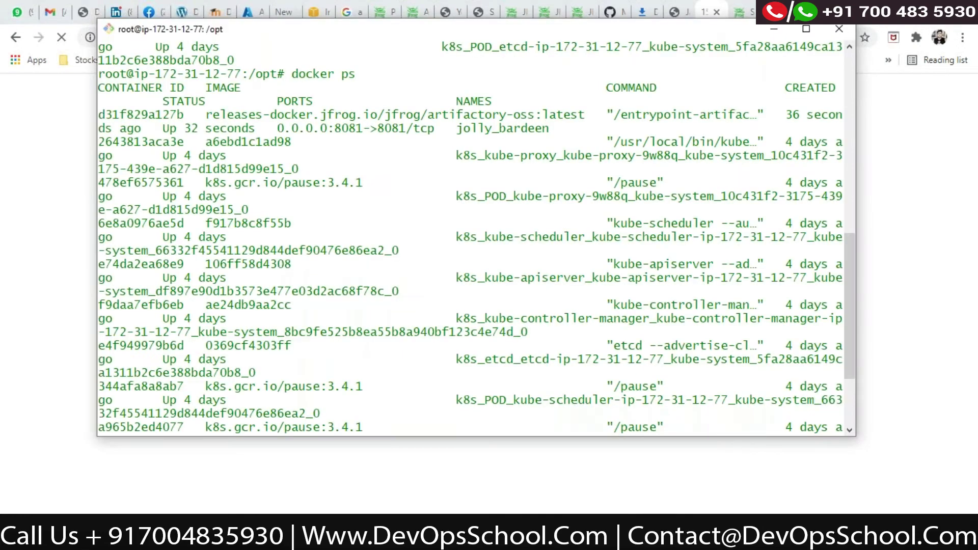
{"action": "scroll", "coordinate": [474, 234], "scroll_direction": "down", "scroll_amount": 3}
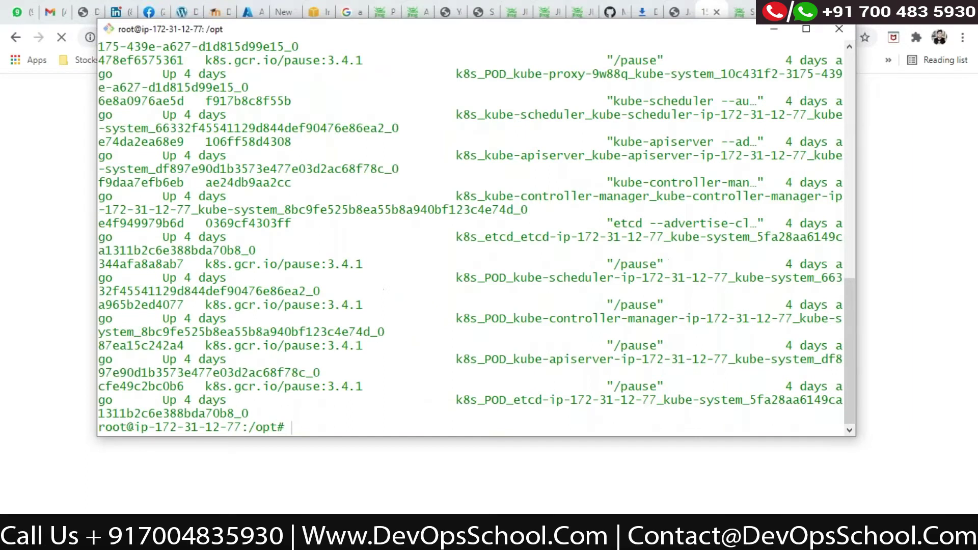
{"action": "key", "text": "Return"}
{"action": "key", "text": "Return"}
{"action": "key", "text": "Return"}
{"action": "type", "text": "docker p"}
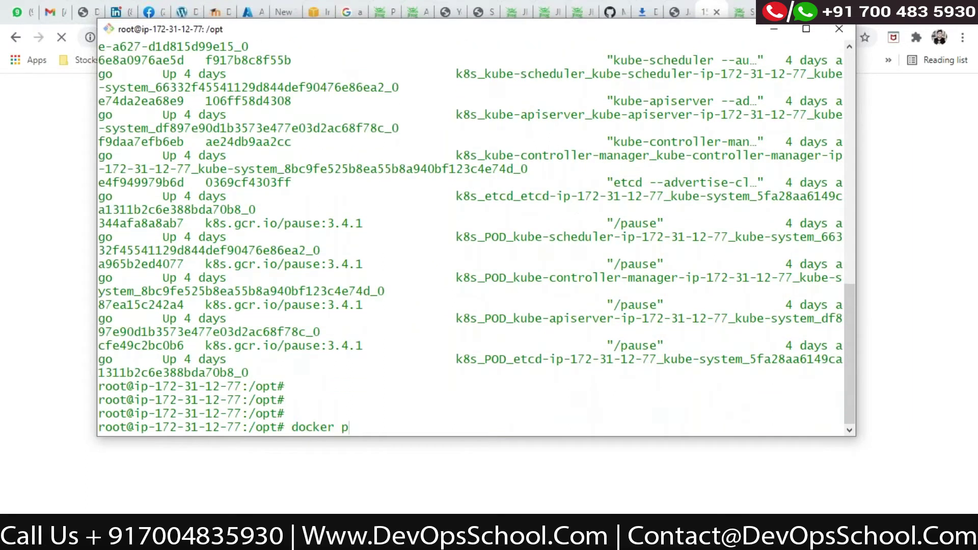
{"action": "type", "text": "s"}
{"action": "key", "text": "Return"}
{"action": "scroll", "coordinate": [494, 318], "scroll_direction": "up", "scroll_amount": 2}
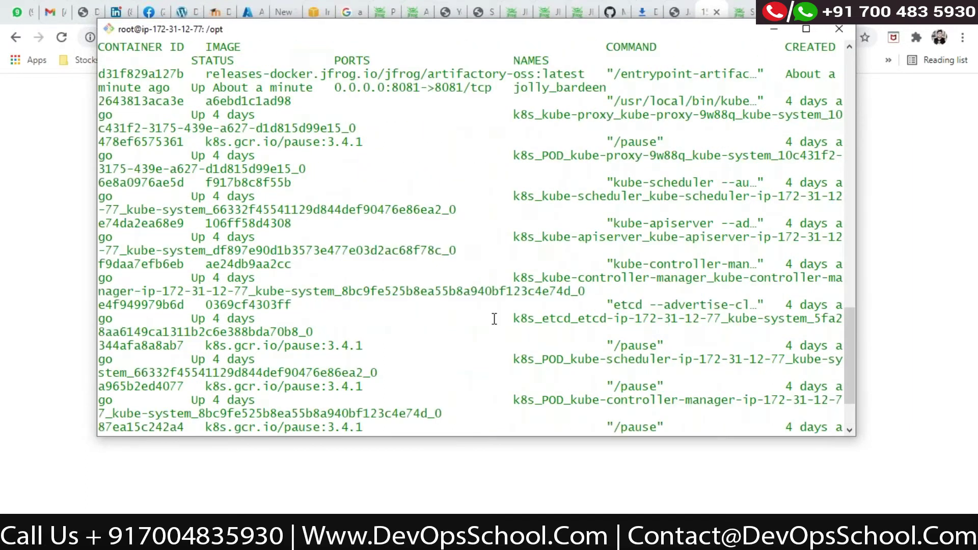
{"action": "scroll", "coordinate": [495, 318], "scroll_direction": "up", "scroll_amount": 2}
{"action": "left_click_drag", "start_coordinate": [234, 156], "coordinate": [338, 168]}
{"action": "key", "text": "F5"}
{"action": "left_click_drag", "start_coordinate": [185, 37], "coordinate": [271, 43]}
{"action": "left_click", "coordinate": [271, 42]}
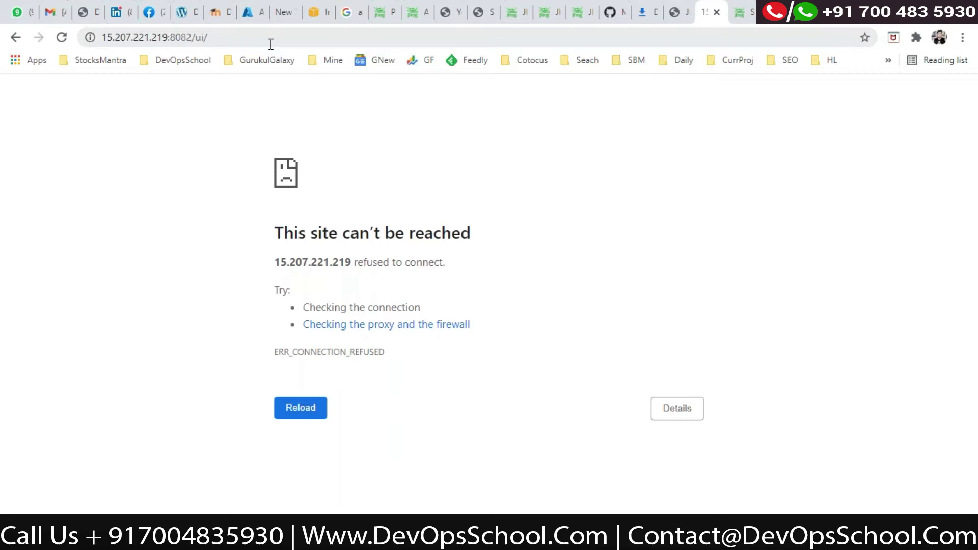
- Rerun docker ps and pick out the releases-docker.jfrog.io image and its 8081/tcp port
{"action": "key", "text": "alt+Tab"}
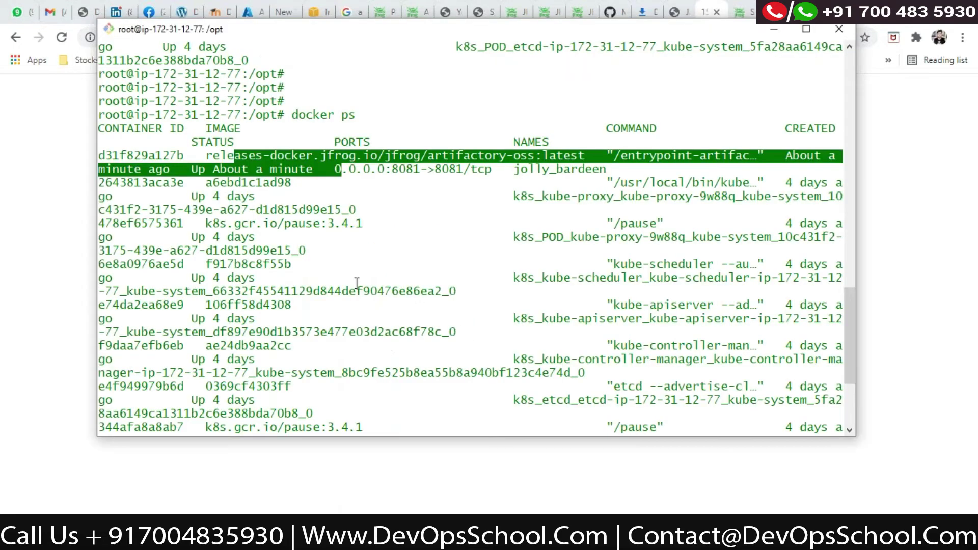
{"action": "scroll", "coordinate": [356, 283], "scroll_direction": "down", "scroll_amount": 1}
{"action": "scroll", "coordinate": [356, 283], "scroll_direction": "down", "scroll_amount": 3}
{"action": "key", "text": "Up"}
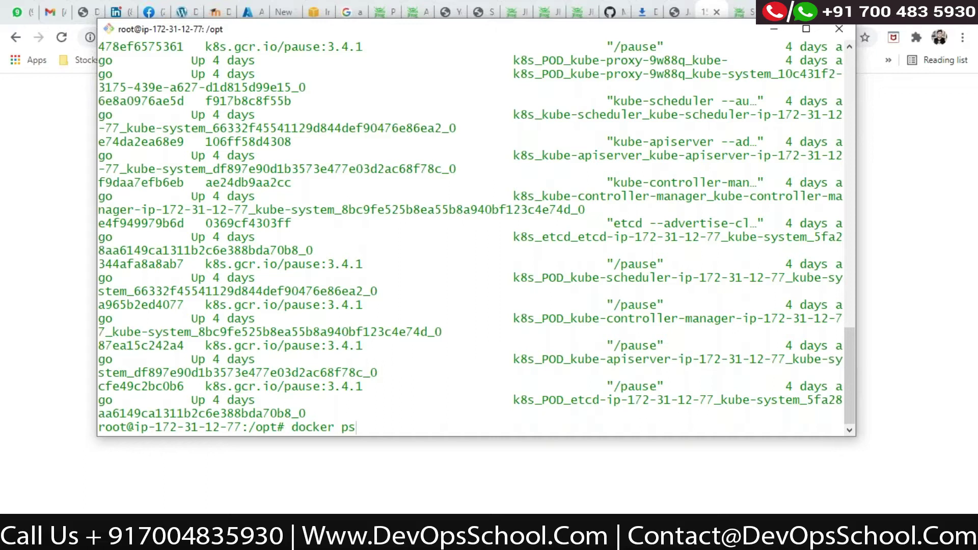
{"action": "key", "text": "Return"}
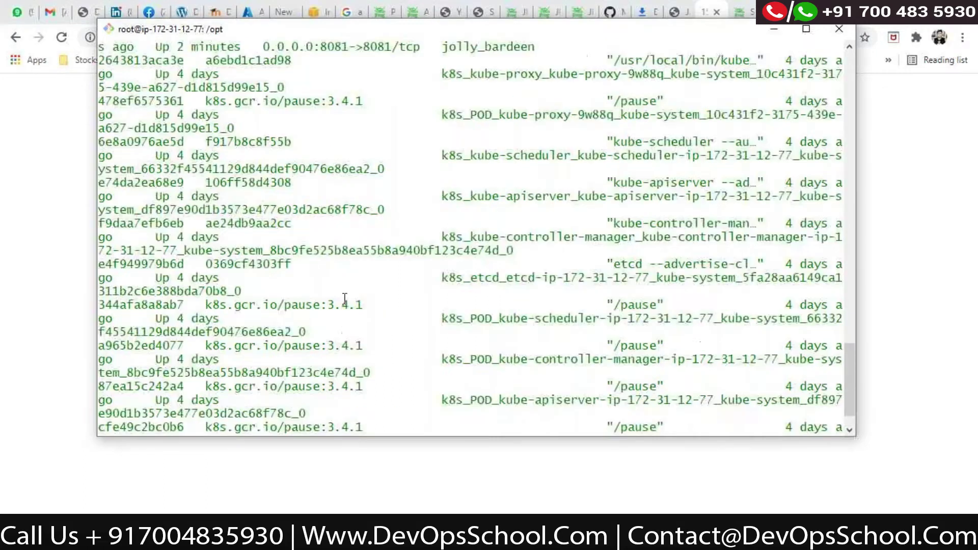
{"action": "scroll", "coordinate": [382, 159], "scroll_direction": "up", "scroll_amount": 3}
{"action": "left_click_drag", "start_coordinate": [206, 156], "coordinate": [312, 168]}
{"action": "double_click", "coordinate": [376, 169]}
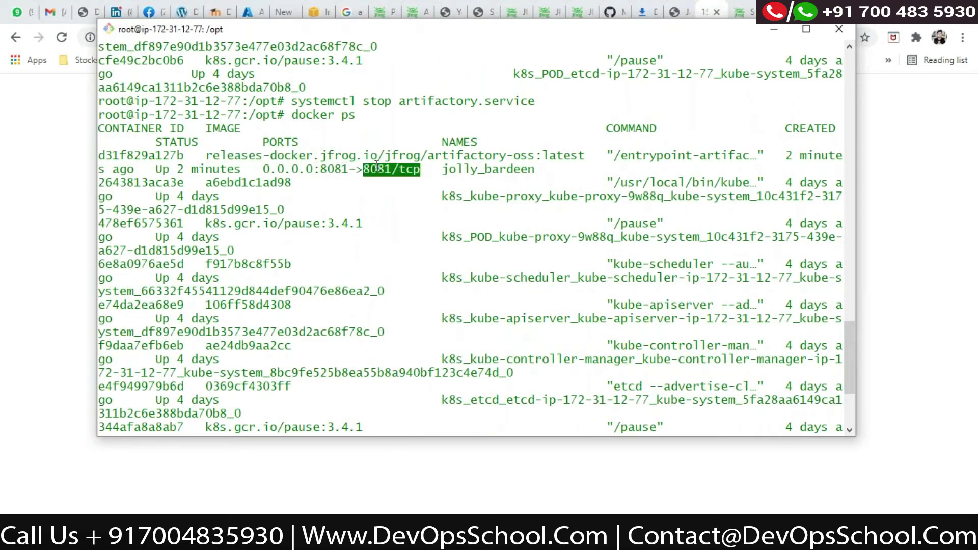
- Point the browser at the Artifactory address on port 8081 and retry loading it
{"action": "key", "text": "alt+Tab"}
{"action": "left_click", "coordinate": [194, 36]}
{"action": "key", "text": "BackSpace"}
{"action": "key", "text": "BackSpace"}
{"action": "key", "text": "BackSpace"}
{"action": "key", "text": "BackSpace"}
{"action": "key", "text": "BackSpace"}
{"action": "key", "text": "BackSpace"}
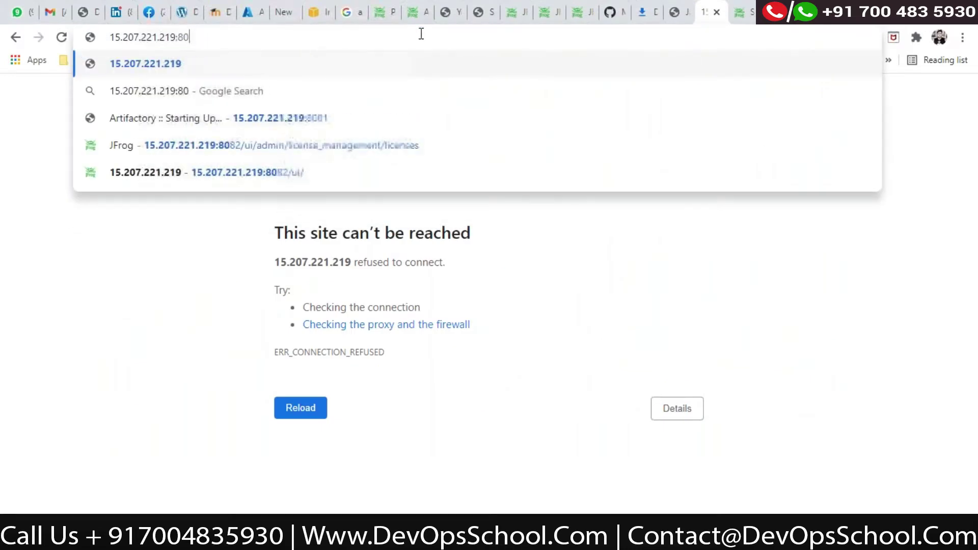
{"action": "type", "text": "81"}
{"action": "key", "text": "Return"}
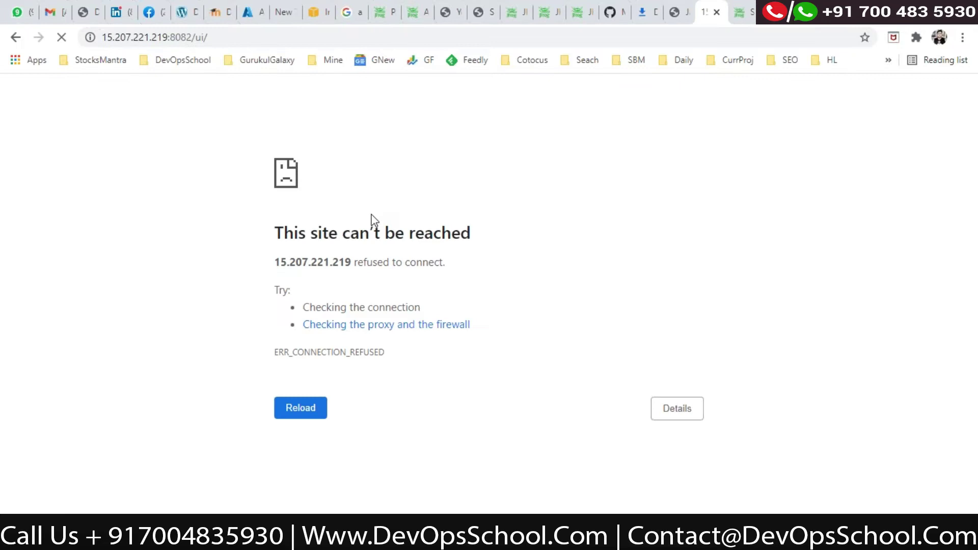
{"action": "left_click", "coordinate": [295, 403]}
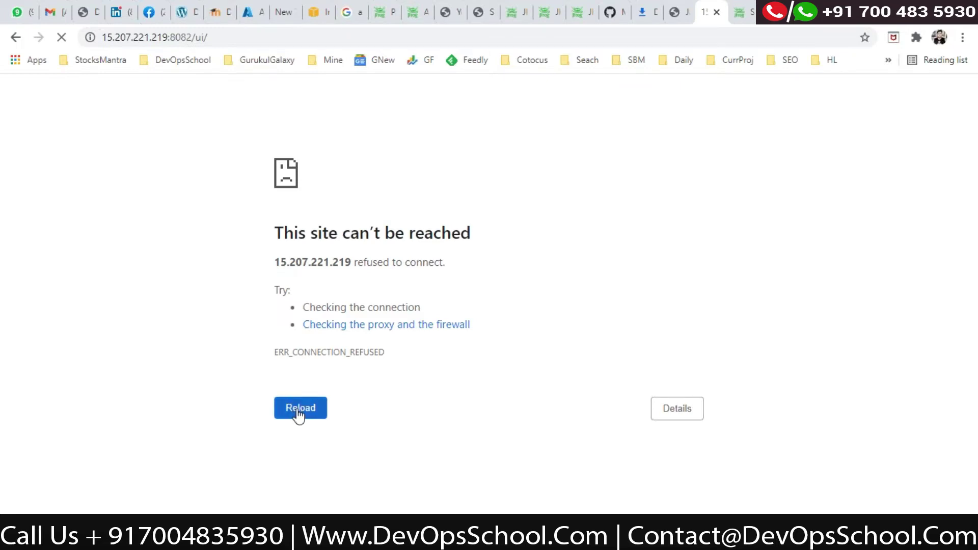
- Compare the browser error with the 0.0.0.0:8081 mapping, then bring up the GitHub training notes
{"action": "key", "text": "alt+Tab"}
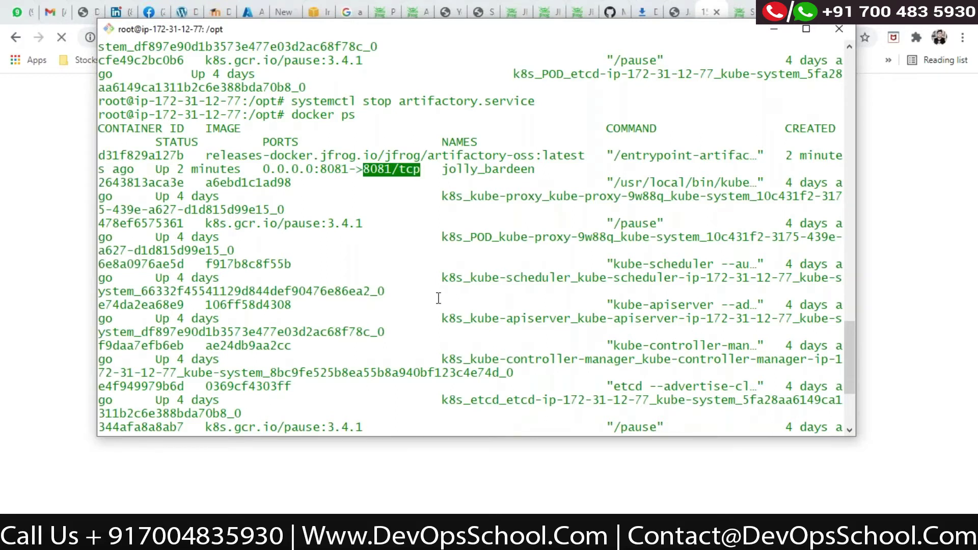
{"action": "key", "text": "alt+Tab"}
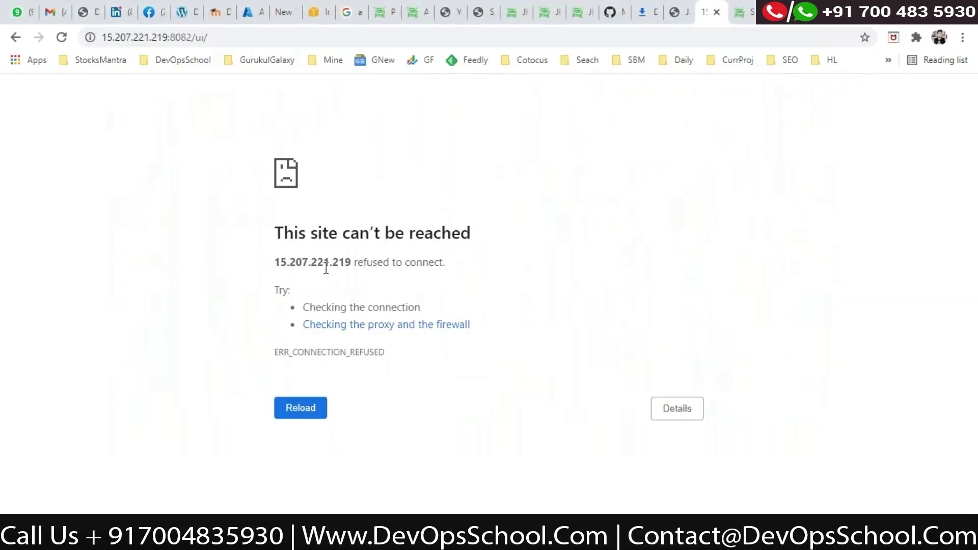
{"action": "key", "text": "alt+Tab"}
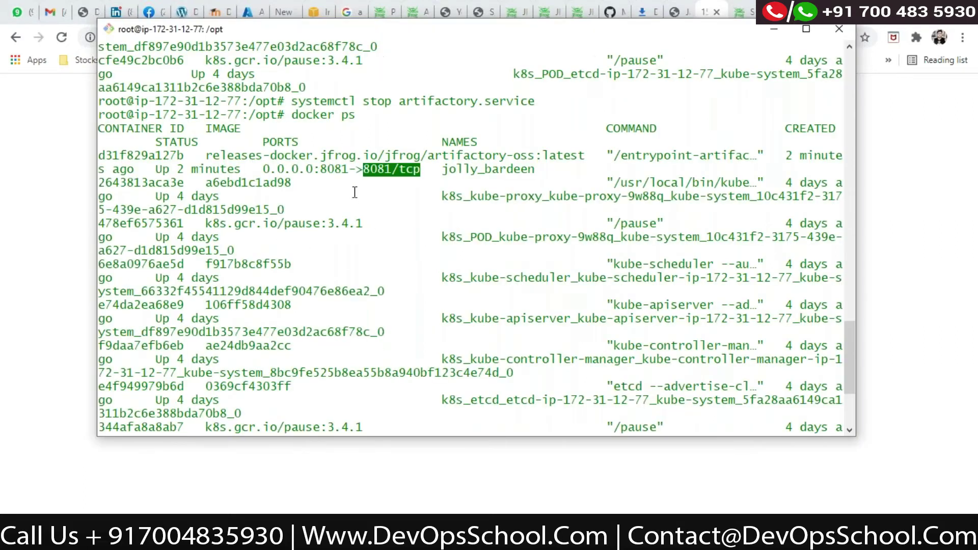
{"action": "double_click", "coordinate": [341, 171]}
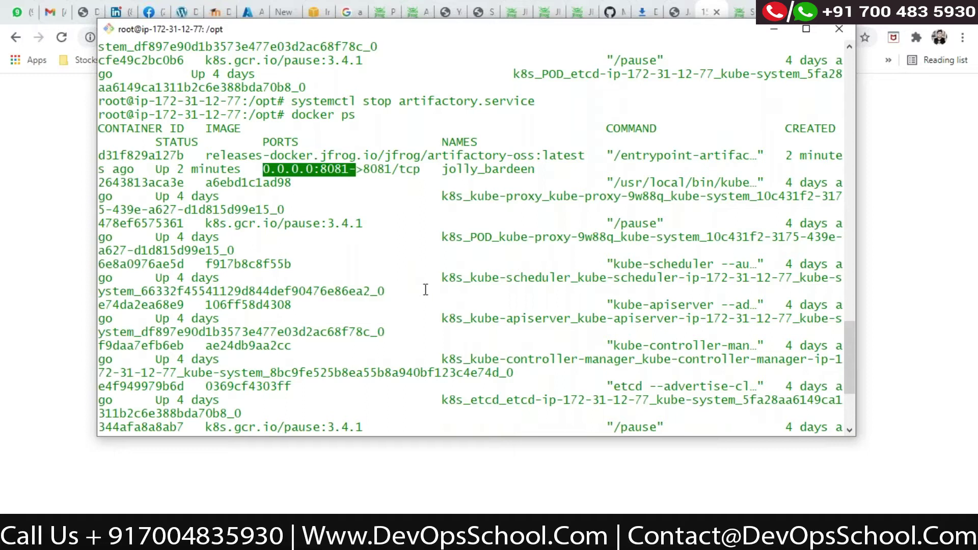
{"action": "left_click", "coordinate": [617, 11]}
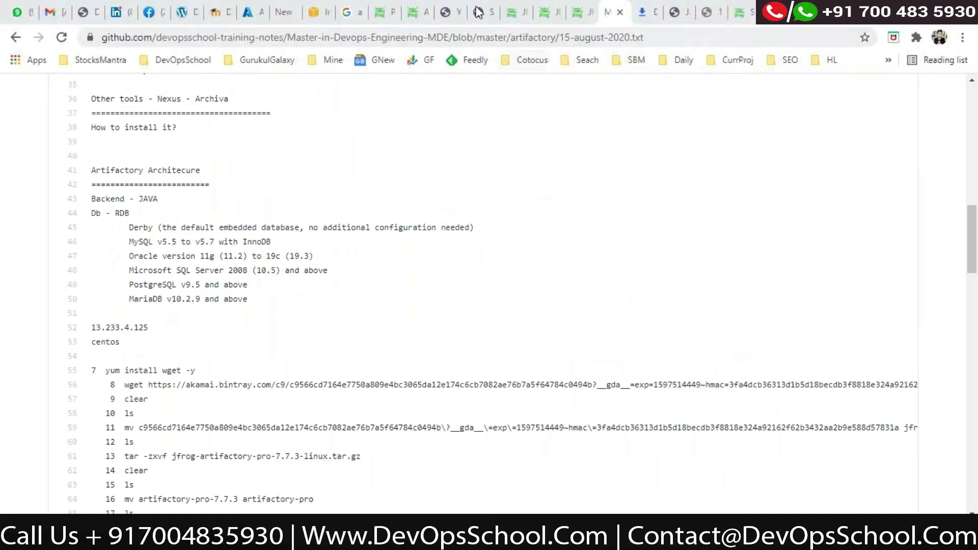
- Browse the JFrog documentation tabs and the open-source page's docker pull command
{"action": "left_click", "coordinate": [392, 11]}
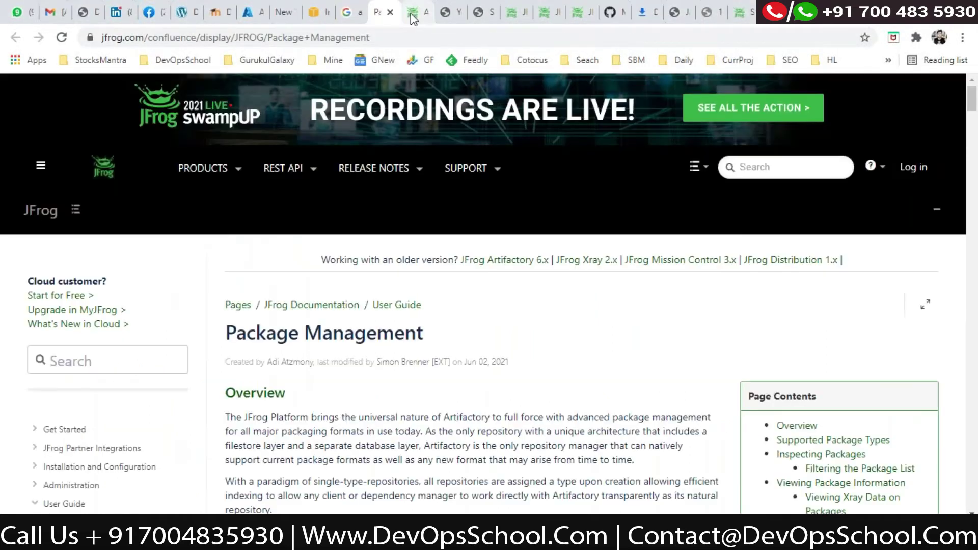
{"action": "left_click", "coordinate": [423, 11]}
{"action": "scroll", "coordinate": [461, 316], "scroll_direction": "up", "scroll_amount": 5}
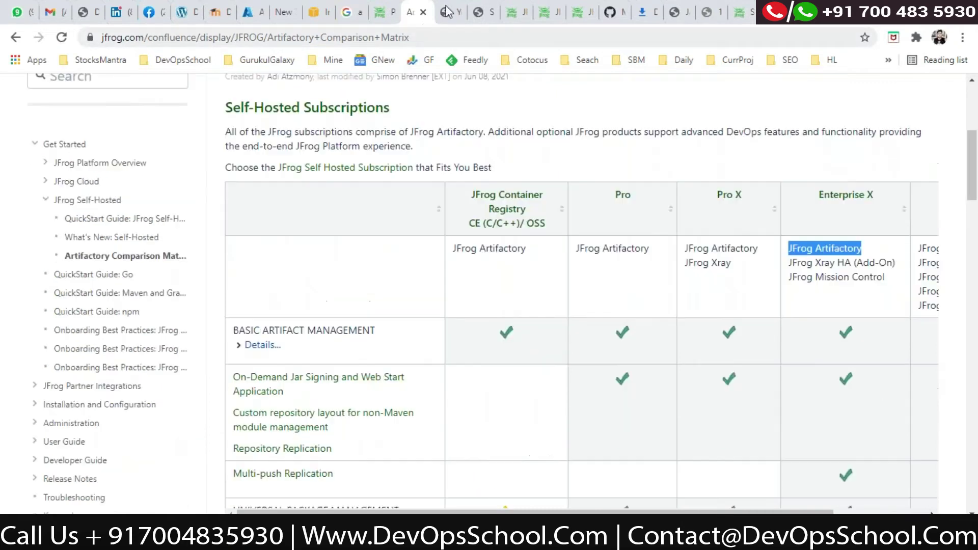
{"action": "left_click", "coordinate": [512, 12]}
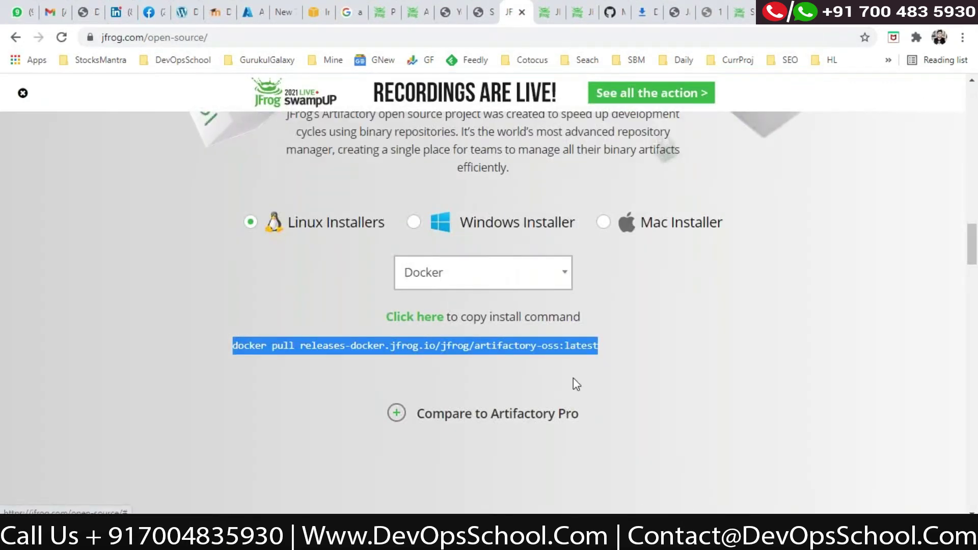
{"action": "left_click", "coordinate": [574, 378]}
{"action": "scroll", "coordinate": [573, 378], "scroll_direction": "up", "scroll_amount": 4}
{"action": "scroll", "coordinate": [573, 378], "scroll_direction": "up", "scroll_amount": 5}
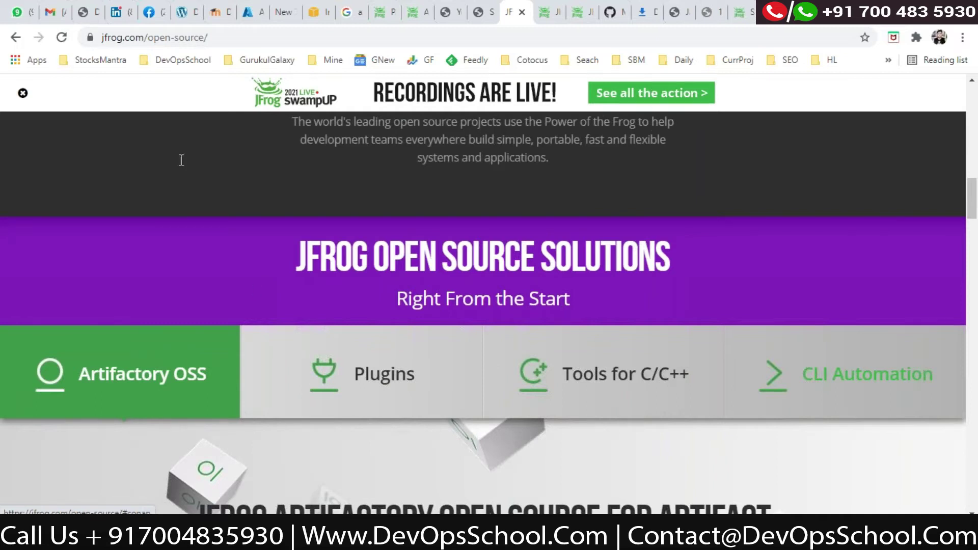
{"action": "left_click", "coordinate": [61, 37]}
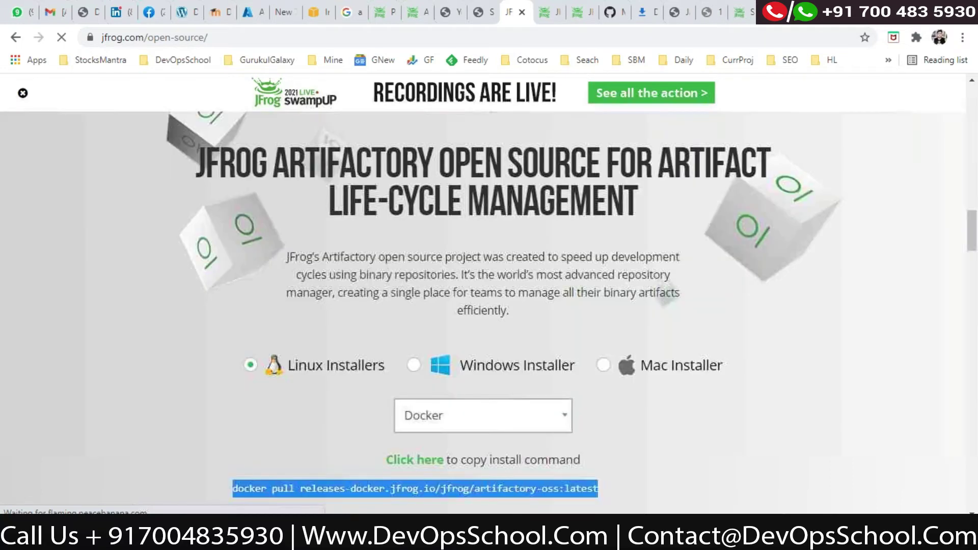
{"action": "scroll", "coordinate": [498, 367], "scroll_direction": "down", "scroll_amount": 5}
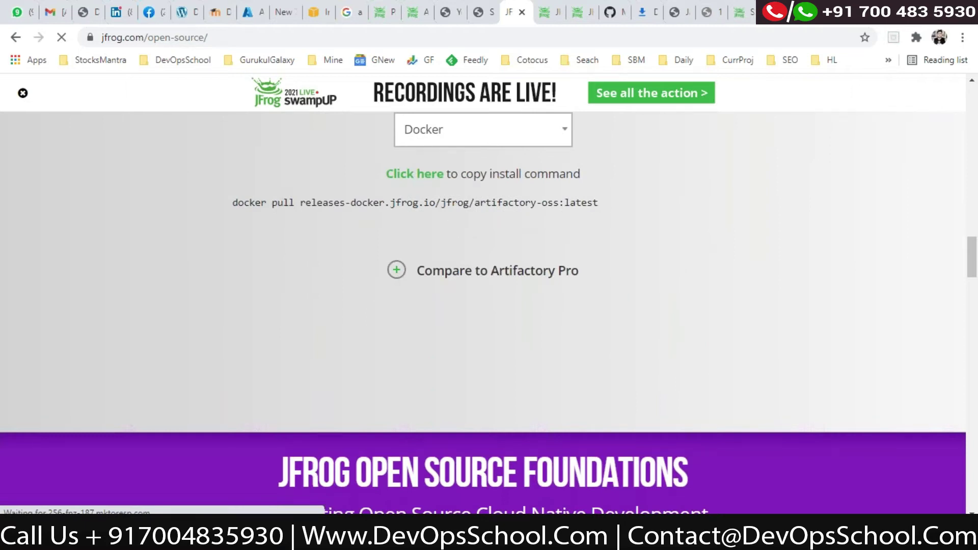
- Copy the artifactory-oss:latest image name from Notepad and paste it, quoted, into a new tab
{"action": "key", "text": "alt+Tab"}
{"action": "scroll", "coordinate": [466, 452], "scroll_direction": "down", "scroll_amount": 20}
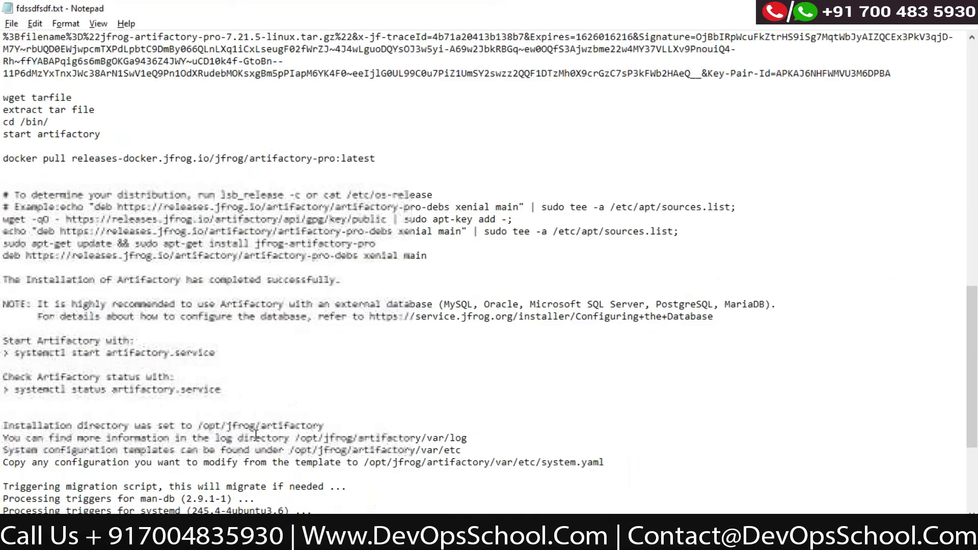
{"action": "left_click_drag", "start_coordinate": [461, 450], "coordinate": [158, 451]}
{"action": "key", "text": "ctrl+c"}
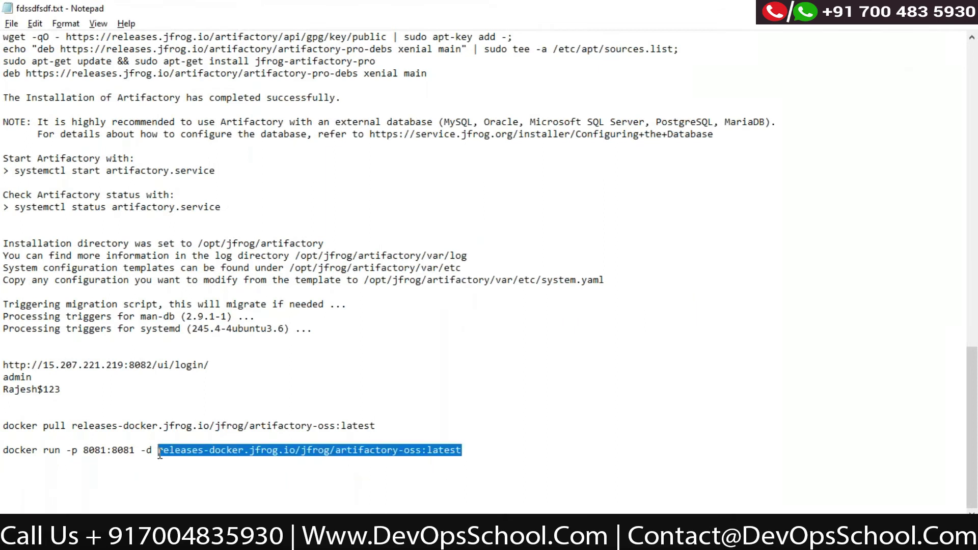
{"action": "key", "text": "alt+Tab"}
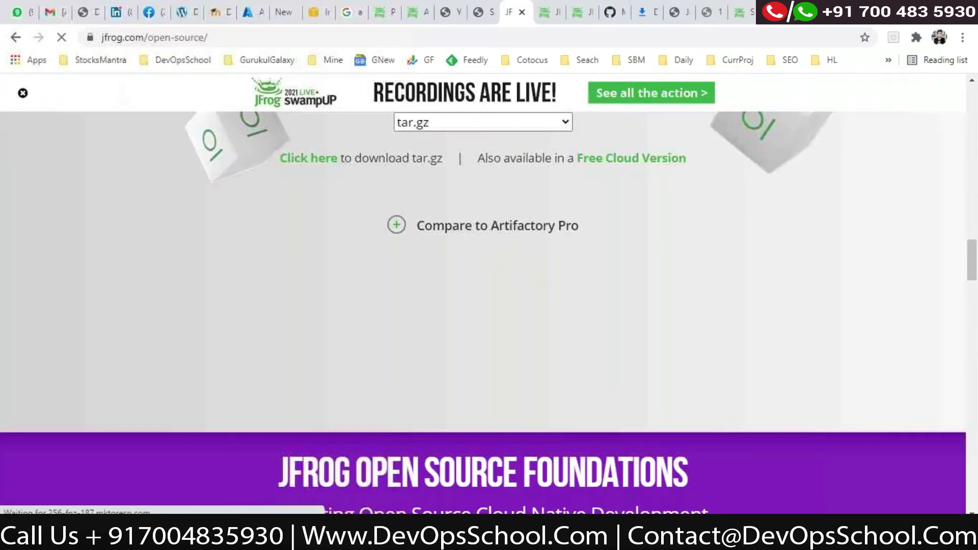
{"action": "key", "text": "ctrl+t"}
{"action": "type", "text": "\""}
{"action": "key", "text": "ctrl+v"}
- Search Google for the quoted image name and grab '-d -p 8081:8081 -p 8082:8082' from the first result
{"action": "type", "text": "\""}
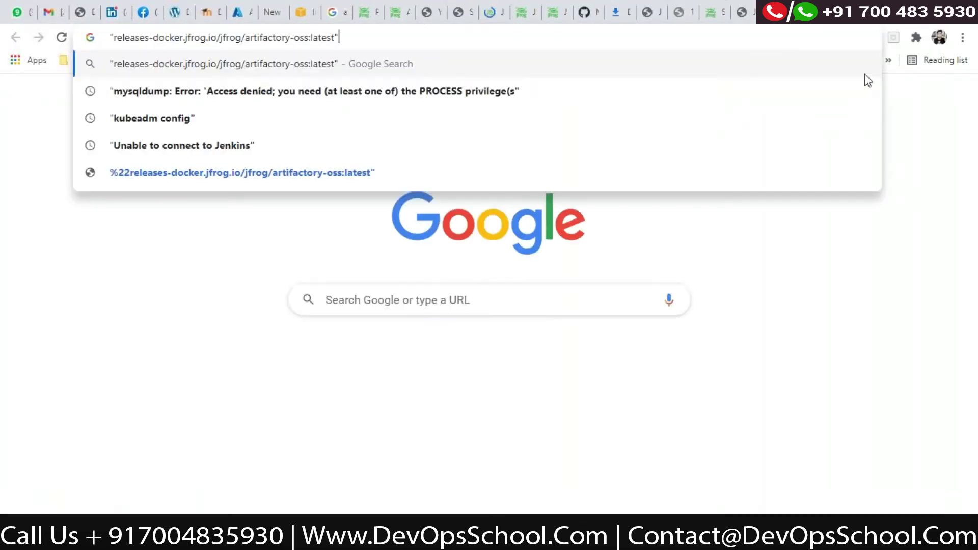
{"action": "key", "text": "Return"}
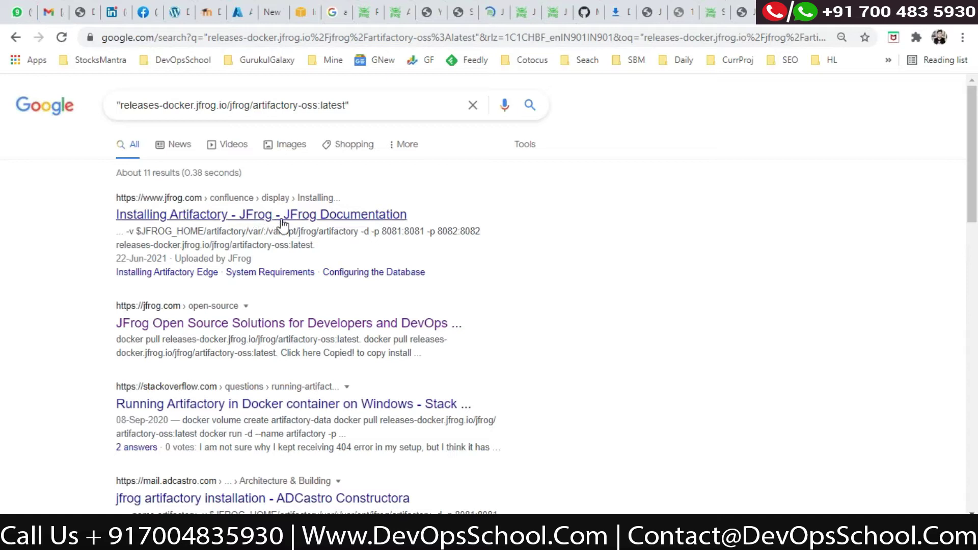
{"action": "right_click", "coordinate": [283, 224]}
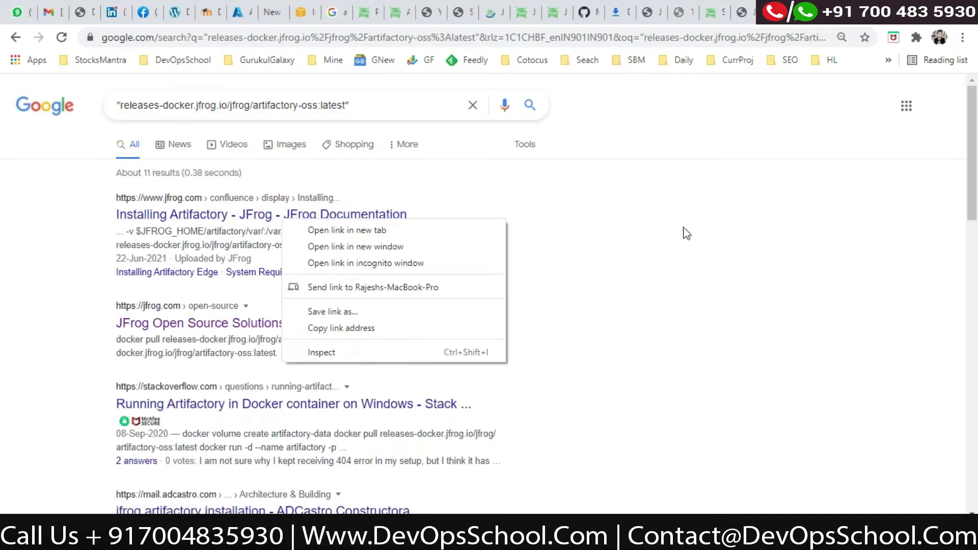
{"action": "left_click", "coordinate": [634, 260]}
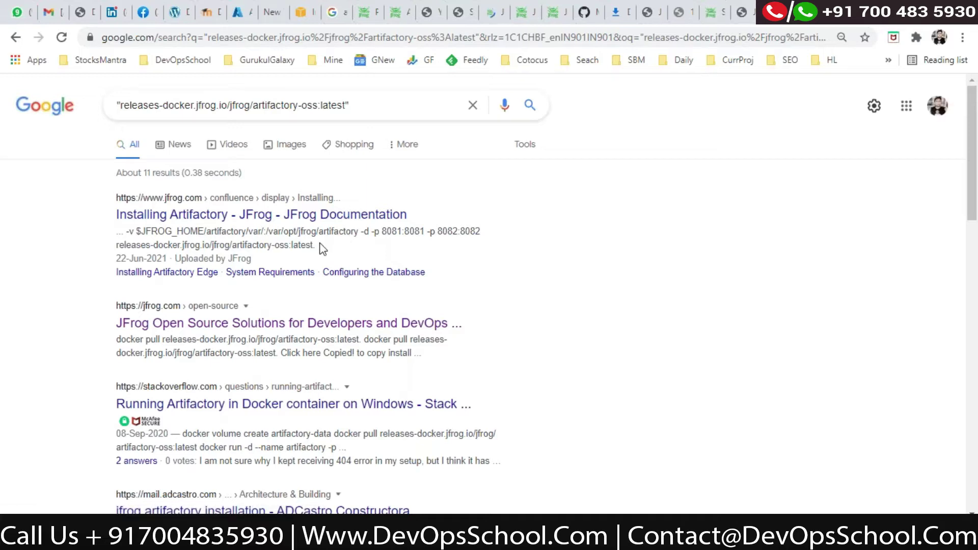
{"action": "left_click_drag", "start_coordinate": [361, 232], "coordinate": [482, 235]}
{"action": "key", "text": "ctrl+c"}
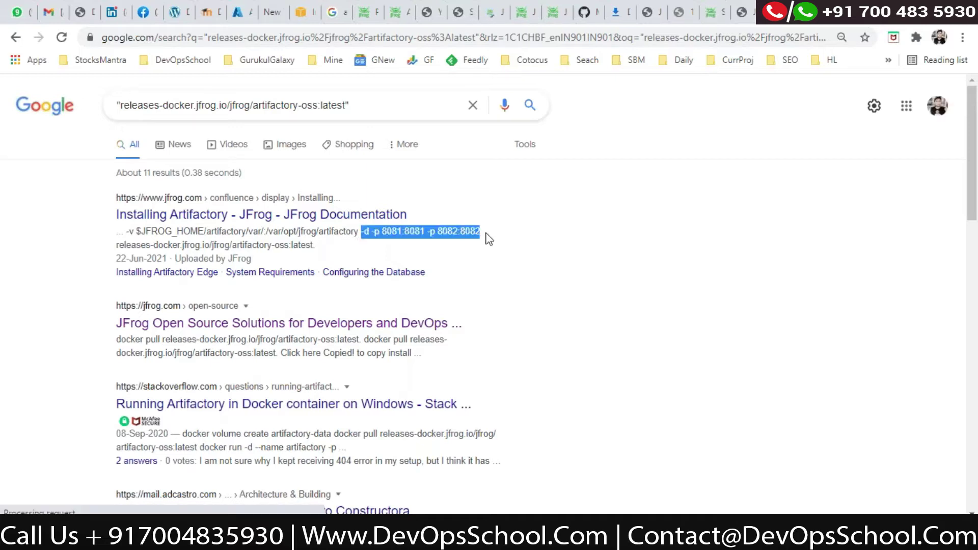
{"action": "key", "text": "alt+Tab"}
- Add -p 8082:8082 to the docker run command in the notes and save the file
{"action": "left_click", "coordinate": [157, 486]}
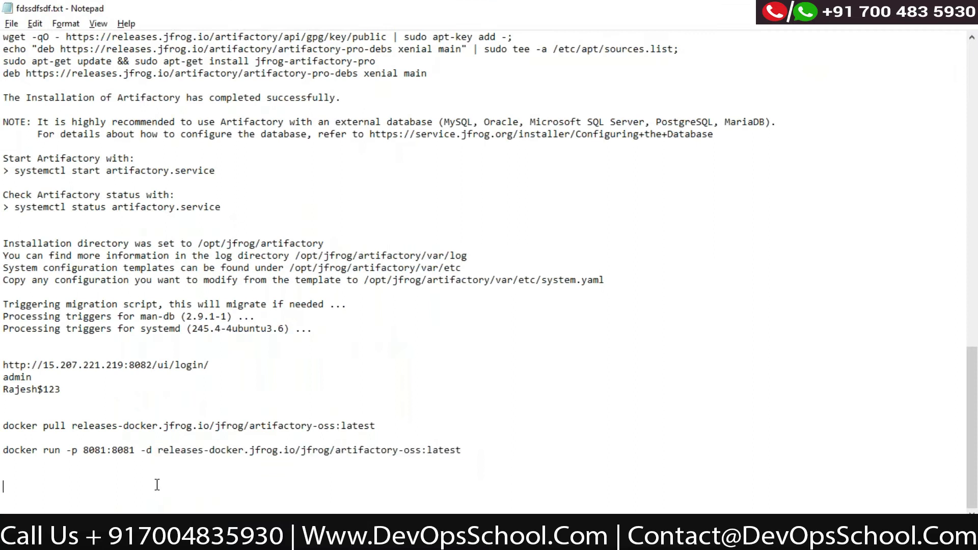
{"action": "key", "text": "ctrl+v"}
{"action": "left_click_drag", "start_coordinate": [187, 483], "coordinate": [94, 487]}
{"action": "key", "text": "ctrl+c"}
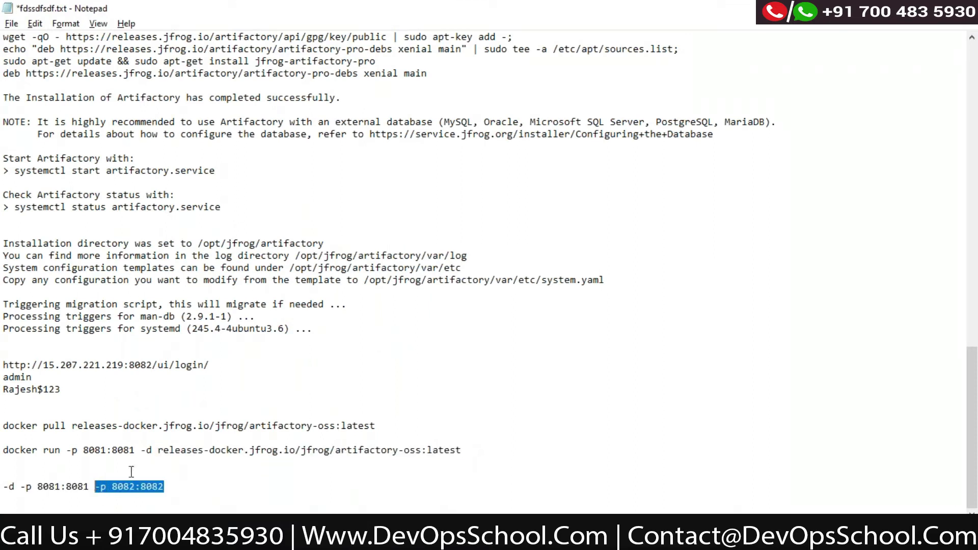
{"action": "left_click", "coordinate": [141, 450]}
{"action": "key", "text": "ctrl+v"}
{"action": "key", "text": "ctrl+s"}
{"action": "left_click_drag", "start_coordinate": [536, 450], "coordinate": [3, 450]}
- In PuTTY, stop the running container d31f829a127b with docker stop
{"action": "left_click", "coordinate": [636, 509]}
{"action": "left_click", "coordinate": [724, 448]}
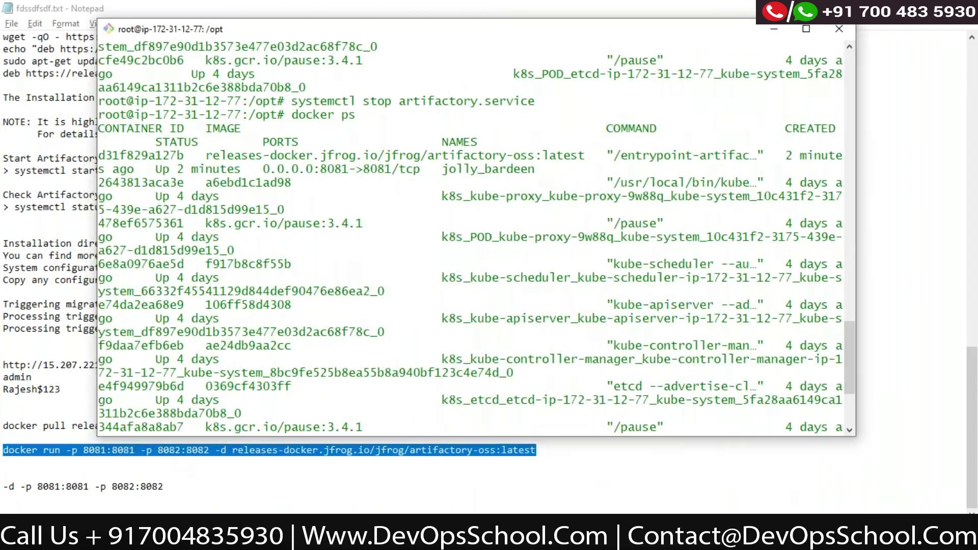
{"action": "type", "text": "docker"}
{"action": "scroll", "coordinate": [569, 318], "scroll_direction": "up", "scroll_amount": 4}
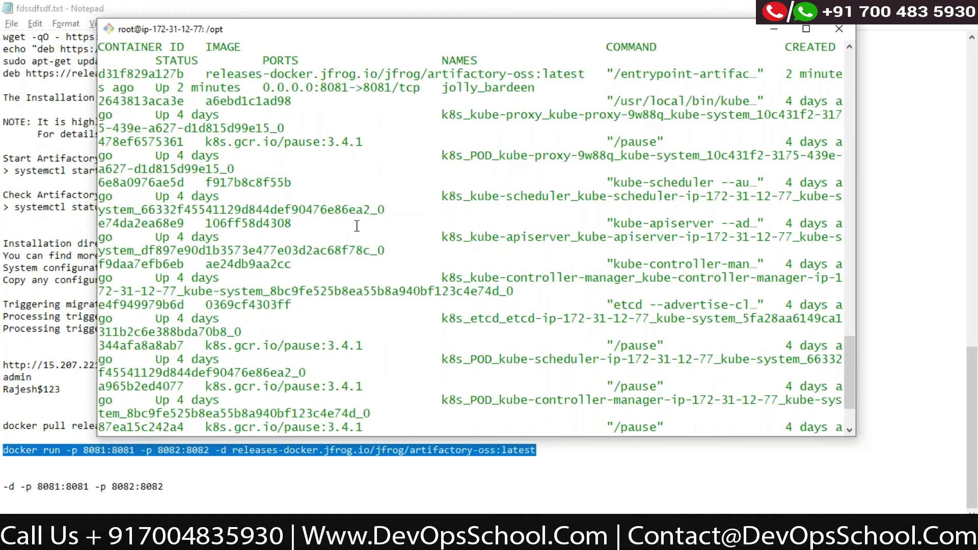
{"action": "double_click", "coordinate": [142, 196]}
{"action": "scroll", "coordinate": [142, 201], "scroll_direction": "down", "scroll_amount": 5}
{"action": "type", "text": "stop"}
{"action": "right_click", "coordinate": [476, 301]}
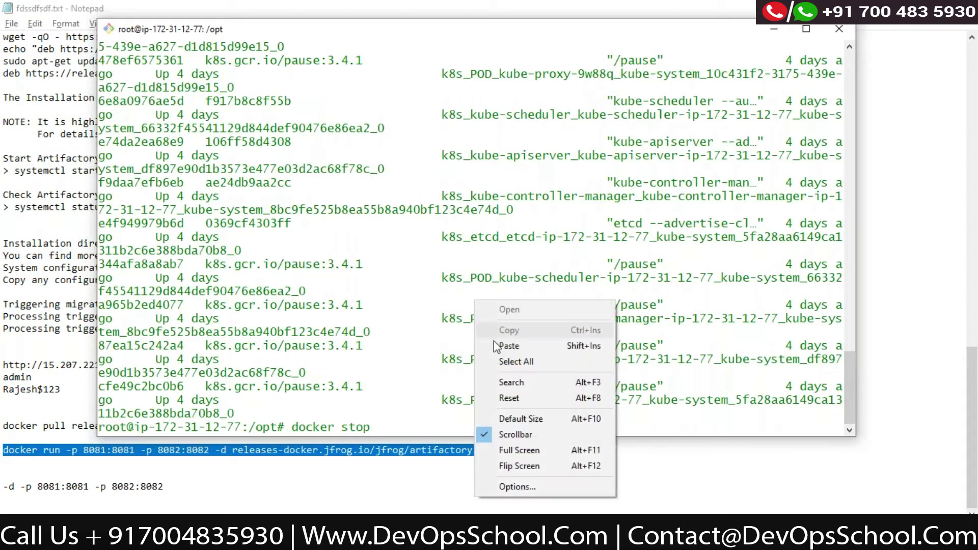
{"action": "left_click", "coordinate": [497, 346]}
{"action": "key", "text": "Return"}
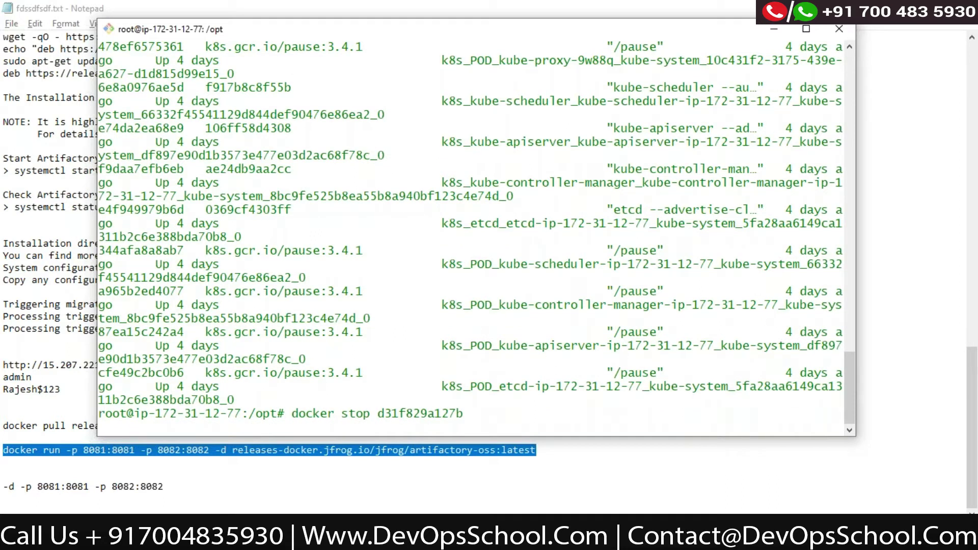
- Copy the updated docker run line from Notepad and run it in PuTTY
{"action": "left_click", "coordinate": [556, 454]}
{"action": "left_click", "coordinate": [7, 457], "text": "shift"}
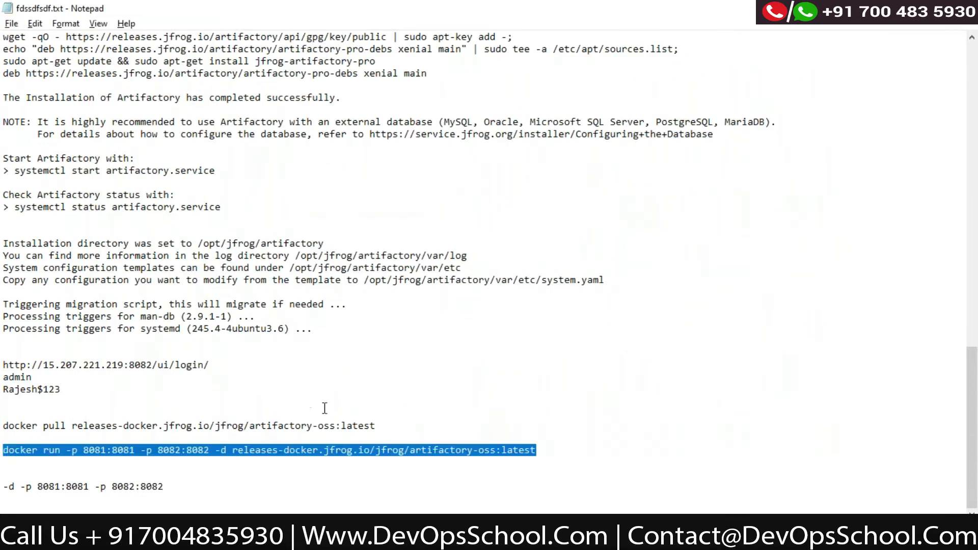
{"action": "key", "text": "alt+Tab"}
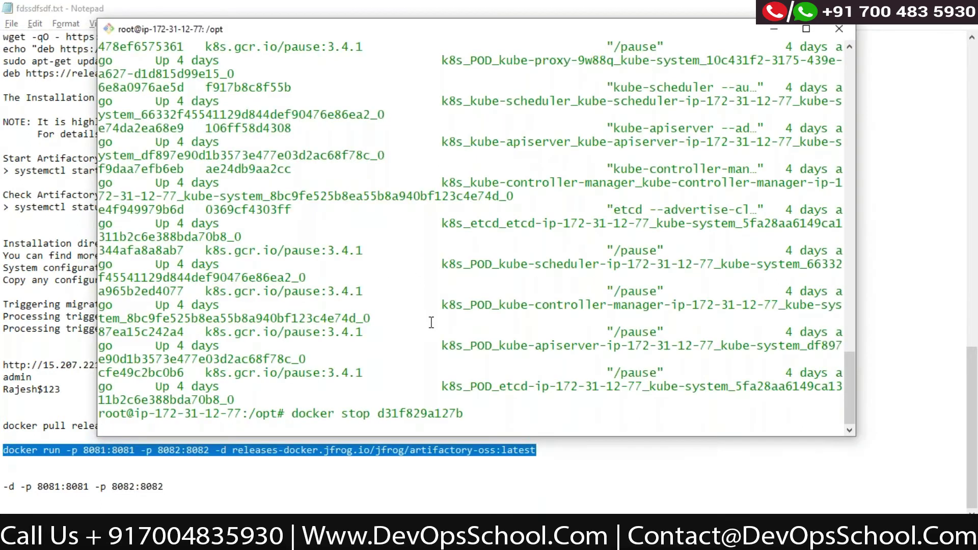
{"action": "key", "text": "Return"}
{"action": "right_click", "coordinate": [414, 331]}
{"action": "left_click", "coordinate": [414, 347]}
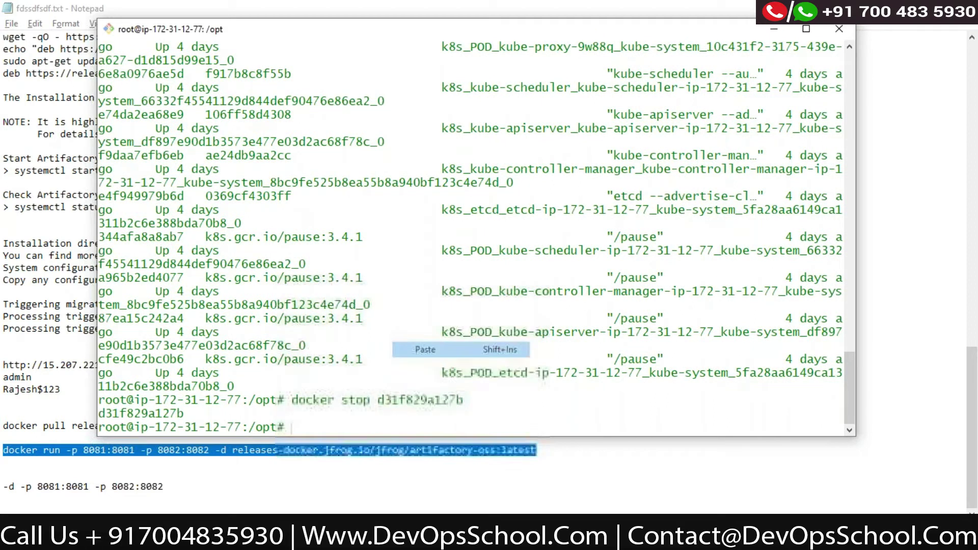
{"action": "key", "text": "Return"}
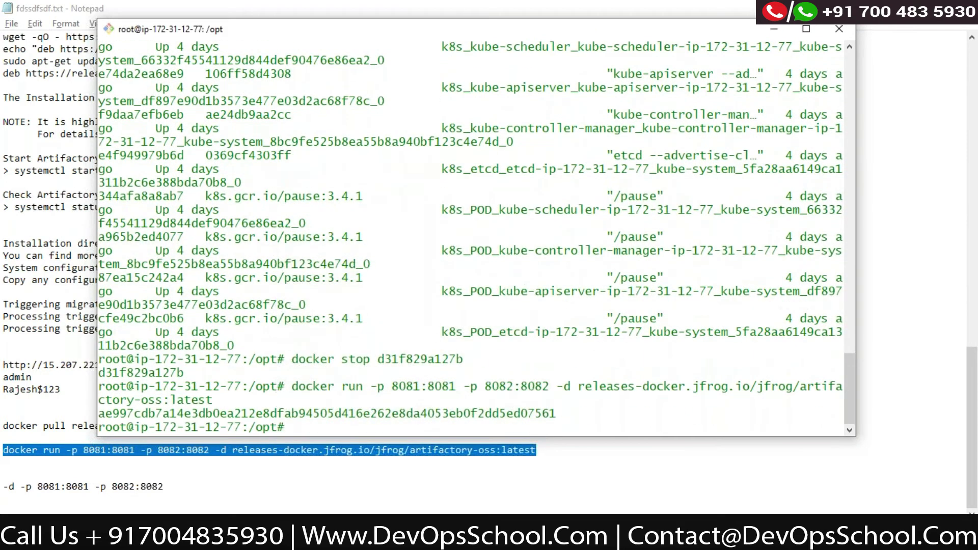
{"action": "key", "text": "alt+Tab"}
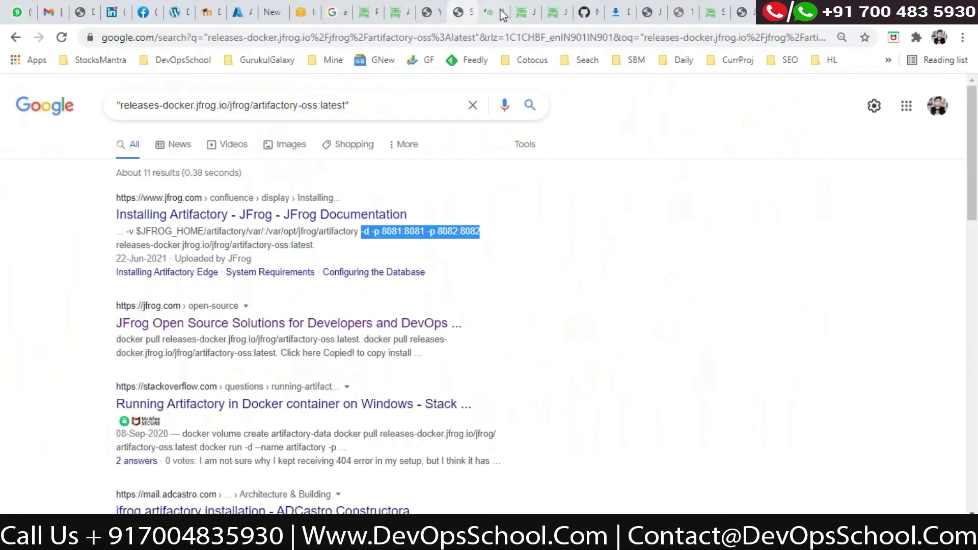
- Go through the Chrome tabs to the EC2 Instances page for the WORKSTATION IP 15.207.221.219
{"action": "left_click", "coordinate": [502, 13]}
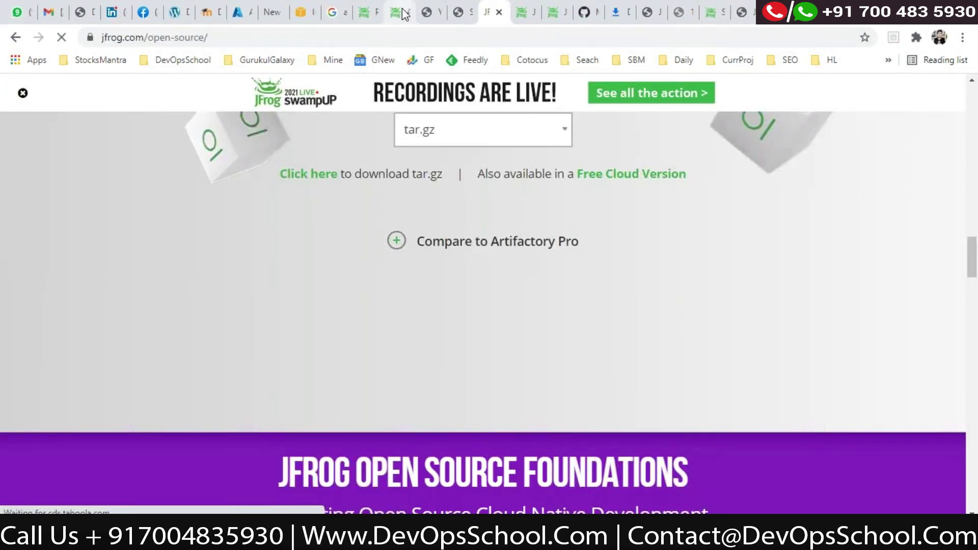
{"action": "left_click", "coordinate": [402, 8]}
{"action": "left_click", "coordinate": [359, 19]}
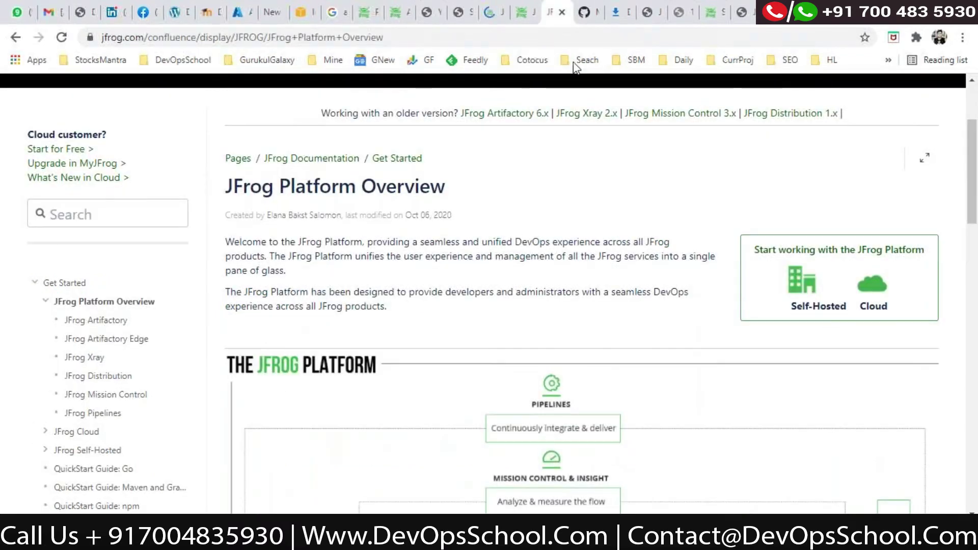
{"action": "left_click", "coordinate": [714, 12]}
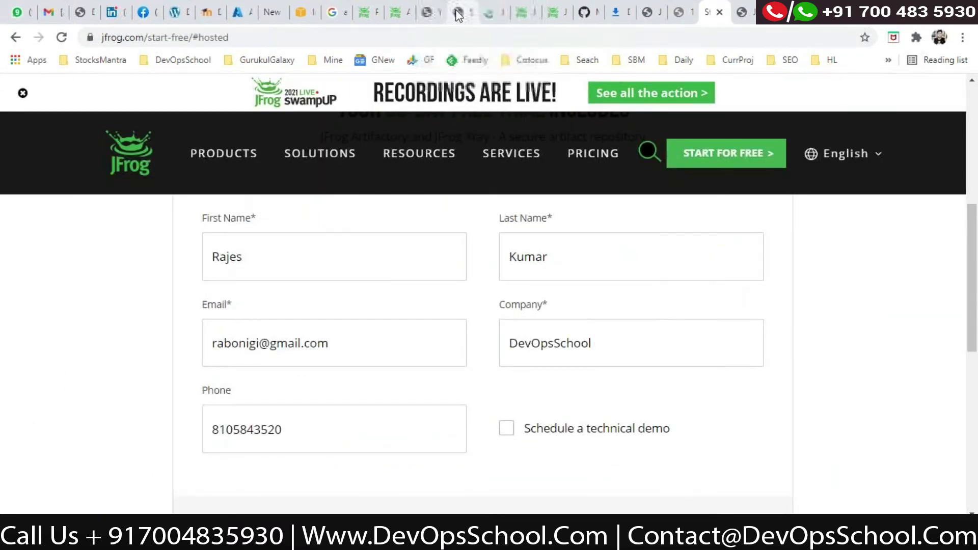
{"action": "left_click", "coordinate": [484, 12]}
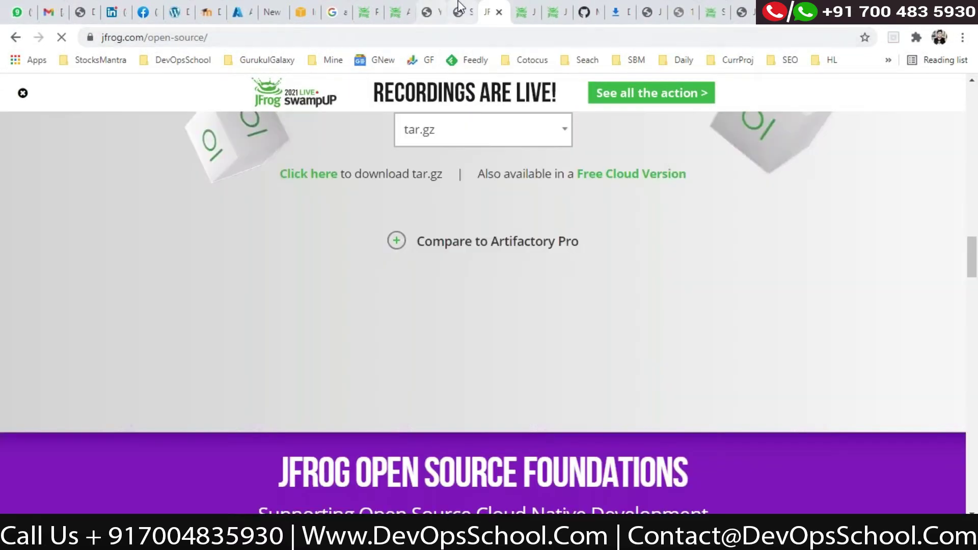
{"action": "left_click", "coordinate": [457, 10]}
{"action": "left_click", "coordinate": [429, 14]}
{"action": "left_click", "coordinate": [396, 21]}
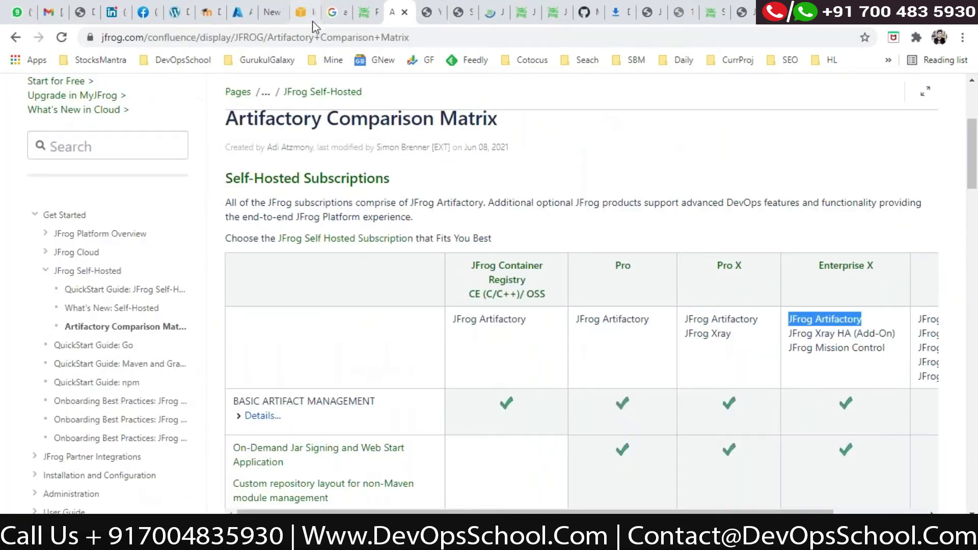
{"action": "left_click", "coordinate": [307, 14]}
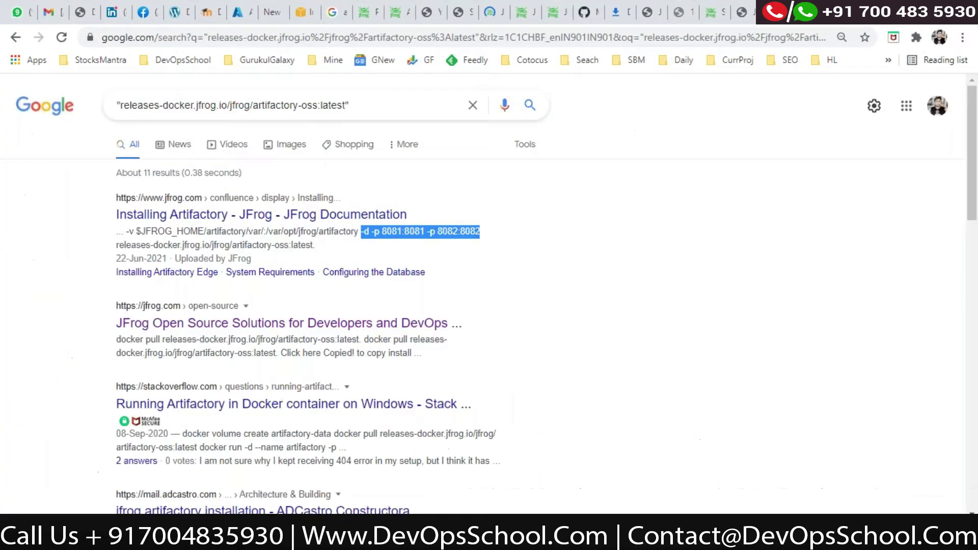
{"action": "key", "text": "ctrl+Tab"}
- Load Artifactory at 15.207.221.219:8081 in the browser
{"action": "left_click", "coordinate": [683, 38]}
{"action": "type", "text": "15.207.221.219"}
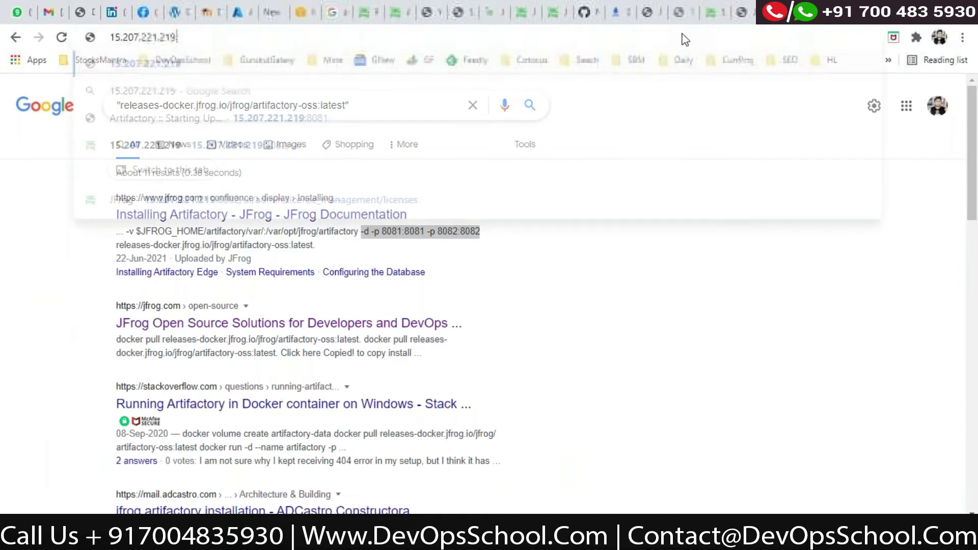
{"action": "type", "text": ":8081"}
{"action": "key", "text": "Return"}
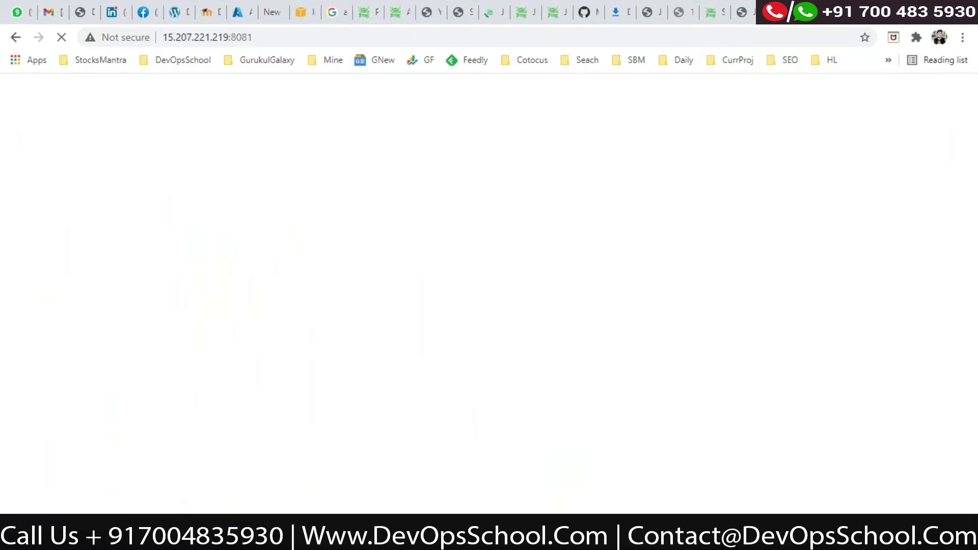
- Run docker ps | grep art in PuTTY to confirm artifactory-oss:latest is up on ports 8081-8082
{"action": "mouse_move", "coordinate": [780, 482]}
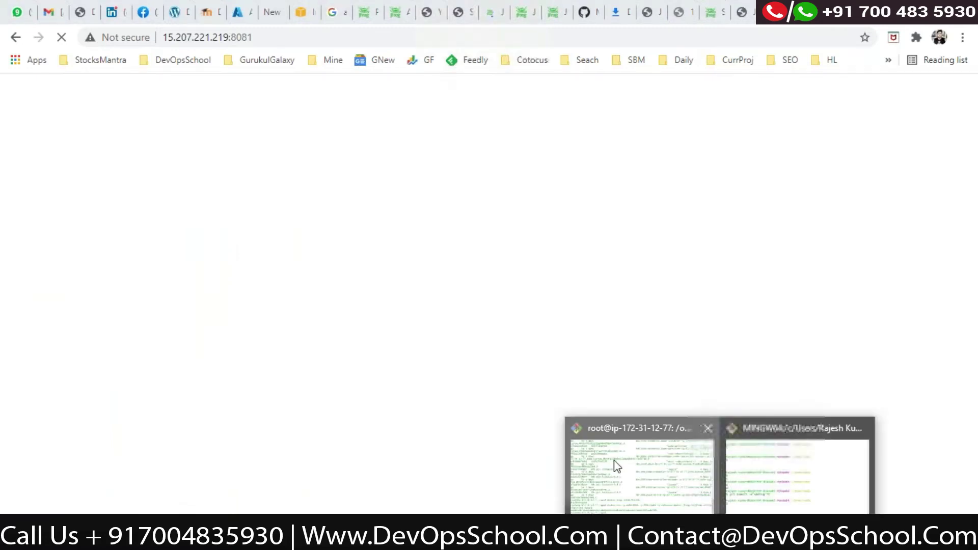
{"action": "left_click", "coordinate": [613, 461]}
{"action": "type", "text": "docer"}
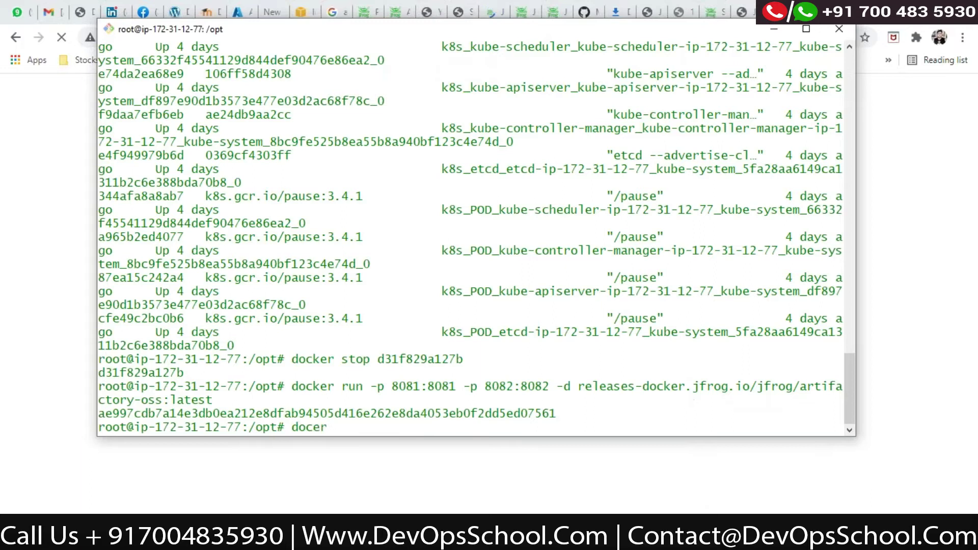
{"action": "key", "text": "BackSpace"}
{"action": "key", "text": "BackSpace"}
{"action": "type", "text": "ker ps | grep art"}
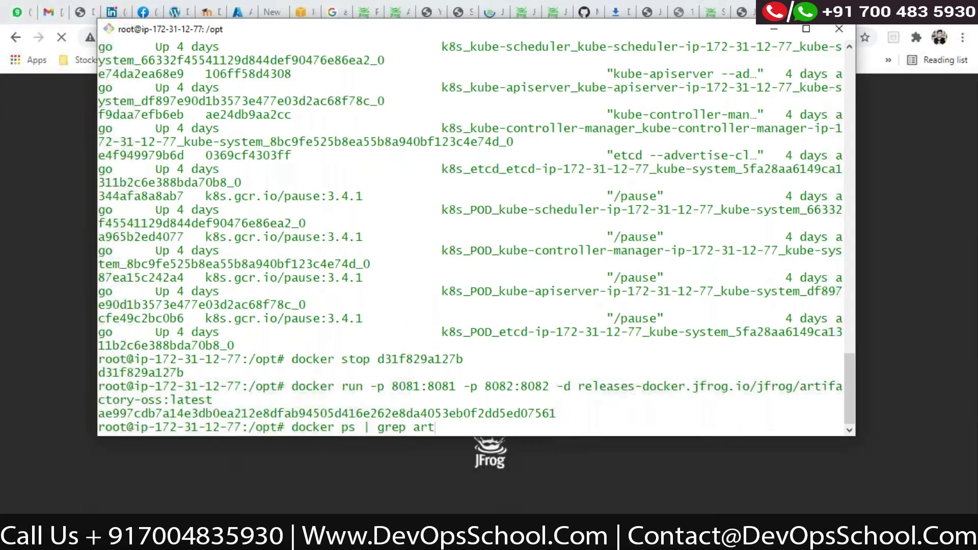
{"action": "key", "text": "Return"}
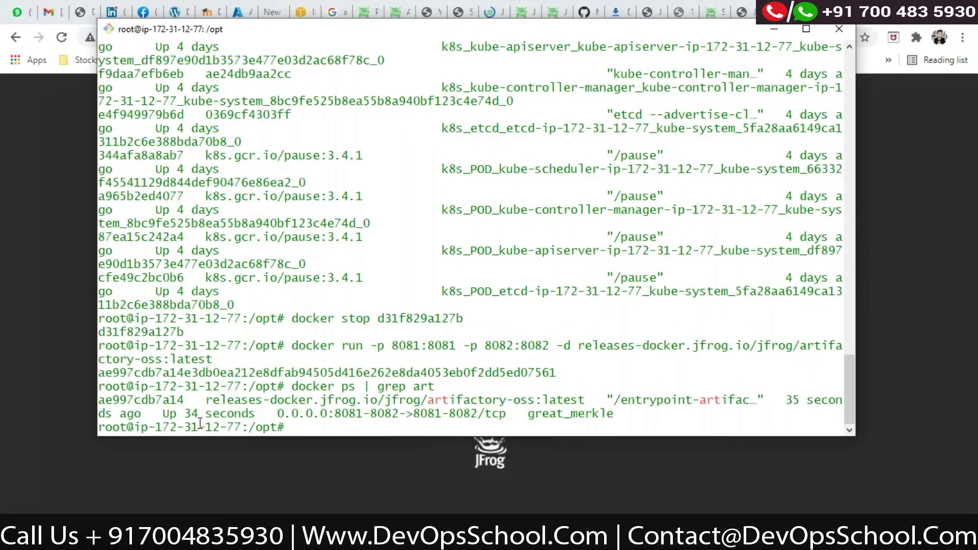
{"action": "left_click_drag", "start_coordinate": [253, 402], "coordinate": [177, 415]}
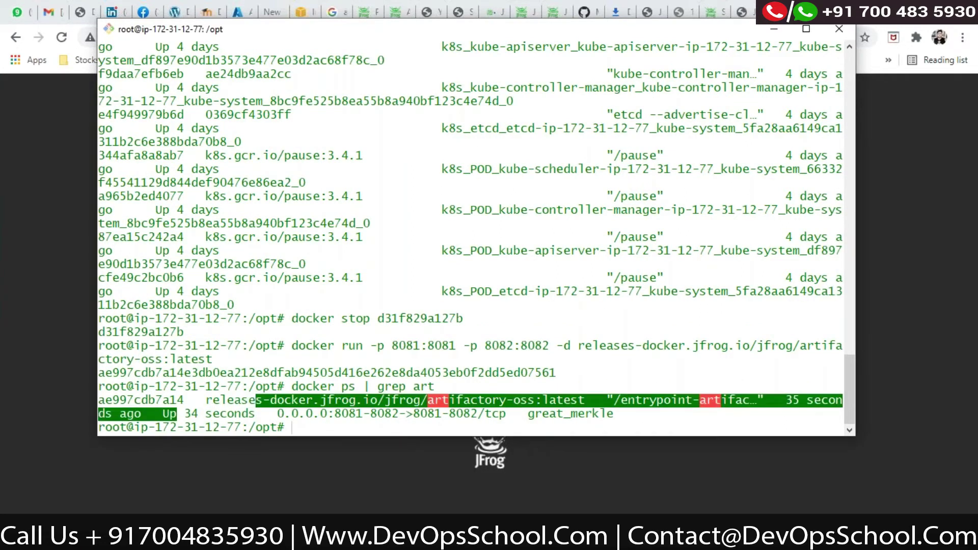
{"action": "key", "text": "alt+Tab"}
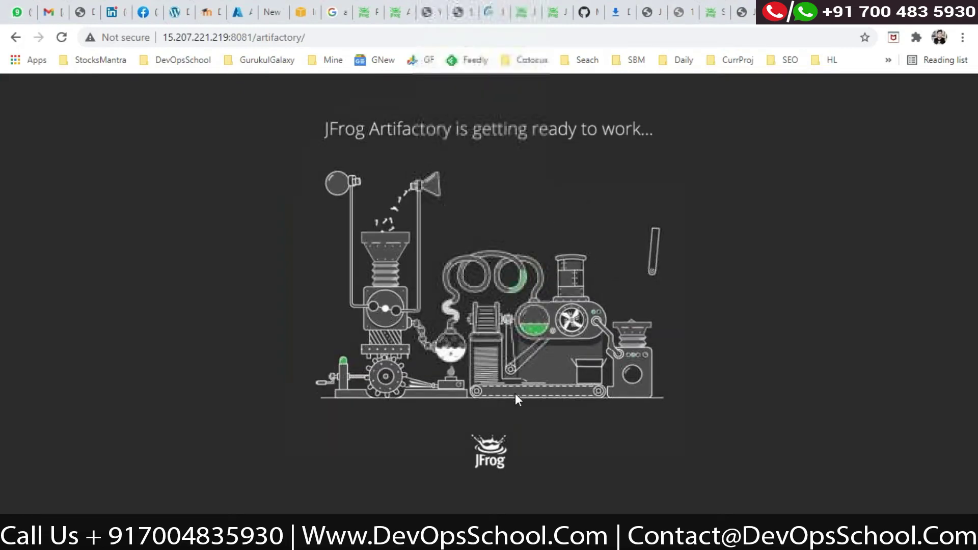
- Add a row of 50 equals signs below the port options and save the notes
{"action": "key", "text": "alt+Tab"}
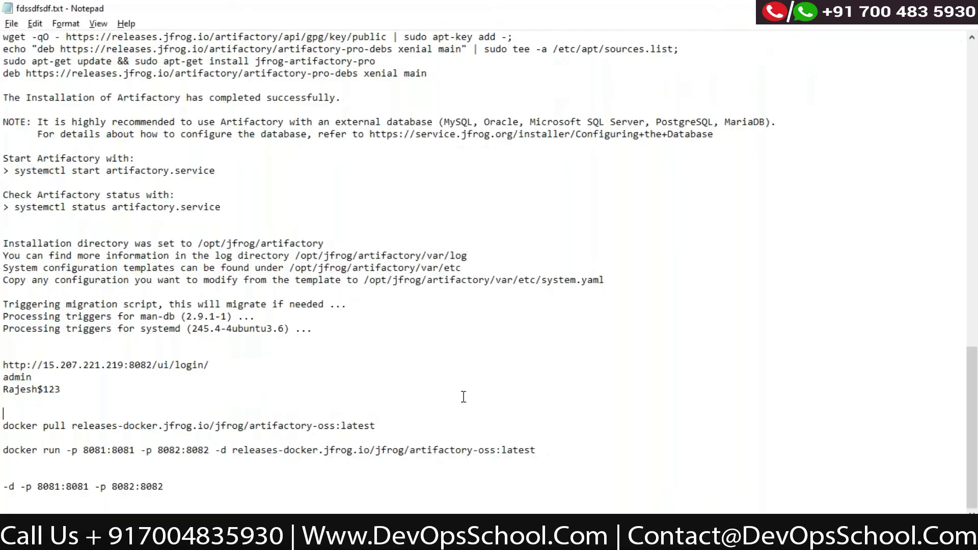
{"action": "key", "text": "alt+Tab"}
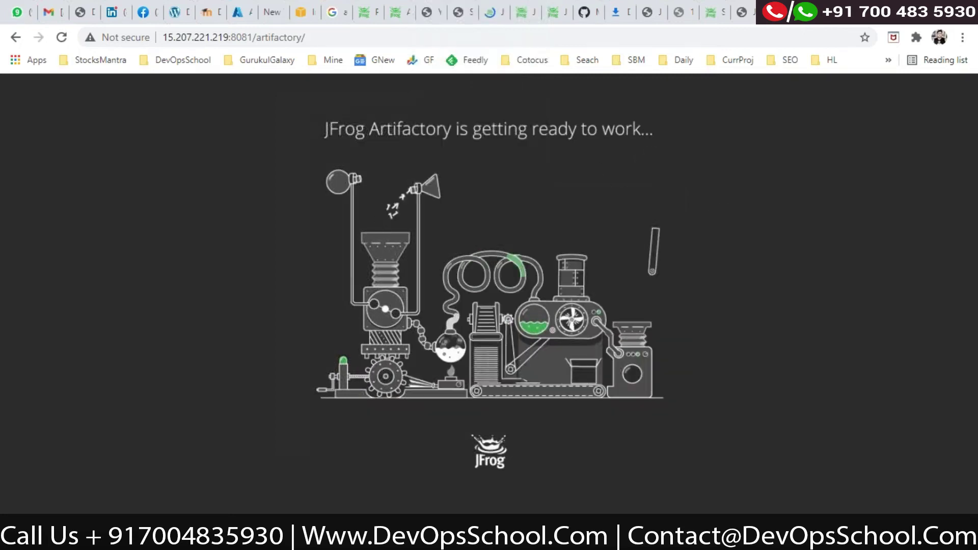
{"action": "key", "text": "alt+Tab"}
{"action": "key", "text": "Return"}
{"action": "type", "text": "=================================================="}
{"action": "key", "text": "Return"}
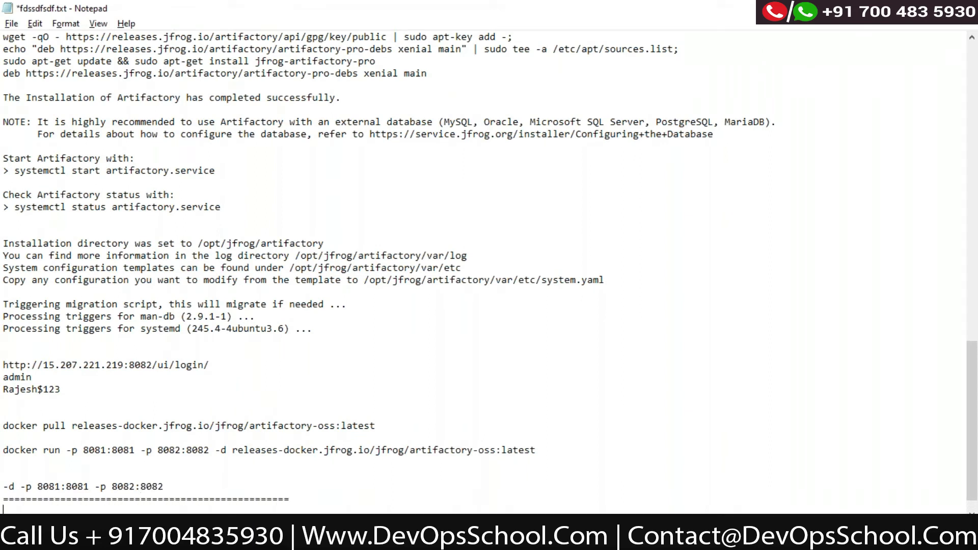
{"action": "key", "text": "ctrl+s"}
- Look back over the install notes and check the Artifactory page in the browser
{"action": "scroll", "coordinate": [115, 278], "scroll_direction": "down", "scroll_amount": 7}
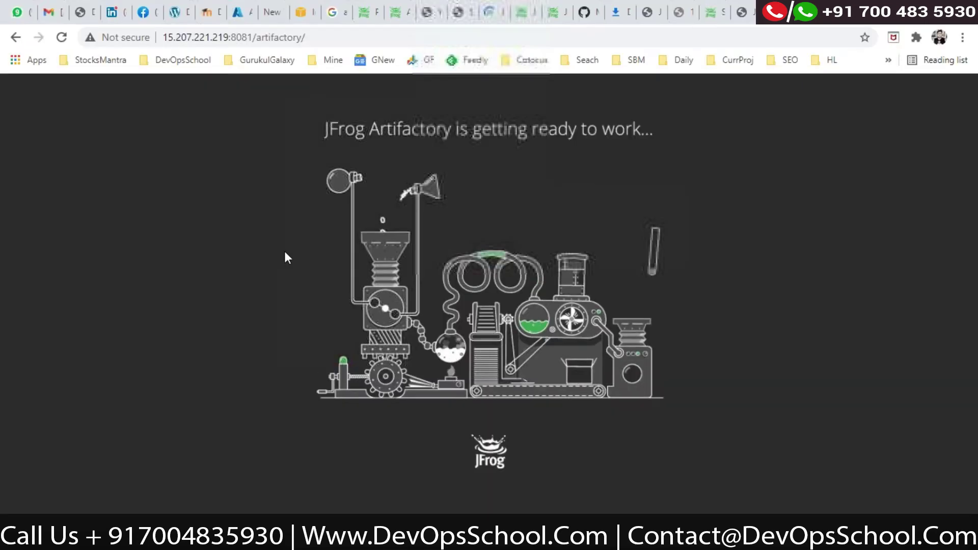
{"action": "key", "text": "alt+Tab"}
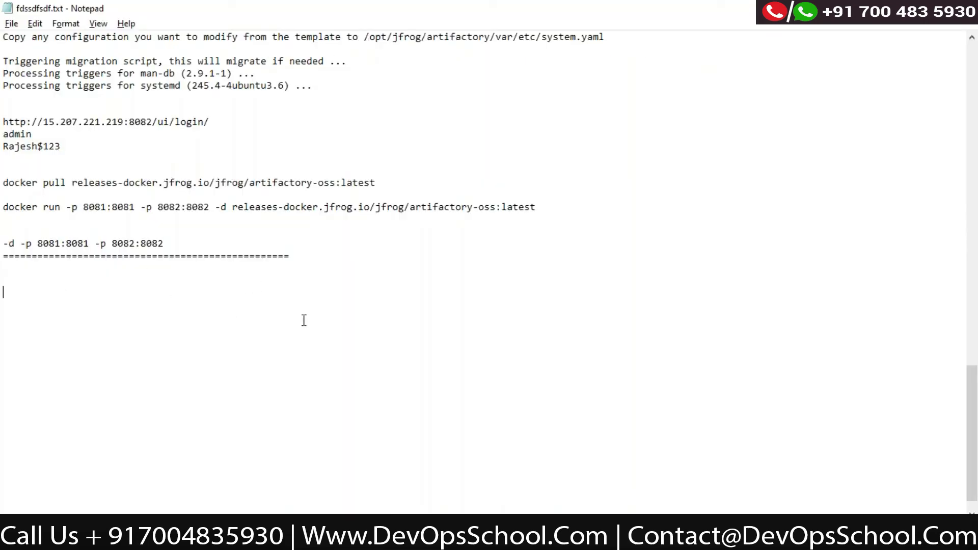
{"action": "scroll", "coordinate": [326, 322], "scroll_direction": "up", "scroll_amount": 9}
{"action": "scroll", "coordinate": [140, 220], "scroll_direction": "up", "scroll_amount": 1}
{"action": "left_click_drag", "start_coordinate": [30, 128], "coordinate": [464, 389]}
{"action": "left_click", "coordinate": [268, 320]}
{"action": "scroll", "coordinate": [286, 341], "scroll_direction": "down", "scroll_amount": 5}
{"action": "scroll", "coordinate": [293, 359], "scroll_direction": "down", "scroll_amount": 4}
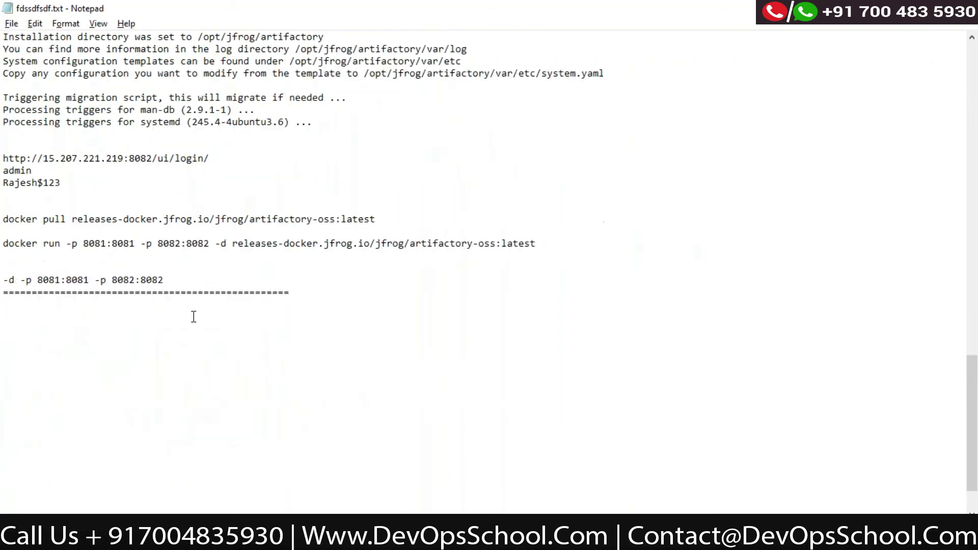
{"action": "key", "text": "alt+Tab"}
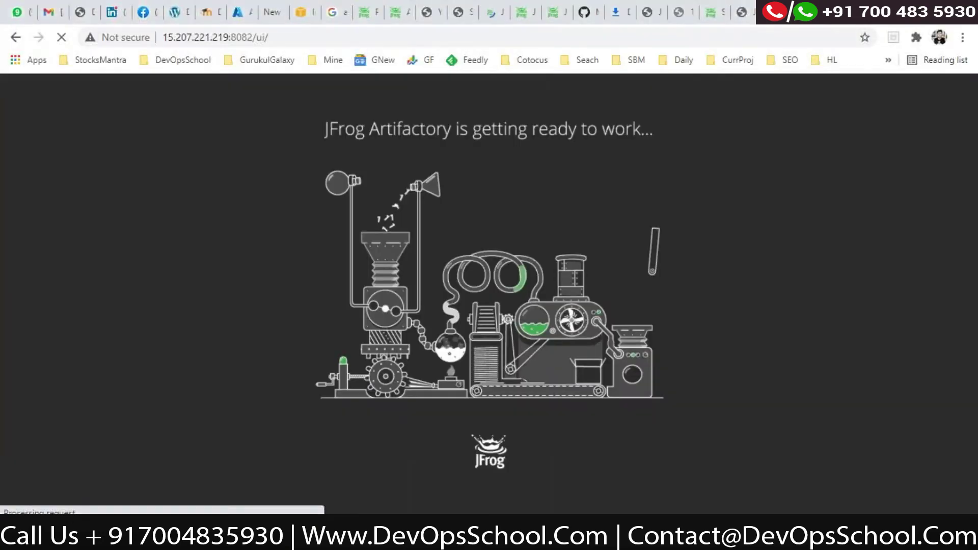
{"action": "key", "text": "alt+Tab"}
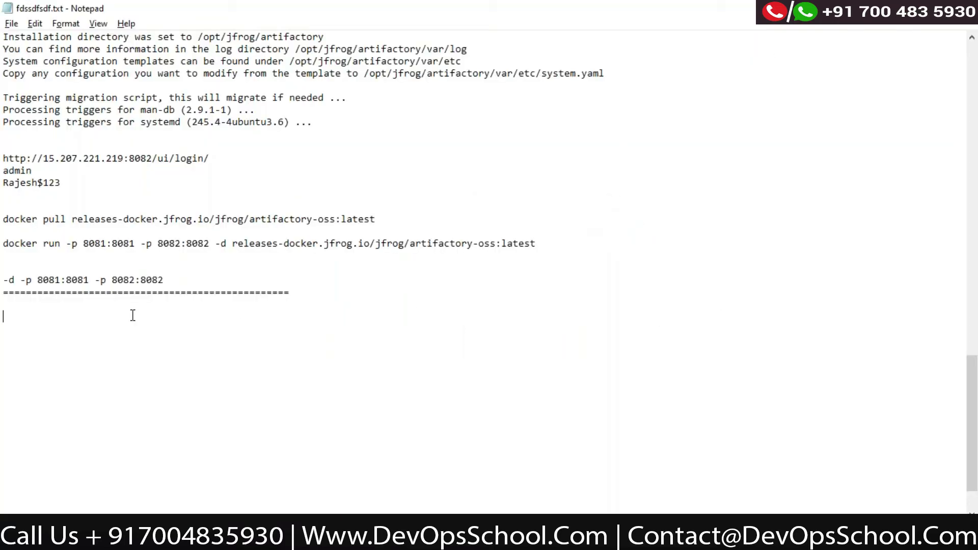
- Type the question 'Type of Repo you are going to store your packages?' in the notes
{"action": "type", "text": "Type of w"}
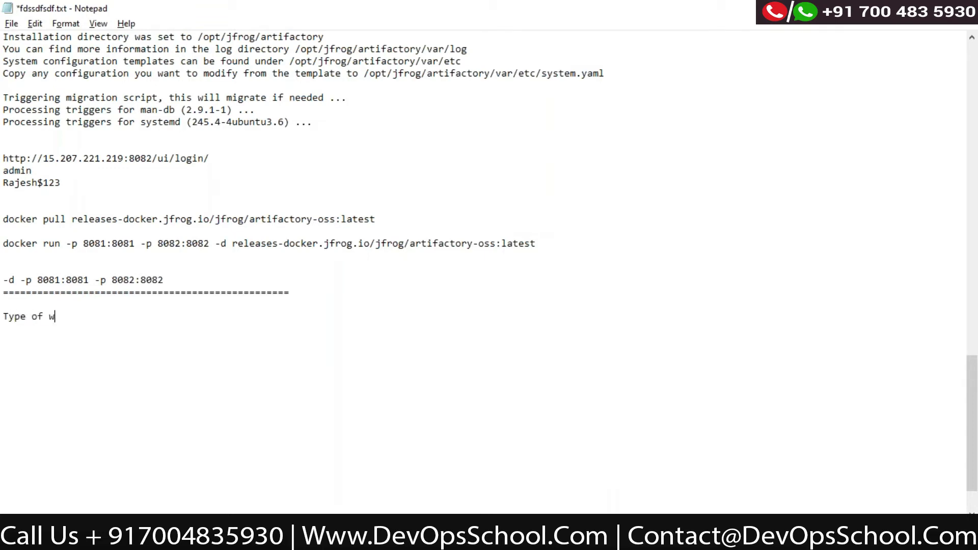
{"action": "type", "text": "Repo you are for"}
{"action": "key", "text": "BackSpace"}
{"action": "key", "text": "BackSpace"}
{"action": "key", "text": "BackSpace"}
{"action": "type", "text": "doi"}
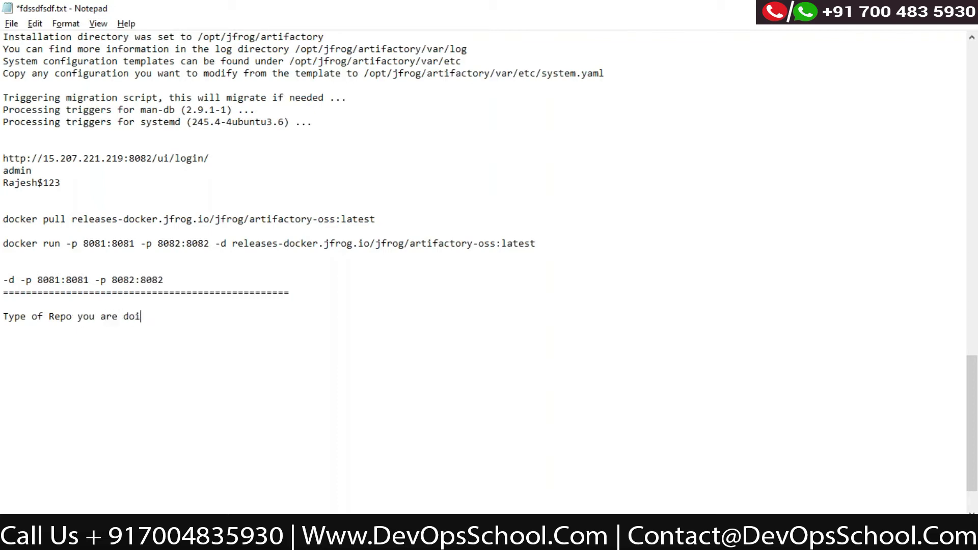
{"action": "type", "text": "oing to store your pak"}
{"action": "key", "text": "BackSpace"}
{"action": "type", "text": "ckages?"}
- List Maven and Docker as dash items under the question and save the notes
{"action": "key", "text": "Return"}
{"action": "type", "text": "- Docker"}
{"action": "key", "text": "Return"}
{"action": "key", "text": "BackSpace"}
{"action": "key", "text": "BackSpace"}
{"action": "key", "text": "BackSpace"}
{"action": "key", "text": "BackSpace"}
{"action": "key", "text": "BackSpace"}
{"action": "key", "text": "BackSpace"}
{"action": "key", "text": "BackSpace"}
{"action": "type", "text": "Maven"}
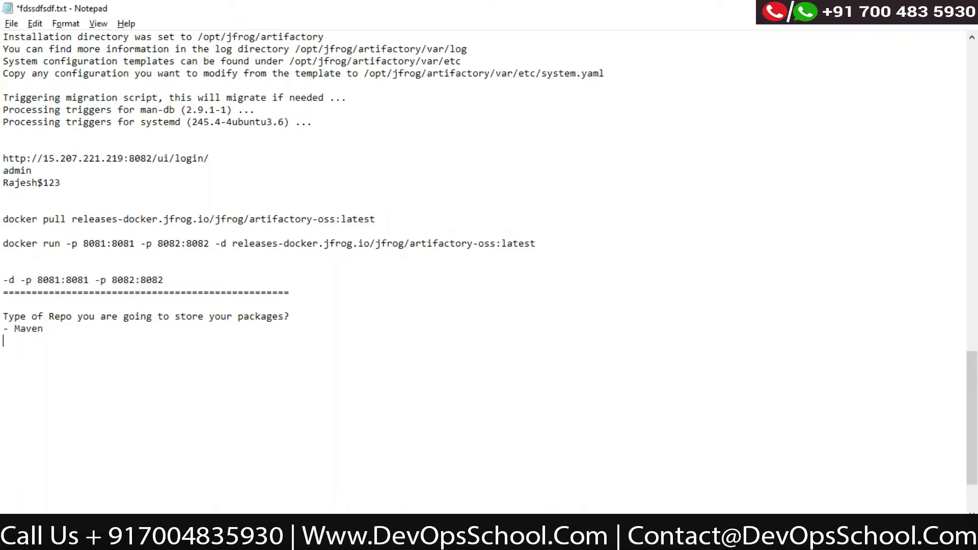
{"action": "type", "text": "mDocker"}
{"action": "key", "text": "ctrl+s"}
{"action": "left_click_drag", "start_coordinate": [150, 356], "coordinate": [4, 317]}
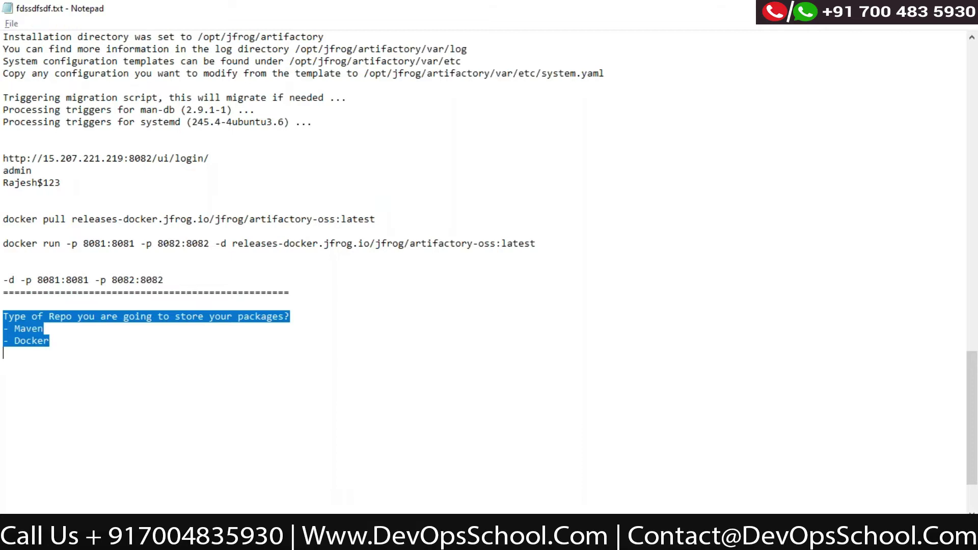
{"action": "key", "text": "alt+Tab"}
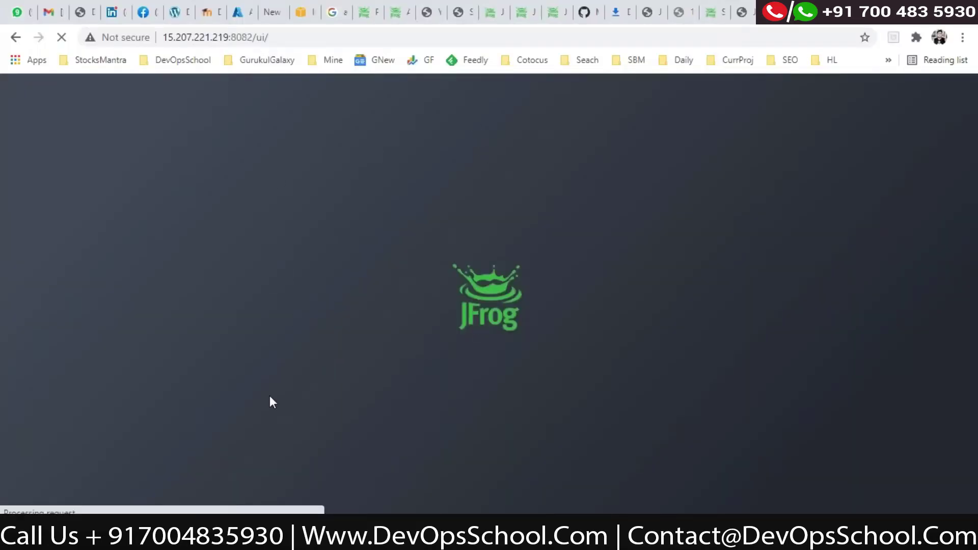
- Go back to the notes, clear the selection on the question, and scroll up
{"action": "key", "text": "alt+Tab"}
{"action": "left_click", "coordinate": [134, 256]}
{"action": "scroll", "coordinate": [147, 274], "scroll_direction": "up", "scroll_amount": 3, "text": "ctrl"}
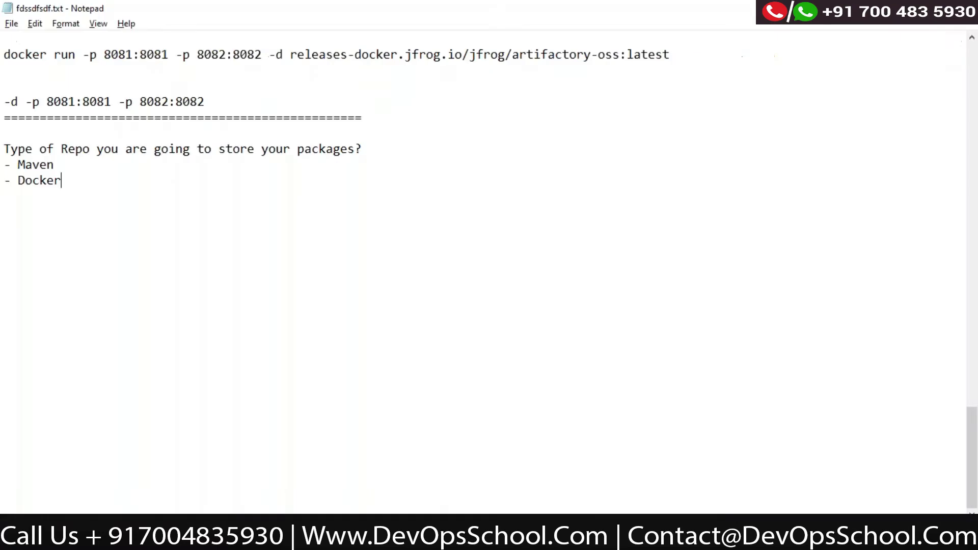
- Bring up PuTTY and review the docker ps | grep art output for the Artifactory container
{"action": "mouse_move", "coordinate": [596, 481]}
{"action": "left_click", "coordinate": [626, 459]}
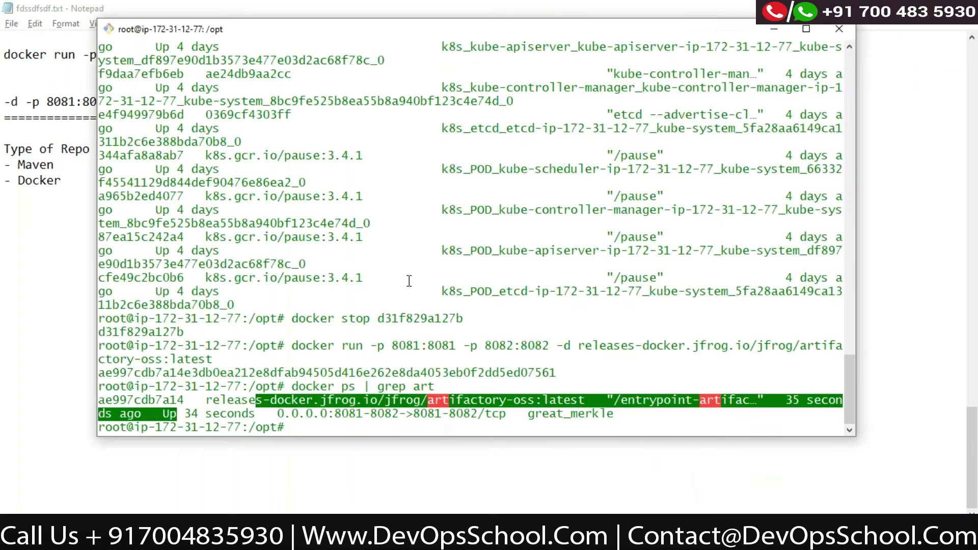
{"action": "scroll", "coordinate": [410, 280], "scroll_direction": "up", "scroll_amount": 4}
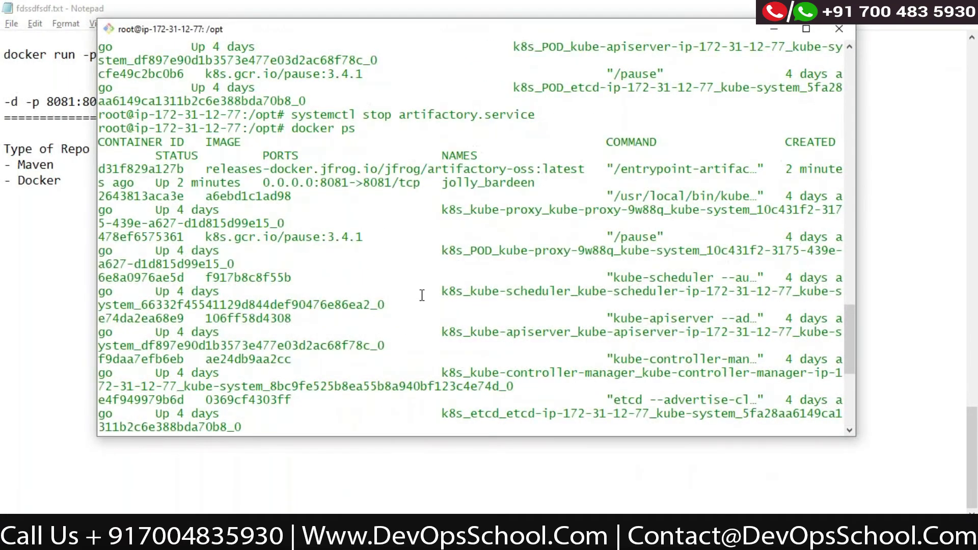
{"action": "scroll", "coordinate": [422, 296], "scroll_direction": "down", "scroll_amount": 5}
{"action": "scroll", "coordinate": [423, 296], "scroll_direction": "up", "scroll_amount": 5}
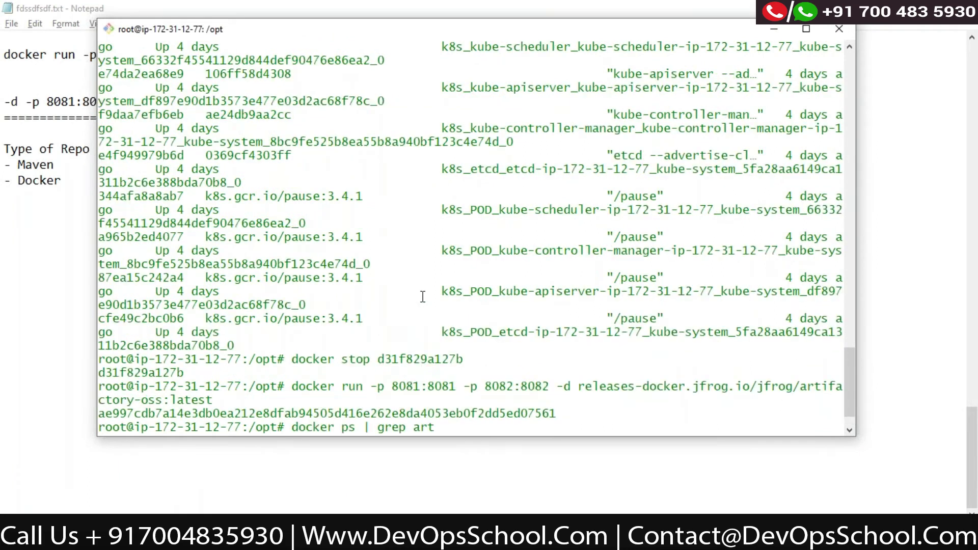
{"action": "scroll", "coordinate": [422, 296], "scroll_direction": "up", "scroll_amount": 1}
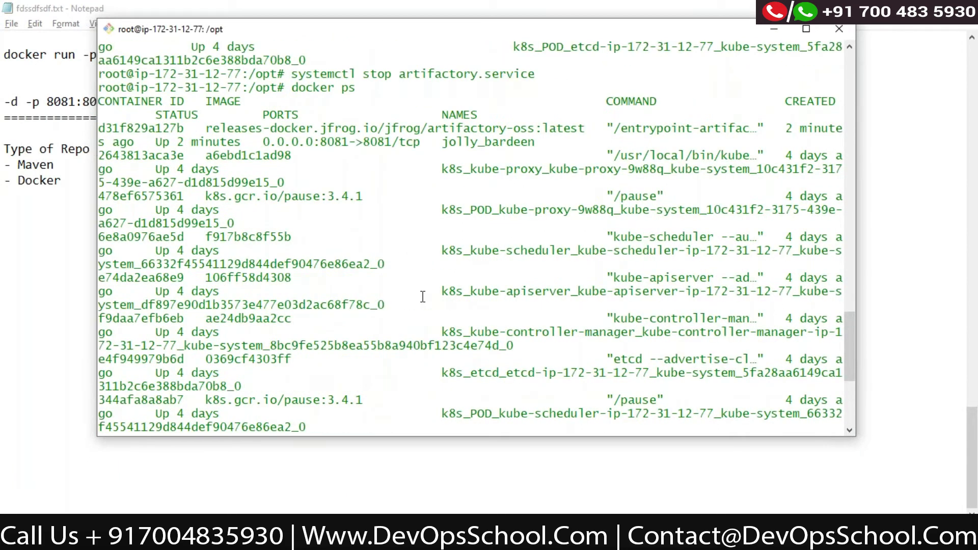
- Restore the terminal over the notes and mark the container's port 8081–8082 mapping
{"action": "key", "text": "super+Down"}
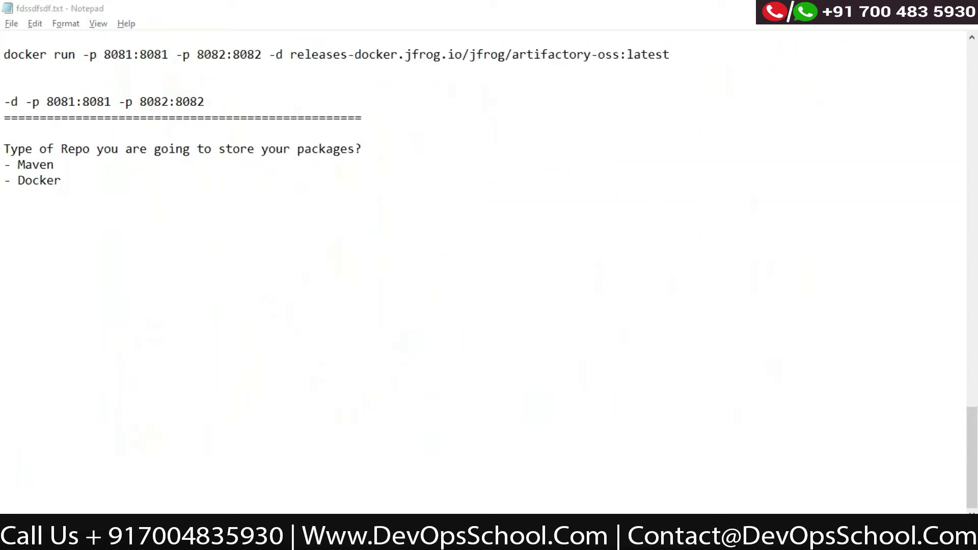
{"action": "mouse_move", "coordinate": [720, 540]}
{"action": "left_click", "coordinate": [685, 507]}
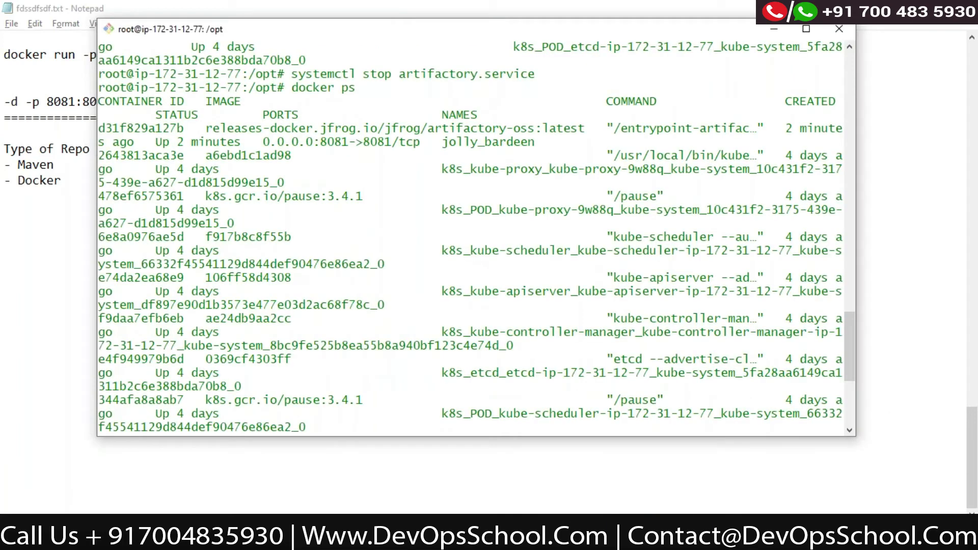
{"action": "scroll", "coordinate": [409, 306], "scroll_direction": "down", "scroll_amount": 6}
{"action": "left_click_drag", "start_coordinate": [256, 400], "coordinate": [177, 414]}
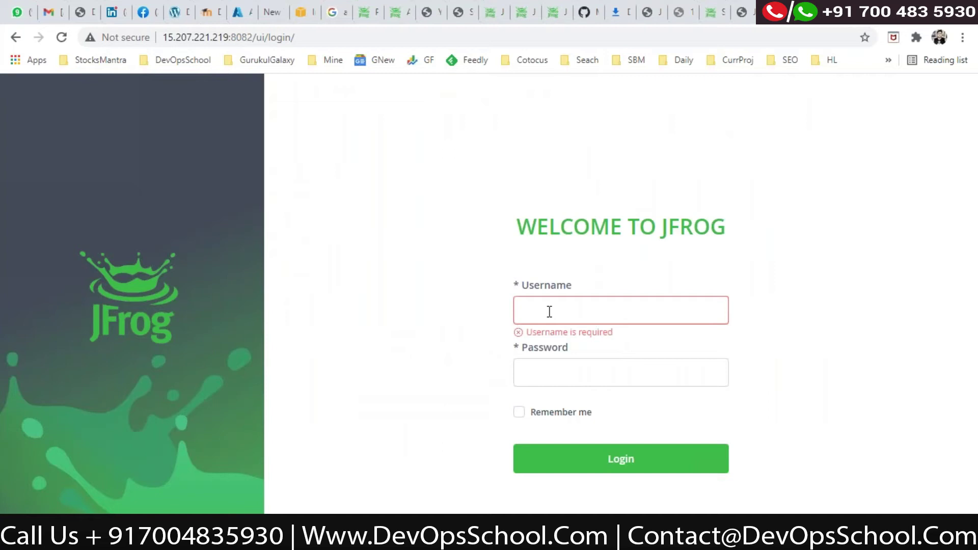
- Sign in to Artifactory with the admin username and the default password
{"action": "type", "text": "admin"}
{"action": "left_click", "coordinate": [600, 374]}
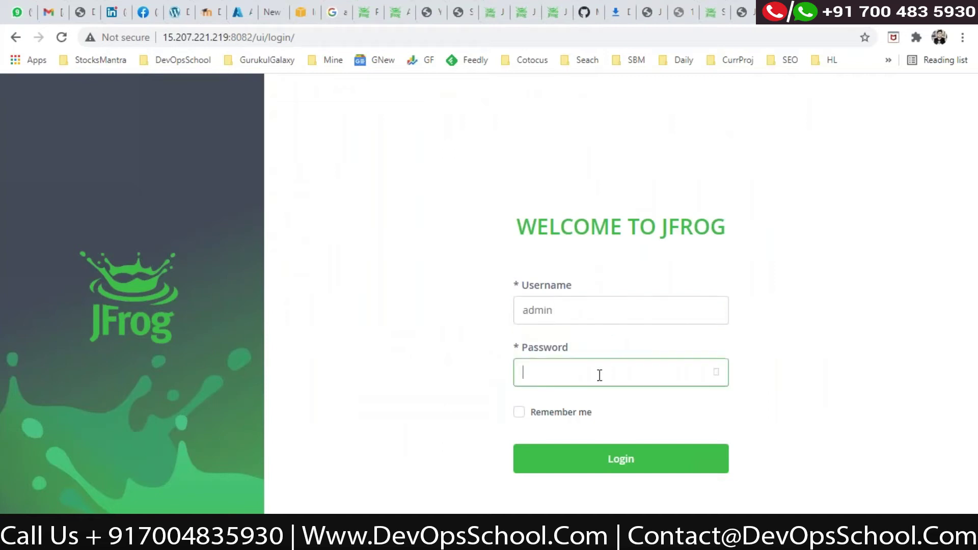
{"action": "type", "text": "password"}
{"action": "key", "text": "Return"}
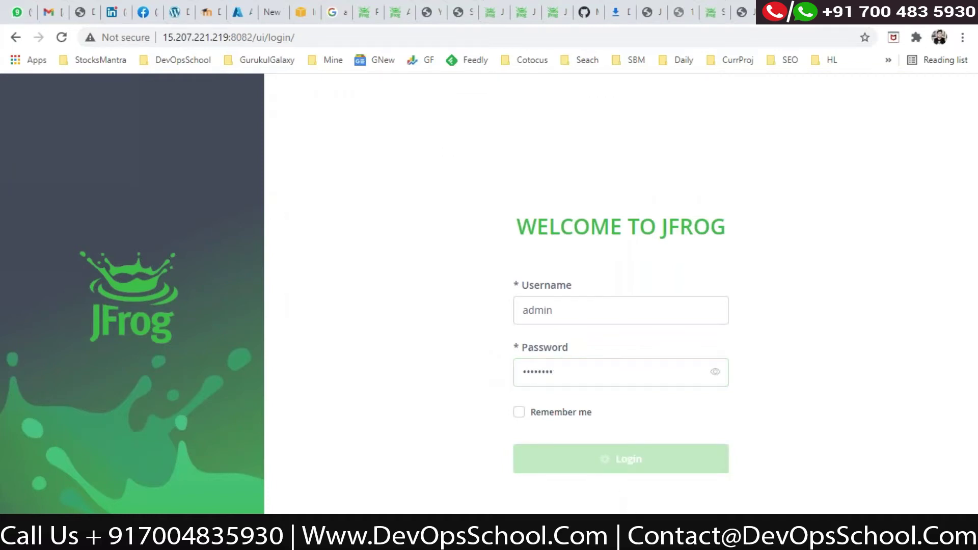
- Note the default admin username and password in the notes, then return to the browser
{"action": "key", "text": "alt+Tab"}
{"action": "left_click", "coordinate": [95, 218]}
{"action": "key", "text": "Return"}
{"action": "key", "text": "Return"}
{"action": "type", "text": "admin"}
{"action": "key", "text": "Return"}
{"action": "type", "text": "password"}
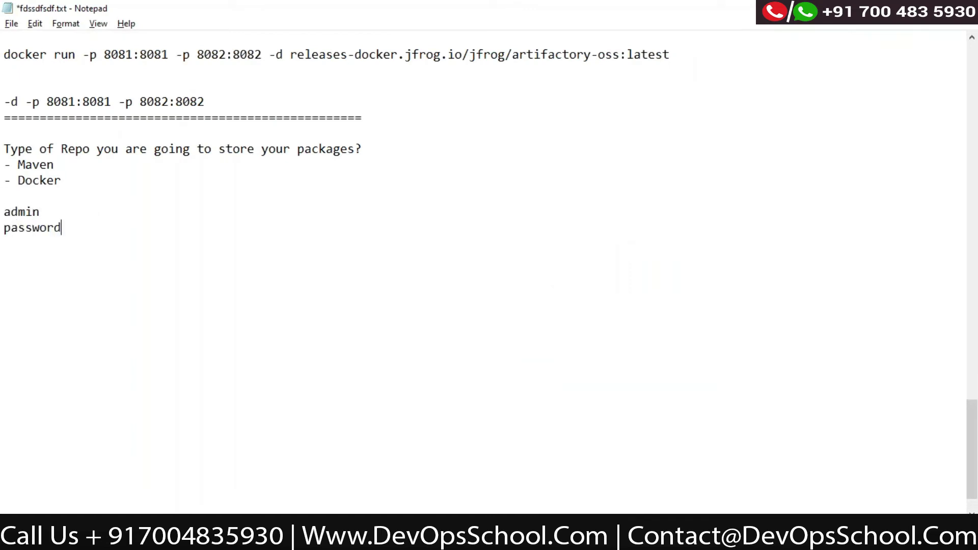
{"action": "key", "text": "alt+Tab"}
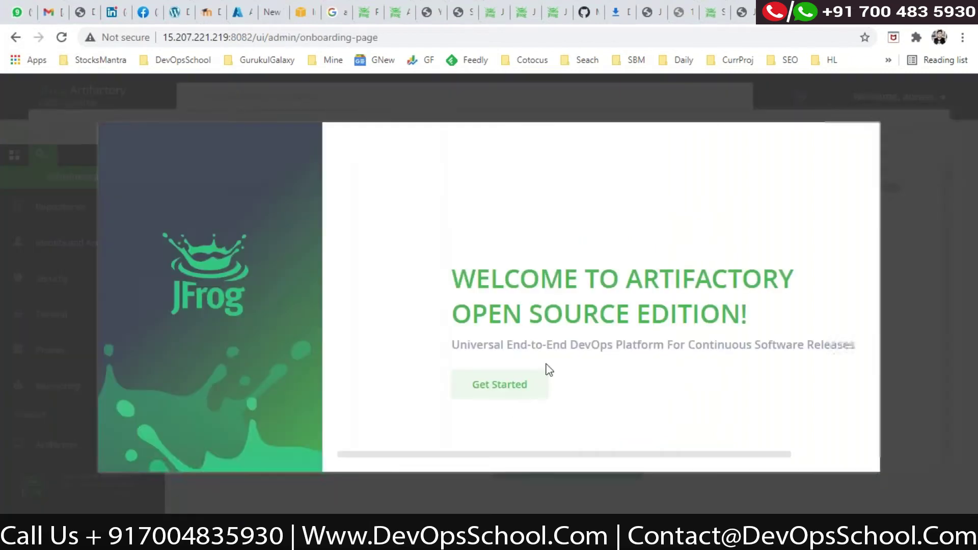
- Start the onboarding with Get Started and enter a new admin password
{"action": "left_click", "coordinate": [512, 393]}
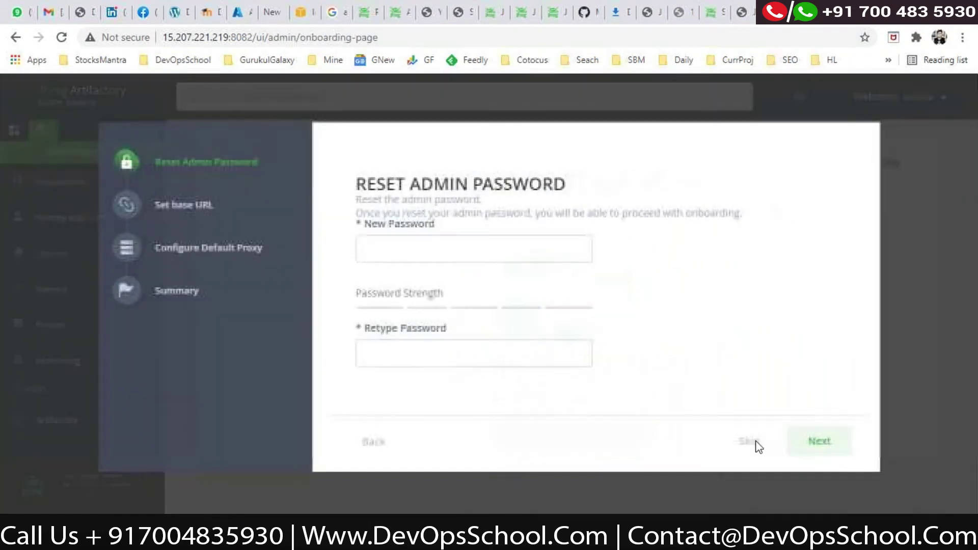
{"action": "left_click", "coordinate": [431, 244]}
{"action": "type", "text": "password"}
{"action": "key", "text": "Tab"}
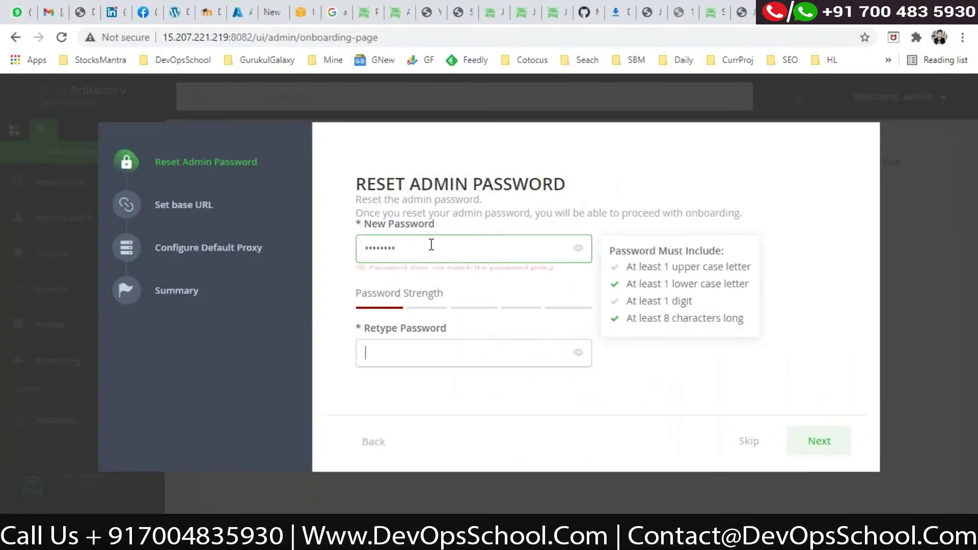
{"action": "left_click_drag", "start_coordinate": [431, 244], "coordinate": [304, 246]}
- Replace the default password recorded in the notes with the new admin password
{"action": "key", "text": "alt+Tab"}
{"action": "scroll", "coordinate": [275, 277], "scroll_direction": "up", "scroll_amount": 1}
{"action": "left_click_drag", "start_coordinate": [77, 209], "coordinate": [4, 210]}
{"action": "key", "text": "ctrl+c"}
{"action": "scroll", "coordinate": [51, 400], "scroll_direction": "down", "scroll_amount": 4}
{"action": "left_click", "coordinate": [7, 288]}
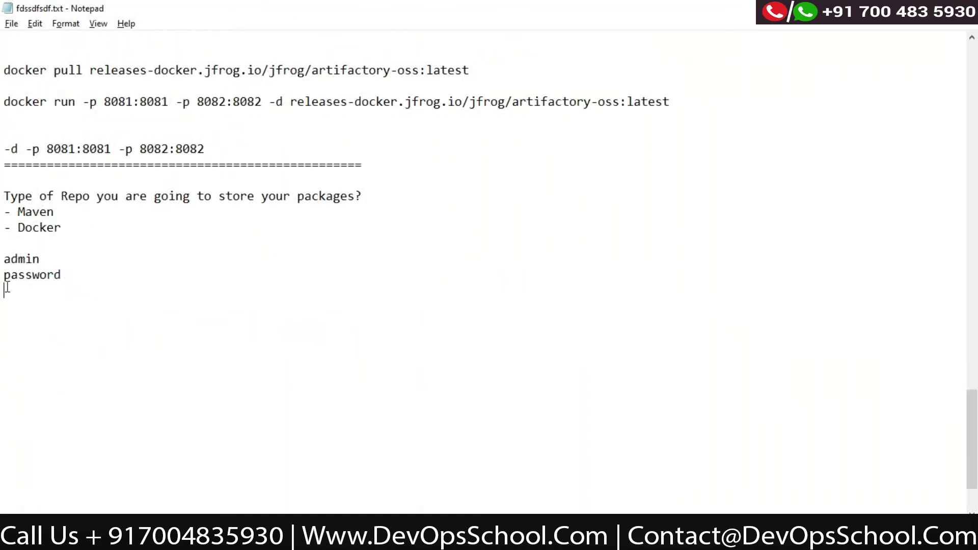
{"action": "double_click", "coordinate": [58, 276]}
{"action": "key", "text": "ctrl+v"}
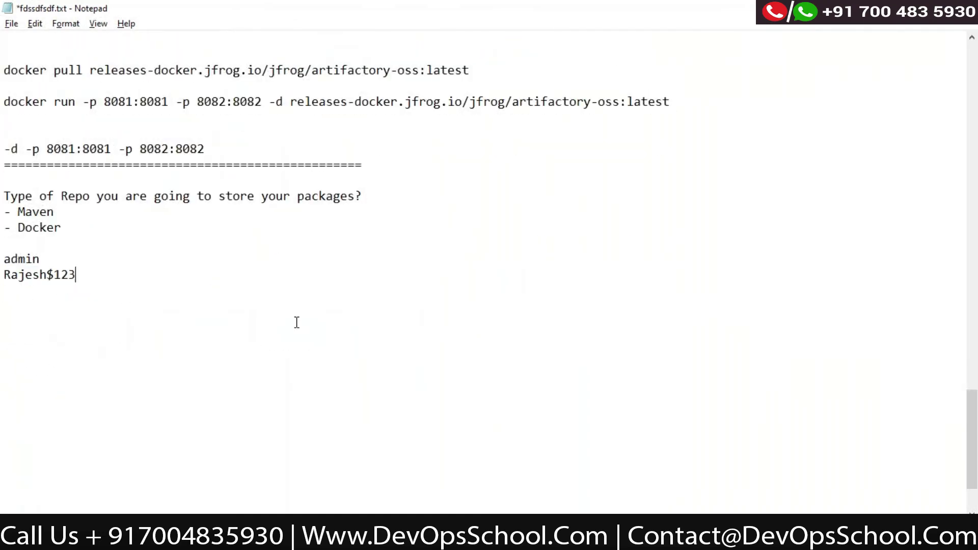
{"action": "key", "text": "alt+Tab"}
- Fill New Password and Retype Password with the new password and proceed with Next
{"action": "key", "text": "ctrl+v"}
{"action": "left_click", "coordinate": [420, 345]}
{"action": "key", "text": "ctrl+v"}
{"action": "left_click", "coordinate": [822, 441]}
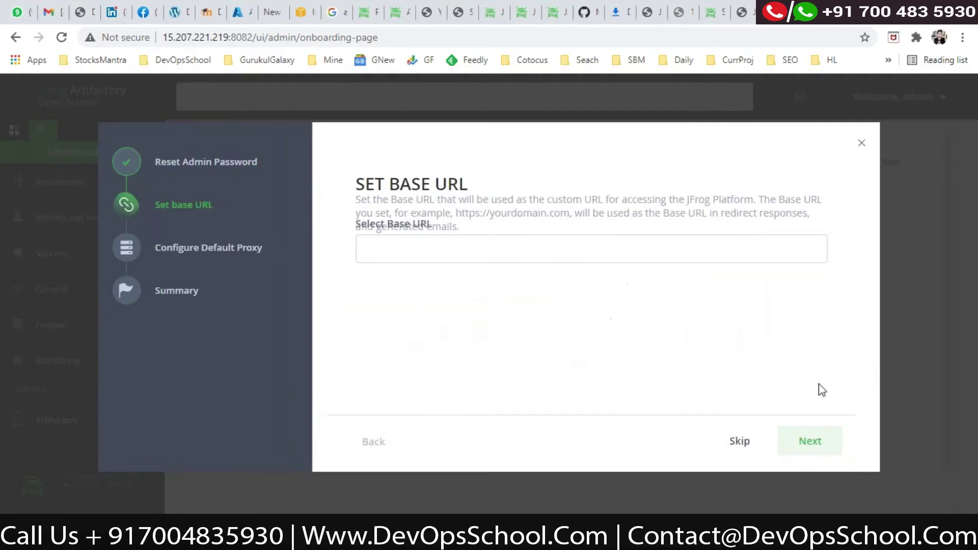
- Enter the server's public IP as the base URL on the Set Base URL step
{"action": "left_click", "coordinate": [482, 242]}
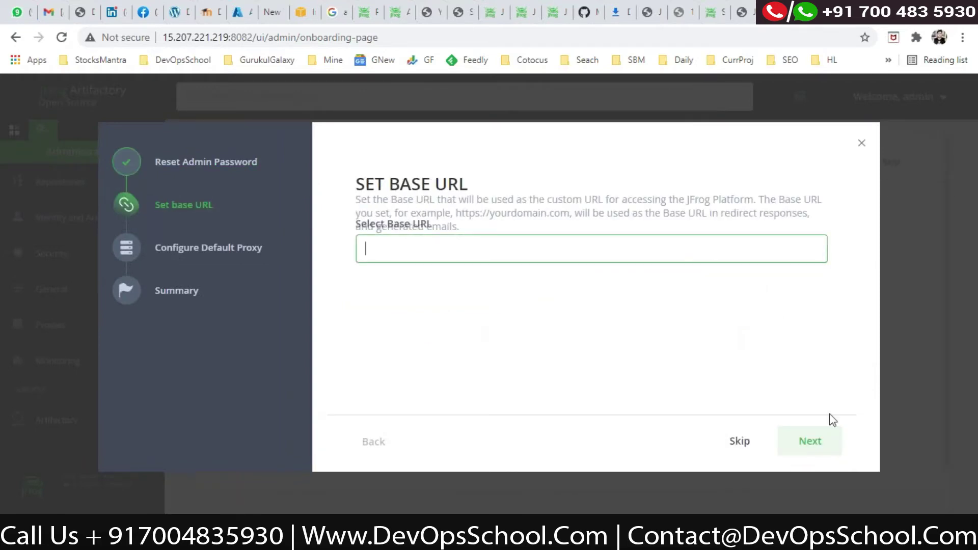
{"action": "left_click", "coordinate": [810, 445]}
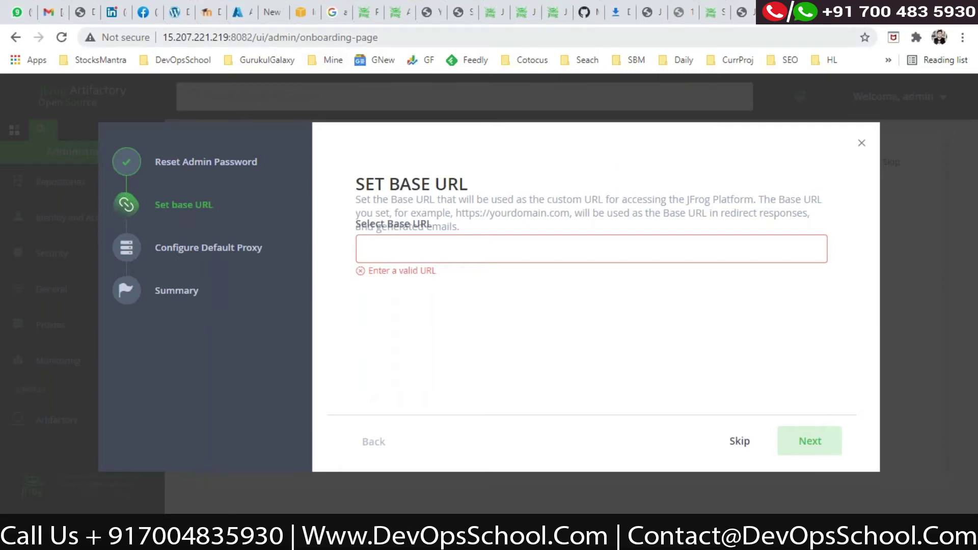
{"action": "left_click", "coordinate": [303, 15]}
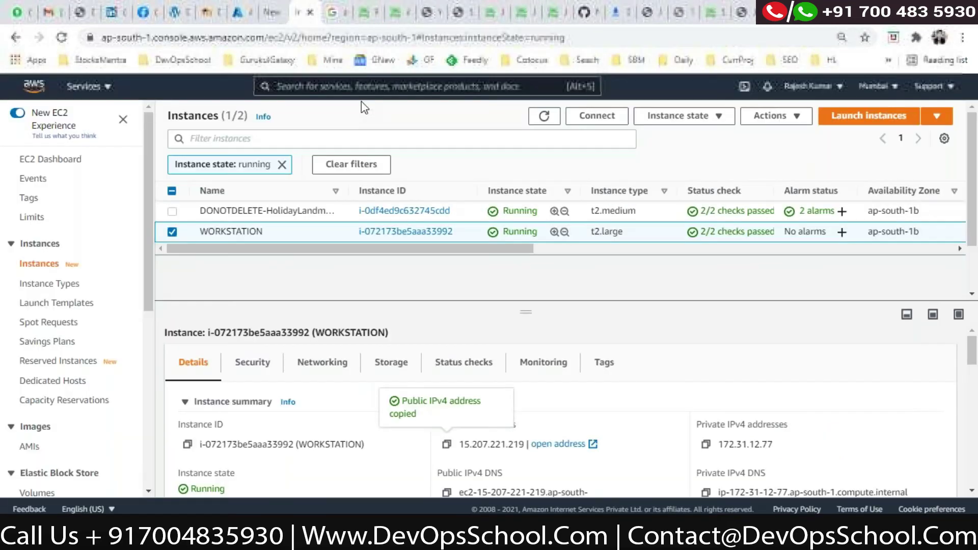
{"action": "left_click", "coordinate": [365, 12]}
{"action": "left_click", "coordinate": [487, 13]}
{"action": "left_click", "coordinate": [503, 15]}
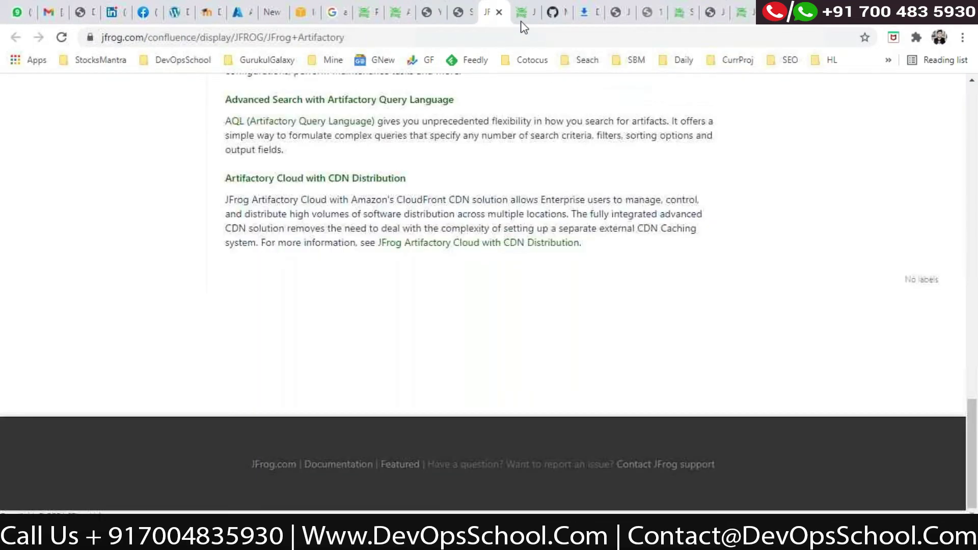
{"action": "left_click", "coordinate": [713, 11]}
{"action": "left_click", "coordinate": [739, 11]}
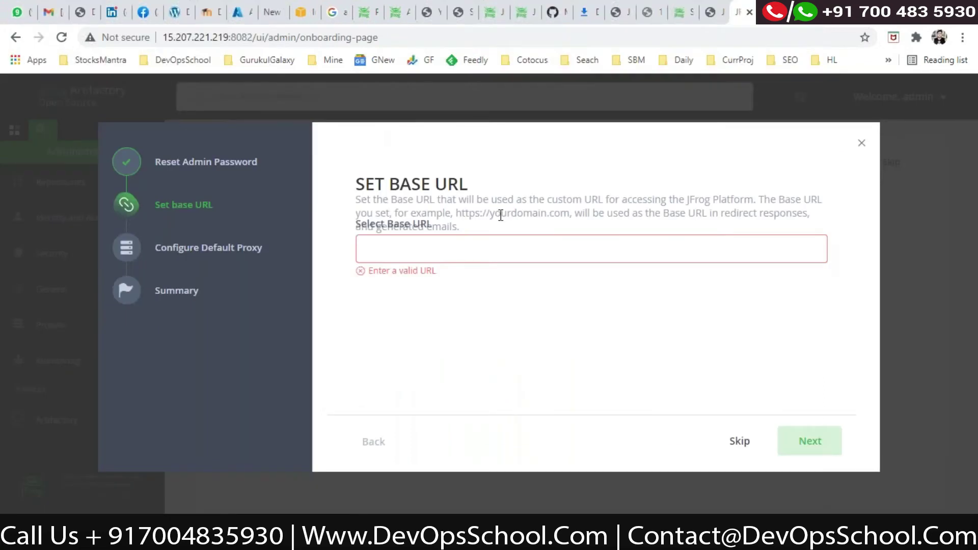
{"action": "type", "text": "15.207.221.219"}
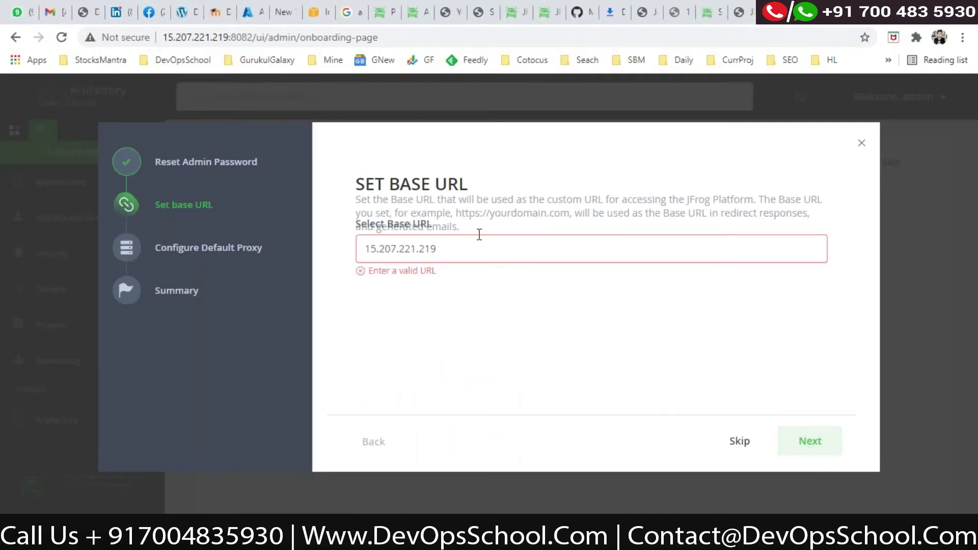
{"action": "left_click_drag", "start_coordinate": [456, 213], "coordinate": [568, 216]}
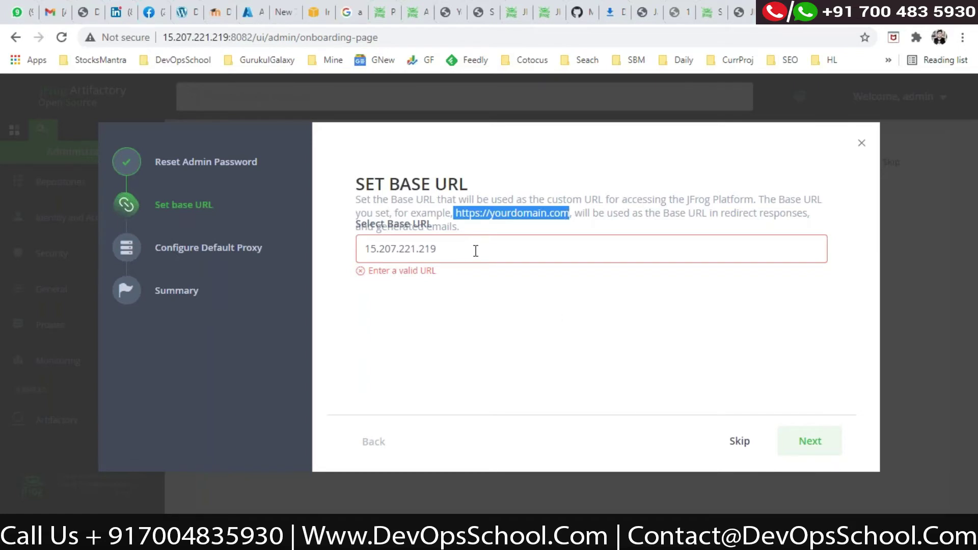
{"action": "left_click", "coordinate": [317, 12]}
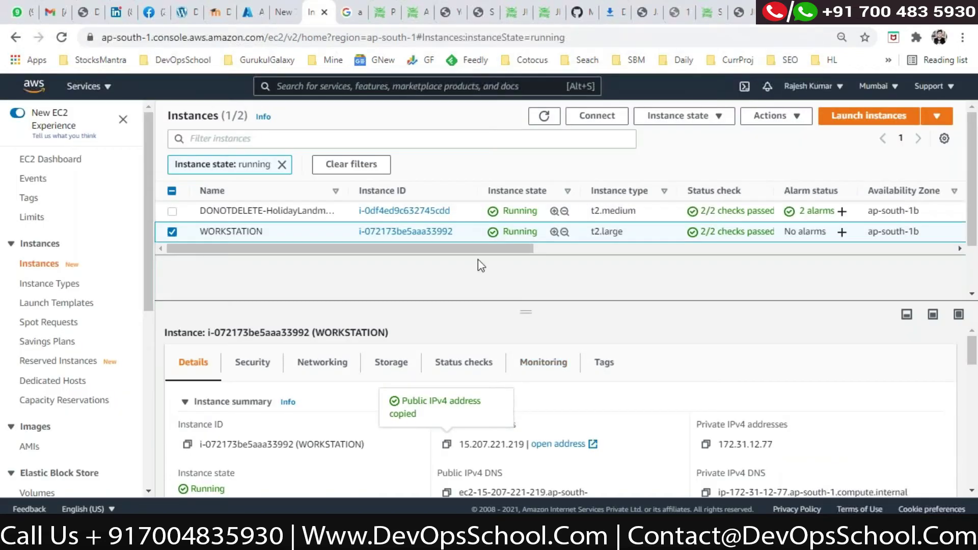
{"action": "scroll", "coordinate": [611, 426], "scroll_direction": "down", "scroll_amount": 1}
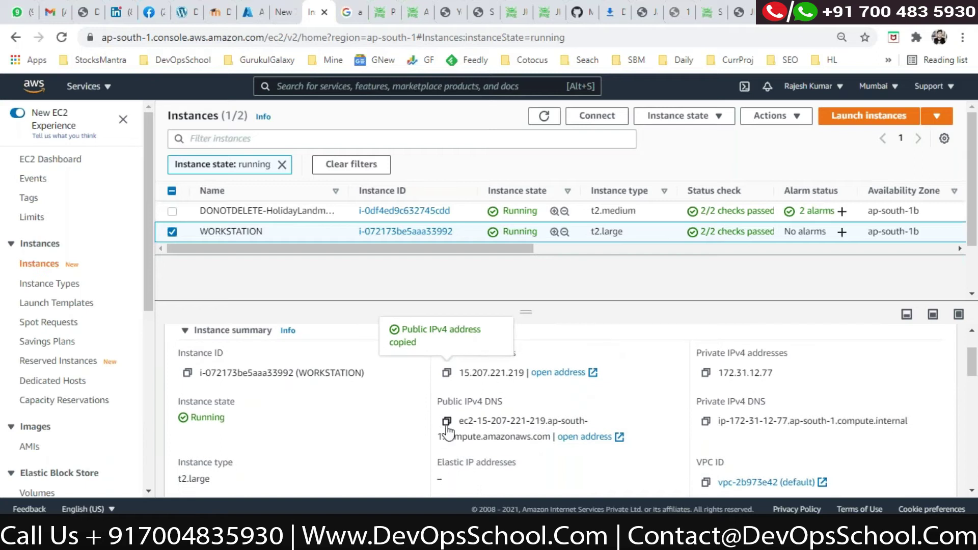
{"action": "left_click", "coordinate": [447, 421]}
{"action": "key", "text": "ctrl+shift+Tab"}
{"action": "triple_click", "coordinate": [478, 246]}
{"action": "key", "text": "ctrl+v"}
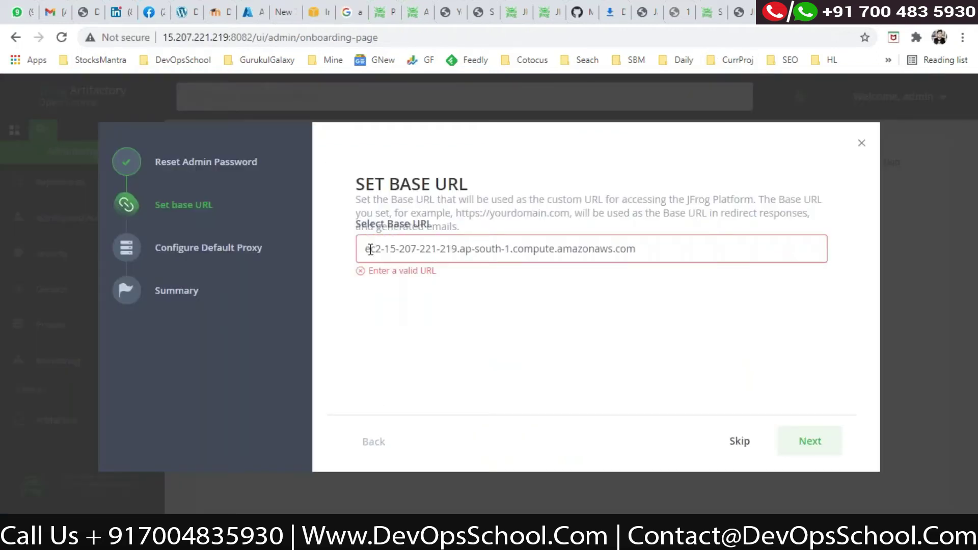
{"action": "left_click", "coordinate": [366, 249]}
{"action": "type", "text": "http://"}
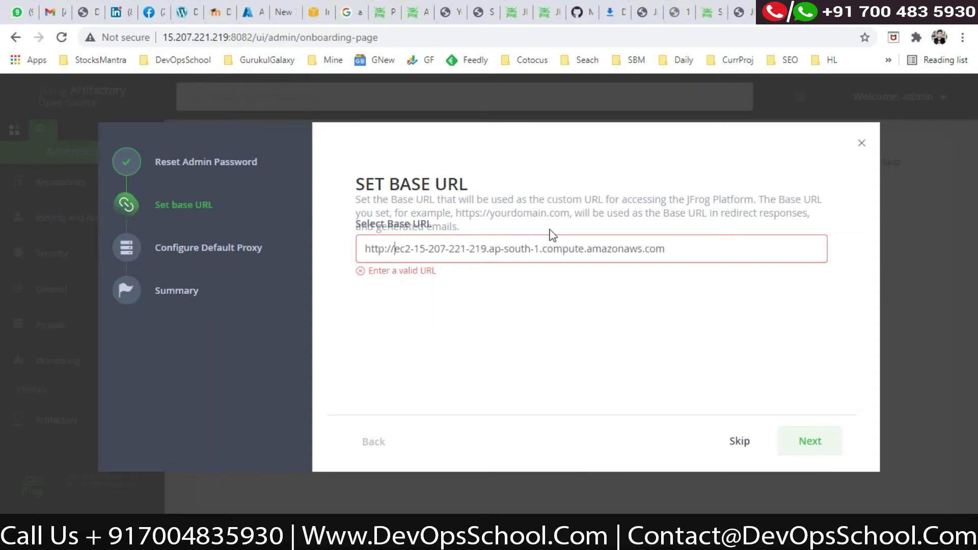
- Copy the validated base URL into the notes and advance to the proxy step
{"action": "left_click_drag", "start_coordinate": [680, 249], "coordinate": [587, 249]}
{"action": "left_click_drag", "start_coordinate": [472, 240], "coordinate": [343, 245]}
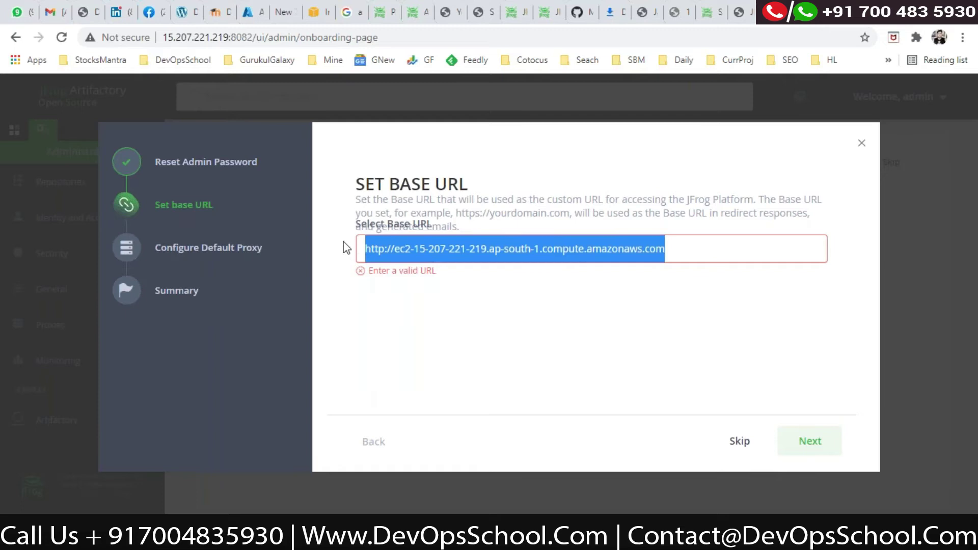
{"action": "left_click", "coordinate": [431, 322]}
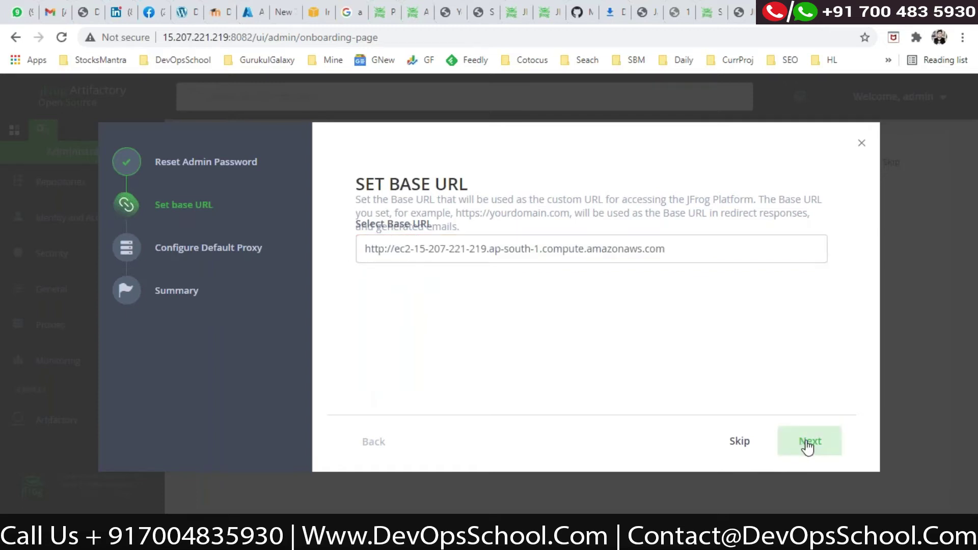
{"action": "triple_click", "coordinate": [686, 257]}
{"action": "key", "text": "alt+Tab"}
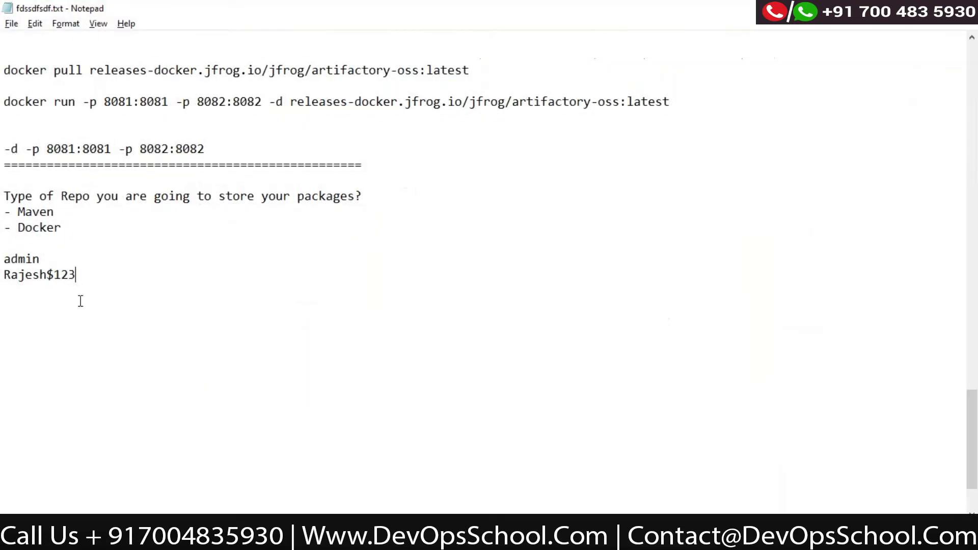
{"action": "key", "text": "ctrl+v"}
{"action": "key", "text": "alt+Tab"}
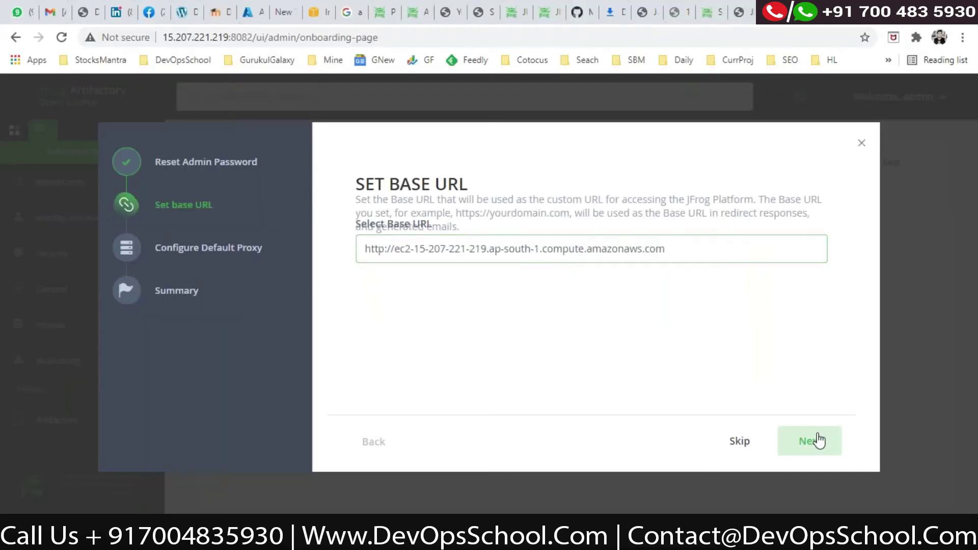
{"action": "left_click", "coordinate": [816, 441]}
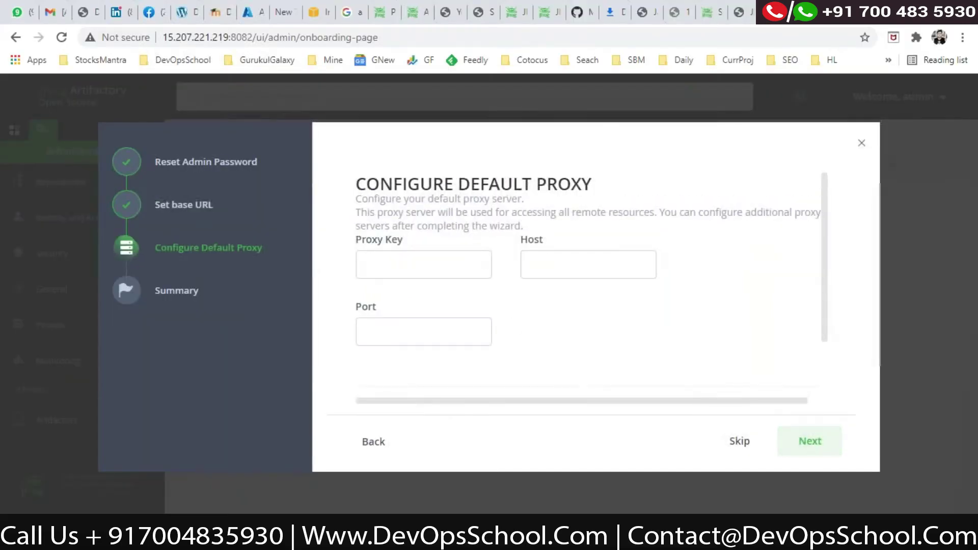
- Skip Configure Default Proxy and click Finish on the Summary page
{"action": "left_click", "coordinate": [733, 447]}
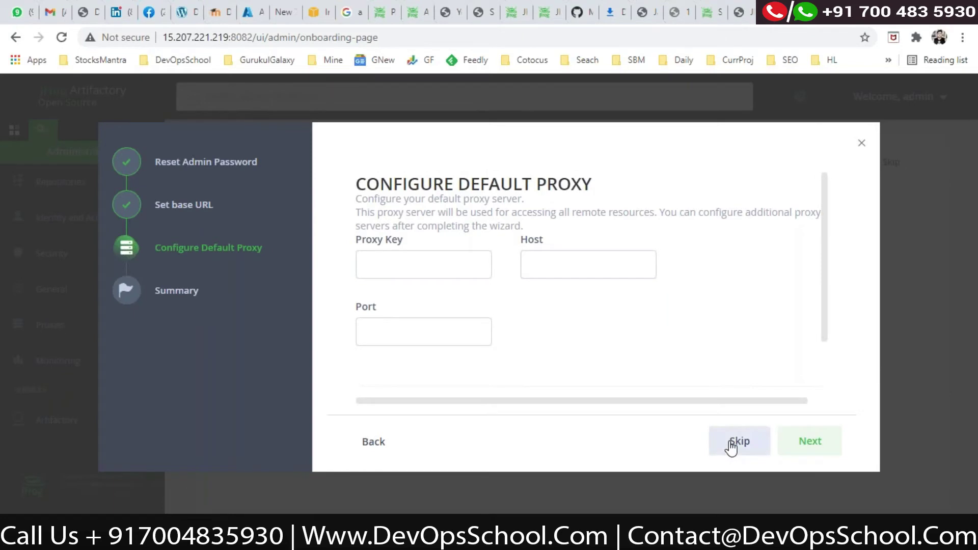
{"action": "left_click", "coordinate": [809, 446]}
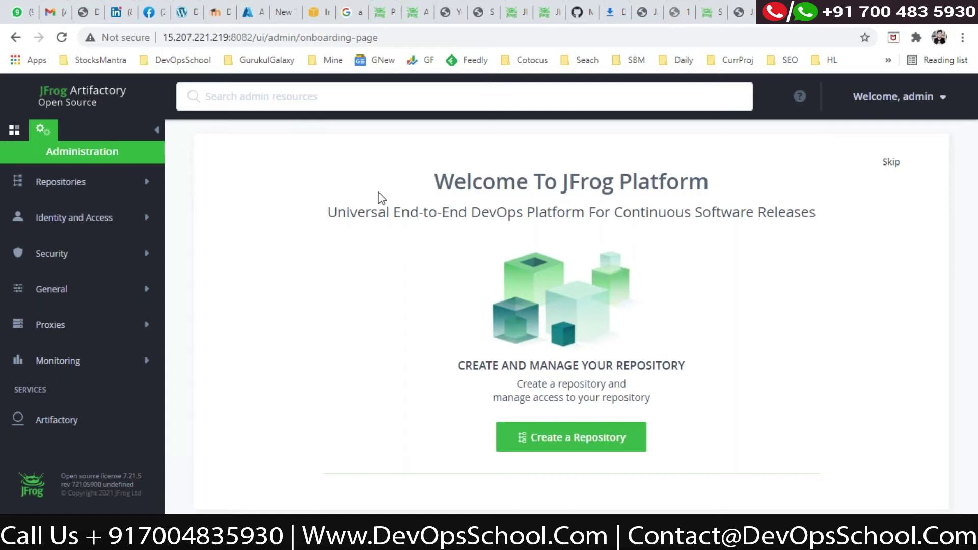
- Review the notes briefly, then skip the Welcome To JFrog Platform page to reach Packages
{"action": "key", "text": "alt+Tab"}
{"action": "scroll", "coordinate": [173, 316], "scroll_direction": "up", "scroll_amount": 1}
{"action": "scroll", "coordinate": [176, 311], "scroll_direction": "down", "scroll_amount": 2}
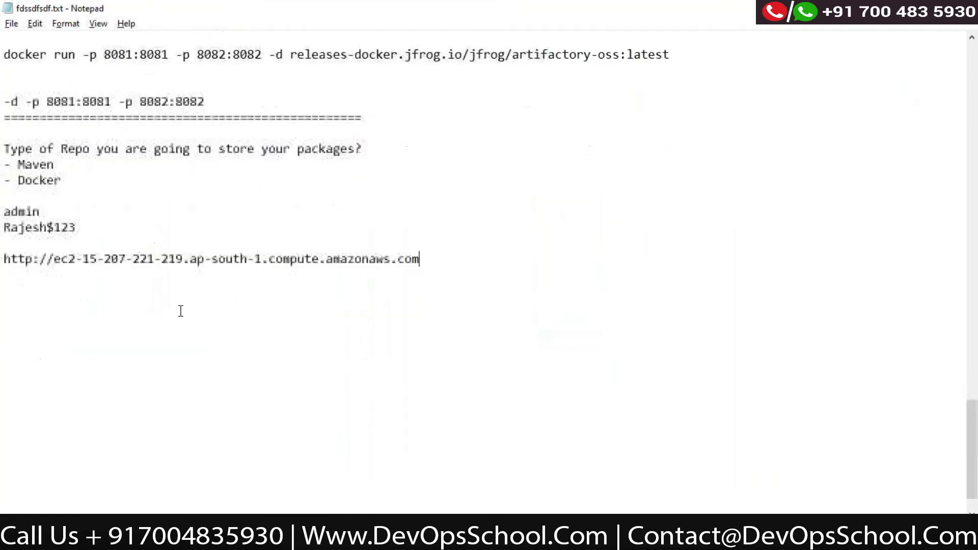
{"action": "left_click_drag", "start_coordinate": [32, 181], "coordinate": [137, 214]}
{"action": "key", "text": "alt+Tab"}
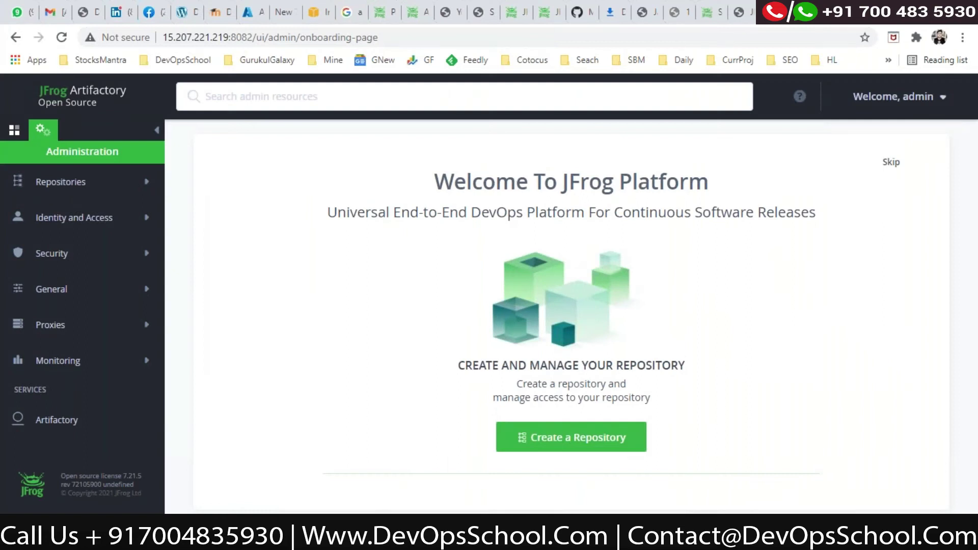
{"action": "left_click", "coordinate": [880, 175]}
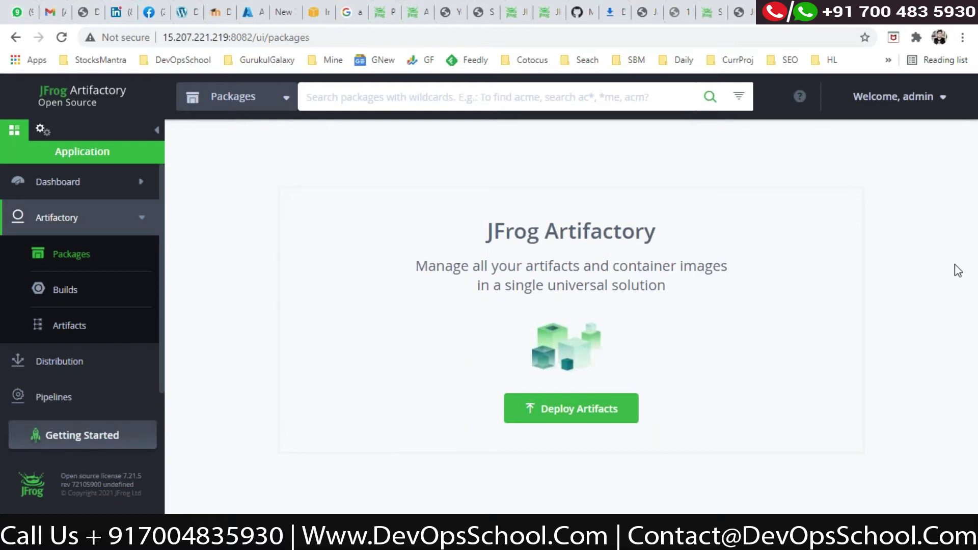
- Add a row of '=' characters below the URL in the notes and save
{"action": "key", "text": "alt+Tab"}
{"action": "left_click", "coordinate": [98, 244]}
{"action": "type", "text": "="}
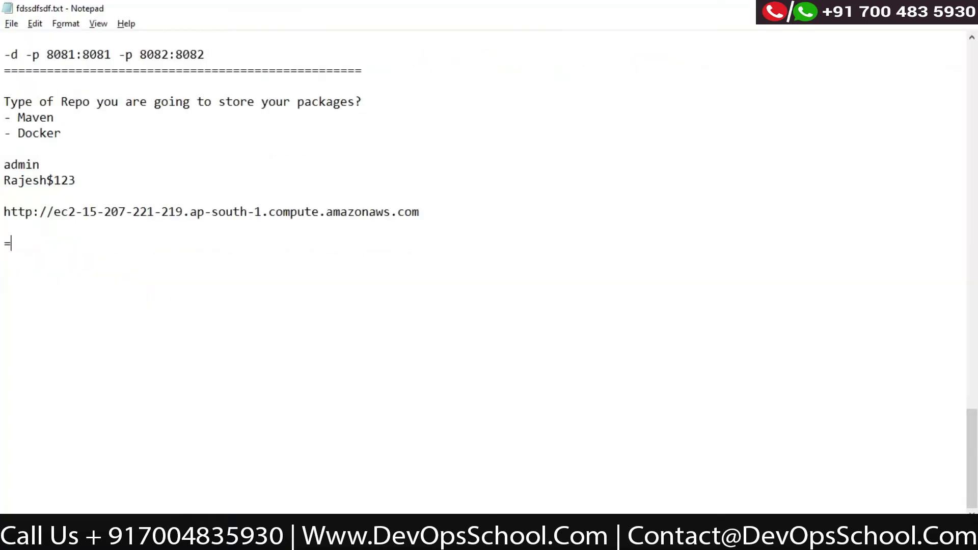
{"action": "type", "text": "=============================================================================="}
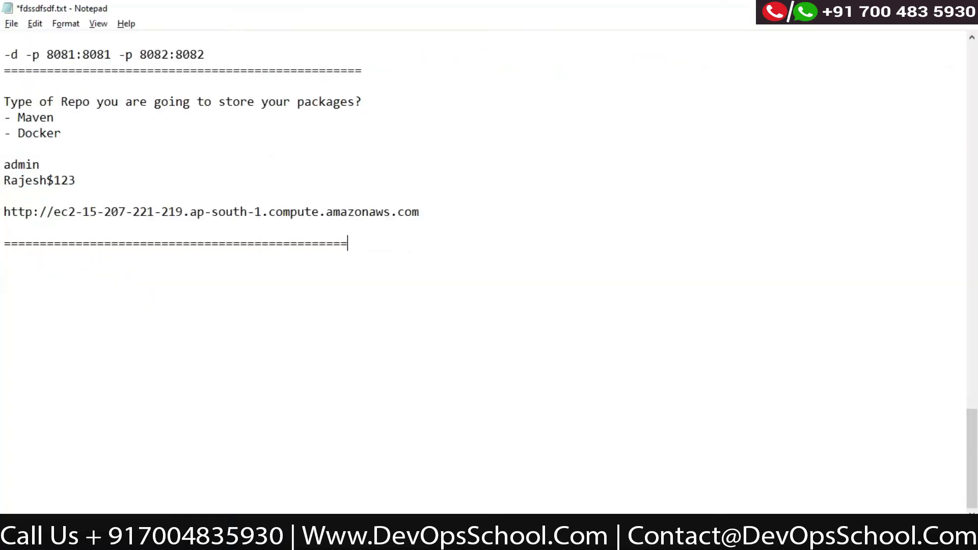
{"action": "key", "text": "Return"}
{"action": "key", "text": "ctrl+s"}
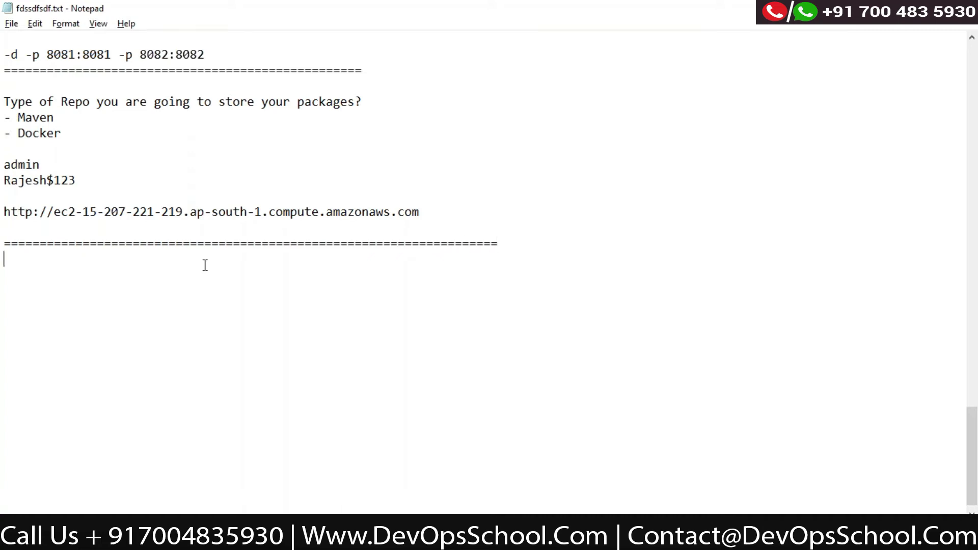
- Switch between the Artifactory Packages page and the notes, placing the cursor below the separator
{"action": "key", "text": "alt+Tab"}
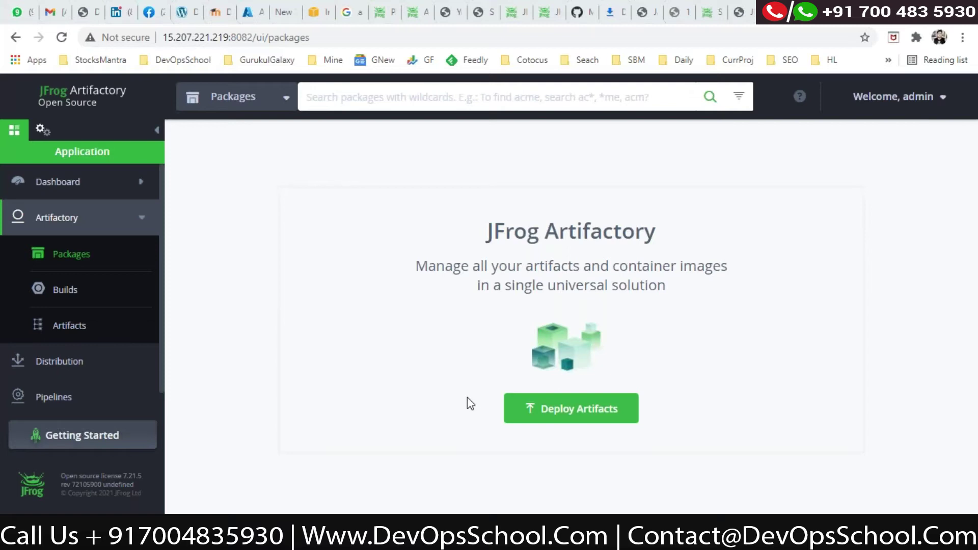
{"action": "key", "text": "alt+Tab"}
{"action": "key", "text": "alt+Tab"}
{"action": "left_click", "coordinate": [58, 273]}
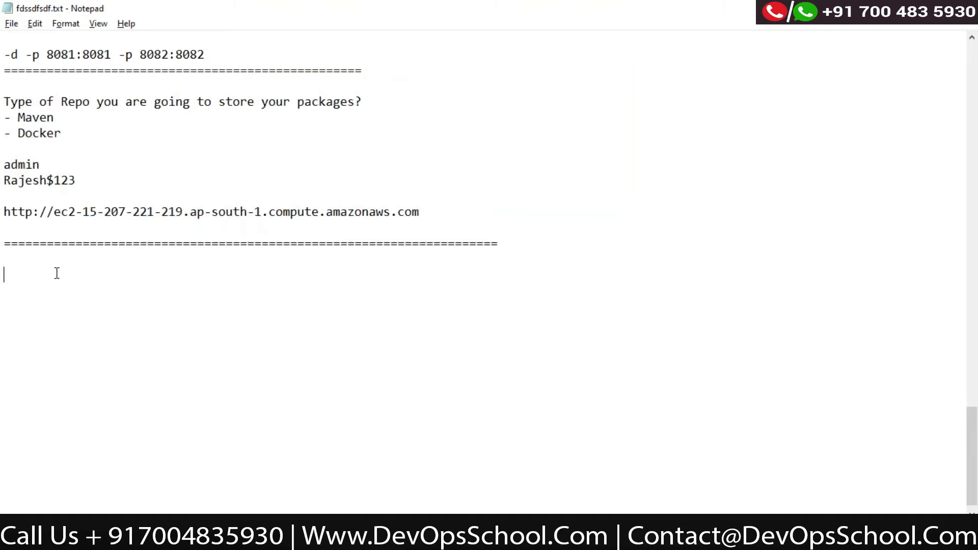
{"action": "key", "text": "alt+Tab"}
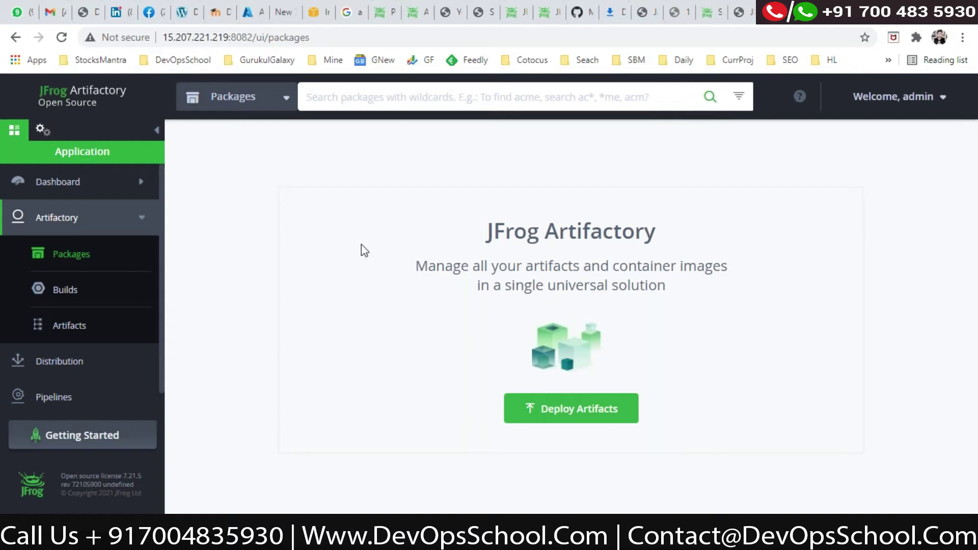
{"action": "key", "text": "alt+Tab"}
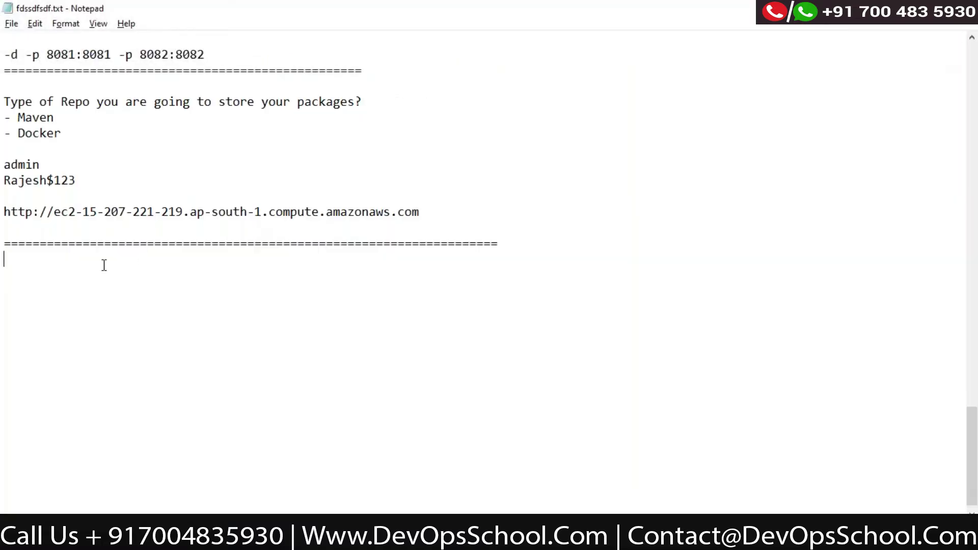
- Type the heading 'Workflow in Artifactory?' on a fresh line
{"action": "type", "text": "How to"}
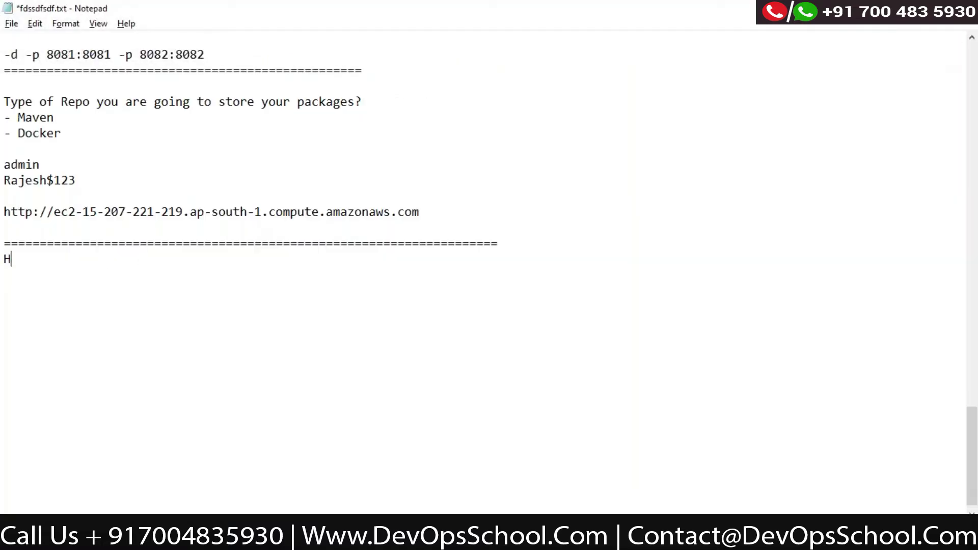
{"action": "key", "text": "BackSpace"}
{"action": "key", "text": "BackSpace"}
{"action": "key", "text": "BackSpace"}
{"action": "key", "text": "BackSpace"}
{"action": "key", "text": "BackSpace"}
{"action": "key", "text": "BackSpace"}
{"action": "key", "text": "BackSpace"}
{"action": "key", "text": "Return"}
{"action": "type", "text": "Workflow in Artifactory?"}
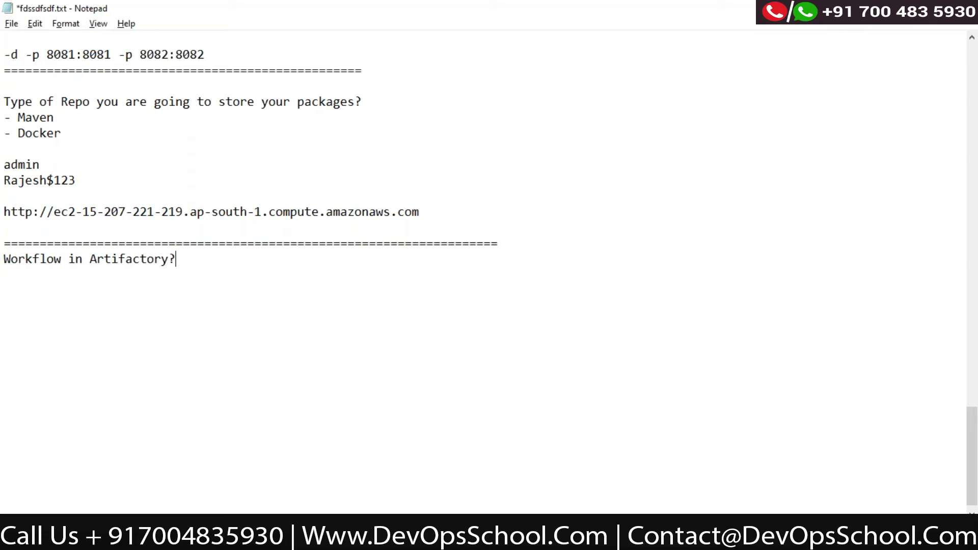
{"action": "key", "text": "Return"}
{"action": "key", "text": "Return"}
- Add a 'Step 1 -' line and paste three copies of it below, then save
{"action": "type", "text": "Step 1 "}
{"action": "type", "text": "-"}
{"action": "key", "text": "Return"}
{"action": "key", "text": "Return"}
{"action": "key", "text": "Return"}
{"action": "key", "text": "Up"}
{"action": "key", "text": "Up"}
{"action": "key", "text": "shift+Up"}
{"action": "key", "text": "ctrl+c"}
{"action": "key", "text": "End"}
{"action": "key", "text": "Return"}
{"action": "key", "text": "Return"}
{"action": "key", "text": "Return"}
{"action": "key", "text": "ctrl+v"}
{"action": "key", "text": "Return"}
{"action": "key", "text": "Return"}
{"action": "key", "text": "Return"}
{"action": "key", "text": "ctrl+v"}
{"action": "key", "text": "Return"}
{"action": "key", "text": "Return"}
{"action": "key", "text": "ctrl+v"}
{"action": "key", "text": "ctrl+s"}
- Renumber the copied Step lines to 2, 3 and 4 and save
{"action": "double_click", "coordinate": [42, 338]}
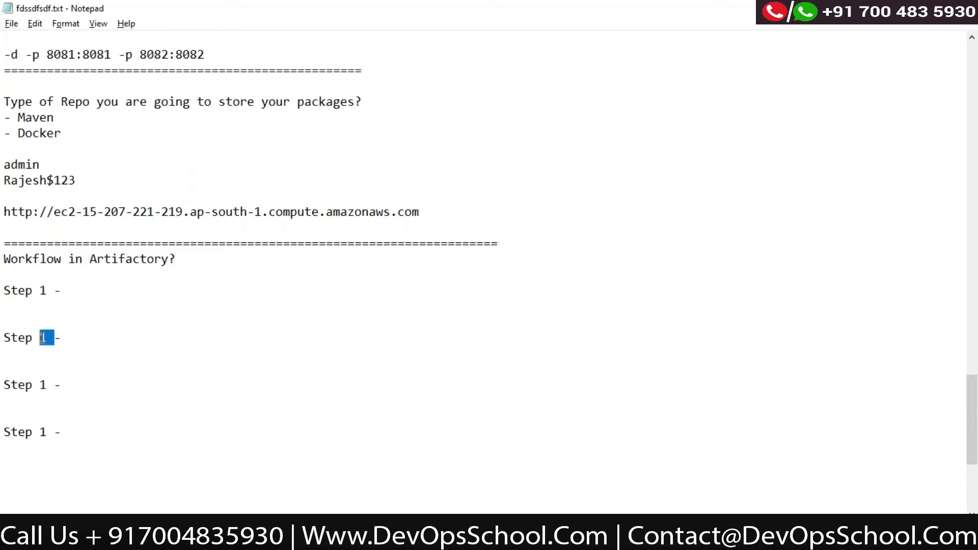
{"action": "type", "text": "2"}
{"action": "double_click", "coordinate": [43, 384]}
{"action": "type", "text": "3"}
{"action": "double_click", "coordinate": [43, 432]}
{"action": "type", "text": "4"}
{"action": "key", "text": "ctrl+s"}
- Title Step 1 'Create a Repo' and add a line beneath it, saving the notes
{"action": "left_click", "coordinate": [79, 295]}
{"action": "type", "text": "Create a Repo"}
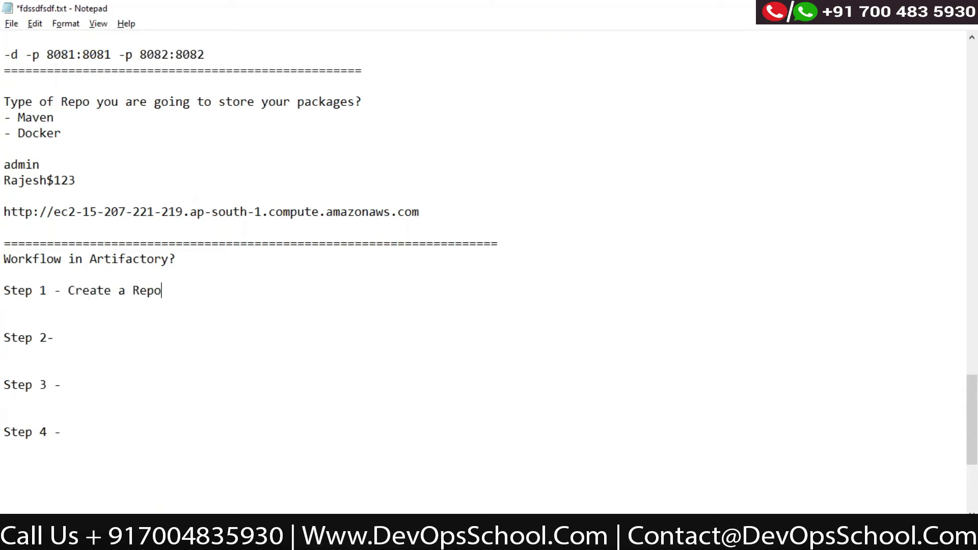
{"action": "key", "text": "Return"}
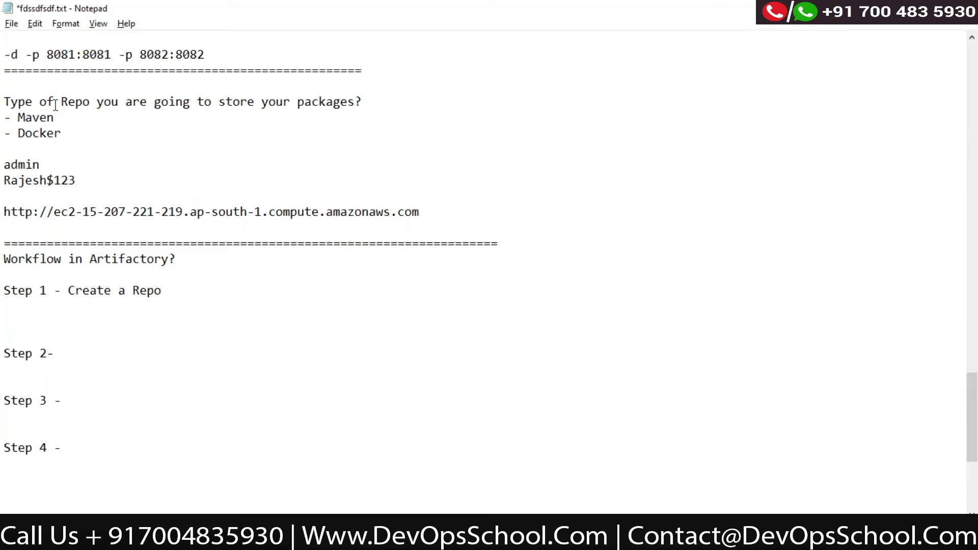
{"action": "left_click_drag", "start_coordinate": [75, 137], "coordinate": [7, 103]}
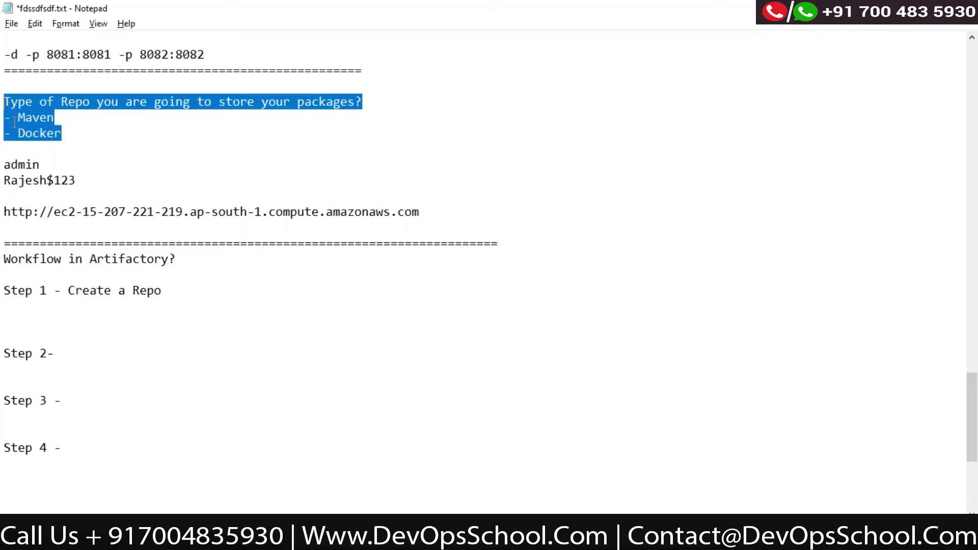
{"action": "key", "text": "ctrl+s"}
{"action": "double_click", "coordinate": [55, 133]}
{"action": "left_click", "coordinate": [174, 293]}
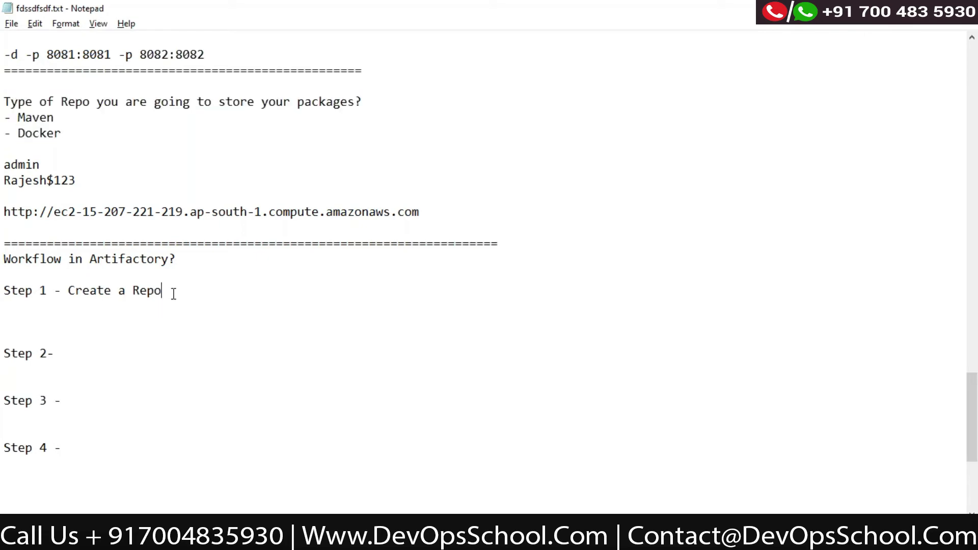
{"action": "key", "text": "Return"}
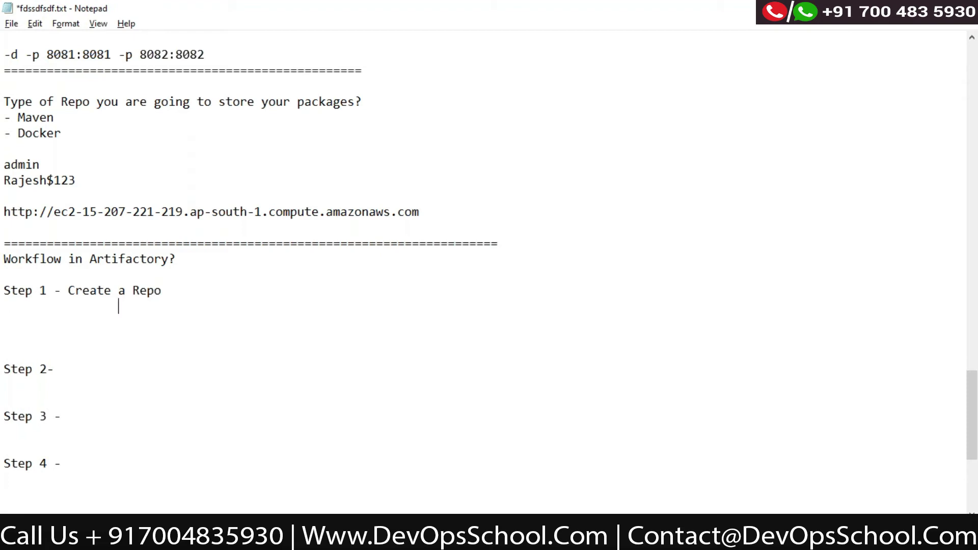
{"action": "key", "text": "ctrl+s"}
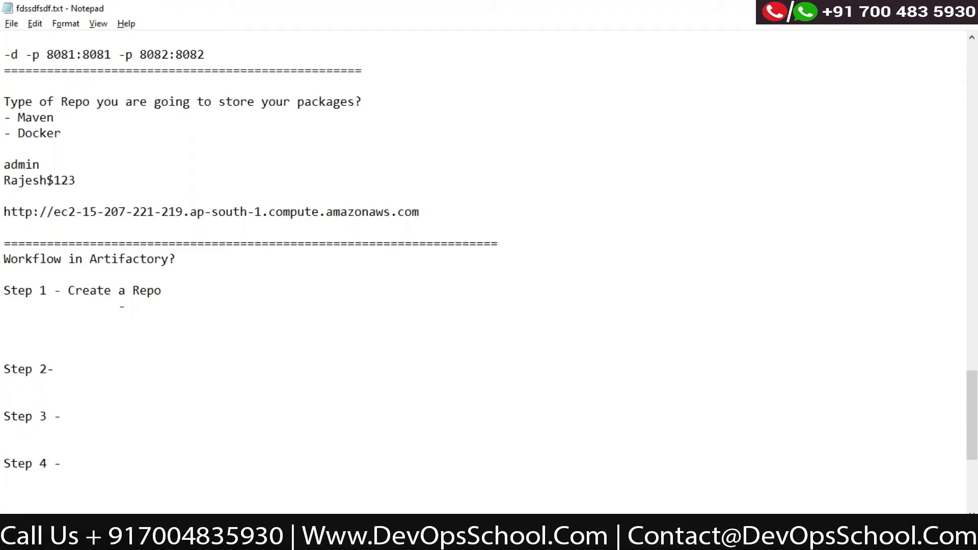
- List 'Local -- Hosted', 'Virtual --- remote' and 'Group' under Create a Repo and save
{"action": "type", "text": "ovcal"}
{"action": "key", "text": "BackSpace"}
{"action": "key", "text": "BackSpace"}
{"action": "key", "text": "BackSpace"}
{"action": "key", "text": "BackSpace"}
{"action": "type", "text": "cal"}
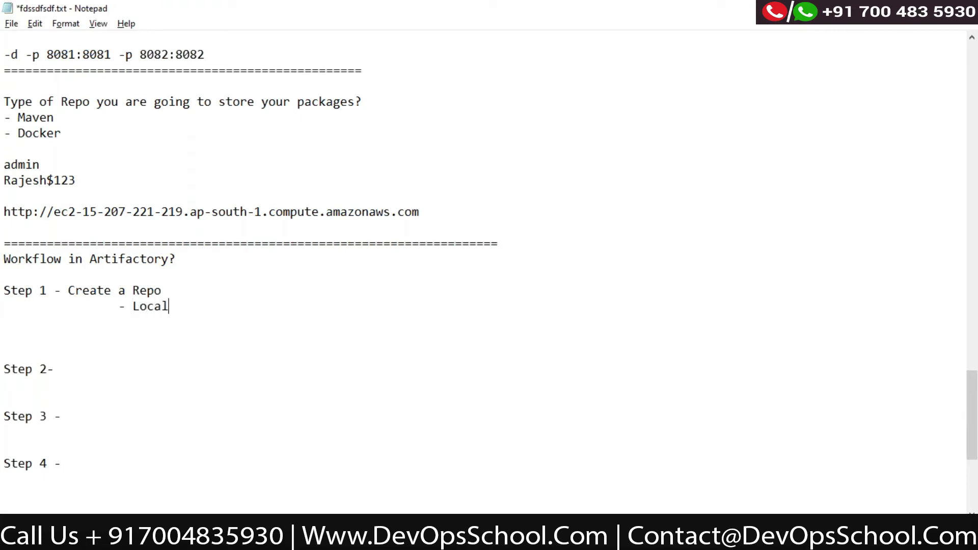
{"action": "type", "text": " -- Hosted"}
{"action": "key", "text": "Return"}
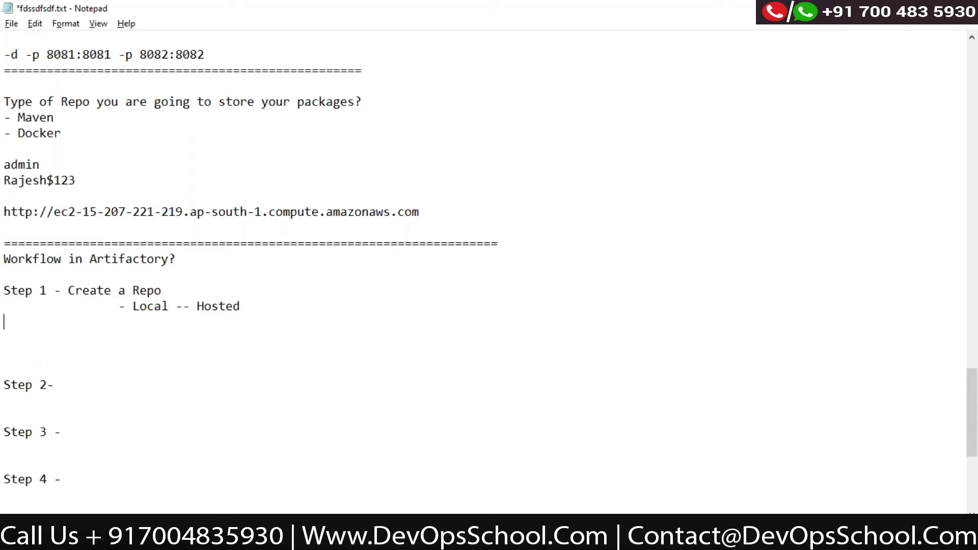
{"action": "type", "text": "- Virtual"}
{"action": "type", "text": " --- repo"}
{"action": "key", "text": "BackSpace"}
{"action": "key", "text": "BackSpace"}
{"action": "type", "text": "mote"}
{"action": "key", "text": "Return"}
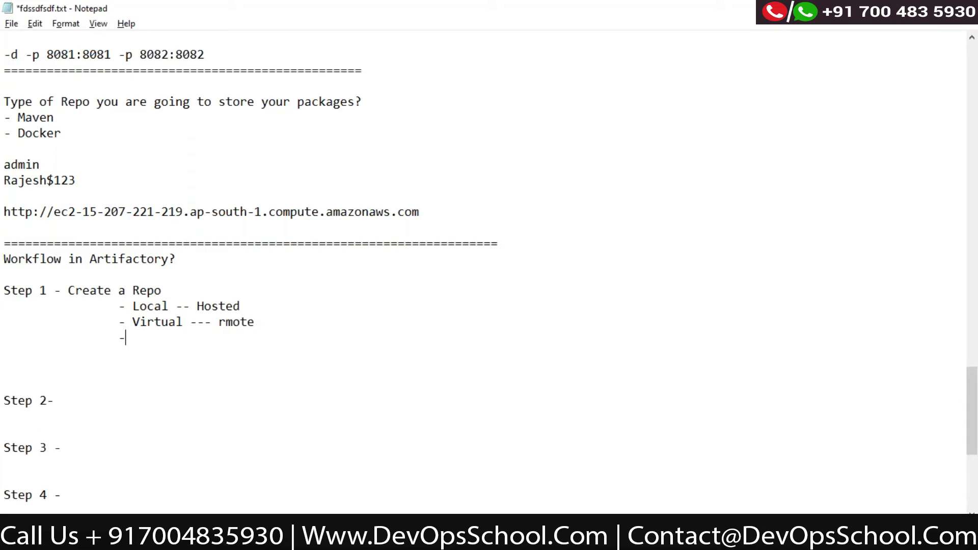
{"action": "left_click_drag", "start_coordinate": [181, 322], "coordinate": [134, 322]}
{"action": "left_click", "coordinate": [137, 347]}
{"action": "left_click", "coordinate": [142, 343]}
{"action": "double_click", "coordinate": [141, 343]}
{"action": "left_click", "coordinate": [143, 342]}
{"action": "type", "text": "Group"}
{"action": "key", "text": "ctrl+s"}
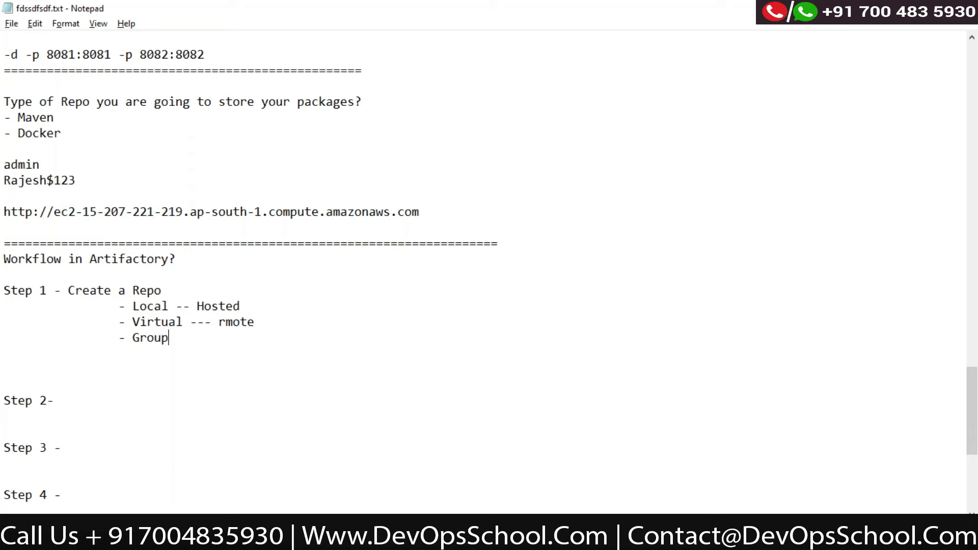
- Correct 'rmote' to 'remote', delete 'Virtual ---', and save the notes
{"action": "left_click_drag", "start_coordinate": [214, 353], "coordinate": [77, 308]}
{"action": "left_click", "coordinate": [147, 304]}
{"action": "double_click", "coordinate": [148, 305]}
{"action": "double_click", "coordinate": [211, 305]}
{"action": "double_click", "coordinate": [236, 327]}
{"action": "left_click", "coordinate": [233, 323]}
{"action": "type", "text": "e"}
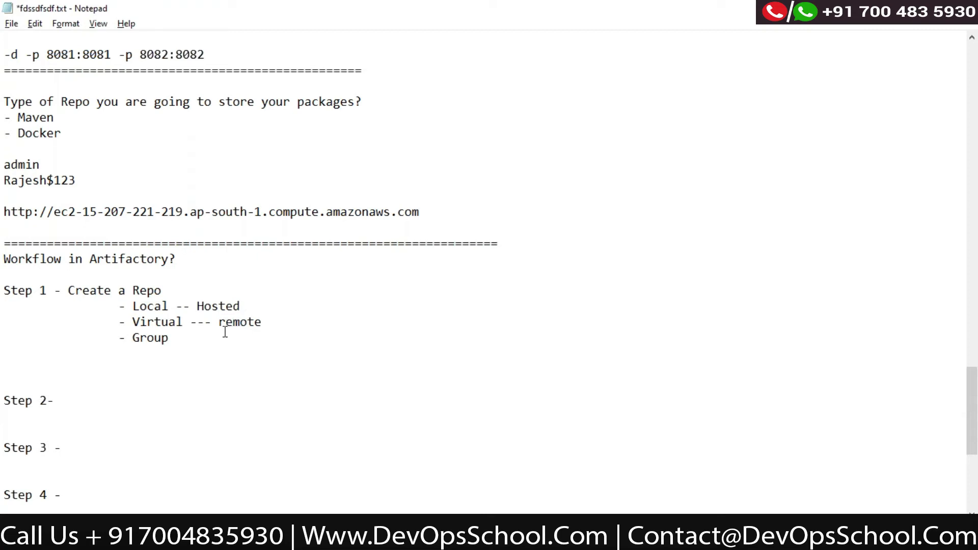
{"action": "left_click_drag", "start_coordinate": [220, 323], "coordinate": [277, 352]}
{"action": "key", "text": "BackSpace"}
{"action": "key", "text": "ctrl+s"}
{"action": "left_click", "coordinate": [245, 346]}
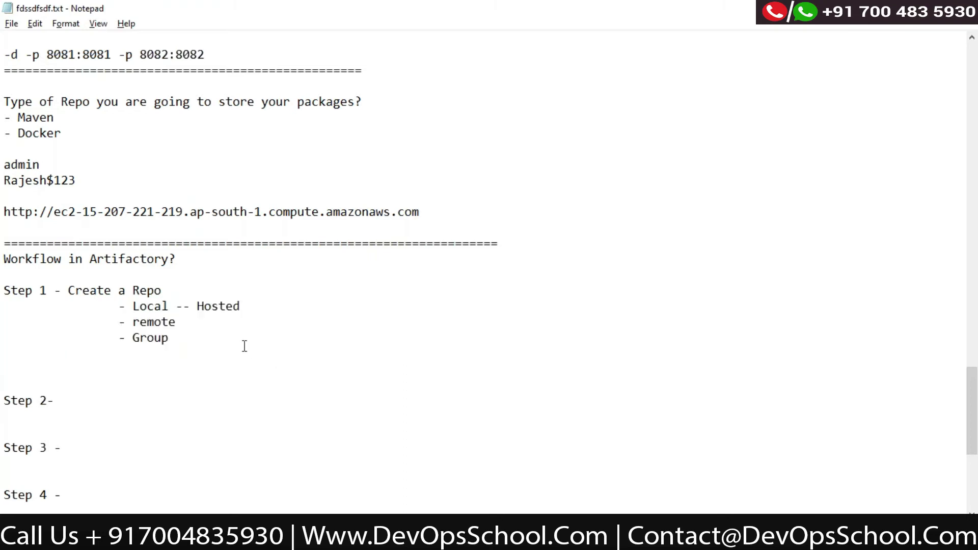
{"action": "key", "text": "alt+Tab"}
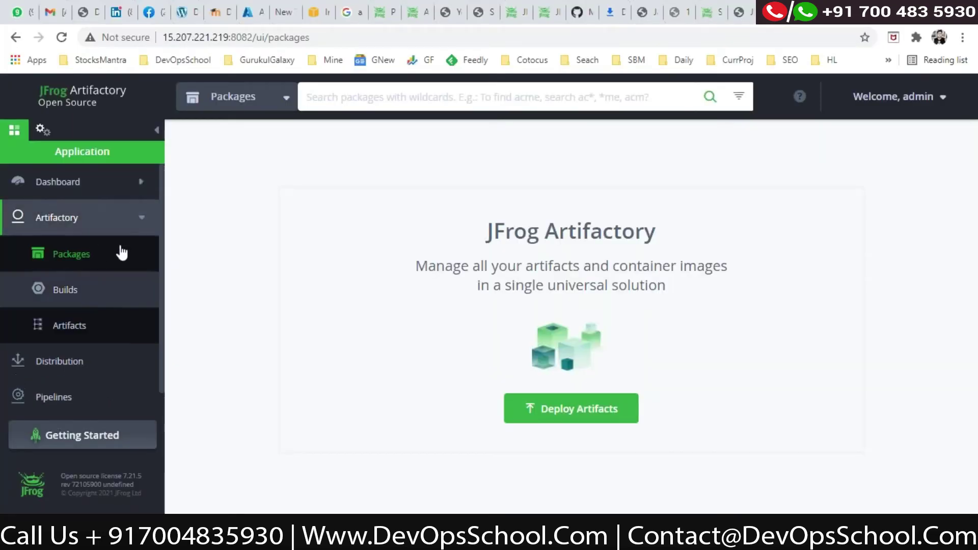
- Go to Administration, expand Repositories and open the Repositories list showing example-repo-local
{"action": "left_click", "coordinate": [142, 226]}
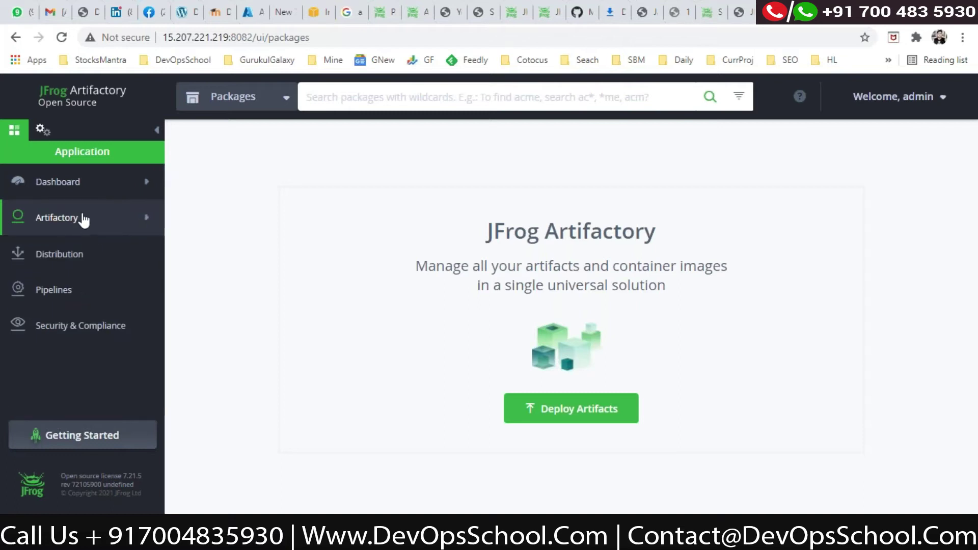
{"action": "left_click", "coordinate": [132, 223]}
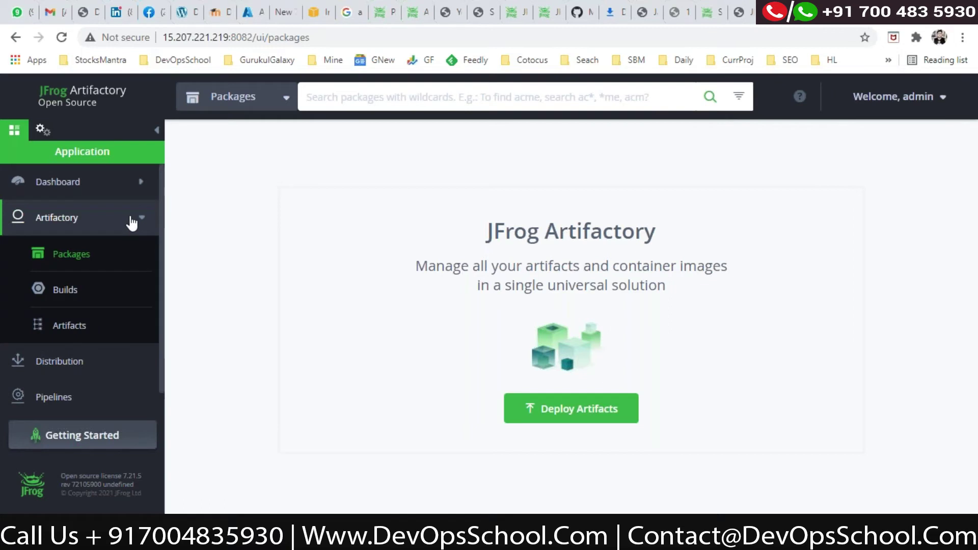
{"action": "left_click", "coordinate": [109, 190]}
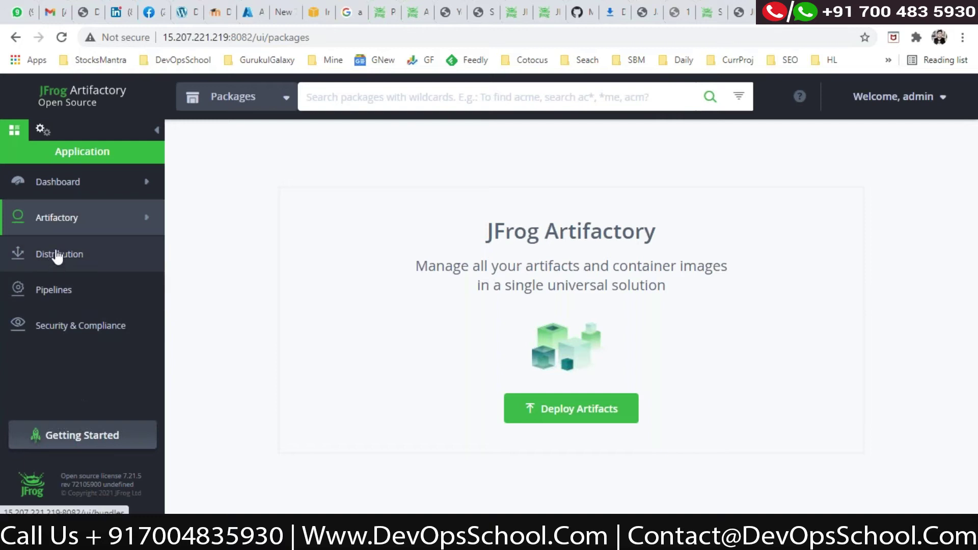
{"action": "left_click", "coordinate": [68, 229]}
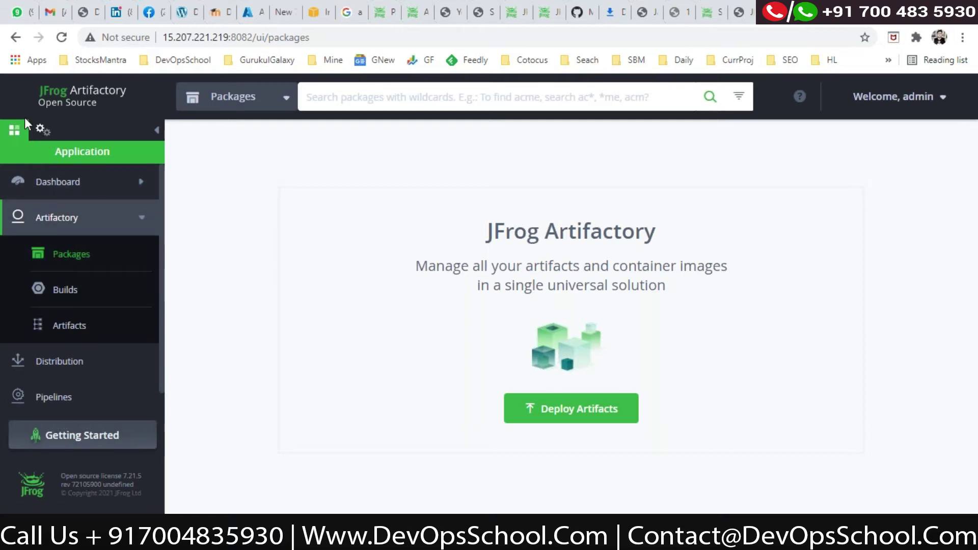
{"action": "left_click", "coordinate": [39, 130]}
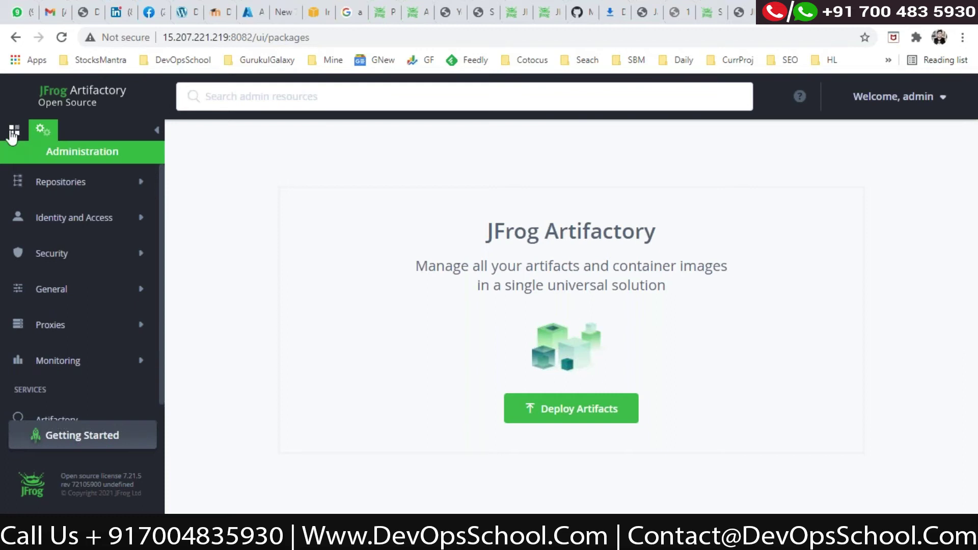
{"action": "left_click", "coordinate": [15, 134]}
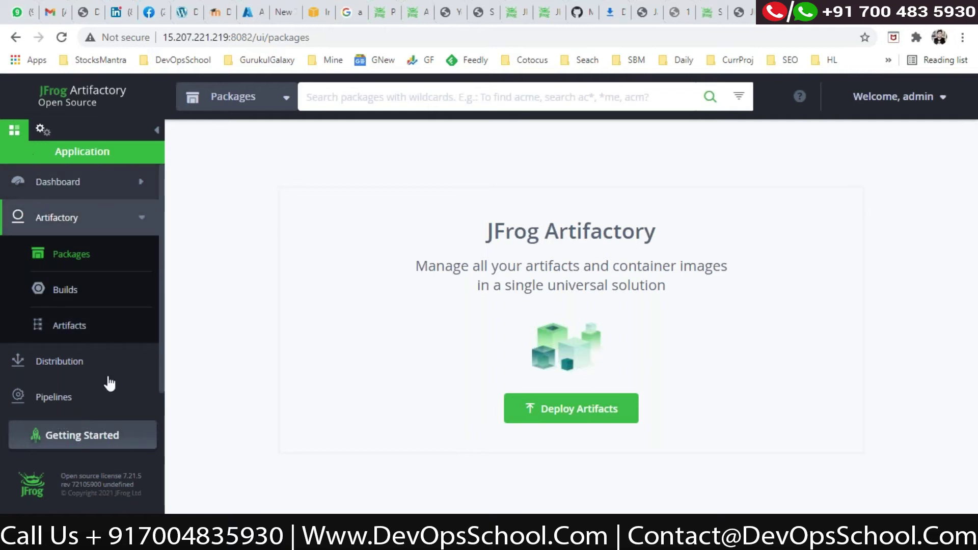
{"action": "left_click", "coordinate": [40, 133]}
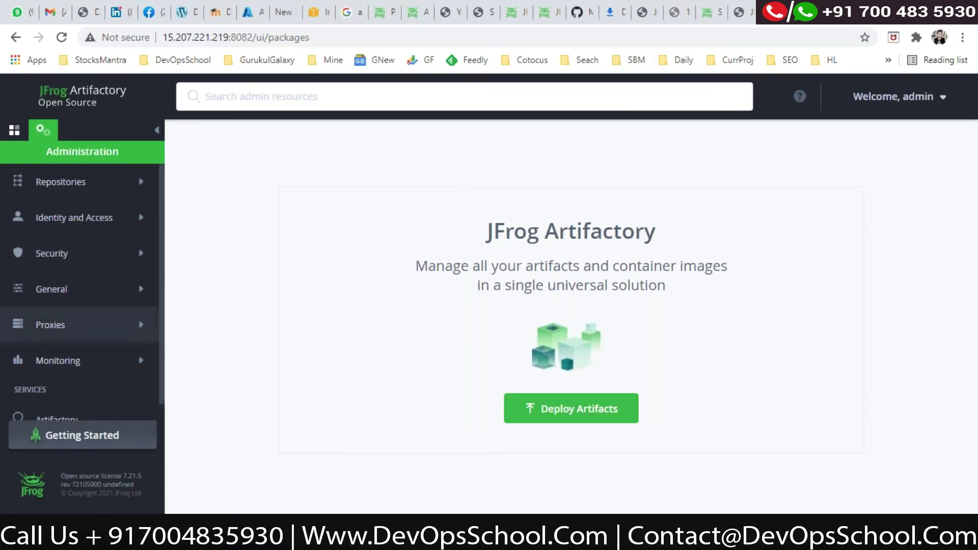
{"action": "left_click", "coordinate": [51, 188]}
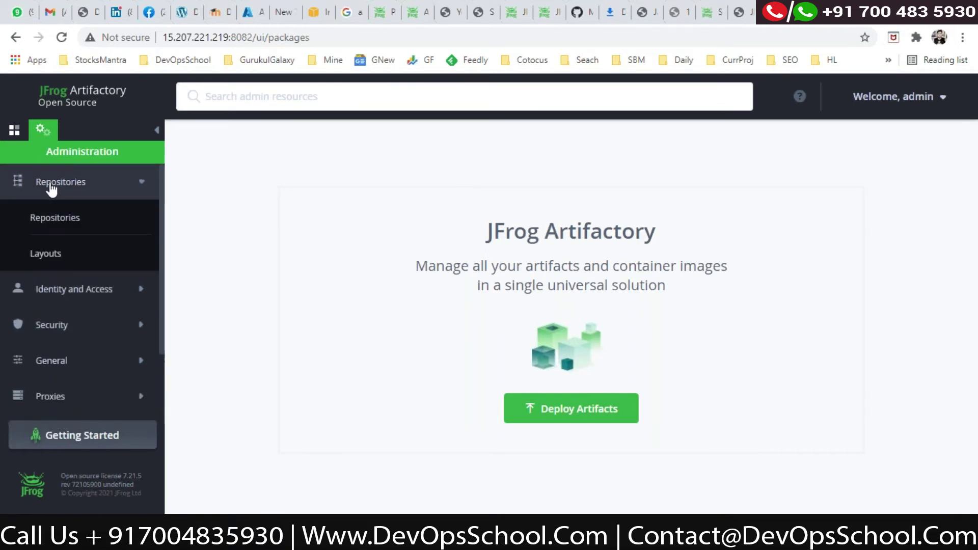
{"action": "left_click", "coordinate": [57, 218]}
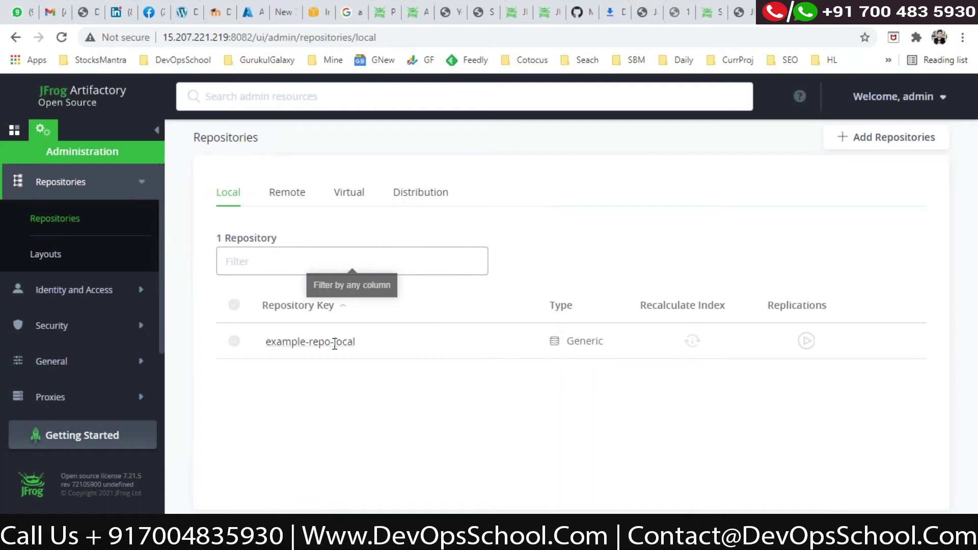
- Open a new Local Repository form, then put the cursor after 'Local -- Hosted' in the notes
{"action": "key", "text": "alt+Tab"}
{"action": "double_click", "coordinate": [152, 325]}
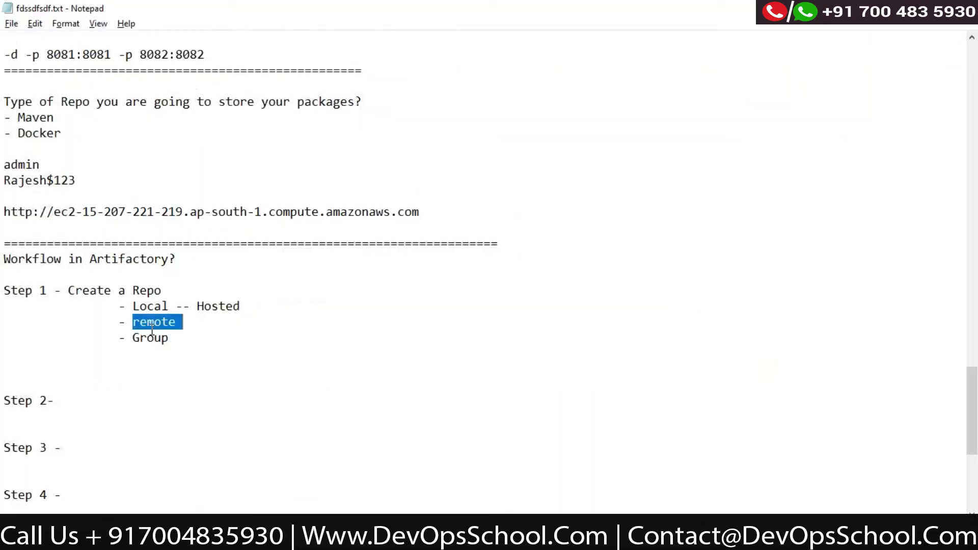
{"action": "key", "text": "alt+Tab"}
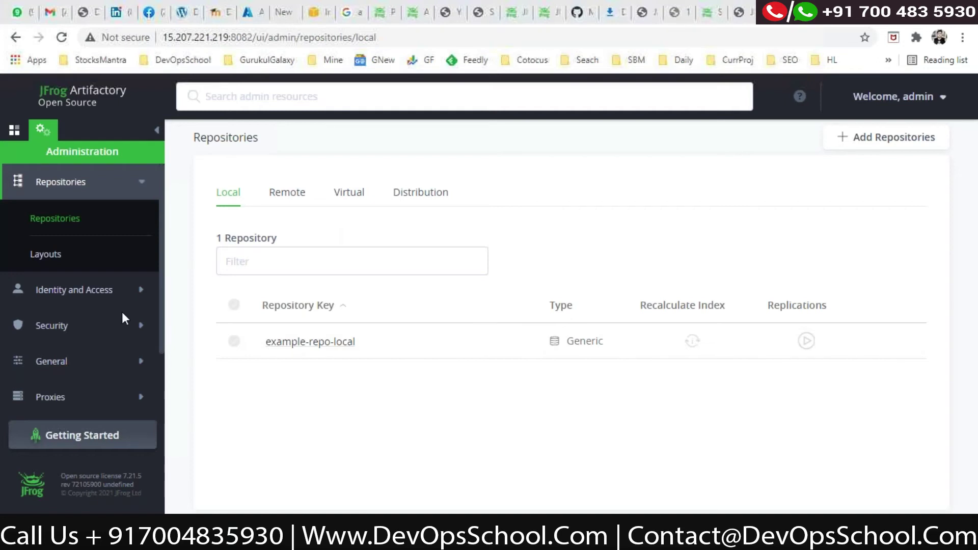
{"action": "left_click", "coordinate": [909, 138]}
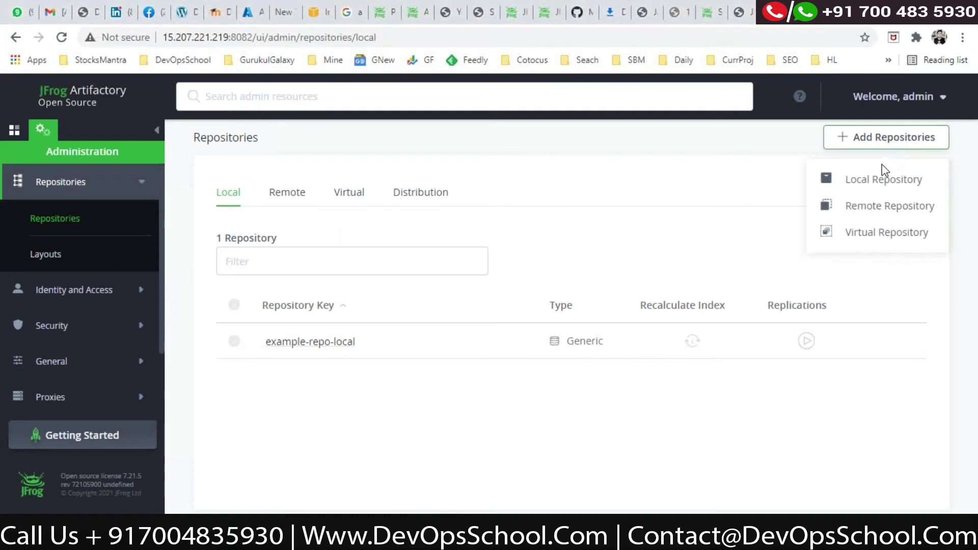
{"action": "left_click", "coordinate": [866, 184]}
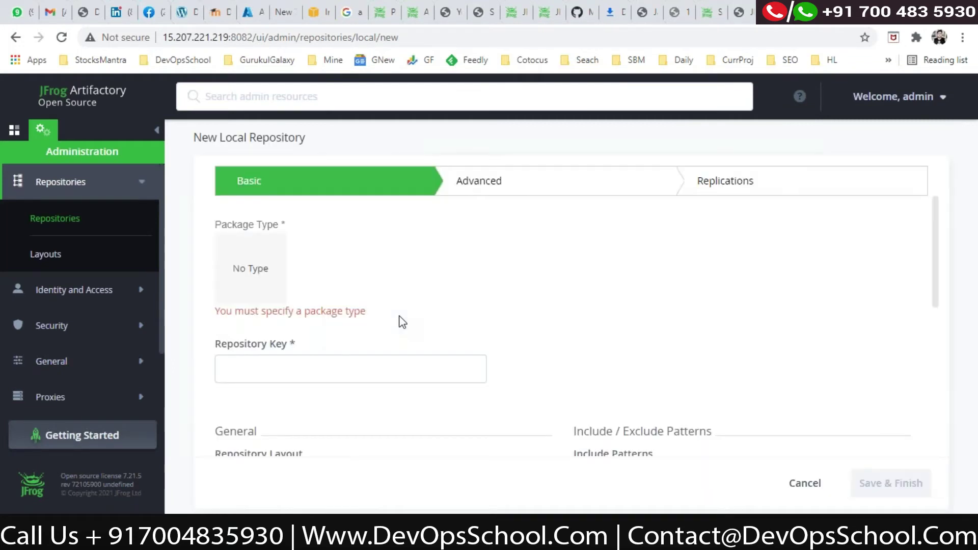
{"action": "key", "text": "alt+Tab"}
{"action": "left_click", "coordinate": [290, 306]}
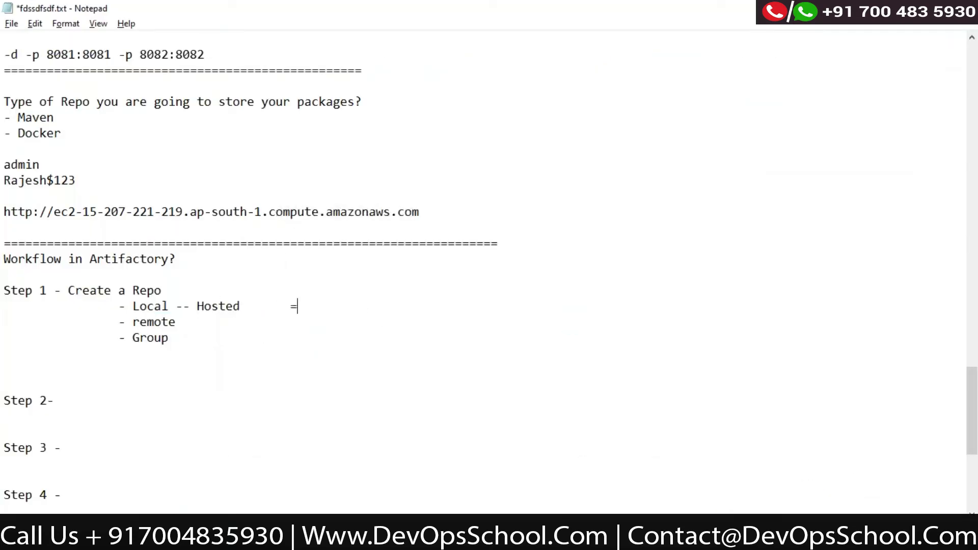
- Describe Local as '== Read & Write' and remote as '== Read Only Copy OF remote repo'
{"action": "type", "text": "== Read & Write"}
{"action": "key", "text": "ctrl+s"}
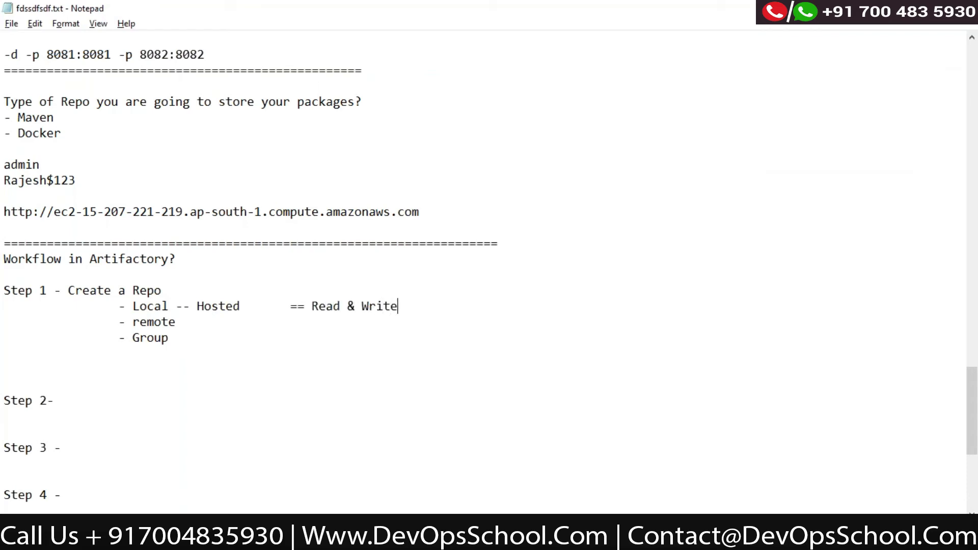
{"action": "left_click", "coordinate": [293, 305], "text": "shift"}
{"action": "key", "text": "ctrl+c"}
{"action": "left_click", "coordinate": [249, 312]}
{"action": "left_click", "coordinate": [252, 321]}
{"action": "key", "text": "Tab"}
{"action": "key", "text": "ctrl+v"}
{"action": "left_click_drag", "start_coordinate": [311, 322], "coordinate": [437, 316]}
{"action": "type", "text": "Read Only Cipy"}
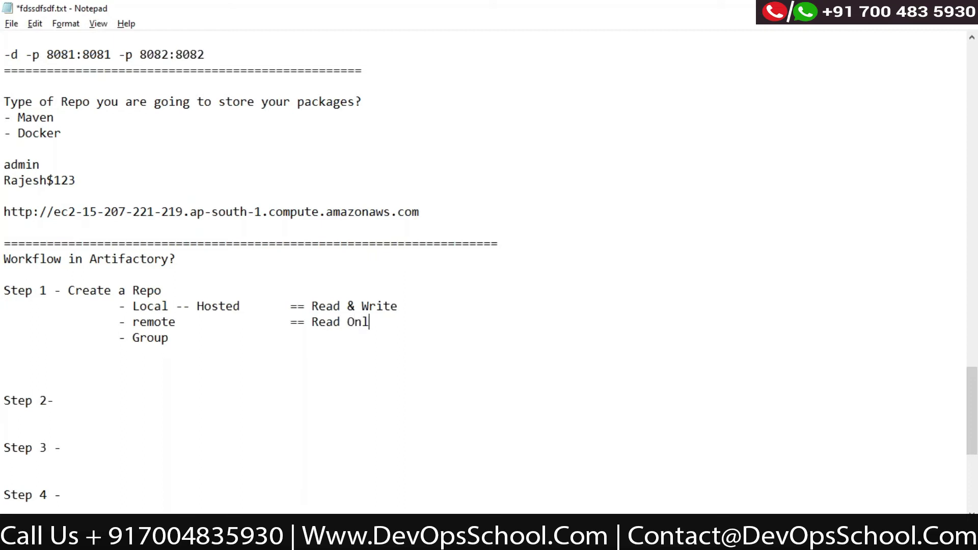
{"action": "key", "text": "BackSpace"}
{"action": "key", "text": "BackSpace"}
{"action": "key", "text": "BackSpace"}
{"action": "type", "text": "opy OF remote repo"}
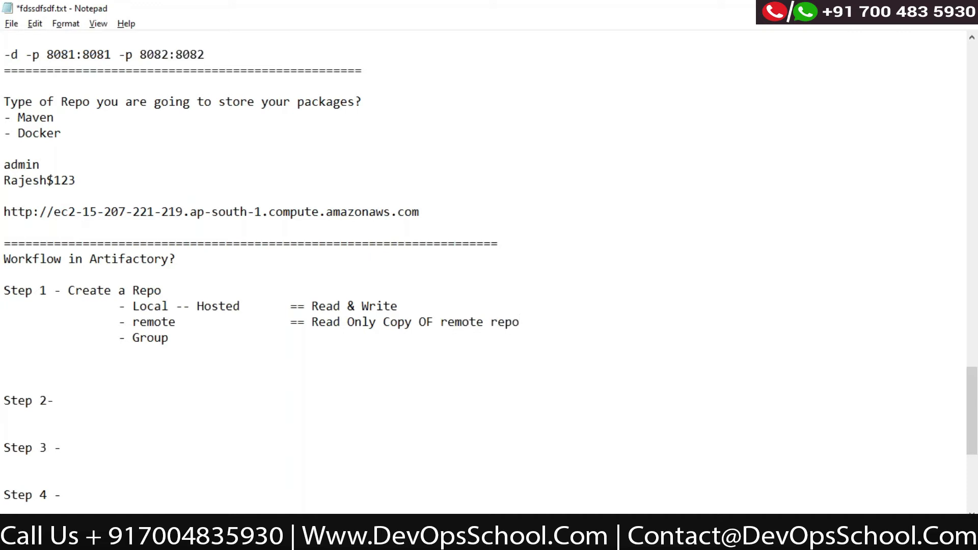
- Describe Group as '== COllection of Local and Remote' and save the notes
{"action": "left_click", "coordinate": [274, 344]}
{"action": "type", "text": "=="}
{"action": "key", "text": "BackSpace"}
{"action": "key", "text": "BackSpace"}
{"action": "key", "text": "BackSpace"}
{"action": "type", "text": "== COllection of Local and Remot"}
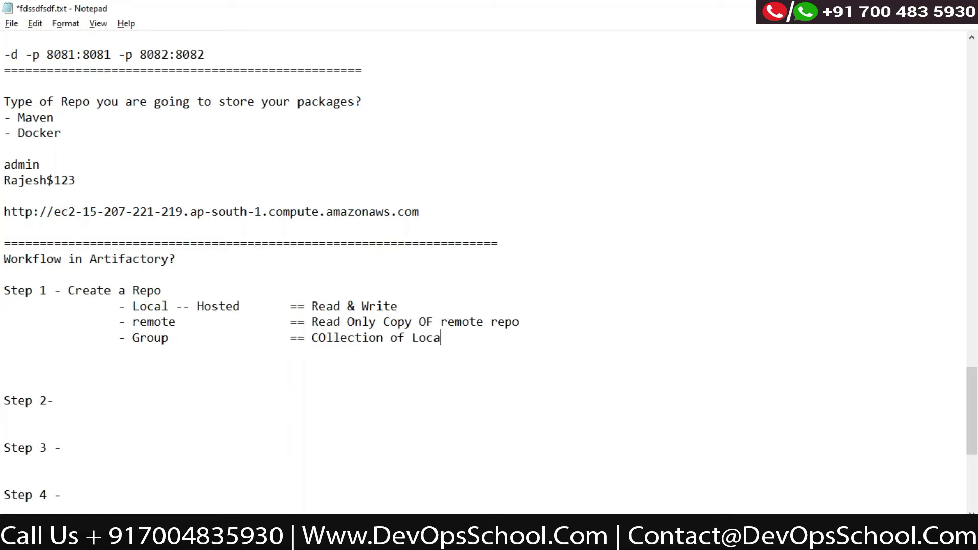
{"action": "key", "text": "ctrl+s"}
- Launch mspaint from the Run dialog
{"action": "left_click", "coordinate": [359, 383]}
{"action": "key", "text": "super+r"}
{"action": "type", "text": "ms"}
{"action": "key", "text": "Down"}
{"action": "key", "text": "Down"}
{"action": "key", "text": "Down"}
{"action": "key", "text": "Down"}
{"action": "key", "text": "Down"}
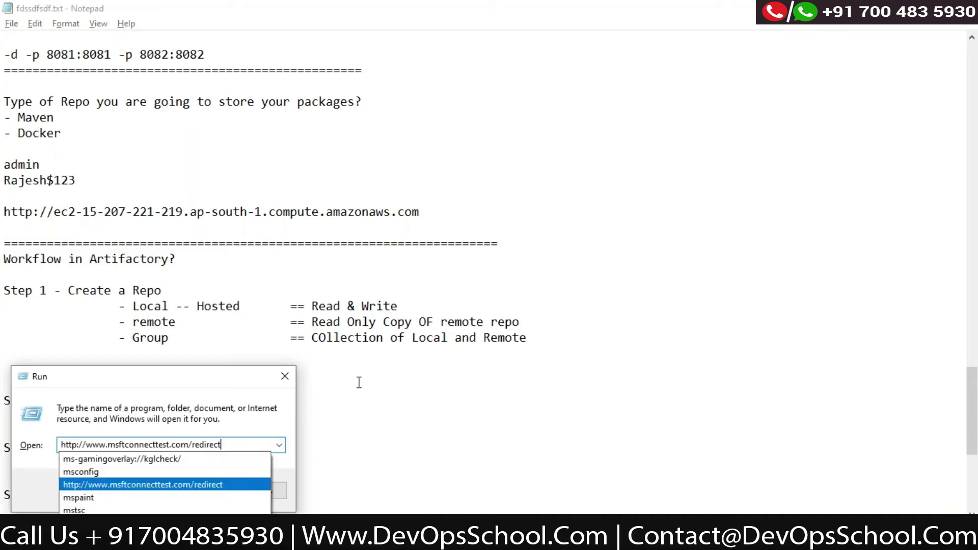
{"action": "key", "text": "Up"}
{"action": "key", "text": "Return"}
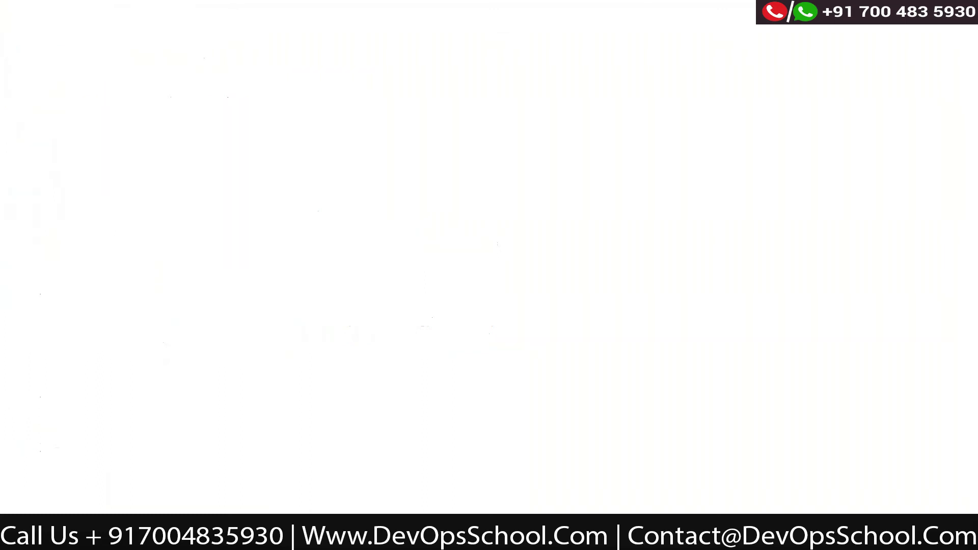
- With a thick pencil, draw two boxes labelled IN and US
{"action": "left_click", "coordinate": [455, 67]}
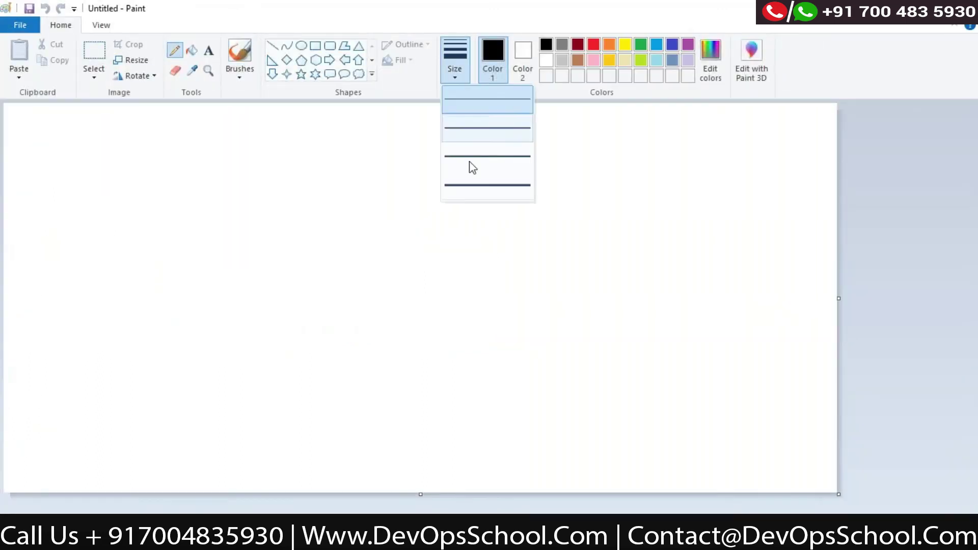
{"action": "left_click", "coordinate": [457, 186]}
{"action": "mouse_move", "coordinate": [134, 143]}
{"action": "left_mouse_down"}
{"action": "mouse_move", "coordinate": [123, 377]}
{"action": "mouse_move", "coordinate": [277, 162]}
{"action": "mouse_move", "coordinate": [122, 154]}
{"action": "left_mouse_up"}
{"action": "left_click_drag", "start_coordinate": [167, 122], "coordinate": [173, 158]}
{"action": "left_click_drag", "start_coordinate": [183, 125], "coordinate": [224, 154]}
{"action": "left_click_drag", "start_coordinate": [213, 117], "coordinate": [223, 153]}
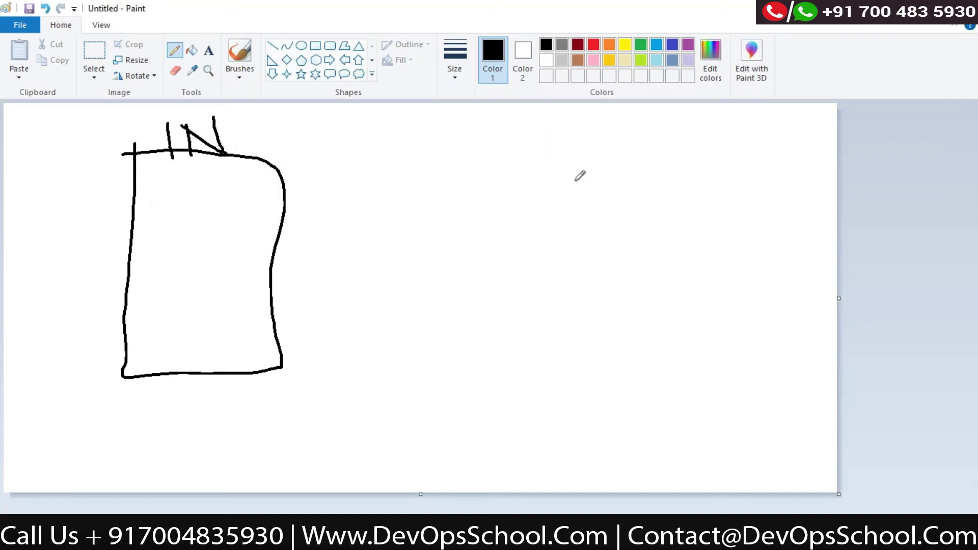
{"action": "mouse_move", "coordinate": [560, 165]}
{"action": "left_mouse_down"}
{"action": "mouse_move", "coordinate": [589, 352]}
{"action": "mouse_move", "coordinate": [693, 359]}
{"action": "left_mouse_up"}
{"action": "mouse_move", "coordinate": [761, 341]}
{"action": "left_mouse_down"}
{"action": "mouse_move", "coordinate": [616, 146]}
{"action": "mouse_move", "coordinate": [545, 159]}
{"action": "left_mouse_up"}
{"action": "mouse_move", "coordinate": [592, 128]}
{"action": "left_mouse_down"}
{"action": "mouse_move", "coordinate": [623, 131]}
{"action": "mouse_move", "coordinate": [626, 152]}
{"action": "left_mouse_up"}
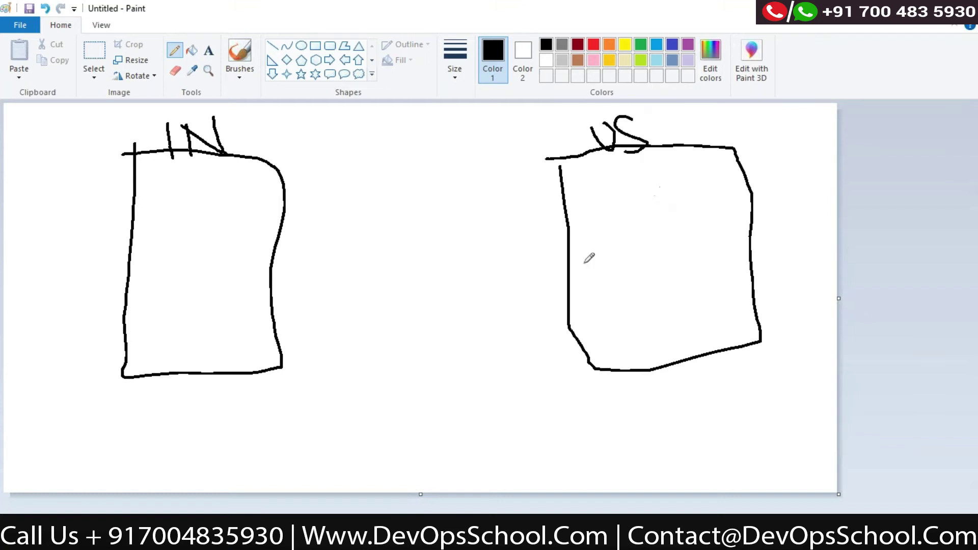
- Draw a dark red user and blue repository in the US box, then in the IN box
{"action": "left_click", "coordinate": [578, 44]}
{"action": "mouse_move", "coordinate": [674, 289]}
{"action": "left_mouse_down"}
{"action": "mouse_move", "coordinate": [674, 305]}
{"action": "mouse_move", "coordinate": [717, 324]}
{"action": "mouse_move", "coordinate": [678, 307]}
{"action": "left_mouse_up"}
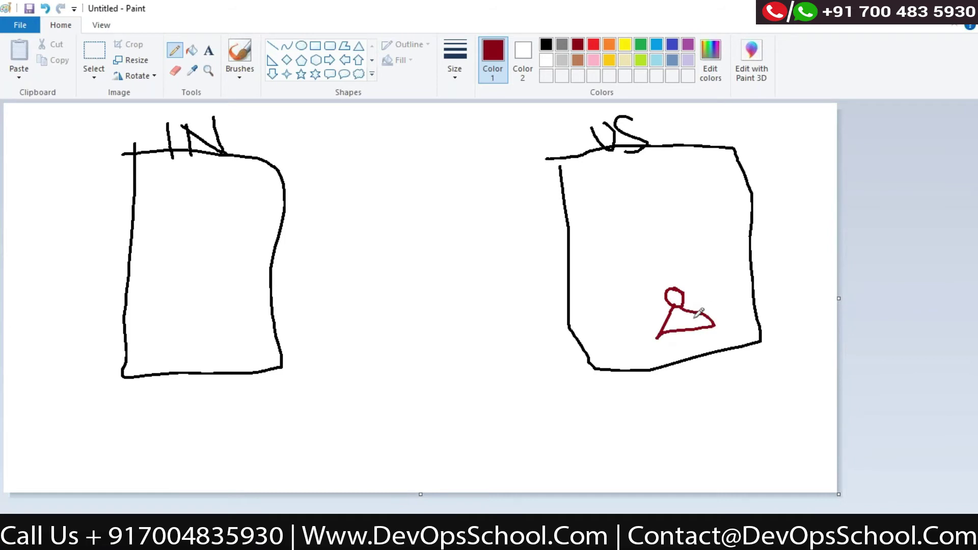
{"action": "left_click", "coordinate": [673, 45]}
{"action": "mouse_move", "coordinate": [600, 174]}
{"action": "left_mouse_down"}
{"action": "mouse_move", "coordinate": [605, 247]}
{"action": "mouse_move", "coordinate": [701, 229]}
{"action": "mouse_move", "coordinate": [667, 172]}
{"action": "mouse_move", "coordinate": [606, 178]}
{"action": "mouse_move", "coordinate": [583, 162]}
{"action": "mouse_move", "coordinate": [593, 179]}
{"action": "mouse_move", "coordinate": [612, 166]}
{"action": "left_mouse_up"}
{"action": "mouse_move", "coordinate": [636, 196]}
{"action": "left_mouse_down"}
{"action": "mouse_move", "coordinate": [628, 235]}
{"action": "mouse_move", "coordinate": [647, 233]}
{"action": "mouse_move", "coordinate": [614, 215]}
{"action": "mouse_move", "coordinate": [657, 220]}
{"action": "mouse_move", "coordinate": [639, 202]}
{"action": "left_mouse_up"}
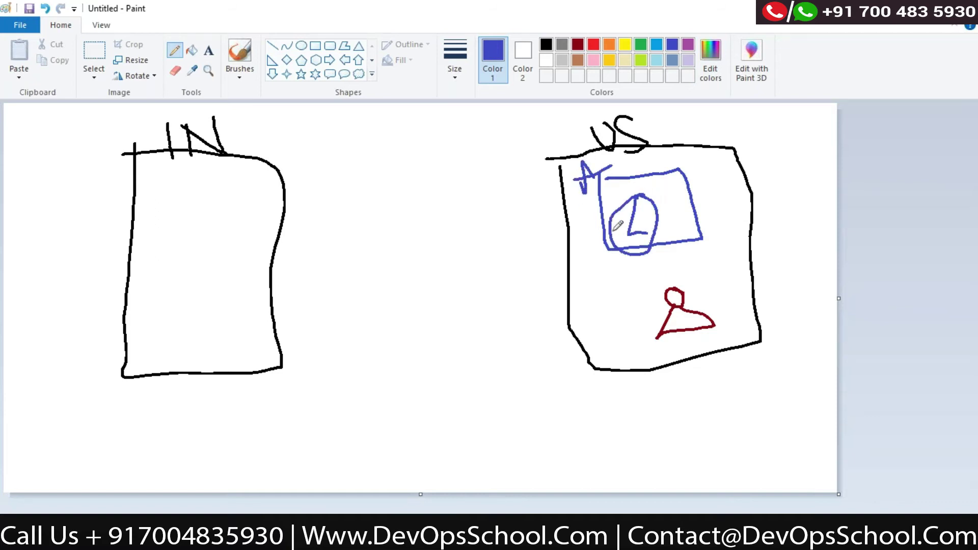
{"action": "mouse_move", "coordinate": [669, 289]}
{"action": "left_mouse_down"}
{"action": "mouse_move", "coordinate": [641, 227]}
{"action": "mouse_move", "coordinate": [673, 292]}
{"action": "mouse_move", "coordinate": [652, 249]}
{"action": "mouse_move", "coordinate": [674, 281]}
{"action": "left_mouse_up"}
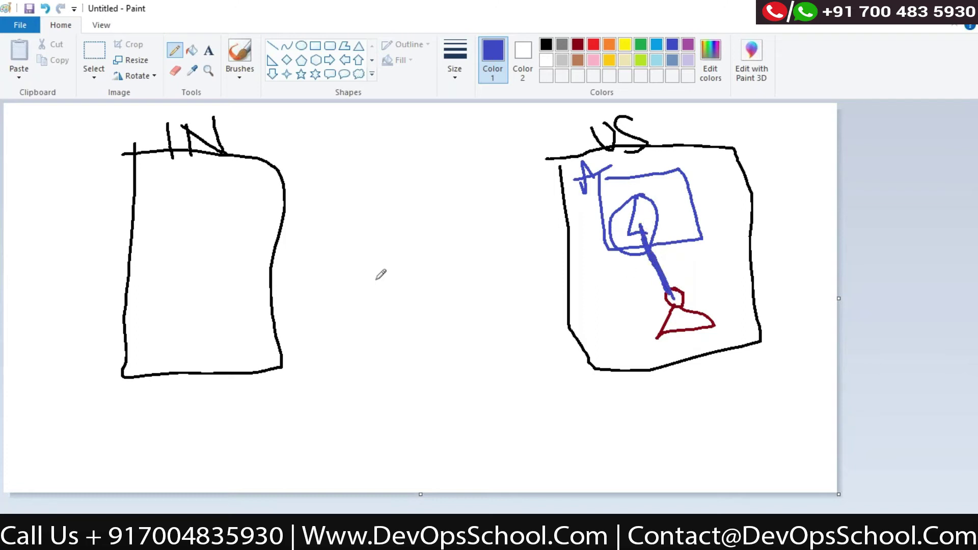
{"action": "left_click_drag", "start_coordinate": [166, 340], "coordinate": [196, 245]}
{"action": "mouse_move", "coordinate": [202, 164]}
{"action": "left_mouse_down"}
{"action": "mouse_move", "coordinate": [227, 223]}
{"action": "mouse_move", "coordinate": [190, 162]}
{"action": "left_mouse_up"}
{"action": "mouse_move", "coordinate": [177, 197]}
{"action": "left_mouse_down"}
{"action": "mouse_move", "coordinate": [171, 220]}
{"action": "mouse_move", "coordinate": [194, 183]}
{"action": "mouse_move", "coordinate": [192, 206]}
{"action": "mouse_move", "coordinate": [221, 215]}
{"action": "mouse_move", "coordinate": [196, 210]}
{"action": "left_mouse_up"}
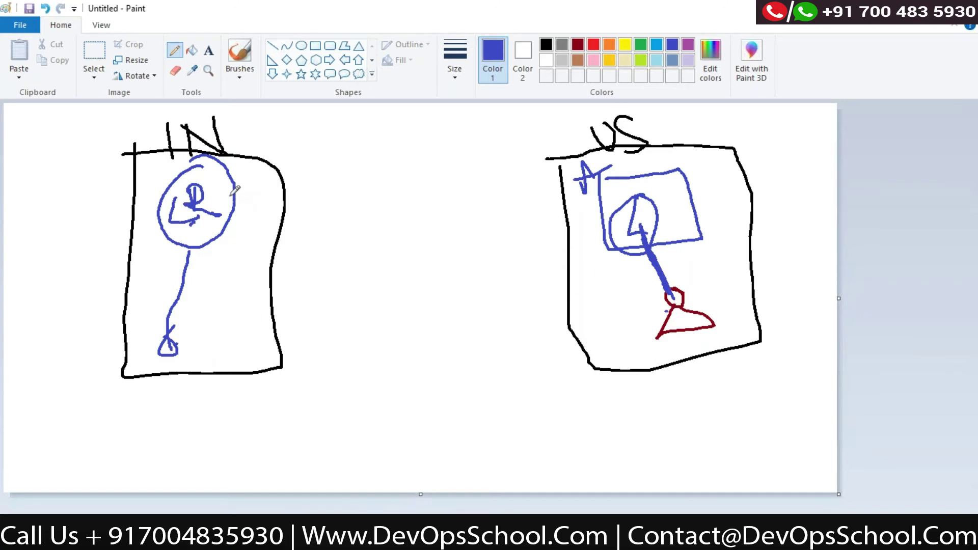
- In red, mark the US repository and link the IN repository to it
{"action": "left_click", "coordinate": [593, 44]}
{"action": "mouse_move", "coordinate": [694, 173]}
{"action": "left_mouse_down"}
{"action": "mouse_move", "coordinate": [680, 208]}
{"action": "mouse_move", "coordinate": [685, 177]}
{"action": "mouse_move", "coordinate": [648, 182]}
{"action": "left_mouse_up"}
{"action": "mouse_move", "coordinate": [212, 198]}
{"action": "left_mouse_down"}
{"action": "mouse_move", "coordinate": [332, 129]}
{"action": "mouse_move", "coordinate": [522, 128]}
{"action": "mouse_move", "coordinate": [643, 162]}
{"action": "mouse_move", "coordinate": [683, 193]}
{"action": "mouse_move", "coordinate": [683, 285]}
{"action": "mouse_move", "coordinate": [712, 275]}
{"action": "mouse_move", "coordinate": [704, 279]}
{"action": "left_mouse_up"}
{"action": "left_click", "coordinate": [619, 230]}
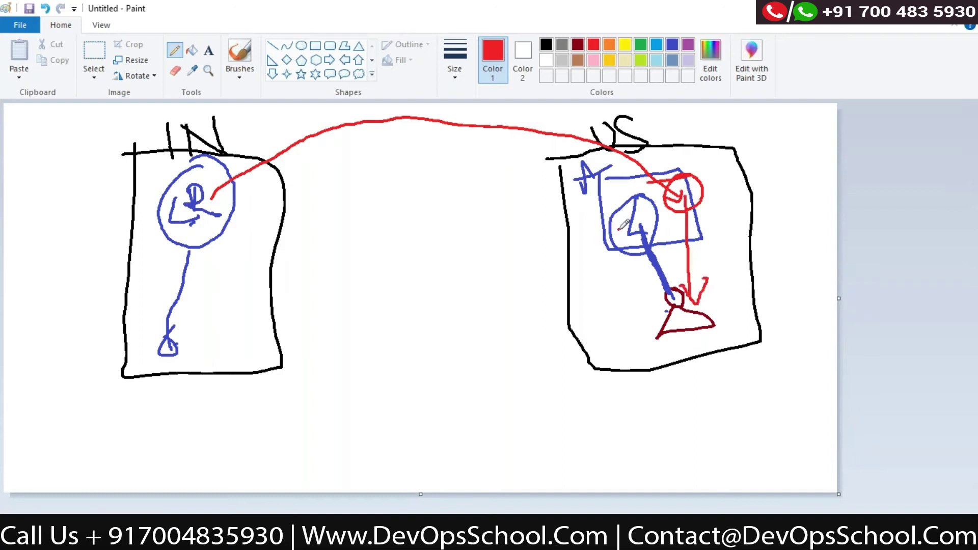
{"action": "mouse_move", "coordinate": [253, 179]}
{"action": "left_mouse_down"}
{"action": "mouse_move", "coordinate": [293, 225]}
{"action": "mouse_move", "coordinate": [250, 178]}
{"action": "left_mouse_up"}
{"action": "mouse_move", "coordinate": [628, 231]}
{"action": "left_mouse_down"}
{"action": "mouse_move", "coordinate": [460, 175]}
{"action": "mouse_move", "coordinate": [288, 193]}
{"action": "mouse_move", "coordinate": [261, 202]}
{"action": "mouse_move", "coordinate": [214, 319]}
{"action": "mouse_move", "coordinate": [225, 319]}
{"action": "mouse_move", "coordinate": [220, 298]}
{"action": "mouse_move", "coordinate": [217, 321]}
{"action": "mouse_move", "coordinate": [272, 300]}
{"action": "left_mouse_up"}
- Draw red links from the US repository to the IN user, then select 'Read & Write' in the notes
{"action": "left_click", "coordinate": [191, 341]}
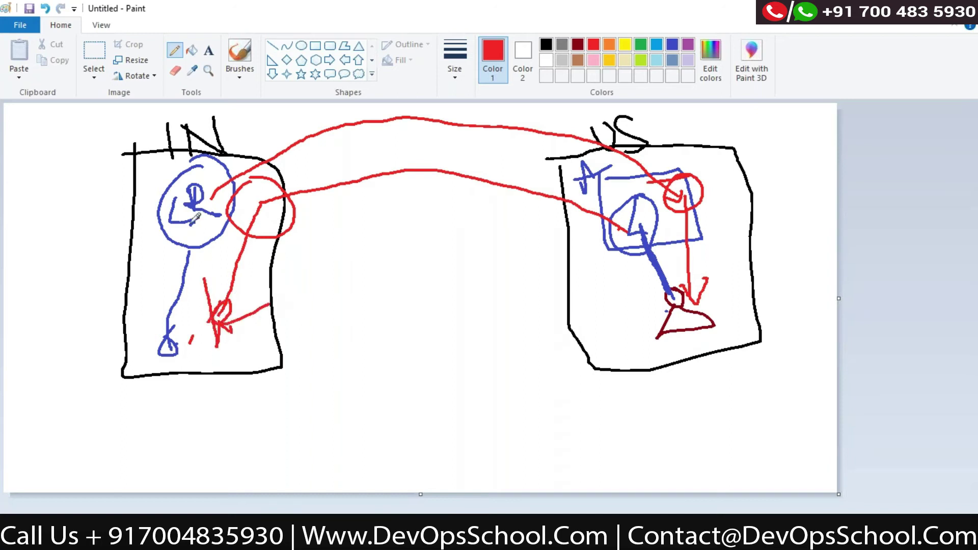
{"action": "mouse_move", "coordinate": [162, 331]}
{"action": "left_mouse_down"}
{"action": "mouse_move", "coordinate": [200, 307]}
{"action": "mouse_move", "coordinate": [260, 217]}
{"action": "left_mouse_up"}
{"action": "left_click", "coordinate": [194, 351]}
{"action": "left_click_drag", "start_coordinate": [641, 230], "coordinate": [148, 335]}
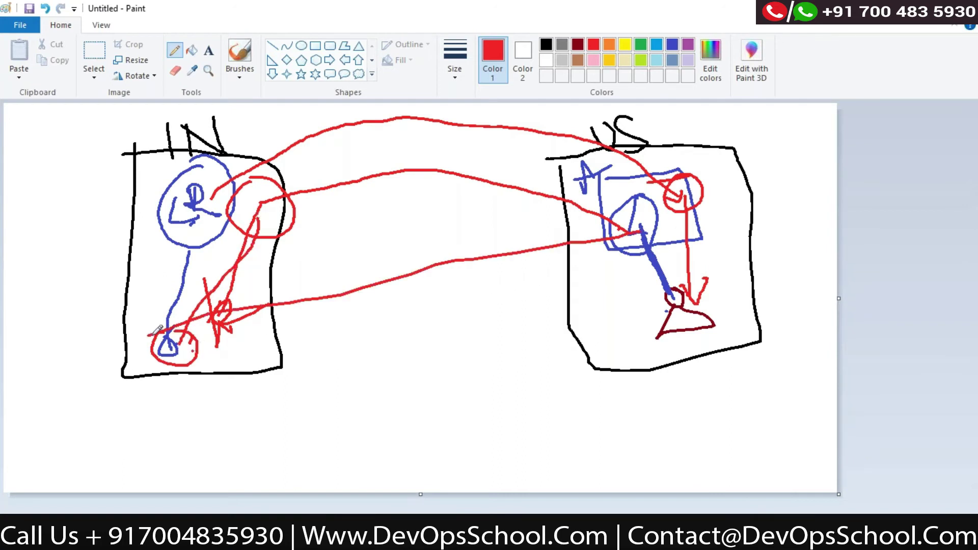
{"action": "left_click_drag", "start_coordinate": [614, 220], "coordinate": [131, 315]}
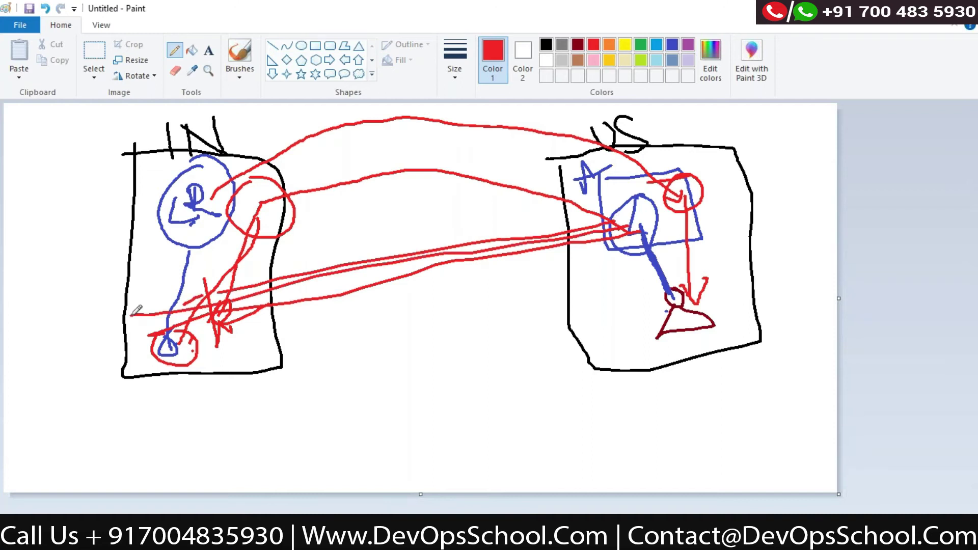
{"action": "mouse_move", "coordinate": [622, 211]}
{"action": "left_mouse_down"}
{"action": "mouse_move", "coordinate": [184, 298]}
{"action": "mouse_move", "coordinate": [245, 273]}
{"action": "mouse_move", "coordinate": [206, 302]}
{"action": "left_mouse_up"}
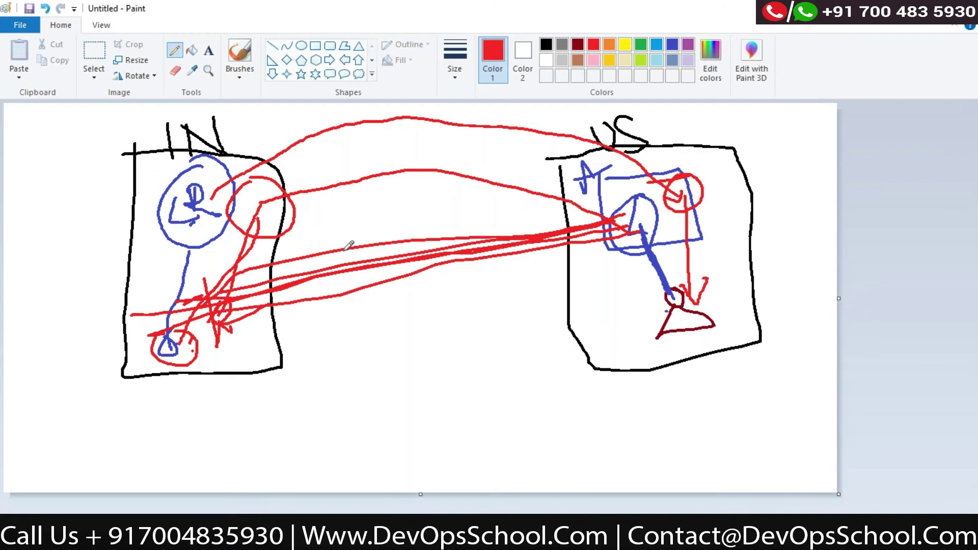
{"action": "key", "text": "alt+Tab"}
{"action": "left_click_drag", "start_coordinate": [132, 310], "coordinate": [473, 306]}
{"action": "double_click", "coordinate": [159, 337]}
{"action": "left_click", "coordinate": [362, 323]}
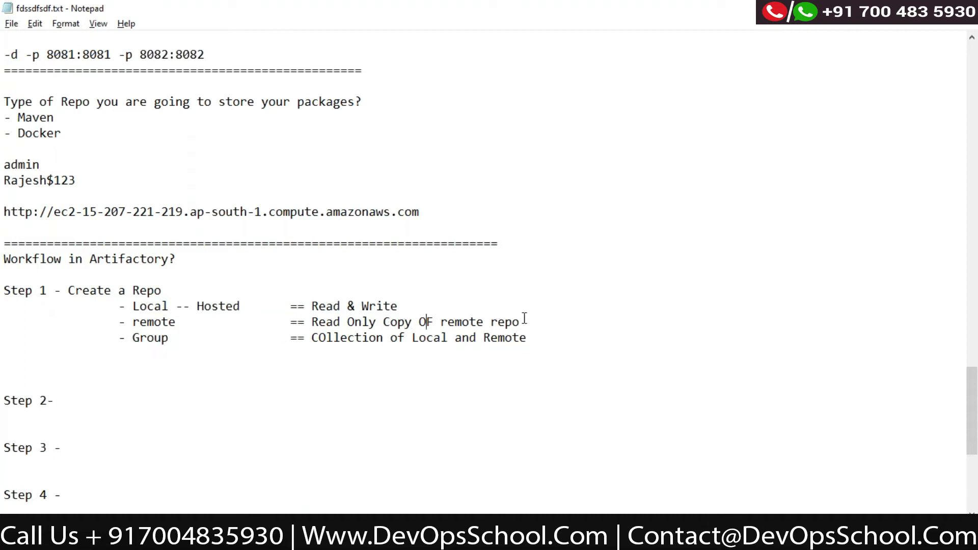
{"action": "left_click_drag", "start_coordinate": [524, 319], "coordinate": [420, 312]}
{"action": "left_click", "coordinate": [138, 346]}
{"action": "left_click_drag", "start_coordinate": [326, 337], "coordinate": [552, 336]}
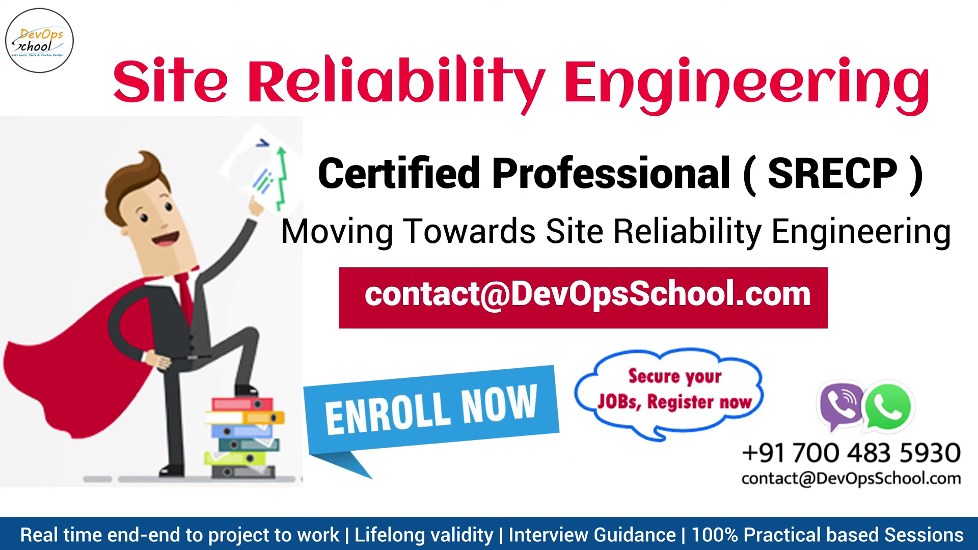
{"action": "left_click_drag", "start_coordinate": [527, 337], "coordinate": [61, 306]}
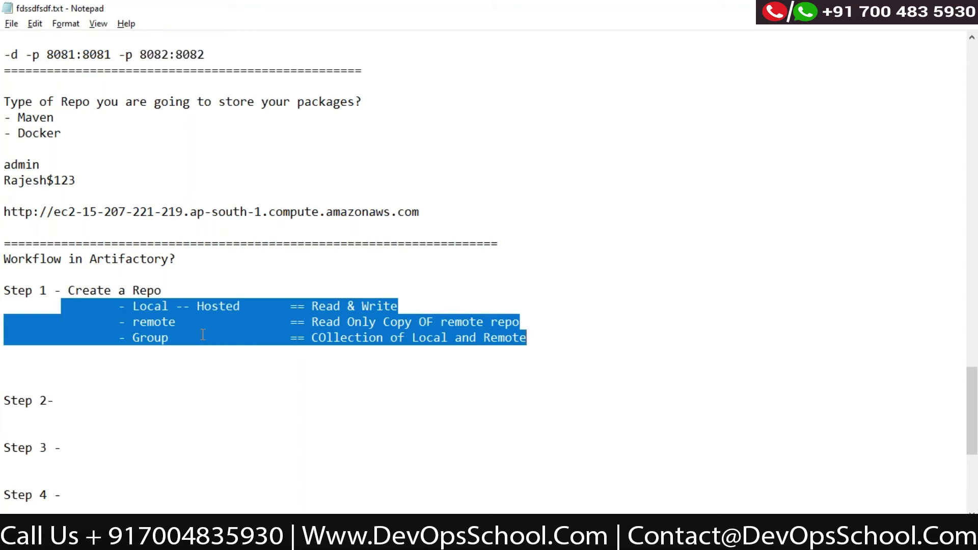
{"action": "left_click_drag", "start_coordinate": [563, 332], "coordinate": [4, 291]}
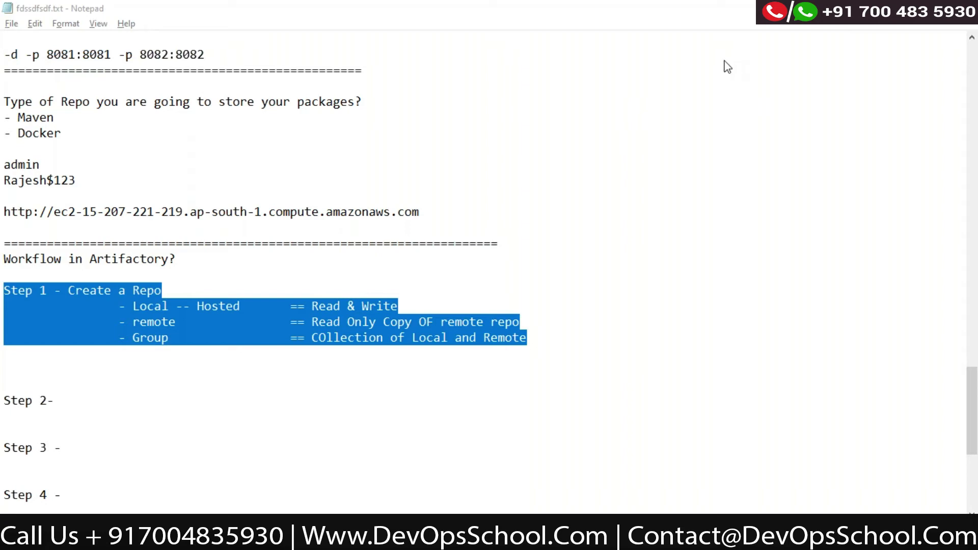
{"action": "left_click", "coordinate": [551, 119]}
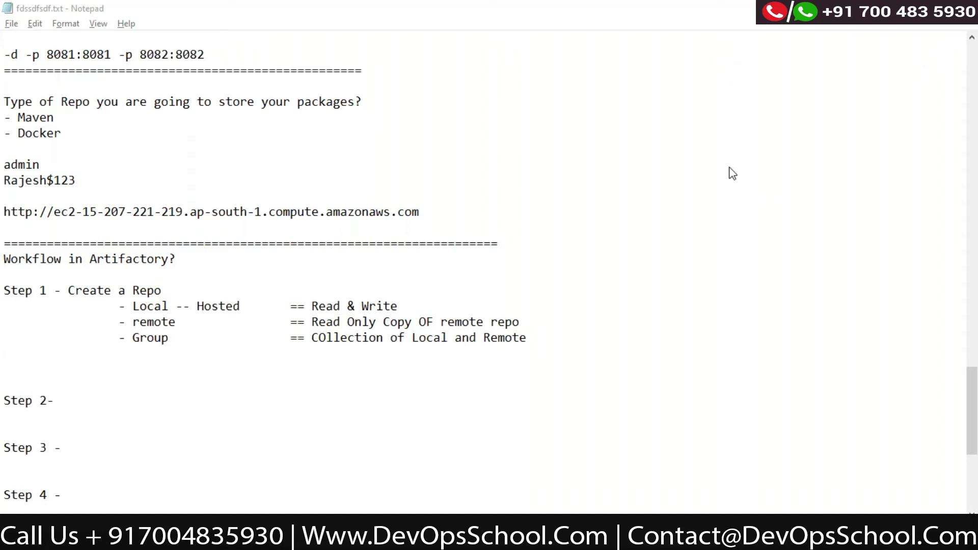
{"action": "left_click", "coordinate": [576, 158]}
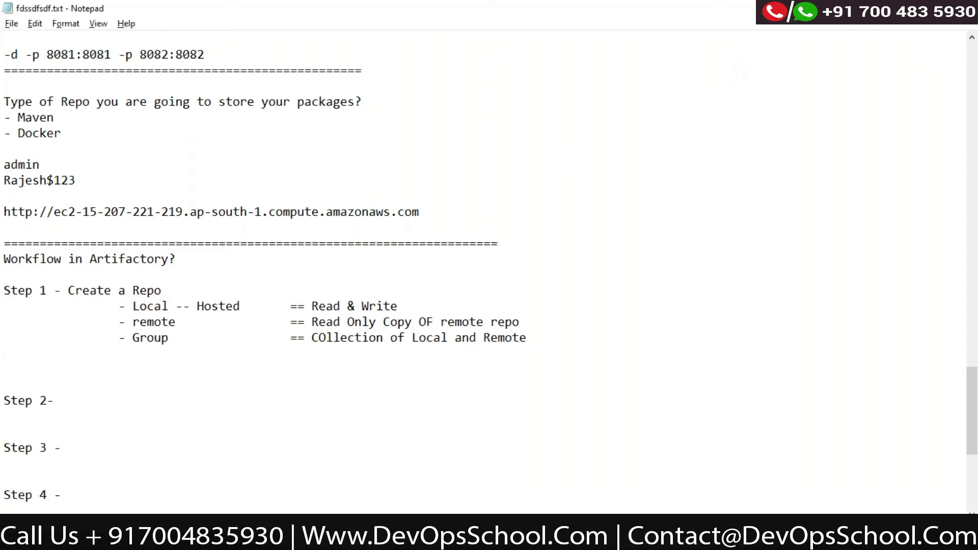
- Glance at the Paint diagram, then add a blank line below the remote repo line in the notes
{"action": "key", "text": "alt+Tab"}
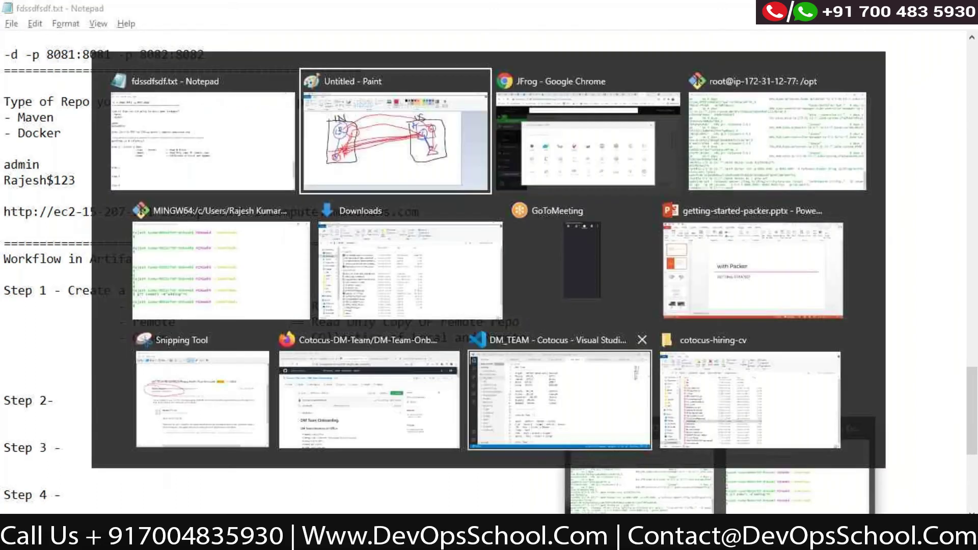
{"action": "key", "text": "alt+Tab"}
{"action": "left_click", "coordinate": [529, 326]}
{"action": "key", "text": "Return"}
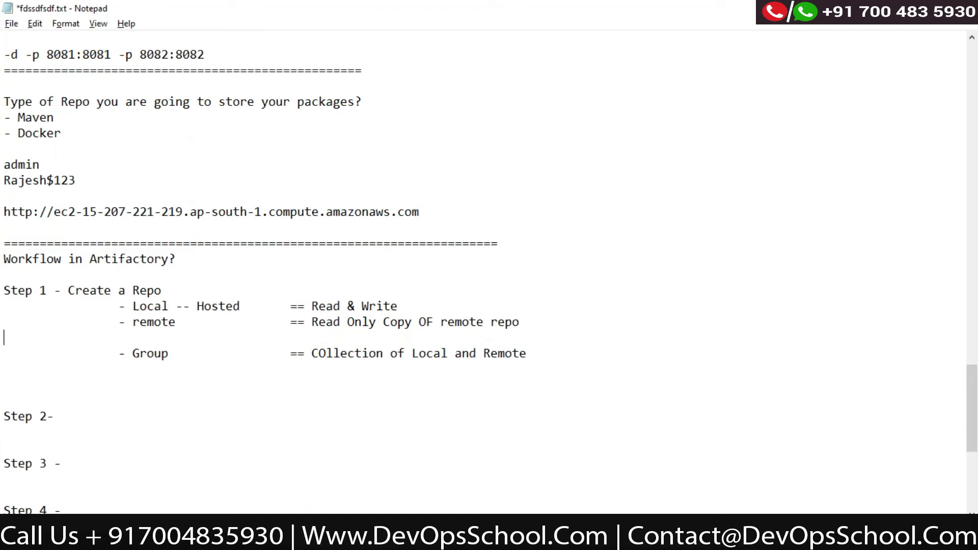
- Make the Group line read 'Collection of Local(S) and Remote(S)' and save the notes
{"action": "left_click_drag", "start_coordinate": [171, 353], "coordinate": [131, 349]}
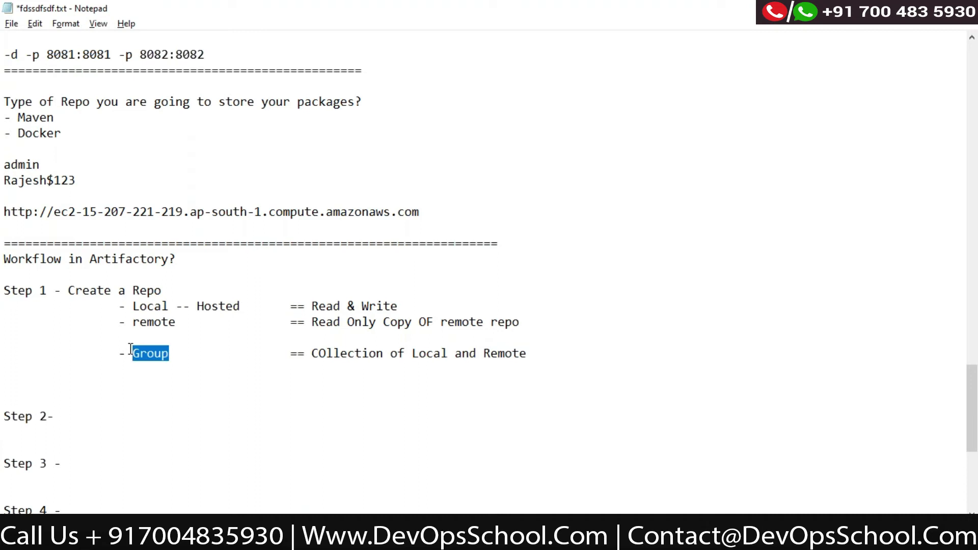
{"action": "double_click", "coordinate": [131, 352]}
{"action": "left_click_drag", "start_coordinate": [132, 306], "coordinate": [177, 323]}
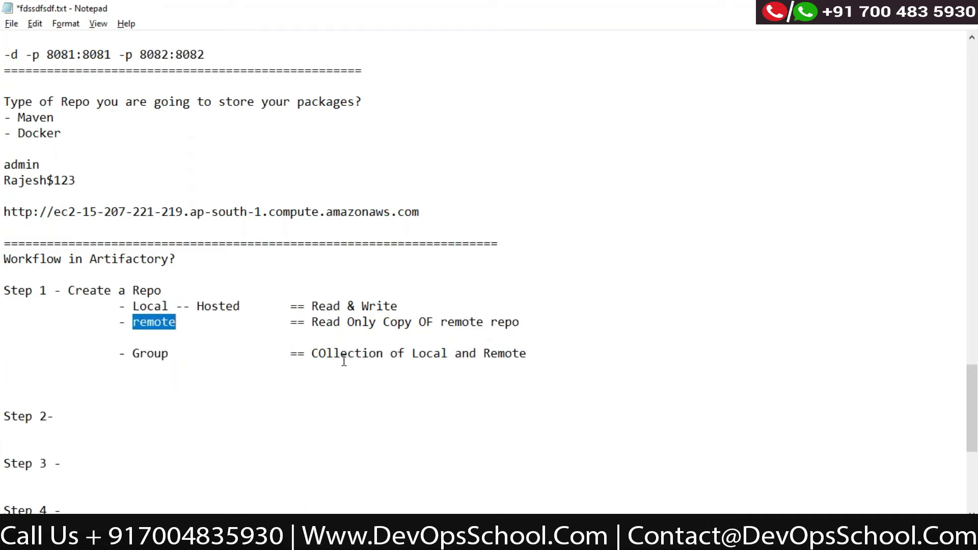
{"action": "left_click", "coordinate": [454, 353]}
{"action": "type", "text": "(S)"}
{"action": "left_click", "coordinate": [564, 351]}
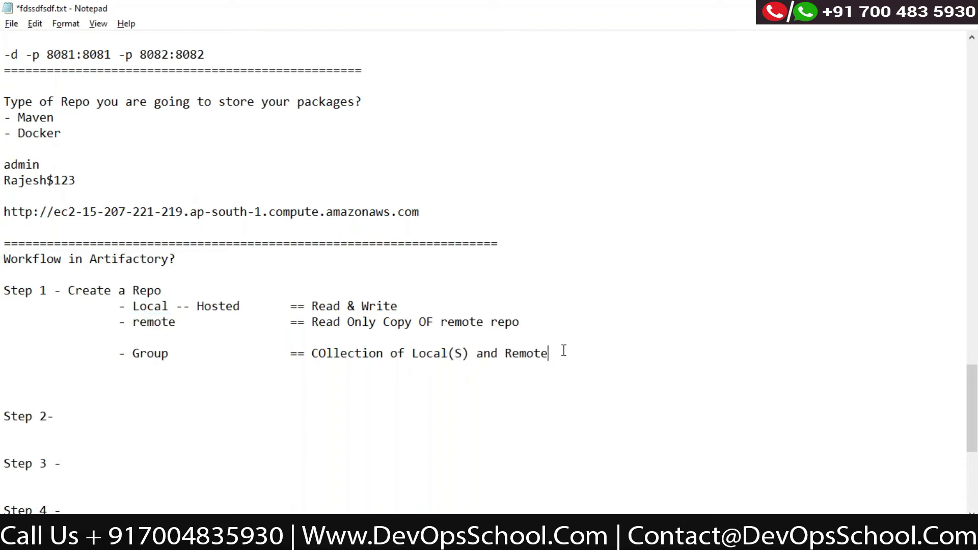
{"action": "type", "text": "(S)"}
{"action": "key", "text": "ctrl+s"}
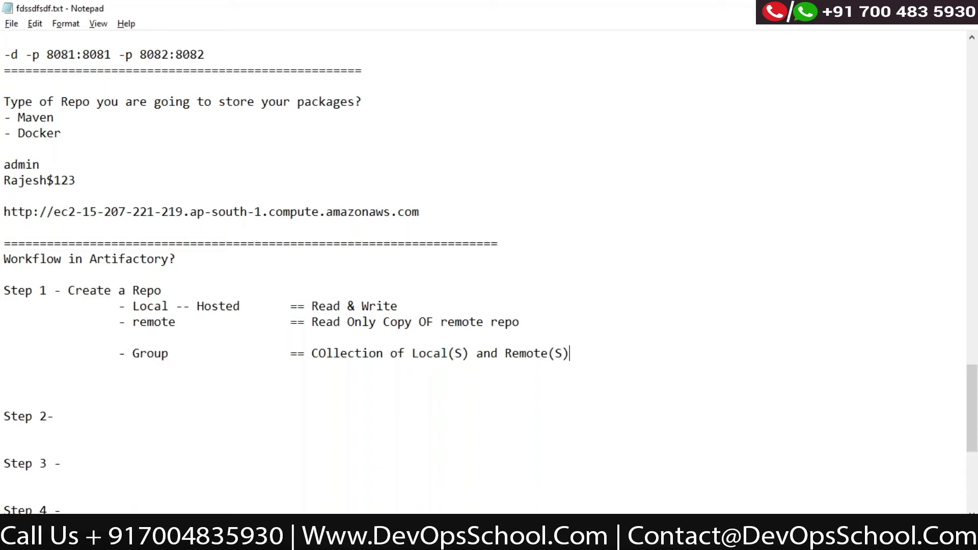
- Add a blank line above Group and start an indented 'packa - LR1' line beneath it
{"action": "double_click", "coordinate": [149, 322]}
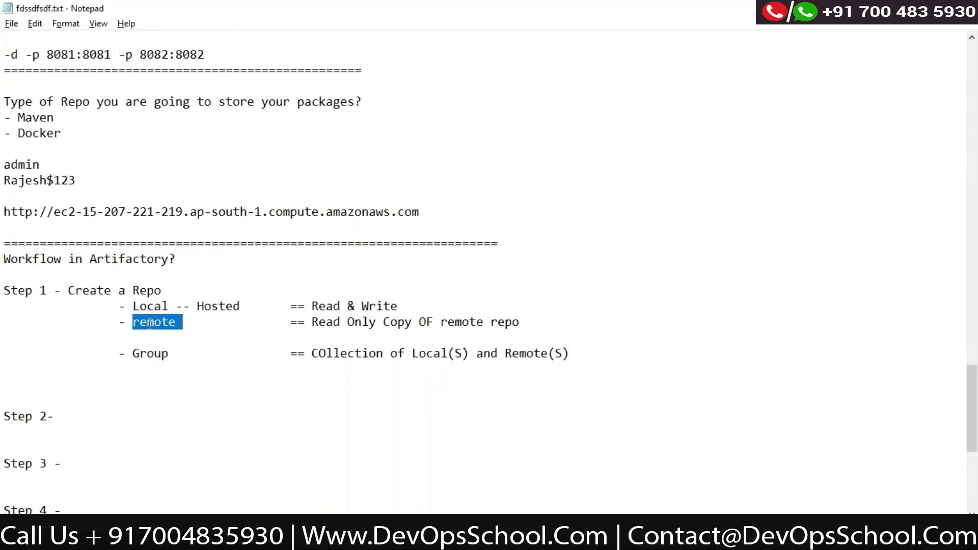
{"action": "left_click", "coordinate": [458, 334]}
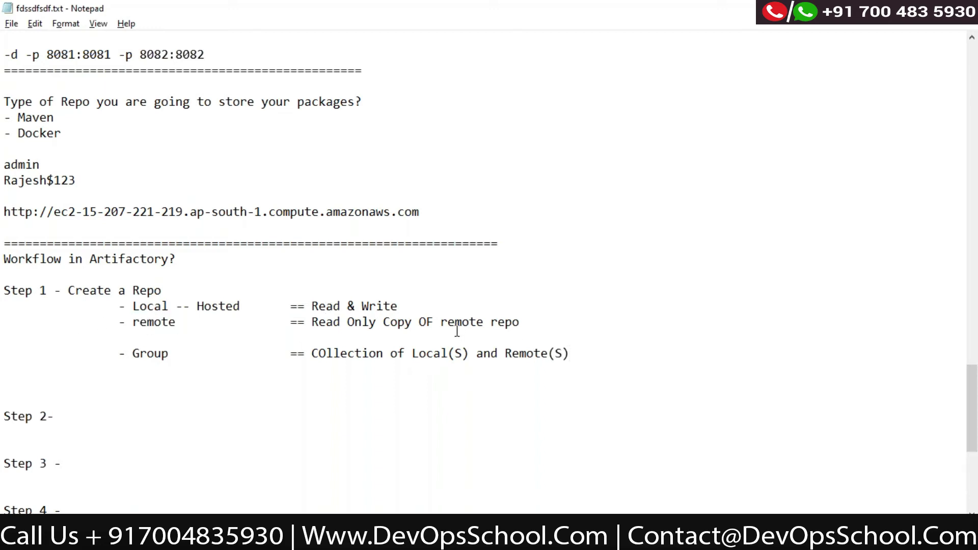
{"action": "key", "text": "Return"}
{"action": "left_click", "coordinate": [100, 401]}
{"action": "key", "text": "Tab"}
{"action": "type", "text": "packa - LR1"}
- Correct the first entry to pack1 and add a 'pack2 - LR2' line below it
{"action": "key", "text": "Return"}
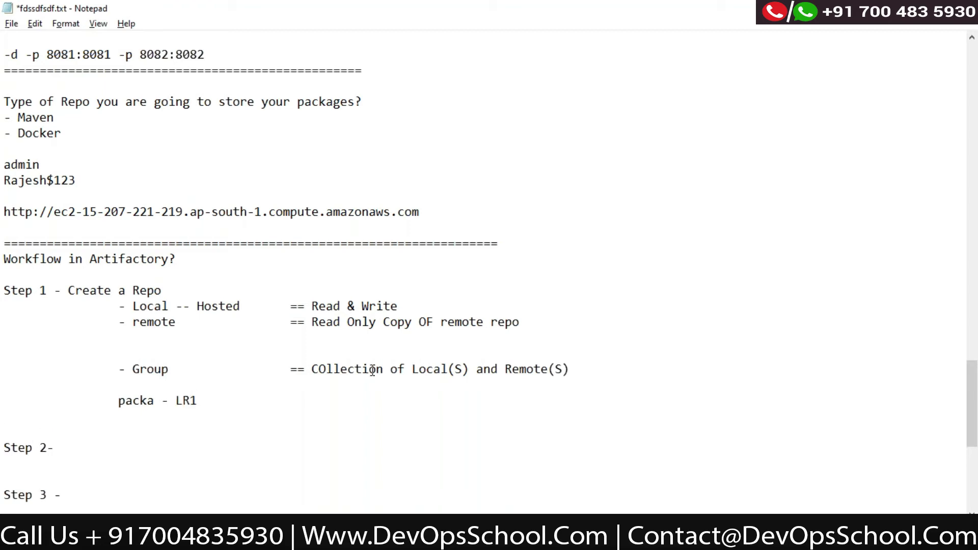
{"action": "left_click_drag", "start_coordinate": [146, 401], "coordinate": [116, 401]}
{"action": "type", "text": "2"}
{"action": "type", "text": "1"}
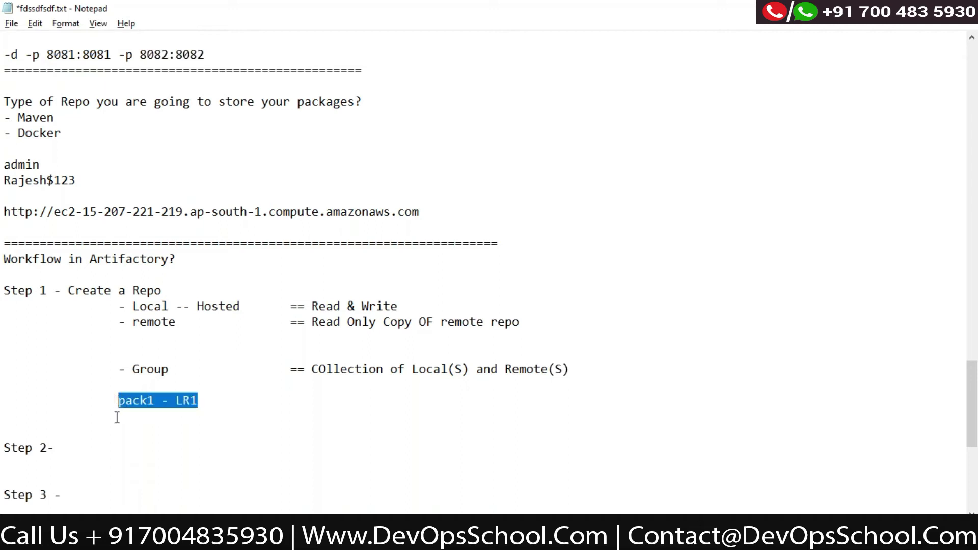
{"action": "left_click", "coordinate": [116, 417]}
{"action": "key", "text": "Tab"}
{"action": "key", "text": "Tab"}
{"action": "type", "text": "pack1 - LR1"}
{"action": "left_click_drag", "start_coordinate": [147, 417], "coordinate": [199, 416]}
{"action": "type", "text": "2"}
{"action": "left_click", "coordinate": [196, 420]}
{"action": "type", "text": "2"}
- Add a 'pack3 - RR1' line below pack2
{"action": "left_click", "coordinate": [115, 415]}
{"action": "left_click", "coordinate": [216, 416]}
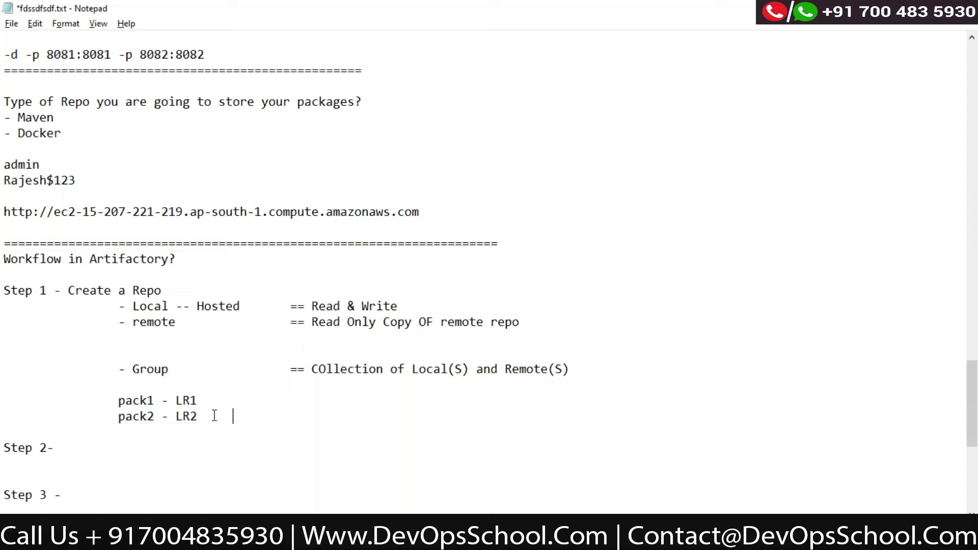
{"action": "key", "text": "Return"}
{"action": "key", "text": "Tab"}
{"action": "key", "text": "Tab"}
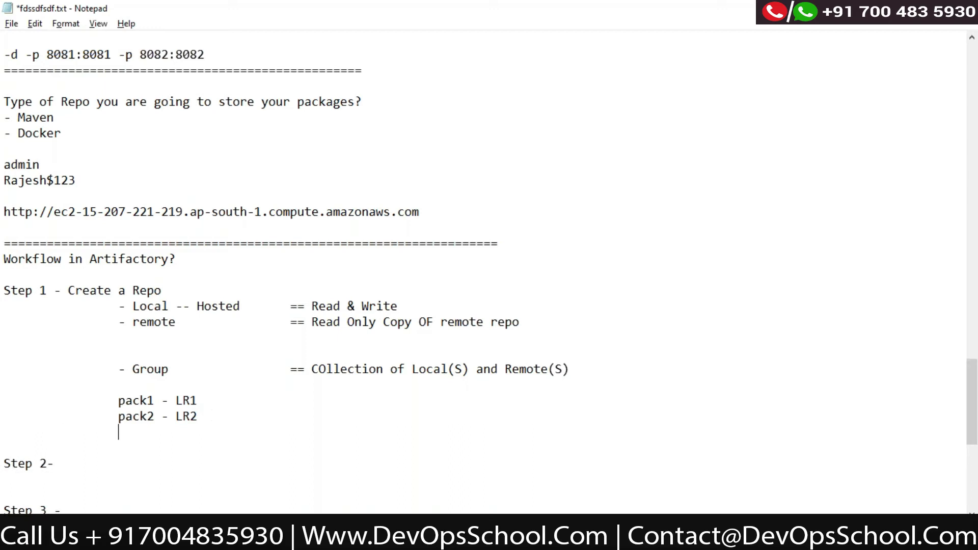
{"action": "type", "text": "pack2 - LR2"}
{"action": "left_click_drag", "start_coordinate": [156, 432], "coordinate": [118, 433]}
{"action": "type", "text": "3"}
{"action": "left_click", "coordinate": [183, 432]}
{"action": "type", "text": "R1"}
- Add a 'pack4 - RR2' line below pack3 and save the notes
{"action": "left_click", "coordinate": [119, 447]}
{"action": "type", "text": "v"}
{"action": "key", "text": "BackSpace"}
{"action": "type", "text": "pack3 - RR1"}
{"action": "left_click_drag", "start_coordinate": [155, 448], "coordinate": [147, 448]}
{"action": "type", "text": "4"}
{"action": "left_click_drag", "start_coordinate": [201, 454], "coordinate": [13, 400]}
{"action": "type", "text": "2"}
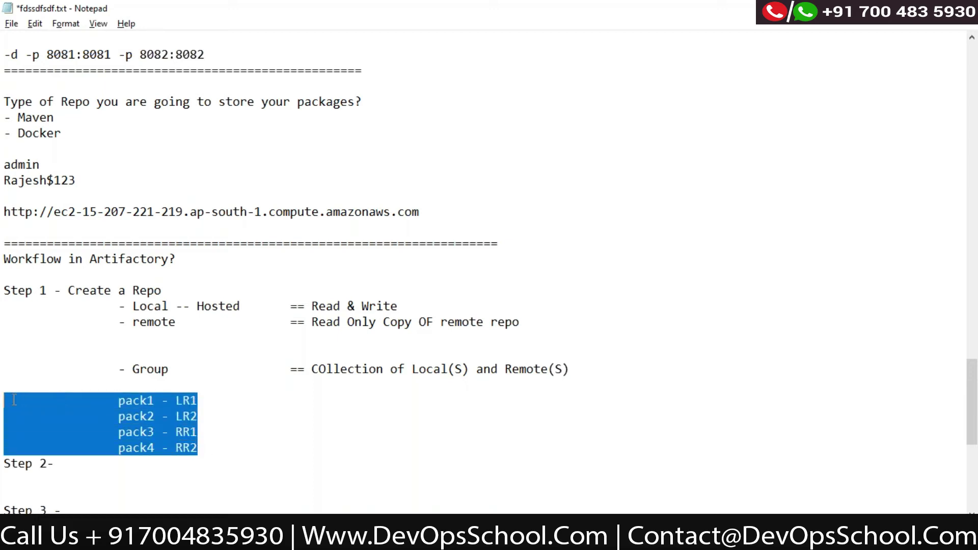
{"action": "key", "text": "ctrl+s"}
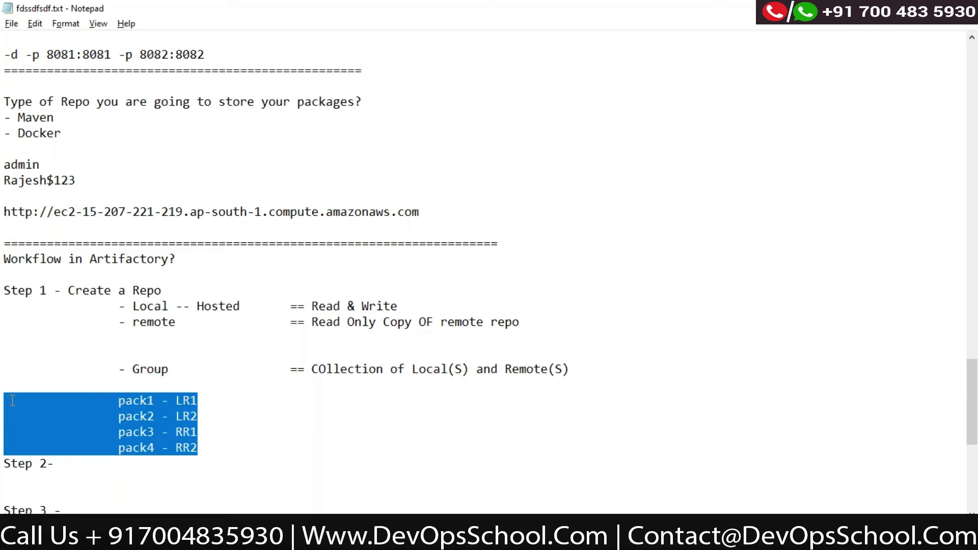
- Add a dashed rule and a 'url - group' line under pack4, then save
{"action": "left_click", "coordinate": [191, 433]}
{"action": "key", "text": "Return"}
{"action": "key", "text": "Tab"}
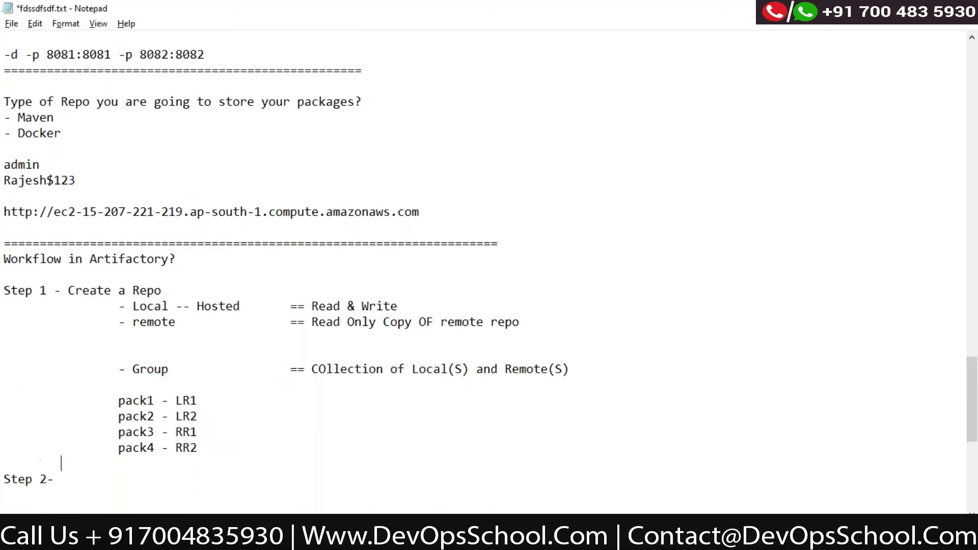
{"action": "type", "text": "------------"}
{"action": "key", "text": "Return"}
{"action": "key", "text": "Tab"}
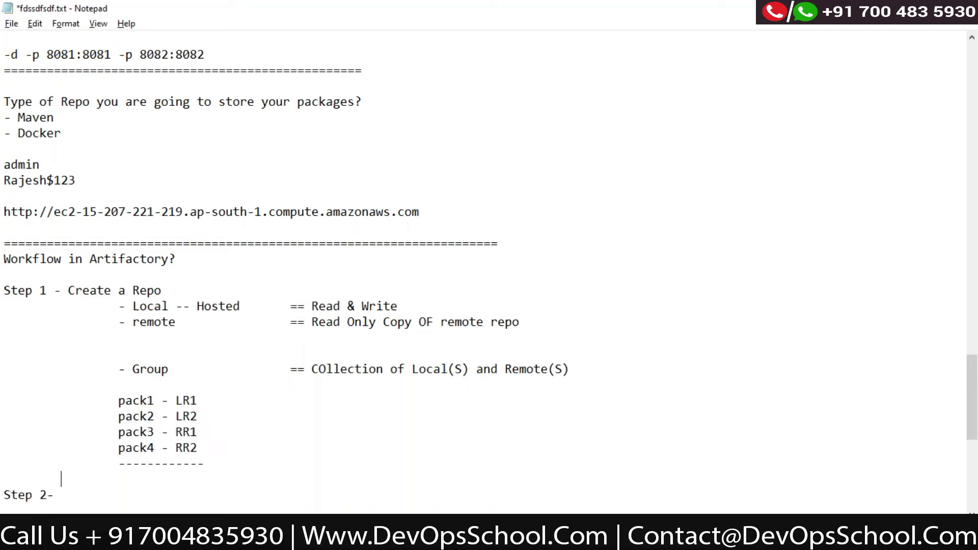
{"action": "type", "text": "url"}
{"action": "key", "text": "ctrl+s"}
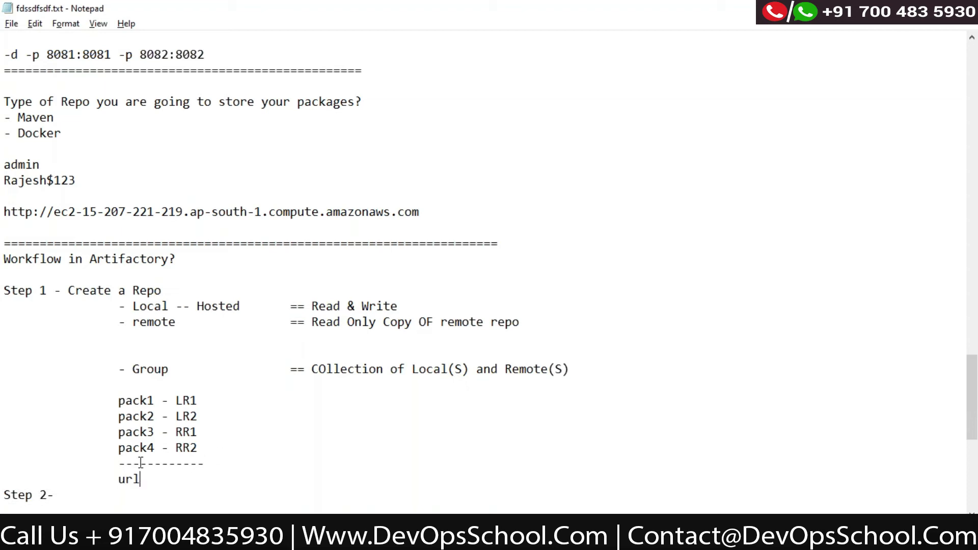
{"action": "type", "text": "- group"}
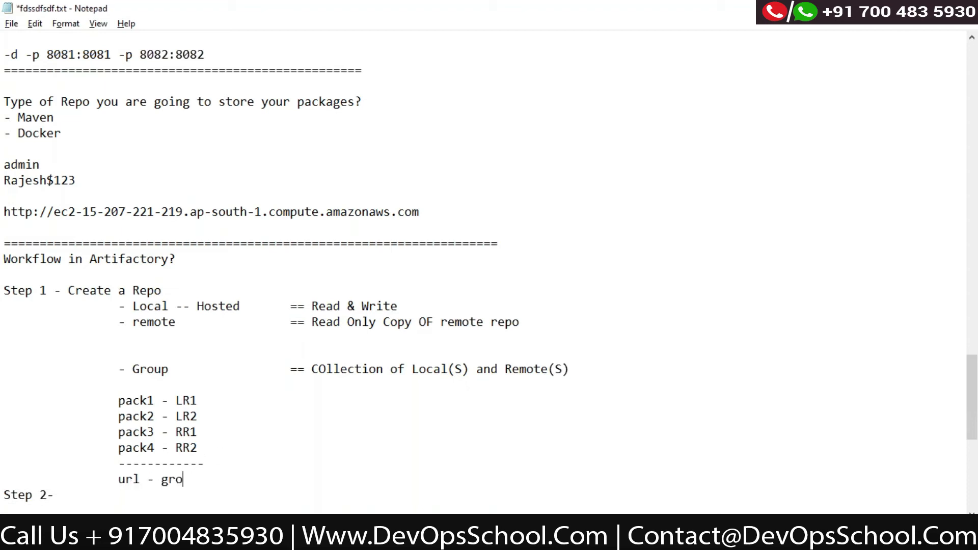
{"action": "key", "text": "ctrl+s"}
- Highlight Group, Local, Remote and 'url - group' to tie the example to the repo definitions
{"action": "left_click_drag", "start_coordinate": [139, 369], "coordinate": [156, 362]}
{"action": "left_click_drag", "start_coordinate": [332, 369], "coordinate": [411, 380]}
{"action": "double_click", "coordinate": [430, 369]}
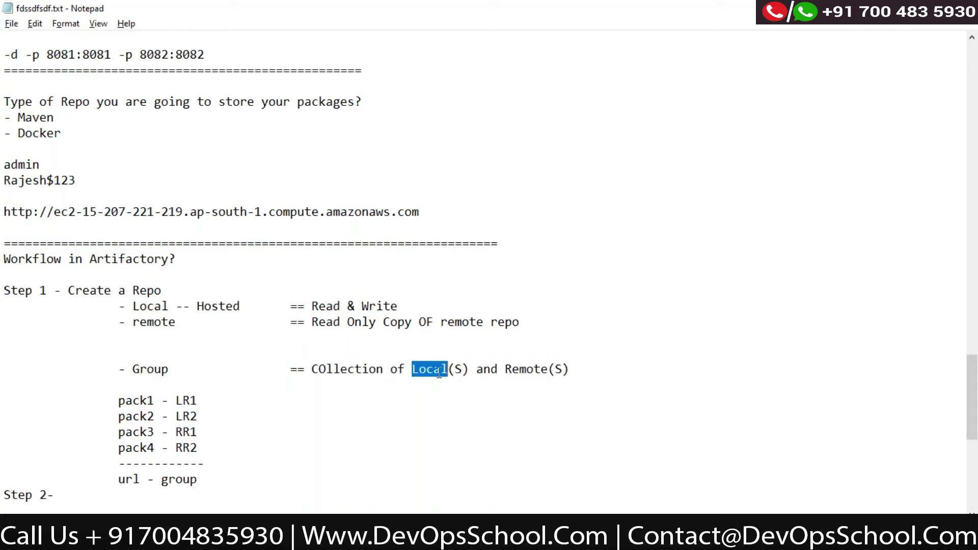
{"action": "left_click", "coordinate": [518, 369]}
{"action": "double_click", "coordinate": [518, 369]}
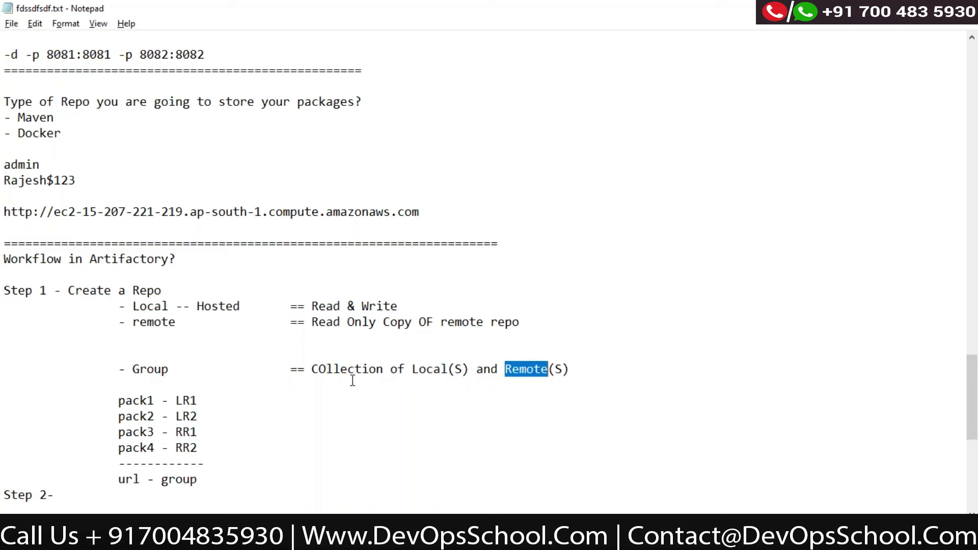
{"action": "left_click_drag", "start_coordinate": [198, 480], "coordinate": [109, 479]}
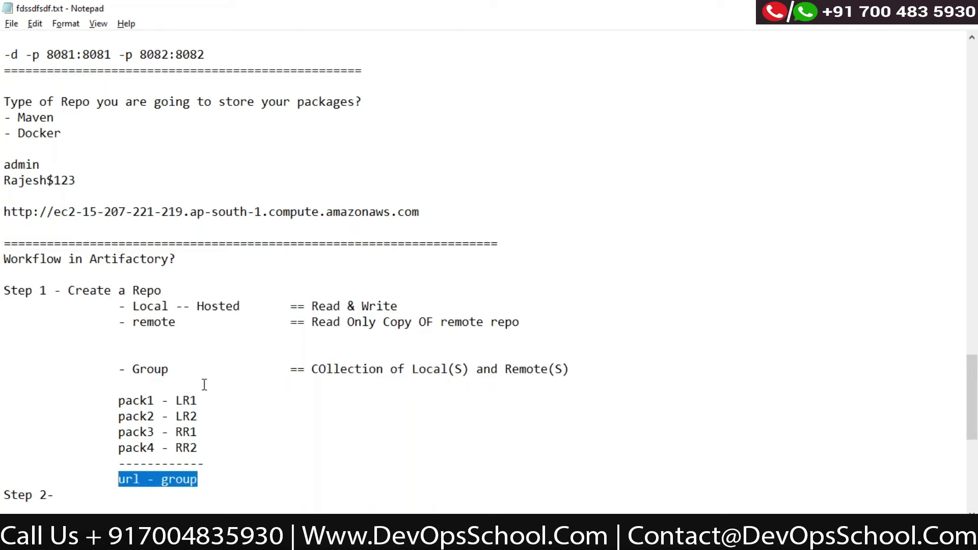
{"action": "double_click", "coordinate": [144, 306]}
{"action": "double_click", "coordinate": [152, 321]}
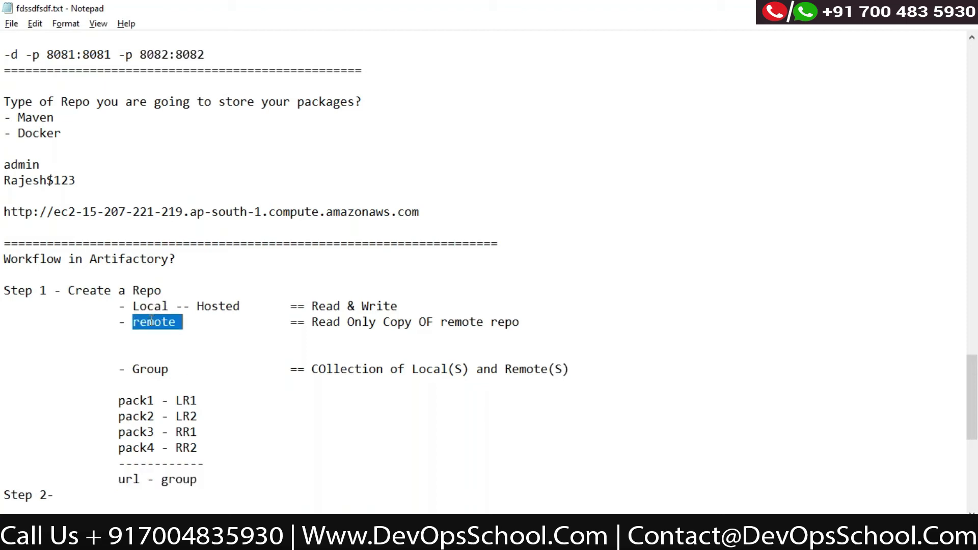
{"action": "scroll", "coordinate": [163, 334], "scroll_direction": "down", "scroll_amount": 3}
{"action": "double_click", "coordinate": [164, 338]}
{"action": "left_click_drag", "start_coordinate": [165, 338], "coordinate": [97, 254]}
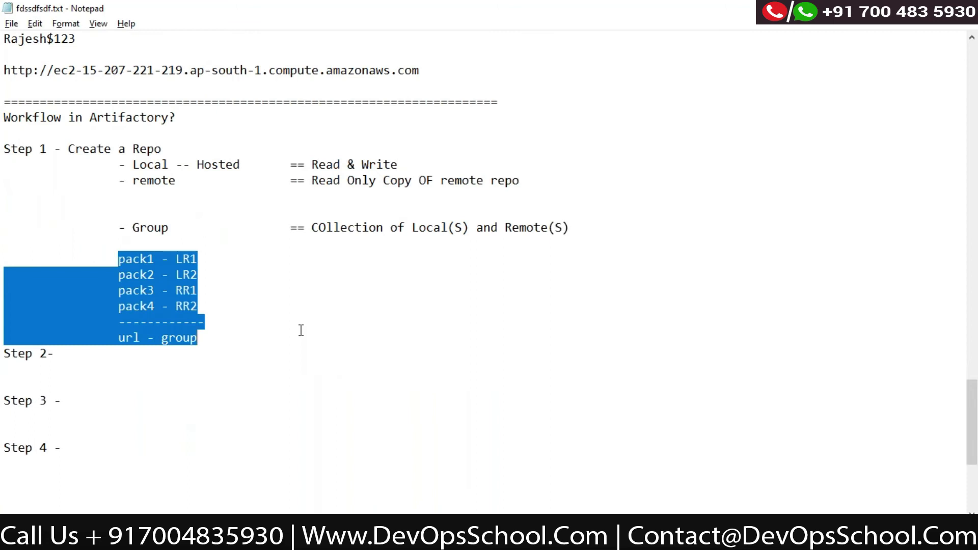
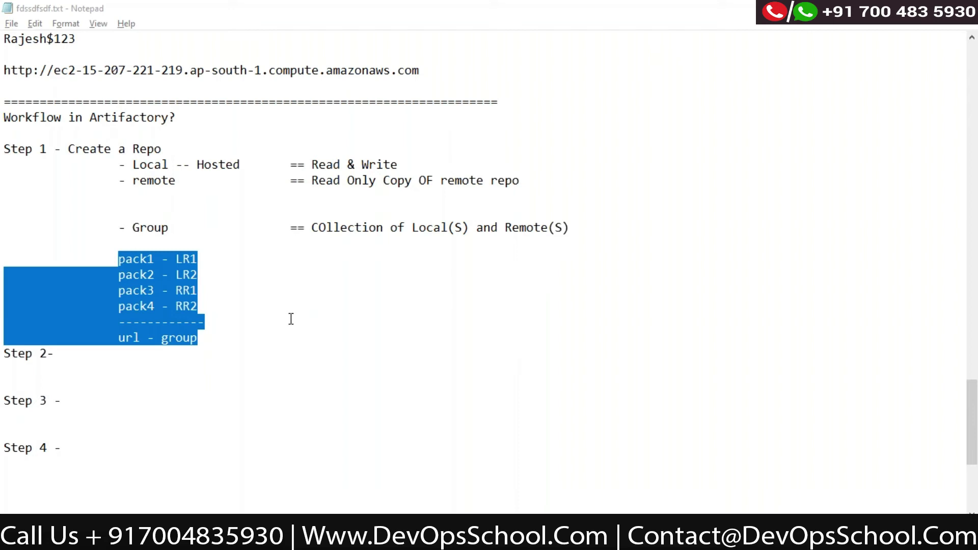
- Review the repo types and the Group entry in the Notepad notes, then return to the package type chooser
{"action": "key", "text": "alt+Tab"}
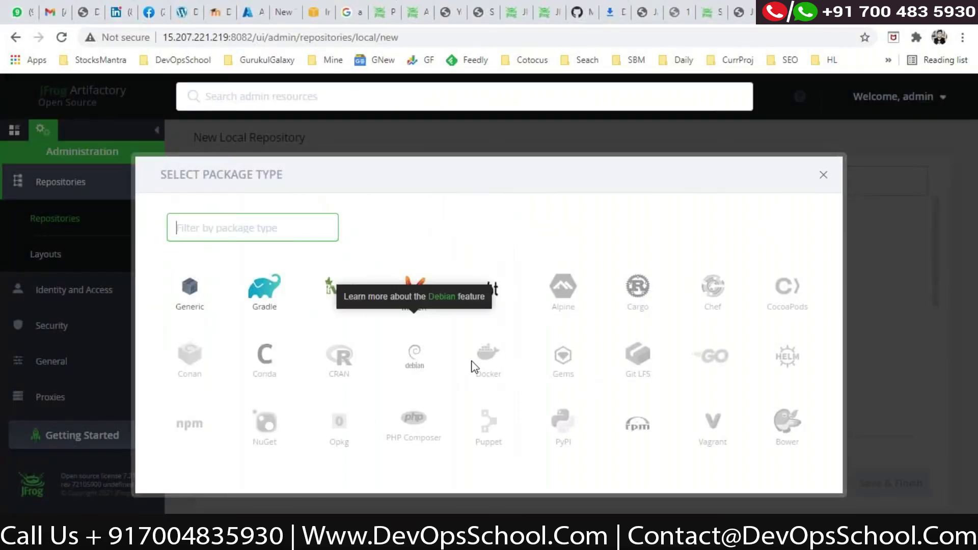
{"action": "key", "text": "alt+Tab"}
{"action": "left_click_drag", "start_coordinate": [74, 149], "coordinate": [184, 177]}
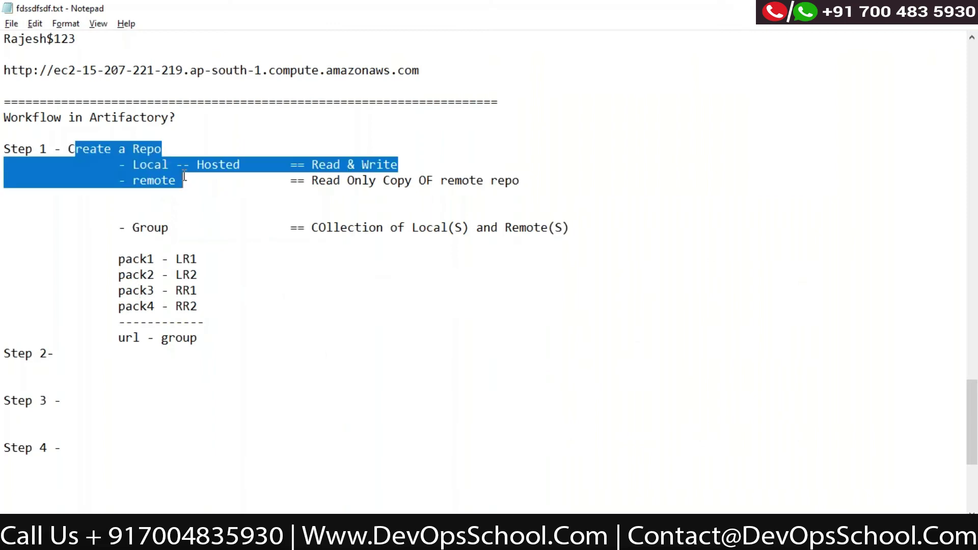
{"action": "left_click", "coordinate": [133, 177]}
{"action": "double_click", "coordinate": [153, 228]}
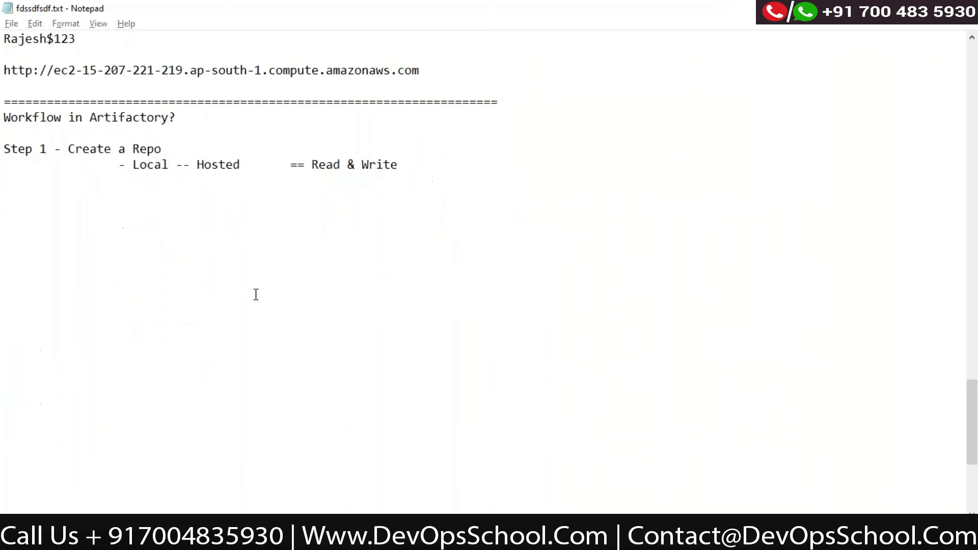
{"action": "key", "text": "alt+Tab"}
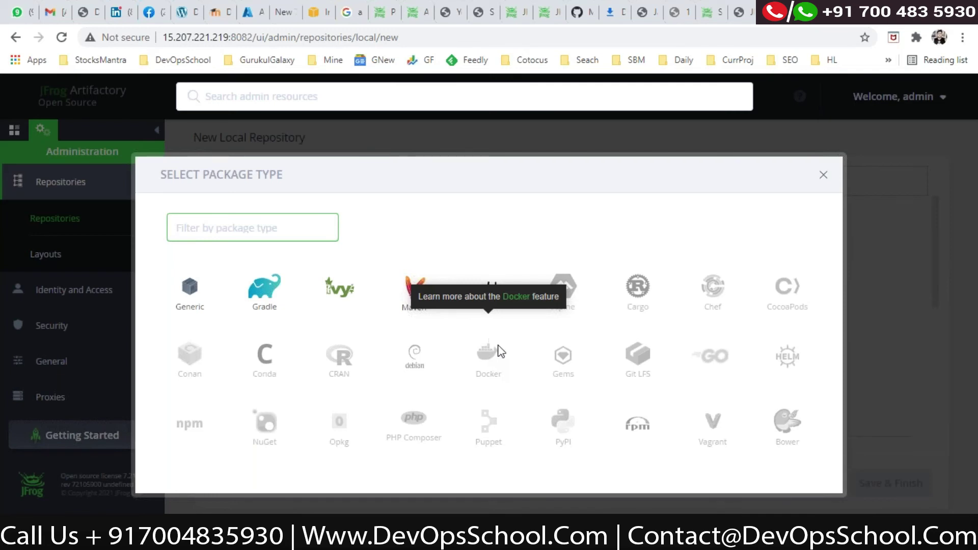
- Choose Maven as the local repository's package type and position the notes caret at the end of Step 2
{"action": "left_click", "coordinate": [412, 288]}
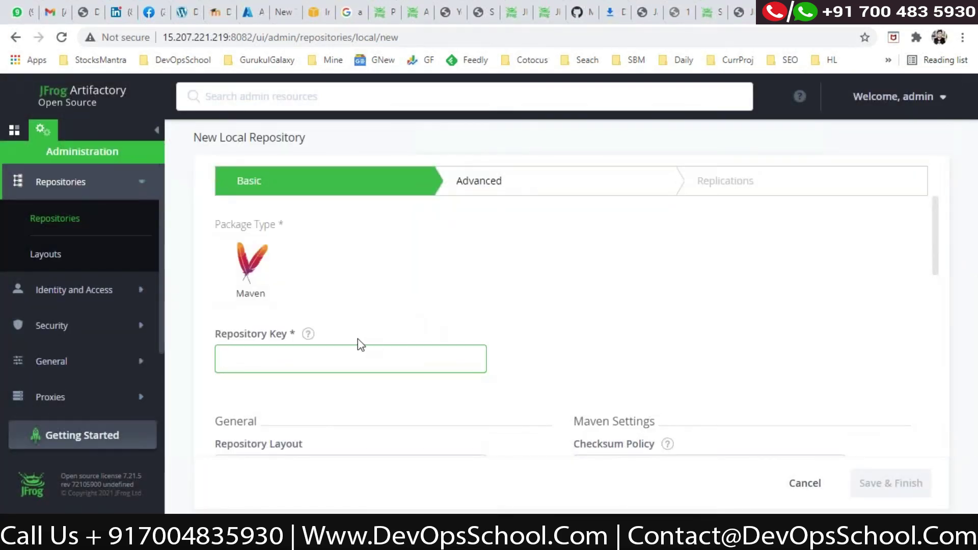
{"action": "key", "text": "alt+Tab"}
{"action": "left_click", "coordinate": [220, 243]}
{"action": "scroll", "coordinate": [219, 238], "scroll_direction": "up", "scroll_amount": 2}
{"action": "left_click_drag", "start_coordinate": [68, 149], "coordinate": [171, 150]}
{"action": "left_click_drag", "start_coordinate": [118, 179], "coordinate": [126, 179]}
{"action": "left_click", "coordinate": [239, 164], "text": "shift"}
{"action": "left_click", "coordinate": [244, 347]}
- Add a 'Maven Release Type' heading with a dashed underline below url - group and save
{"action": "key", "text": "Return"}
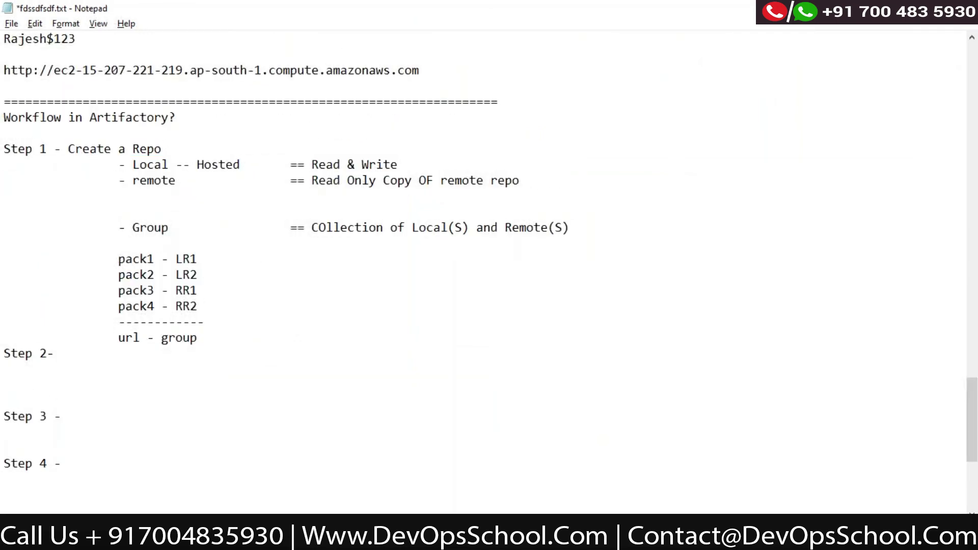
{"action": "key", "text": "Return"}
{"action": "key", "text": "Return"}
{"action": "key", "text": "Return"}
{"action": "key", "text": "Return"}
{"action": "key", "text": "Return"}
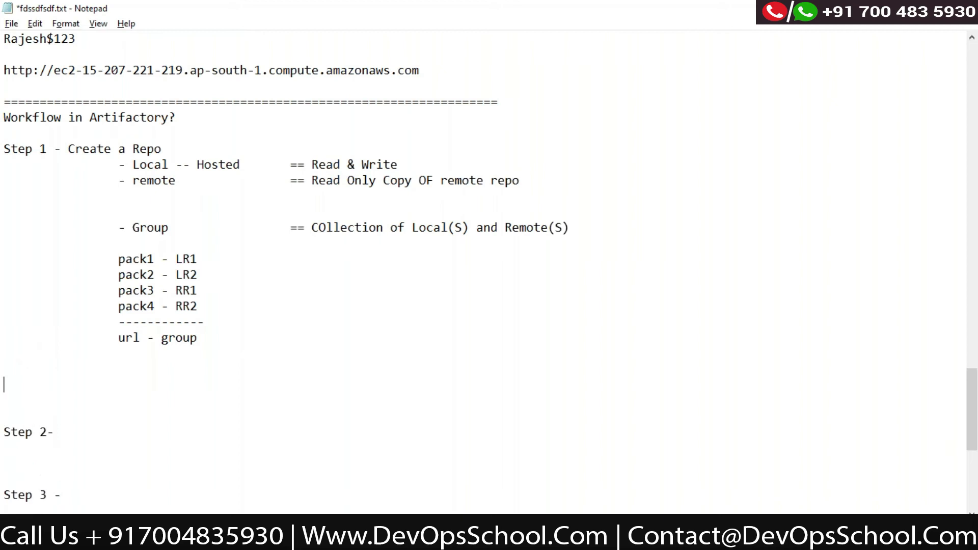
{"action": "type", "text": "Maven"}
{"action": "key", "text": "Return"}
{"action": "key", "text": "Tab"}
{"action": "key", "text": "Tab"}
{"action": "type", "text": "-----------"}
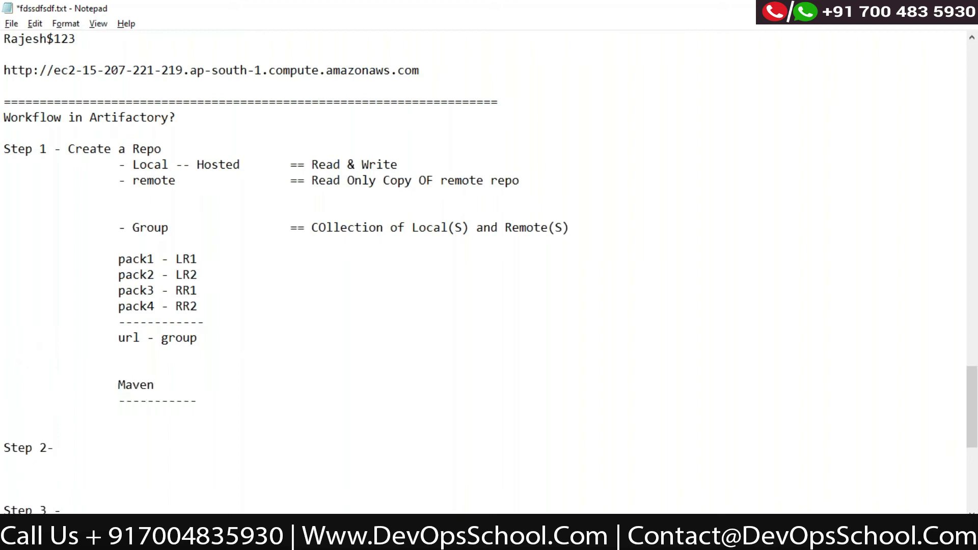
{"action": "left_click", "coordinate": [184, 380]}
{"action": "type", "text": "Release Type"}
{"action": "key", "text": "ctrl+s"}
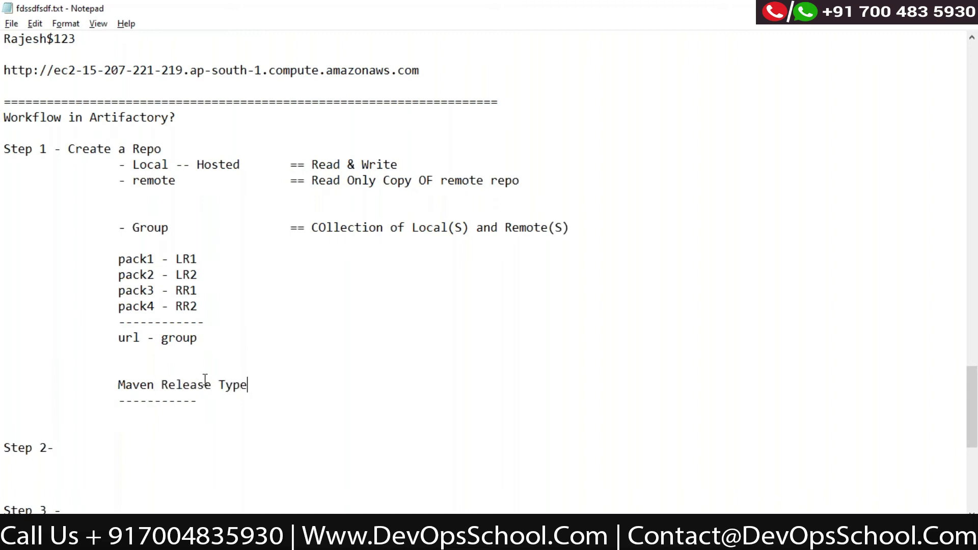
- List '- Release' as the first indented entry under the heading
{"action": "left_click", "coordinate": [236, 407]}
{"action": "key", "text": "Return"}
{"action": "key", "text": "Tab"}
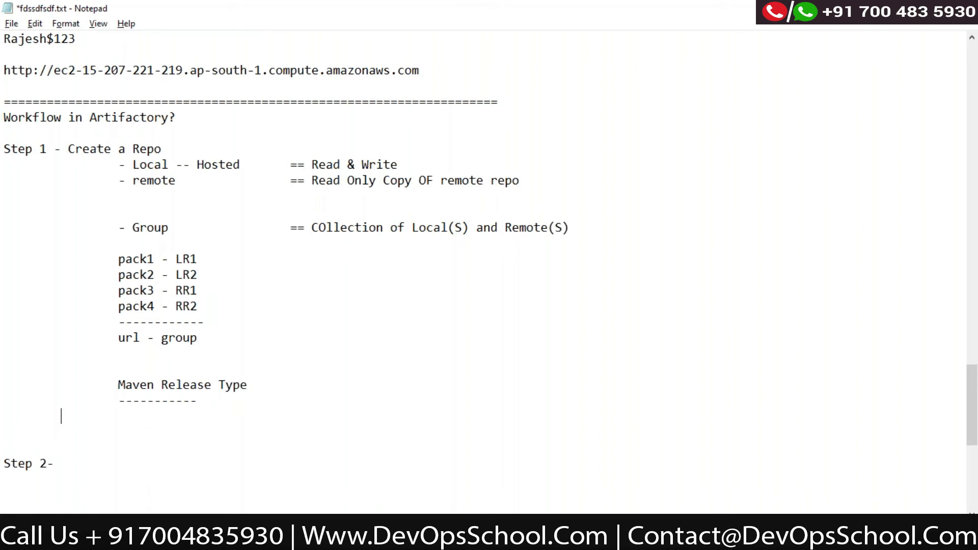
{"action": "type", "text": "-"}
{"action": "key", "text": "ctrl+s"}
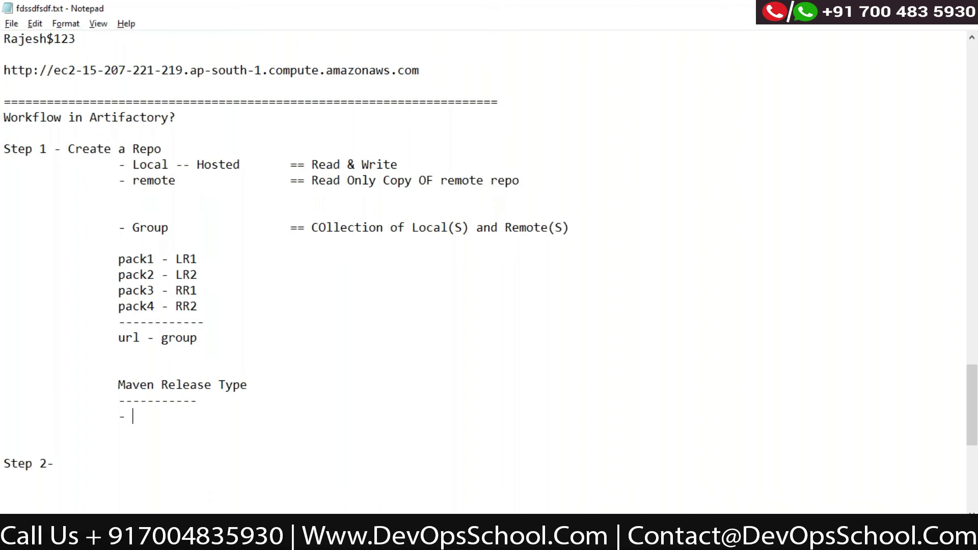
{"action": "type", "text": "Release"}
{"action": "key", "text": "Return"}
{"action": "key", "text": "Tab"}
{"action": "key", "text": "Tab"}
- Add '- Snapshot' below Release and save the notes
{"action": "type", "text": "- SNAP"}
{"action": "key", "text": "BackSpace"}
{"action": "key", "text": "BackSpace"}
{"action": "key", "text": "BackSpace"}
{"action": "type", "text": "napshor"}
{"action": "key", "text": "BackSpace"}
{"action": "type", "text": "t"}
{"action": "key", "text": "BackSpace"}
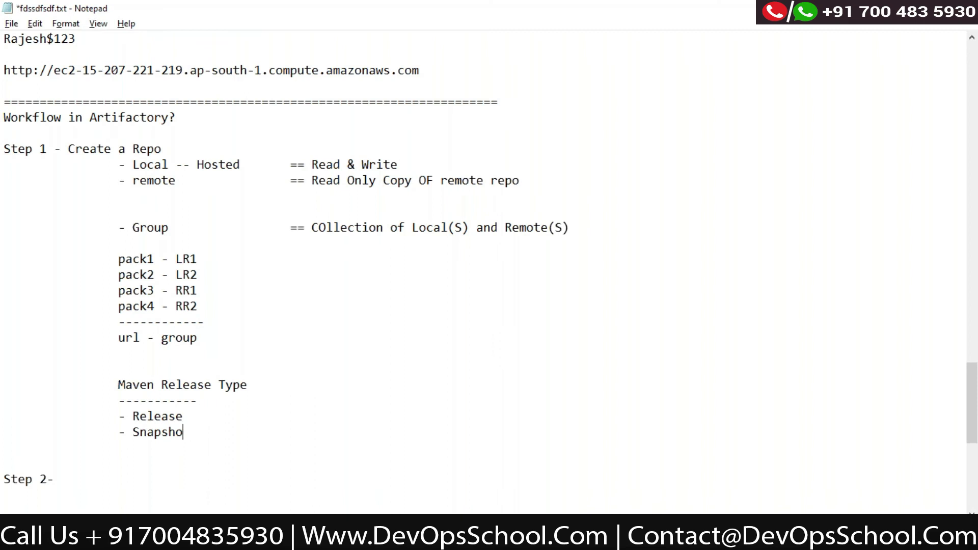
{"action": "type", "text": "t"}
{"action": "key", "text": "ctrl+s"}
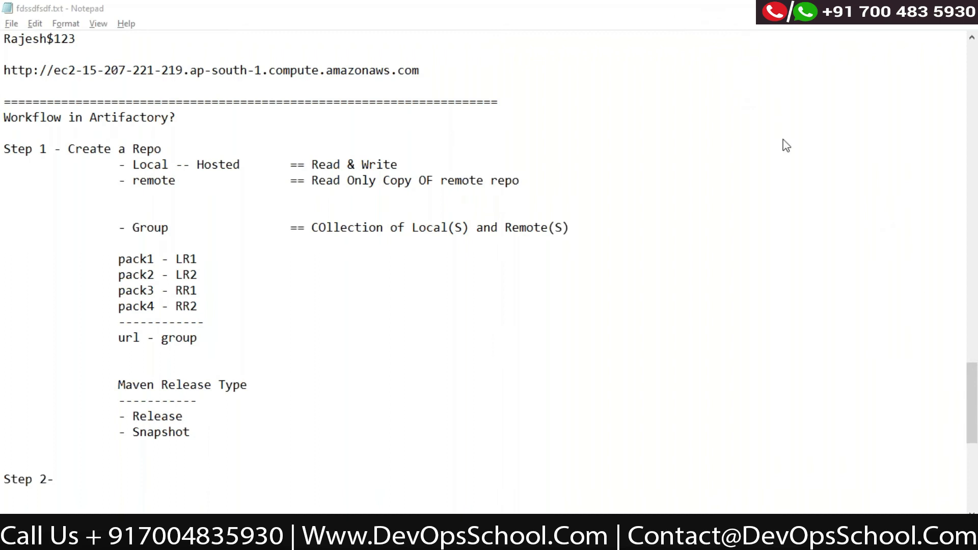
- Look over the new Maven Release Type note by highlighting its heading and entries
{"action": "left_click_drag", "start_coordinate": [191, 433], "coordinate": [7, 385]}
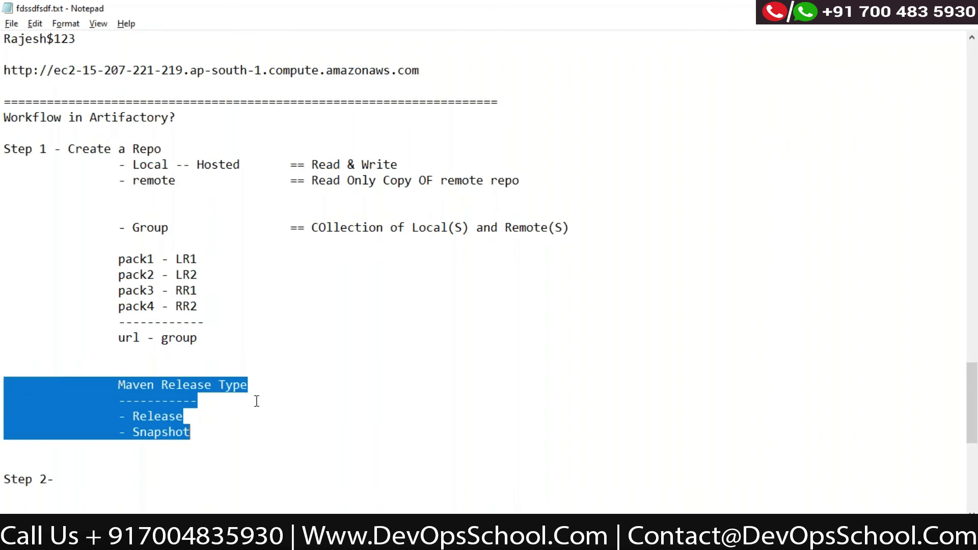
{"action": "left_click", "coordinate": [227, 411]}
{"action": "left_click_drag", "start_coordinate": [111, 385], "coordinate": [258, 433]}
{"action": "left_click", "coordinate": [251, 428]}
{"action": "double_click", "coordinate": [160, 417]}
{"action": "left_click", "coordinate": [204, 430]}
{"action": "left_click_drag", "start_coordinate": [203, 430], "coordinate": [94, 411]}
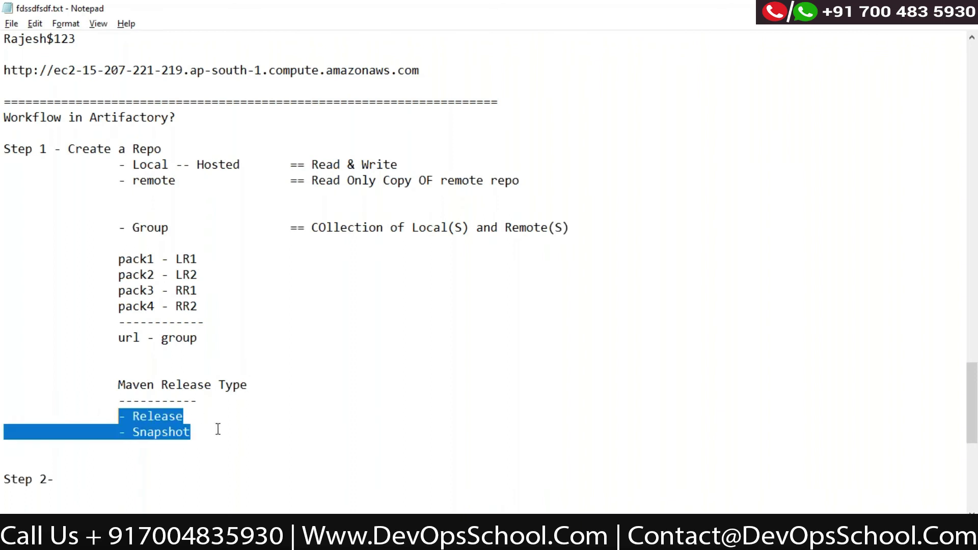
{"action": "left_click", "coordinate": [192, 432]}
{"action": "left_click_drag", "start_coordinate": [191, 432], "coordinate": [107, 382]}
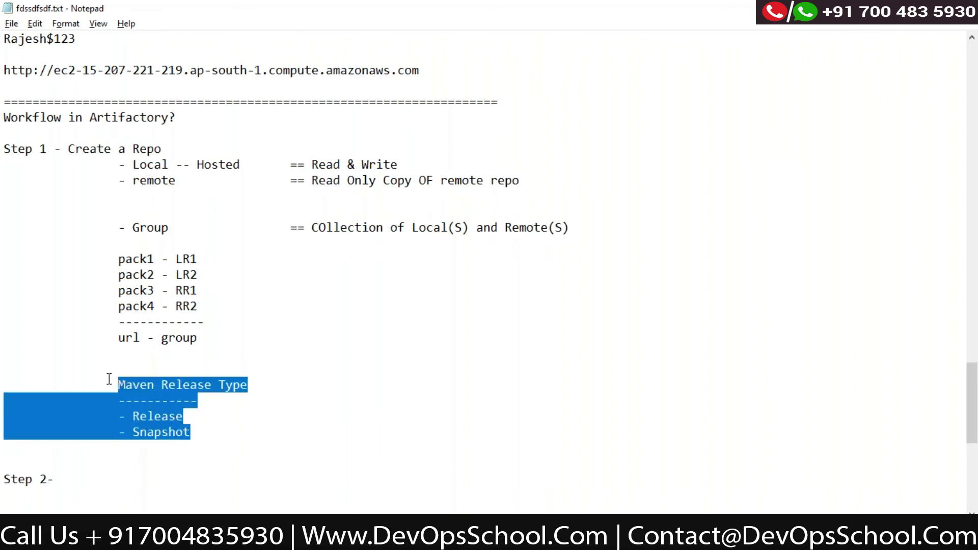
{"action": "left_click_drag", "start_coordinate": [165, 332], "coordinate": [4, 102]}
{"action": "left_click", "coordinate": [356, 448]}
- Scroll through the earlier workflow notes, then return to the new local repository form
{"action": "scroll", "coordinate": [357, 448], "scroll_direction": "up", "scroll_amount": 7}
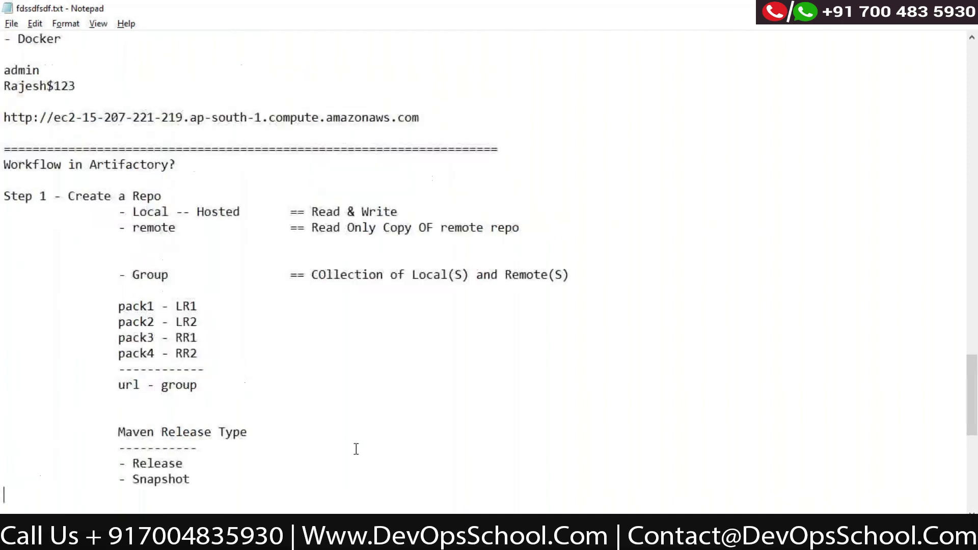
{"action": "scroll", "coordinate": [357, 464], "scroll_direction": "up", "scroll_amount": 20}
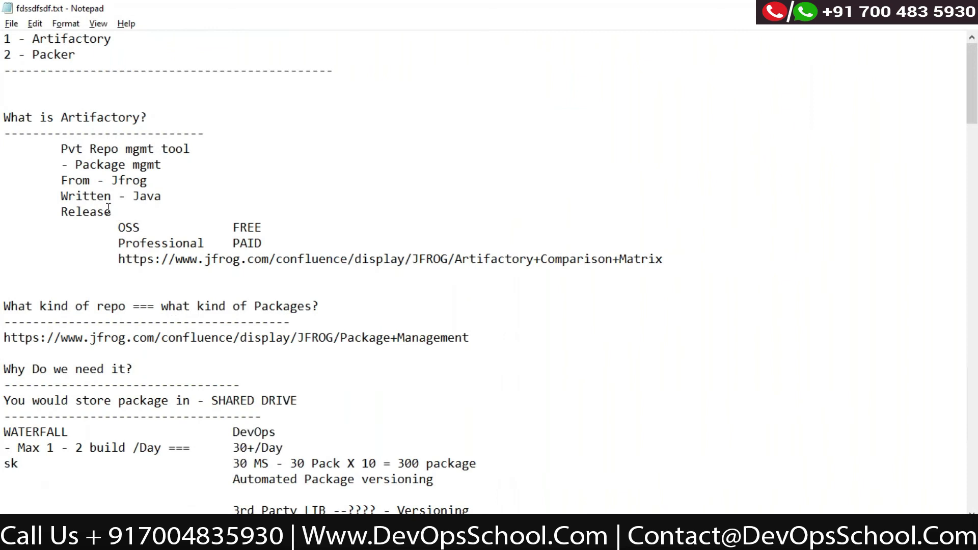
{"action": "scroll", "coordinate": [109, 232], "scroll_direction": "down", "scroll_amount": 1}
{"action": "scroll", "coordinate": [102, 265], "scroll_direction": "down", "scroll_amount": 6}
{"action": "left_click_drag", "start_coordinate": [4, 211], "coordinate": [214, 217]}
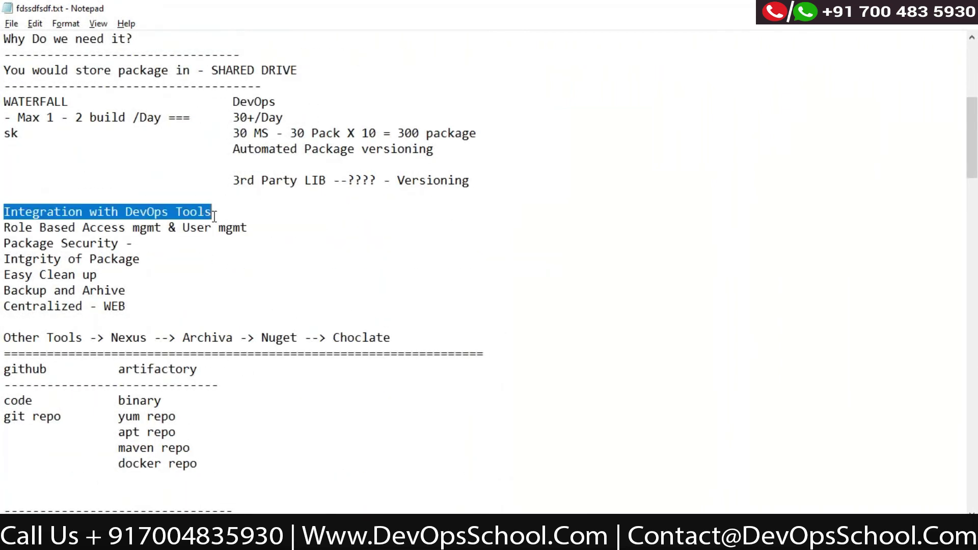
{"action": "scroll", "coordinate": [318, 289], "scroll_direction": "down", "scroll_amount": 20}
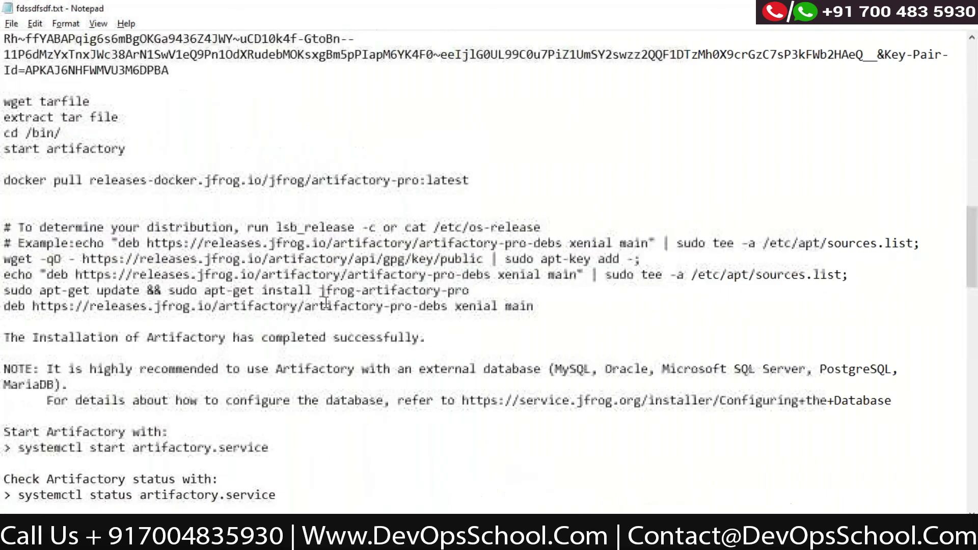
{"action": "scroll", "coordinate": [328, 306], "scroll_direction": "up", "scroll_amount": 3}
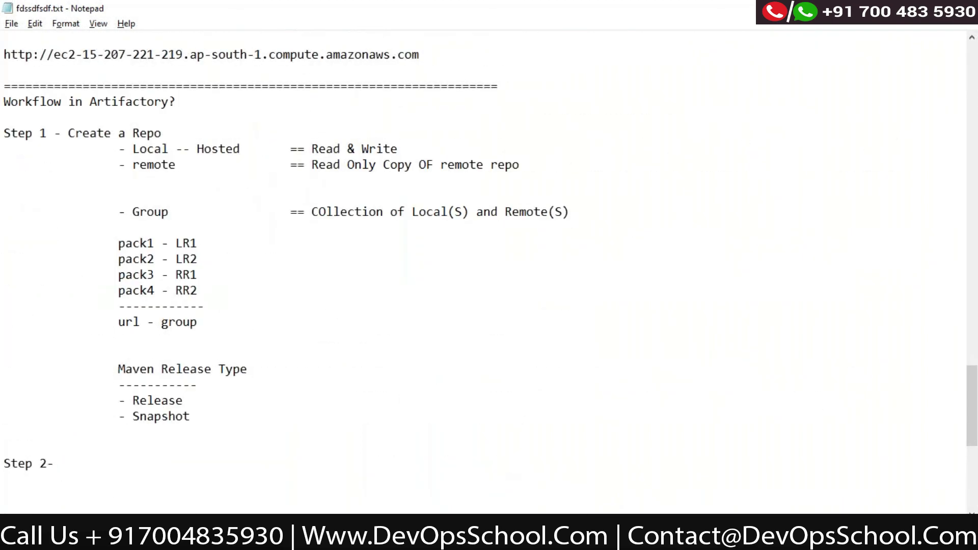
{"action": "key", "text": "alt+Tab"}
- Enter 'devopsschool-local' as the repository key
{"action": "left_click", "coordinate": [336, 352]}
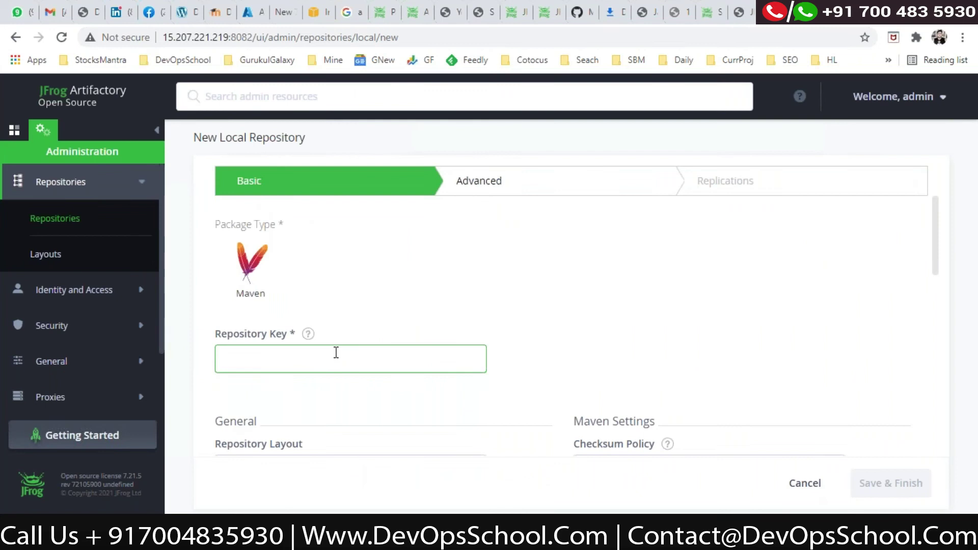
{"action": "type", "text": "devopsschool-"}
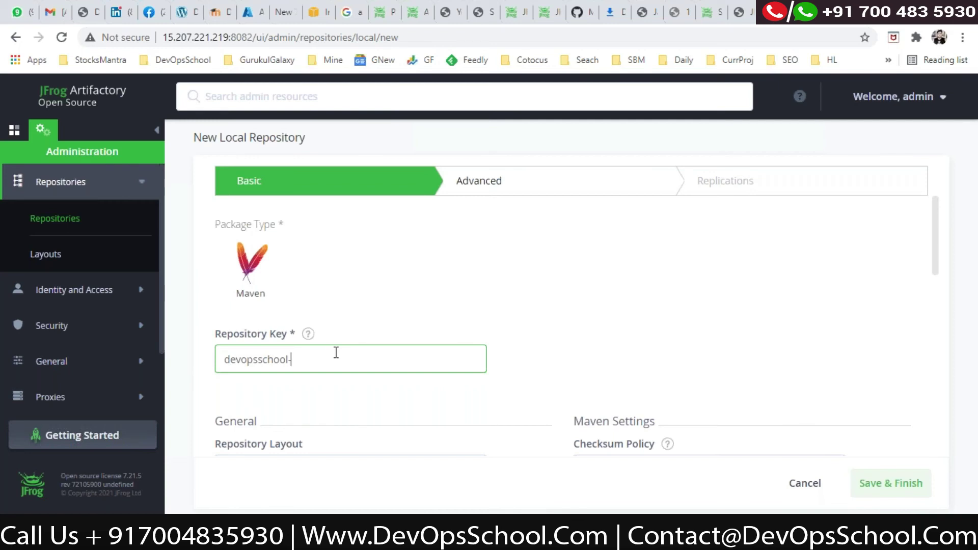
{"action": "key", "text": "alt+Tab"}
{"action": "key", "text": "alt+Tab"}
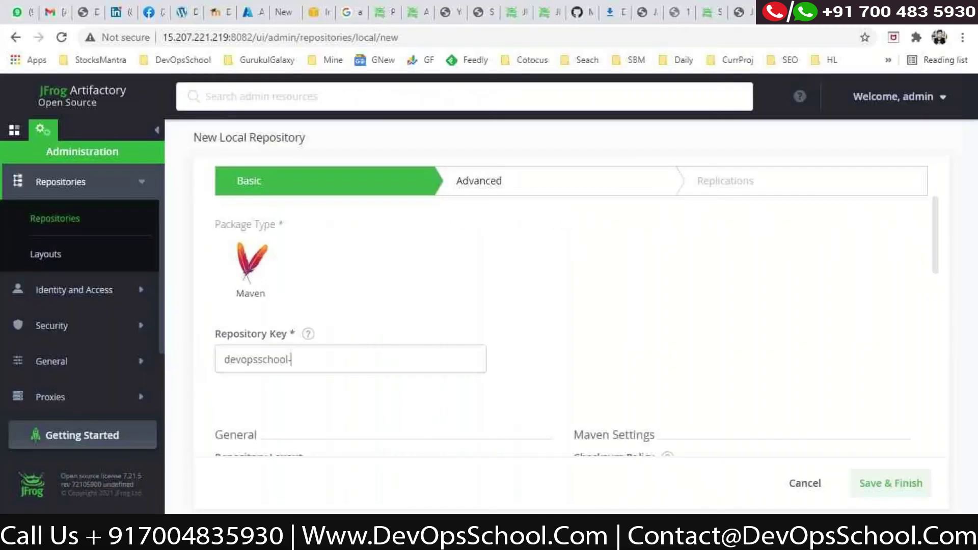
{"action": "type", "text": "local"}
{"action": "key", "text": "ctrl+a"}
- Keep Handle Releases enabled and turn off Handle Snapshots
{"action": "scroll", "coordinate": [339, 354], "scroll_direction": "down", "scroll_amount": 1}
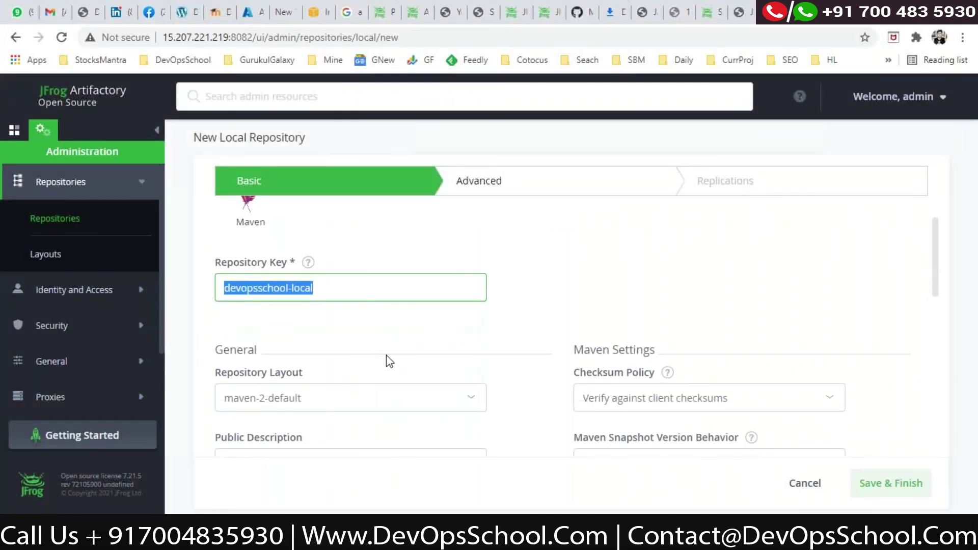
{"action": "scroll", "coordinate": [388, 367], "scroll_direction": "down", "scroll_amount": 1}
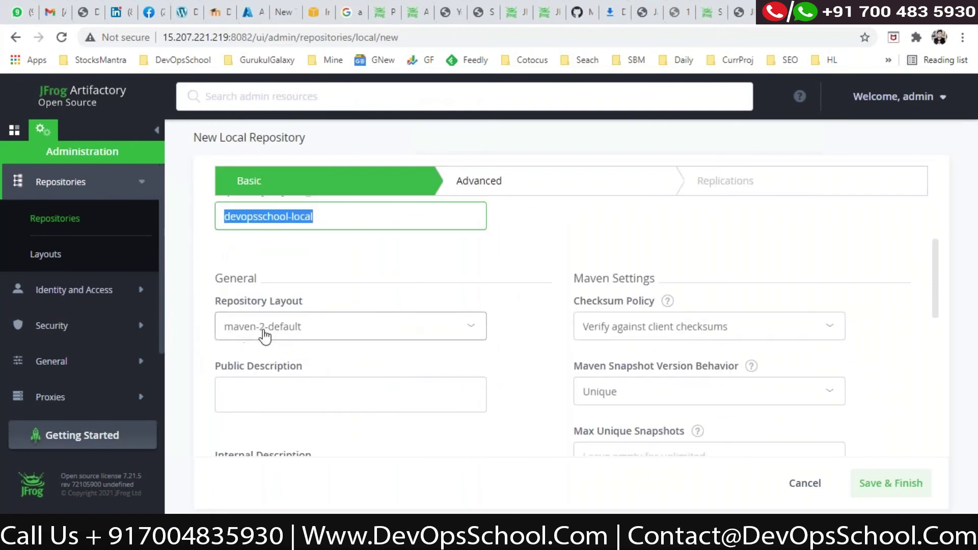
{"action": "scroll", "coordinate": [325, 361], "scroll_direction": "down", "scroll_amount": 1}
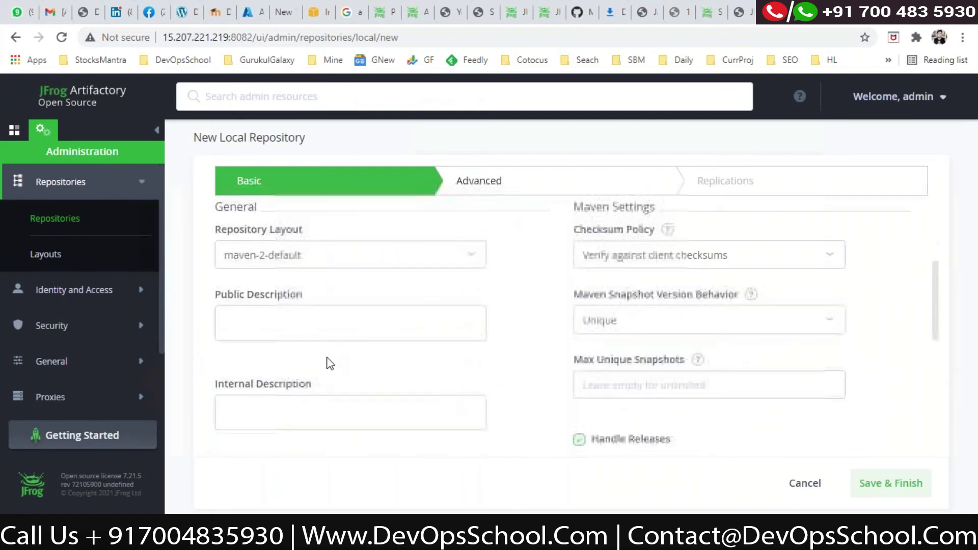
{"action": "scroll", "coordinate": [478, 401], "scroll_direction": "down", "scroll_amount": 2}
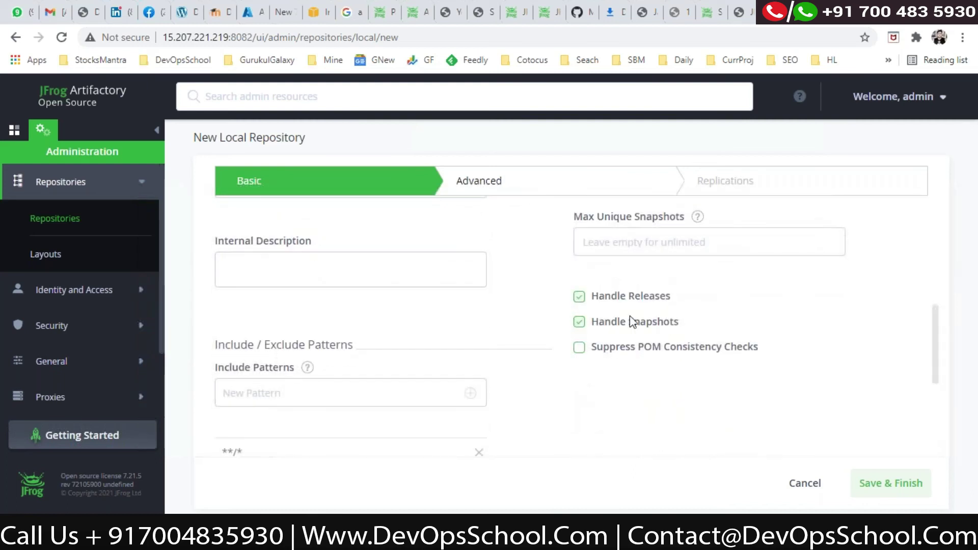
{"action": "left_click_drag", "start_coordinate": [656, 300], "coordinate": [597, 298]}
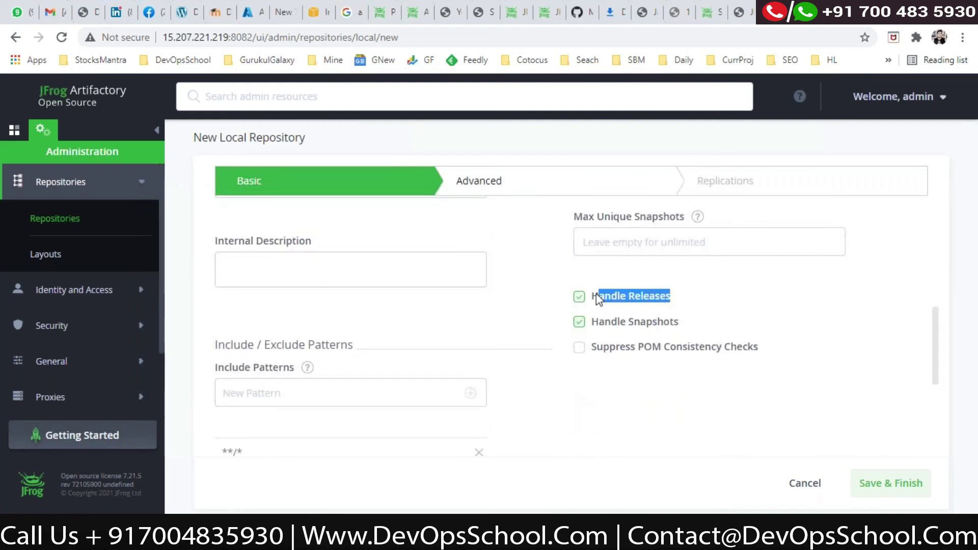
{"action": "left_click", "coordinate": [683, 301]}
{"action": "left_click_drag", "start_coordinate": [674, 294], "coordinate": [619, 291]}
{"action": "left_click", "coordinate": [622, 325]}
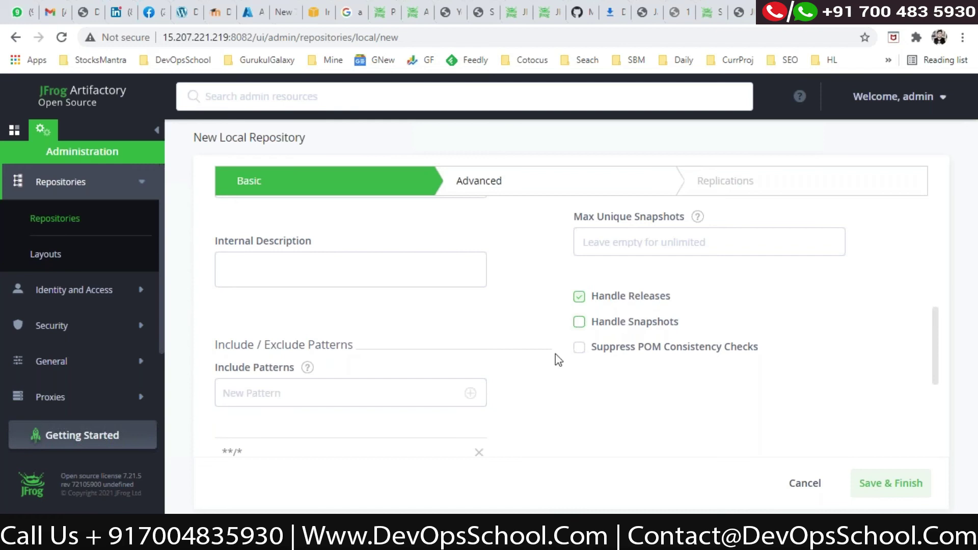
- Complete the key as 'devopsschool-local-release' and save the repository
{"action": "key", "text": "alt+Tab"}
{"action": "key", "text": "alt+Tab"}
{"action": "scroll", "coordinate": [315, 327], "scroll_direction": "up", "scroll_amount": 10}
{"action": "left_click", "coordinate": [326, 366]}
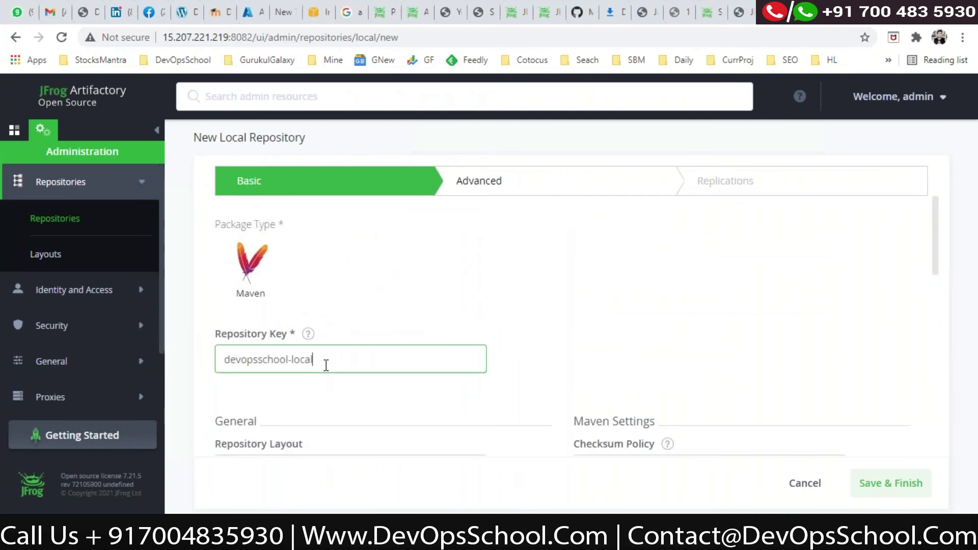
{"action": "type", "text": "-release"}
{"action": "key", "text": "ctrl+a"}
{"action": "key", "text": "ctrl+c"}
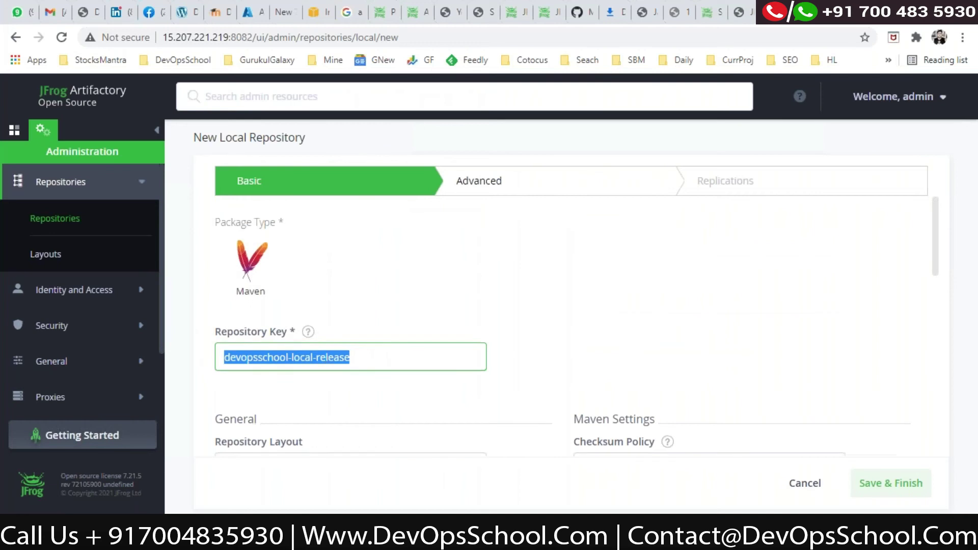
{"action": "scroll", "coordinate": [652, 431], "scroll_direction": "down", "scroll_amount": 3}
{"action": "scroll", "coordinate": [671, 421], "scroll_direction": "down", "scroll_amount": 4}
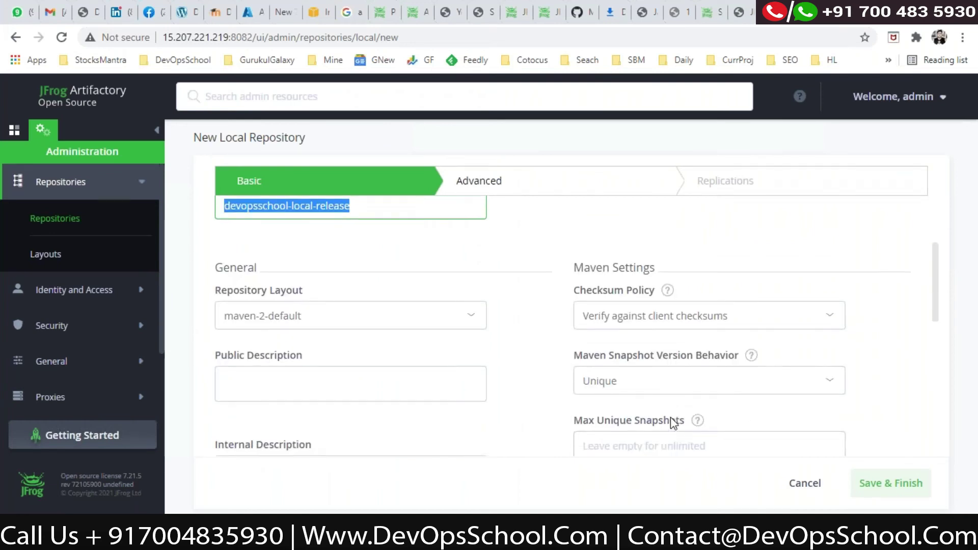
{"action": "left_click", "coordinate": [868, 497]}
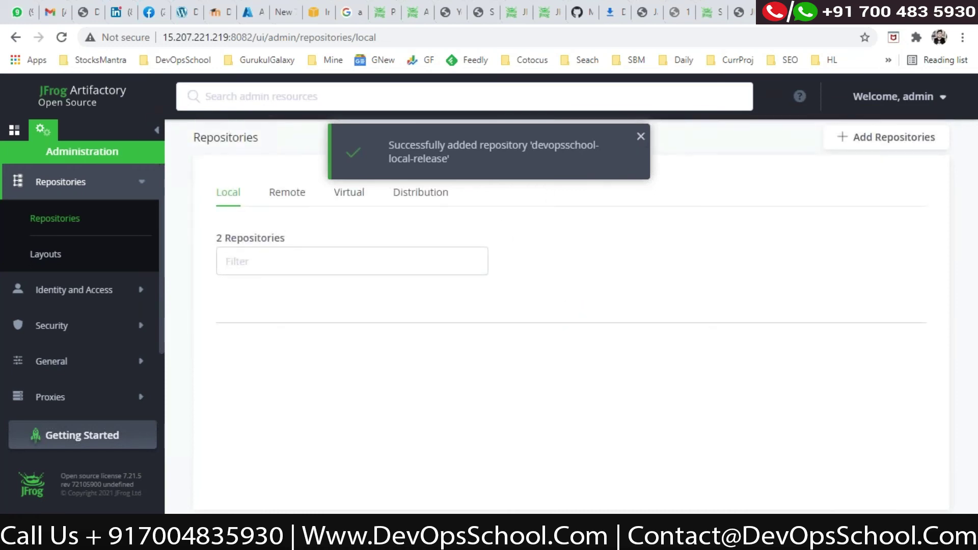
- Dismiss the success notification and leave the repository list filter unused
{"action": "left_click", "coordinate": [641, 137]}
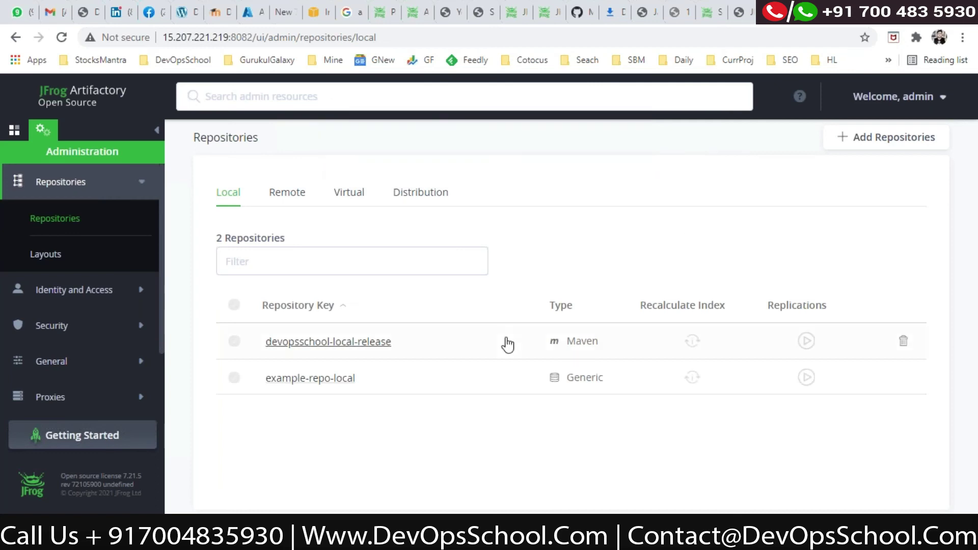
{"action": "left_click", "coordinate": [362, 260]}
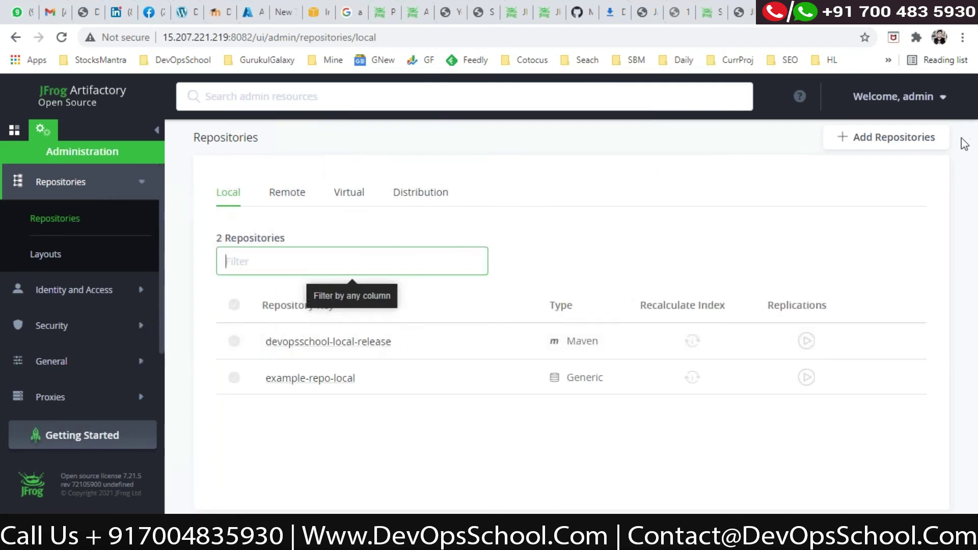
{"action": "left_click", "coordinate": [2, 149]}
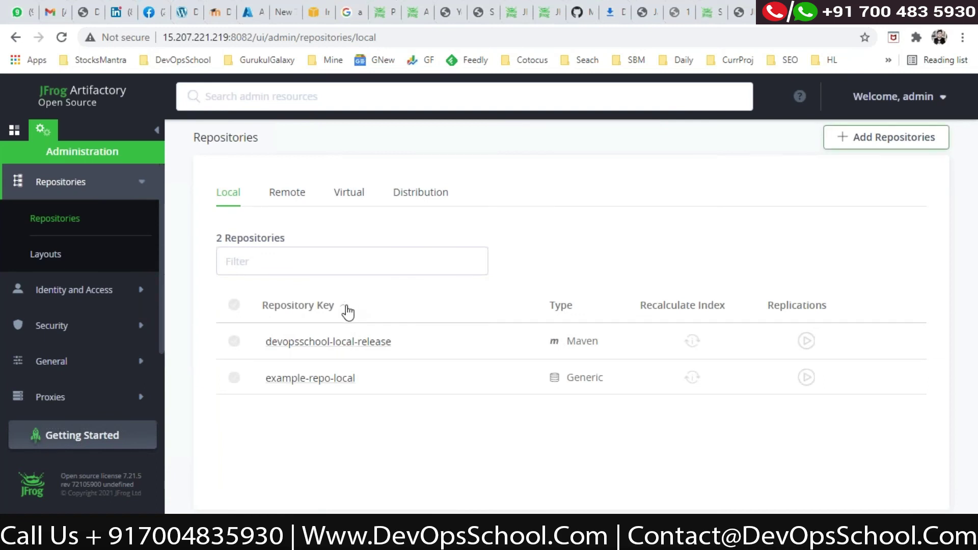
- Start a new Maven local repository keyed 'devopsschool-local-snapshot'
{"action": "left_click", "coordinate": [889, 138]}
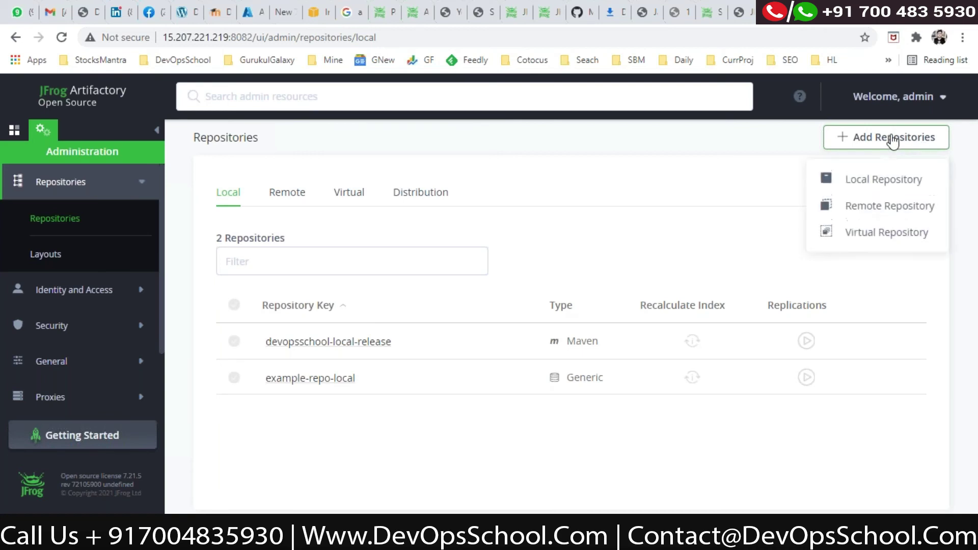
{"action": "left_click", "coordinate": [876, 180]}
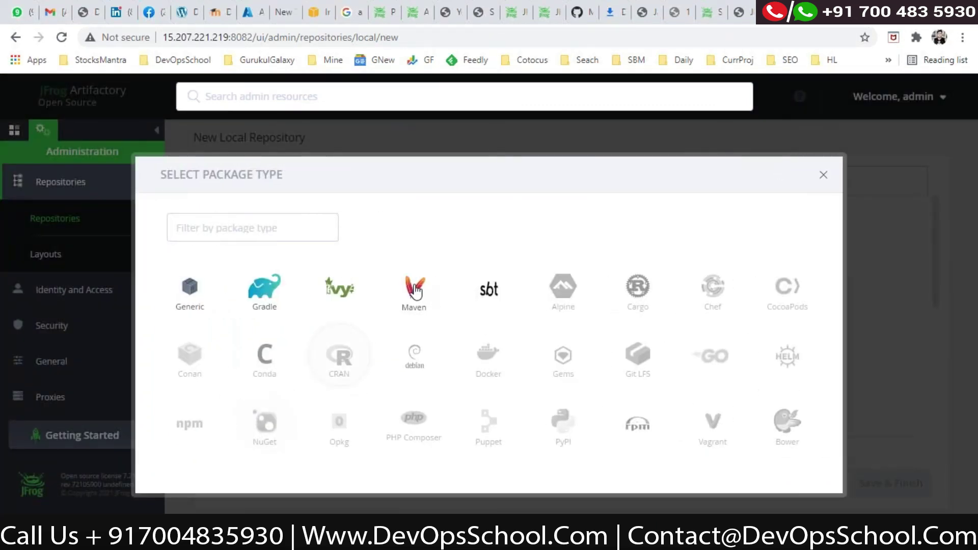
{"action": "left_click", "coordinate": [414, 290]}
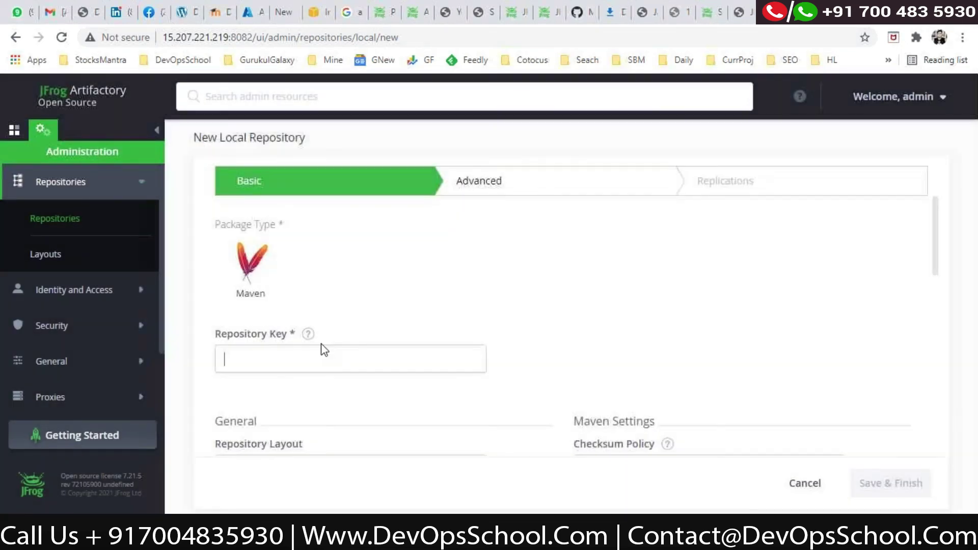
{"action": "left_click", "coordinate": [322, 352]}
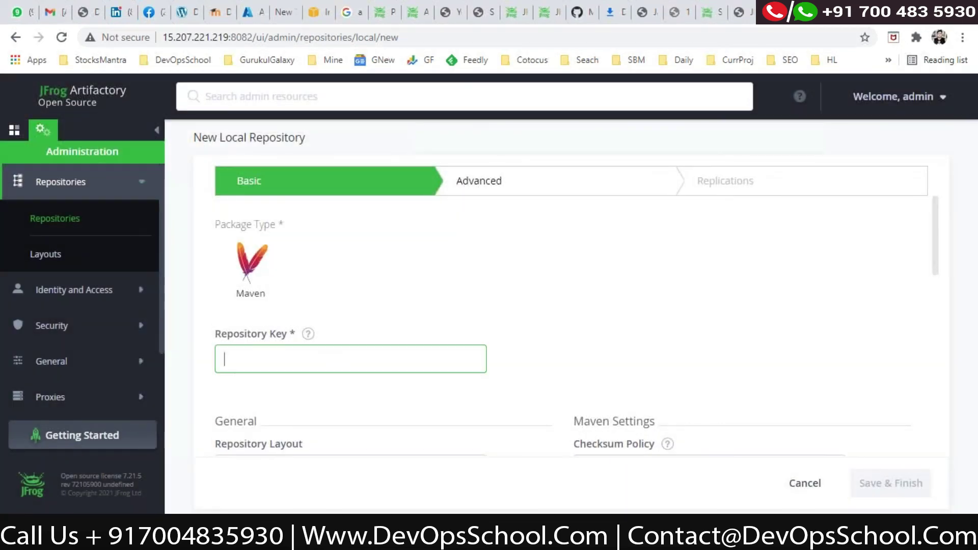
{"action": "key", "text": "ctrl+v"}
{"action": "key", "text": "BackSpace"}
{"action": "key", "text": "BackSpace"}
{"action": "key", "text": "BackSpace"}
{"action": "key", "text": "BackSpace"}
{"action": "key", "text": "BackSpace"}
{"action": "key", "text": "BackSpace"}
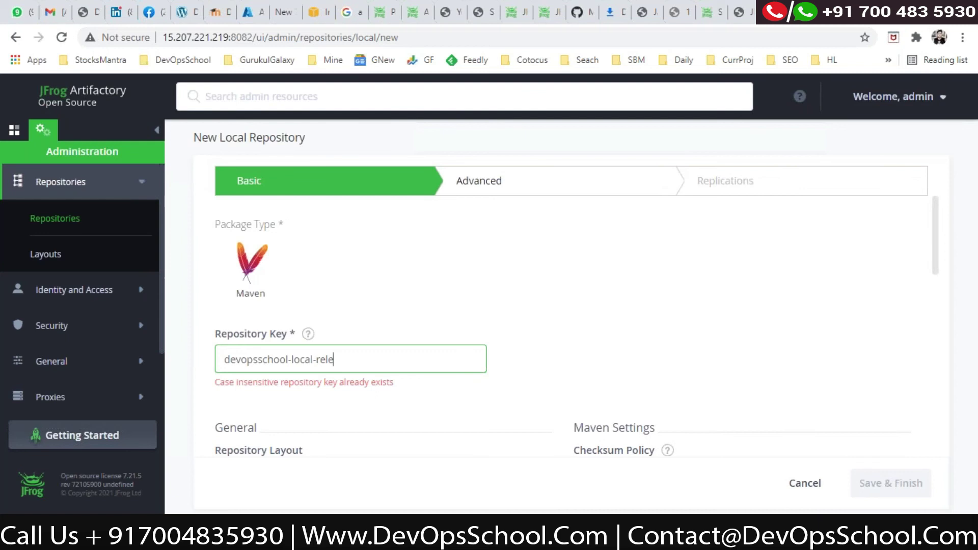
{"action": "key", "text": "BackSpace"}
{"action": "type", "text": "sna"}
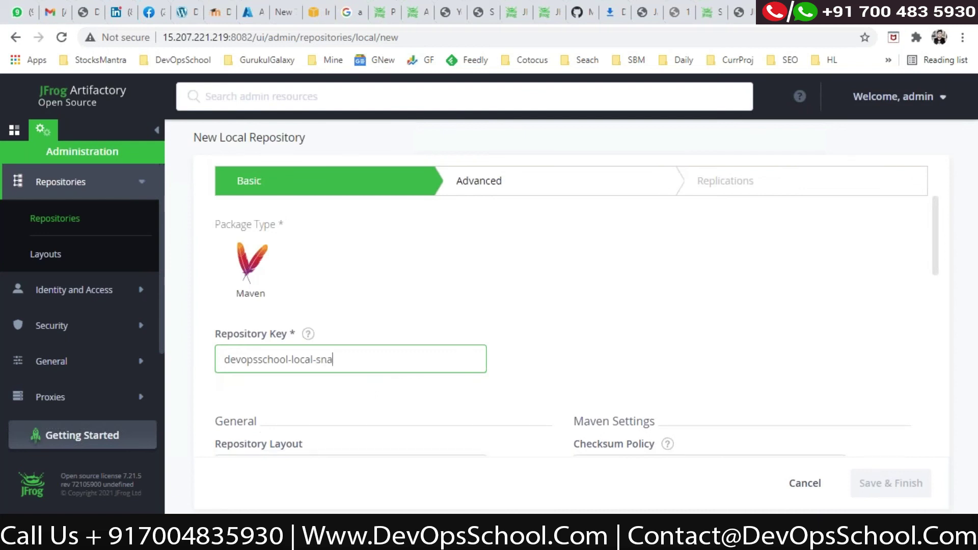
{"action": "type", "text": "pshot"}
{"action": "key", "text": "ctrl+a"}
- Turn off Handle Releases, save the snapshot repository, and return to the workflow notes
{"action": "scroll", "coordinate": [657, 410], "scroll_direction": "down", "scroll_amount": 8}
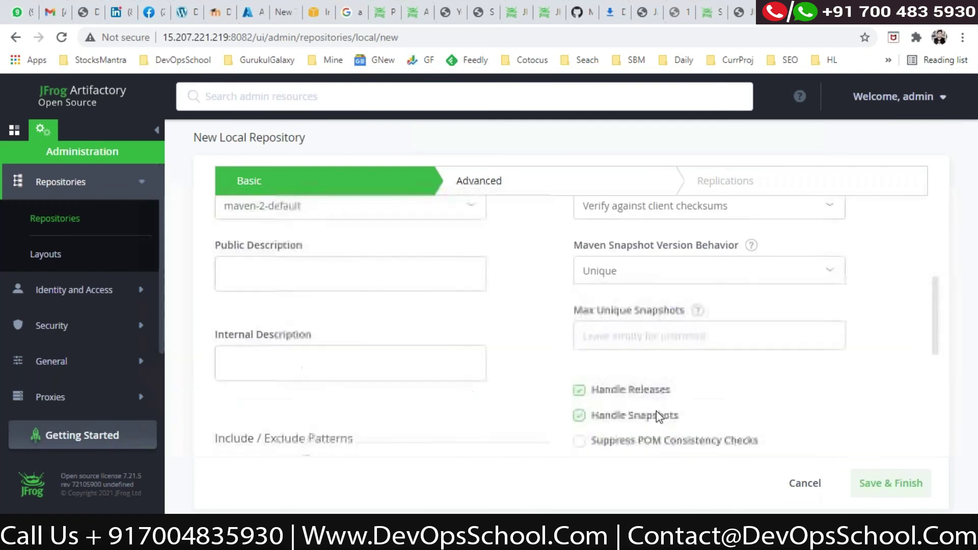
{"action": "scroll", "coordinate": [610, 384], "scroll_direction": "down", "scroll_amount": 1}
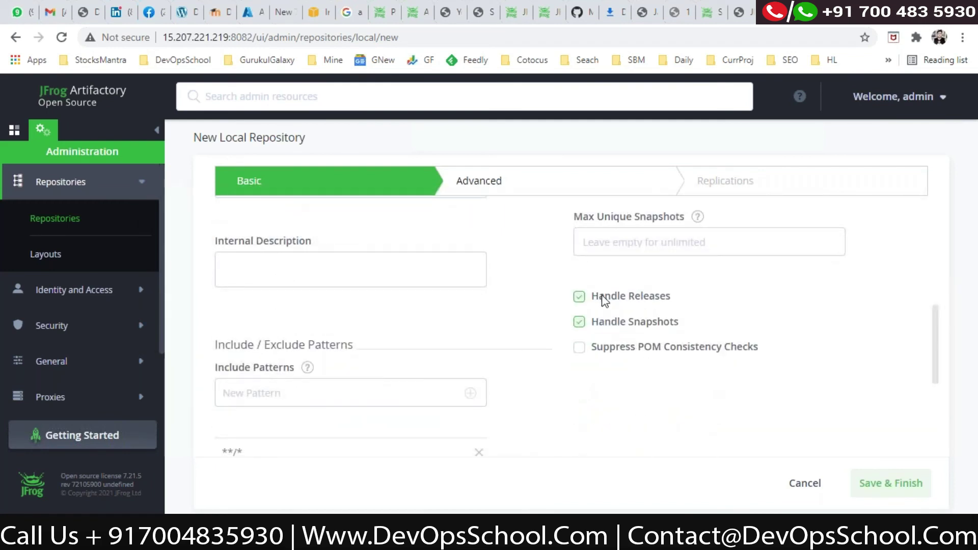
{"action": "left_click", "coordinate": [612, 303]}
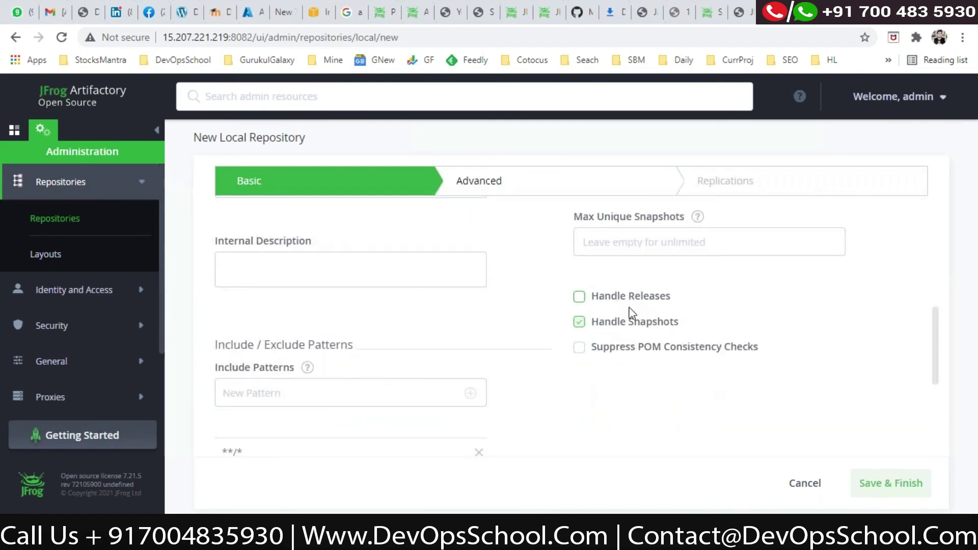
{"action": "left_click", "coordinate": [888, 483]}
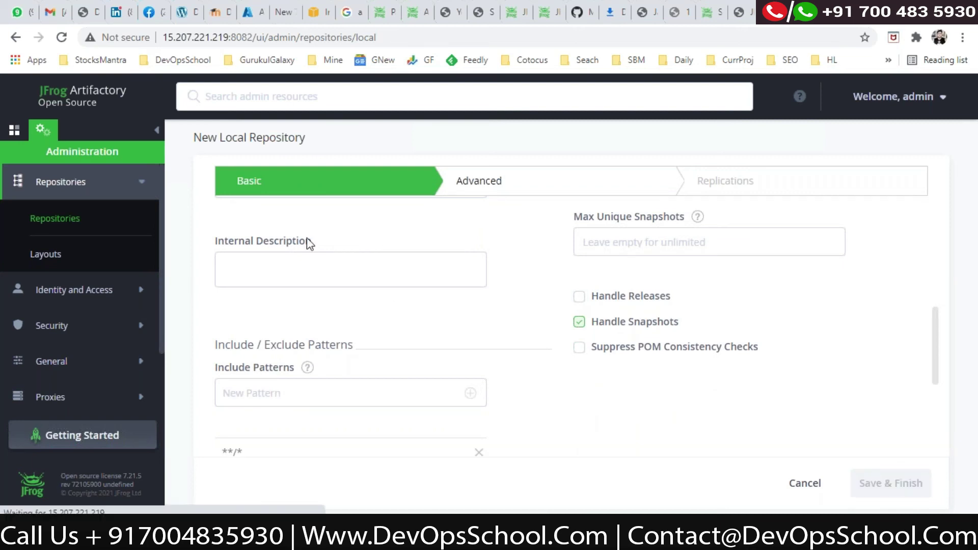
{"action": "key", "text": "alt+Tab"}
{"action": "left_click_drag", "start_coordinate": [118, 164], "coordinate": [204, 183]}
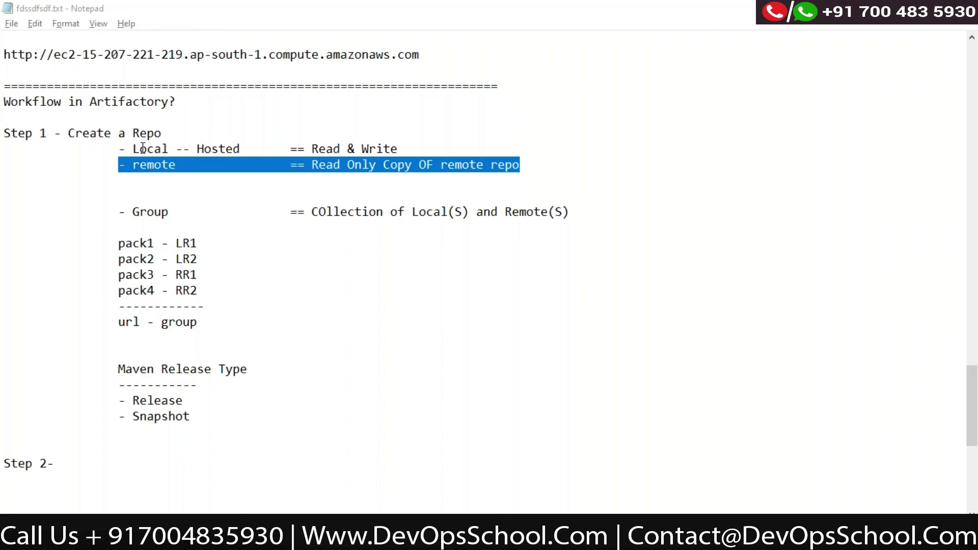
- Add an indented 'Remote -' line below Snapshot in the notes and save the file
{"action": "left_click", "coordinate": [123, 167]}
{"action": "left_click", "coordinate": [244, 411]}
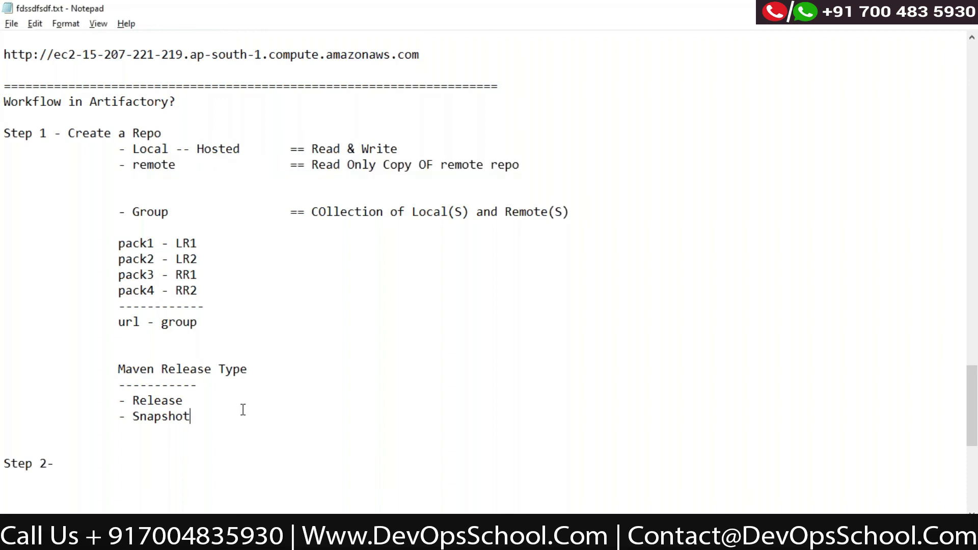
{"action": "key", "text": "Return"}
{"action": "key", "text": "Return"}
{"action": "key", "text": "Tab"}
{"action": "type", "text": "Remote -"}
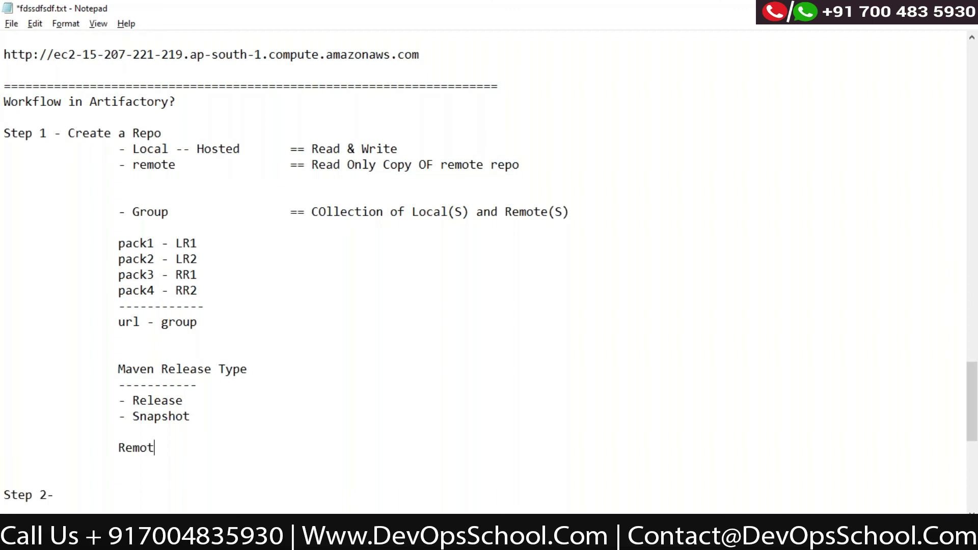
{"action": "key", "text": "ctrl+s"}
{"action": "key", "text": "alt+Tab"}
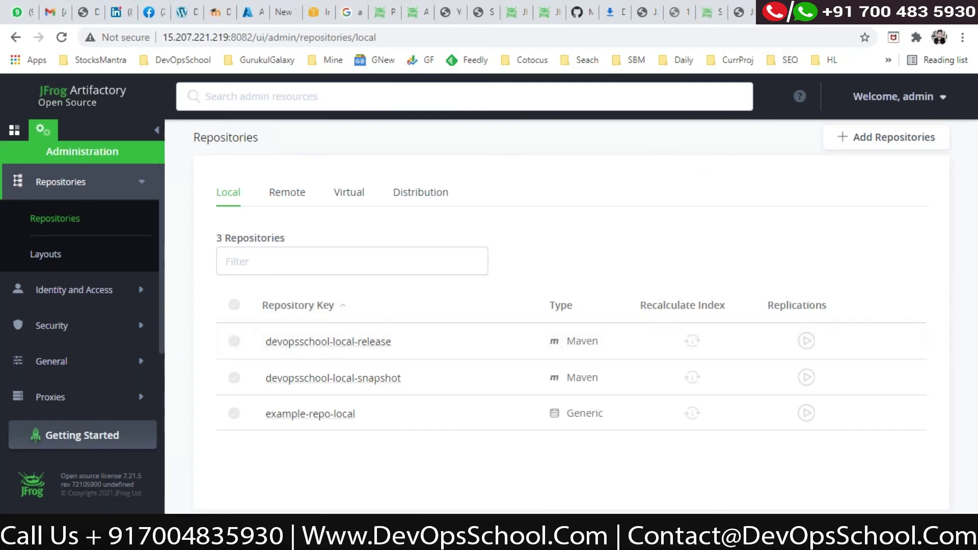
- Search for repo.maven.apache in a new browser tab
{"action": "key", "text": "ctrl+t"}
{"action": "type", "text": "repo"}
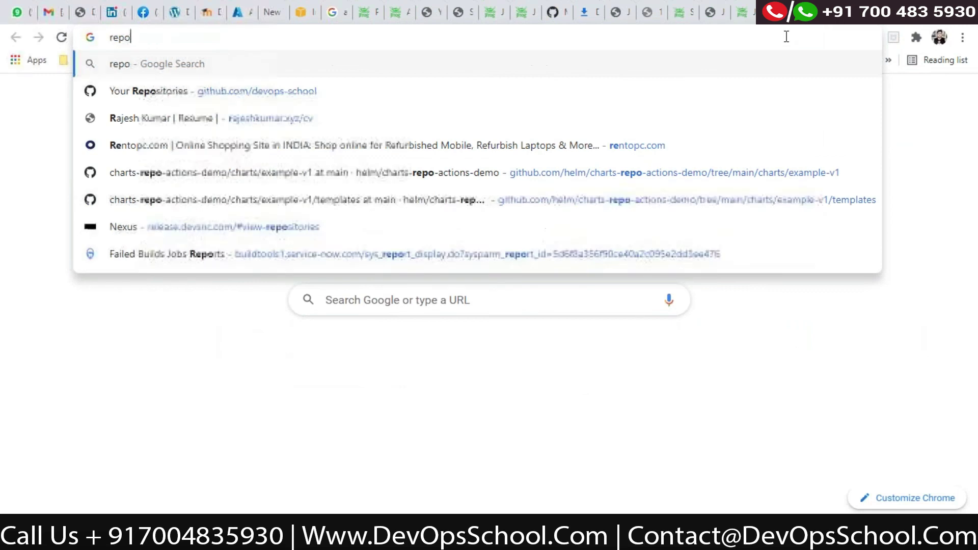
{"action": "type", "text": ".mne"}
{"action": "key", "text": "BackSpace"}
{"action": "key", "text": "BackSpace"}
{"action": "type", "text": "abe"}
{"action": "key", "text": "BackSpace"}
{"action": "key", "text": "BackSpace"}
{"action": "type", "text": "n.1984"}
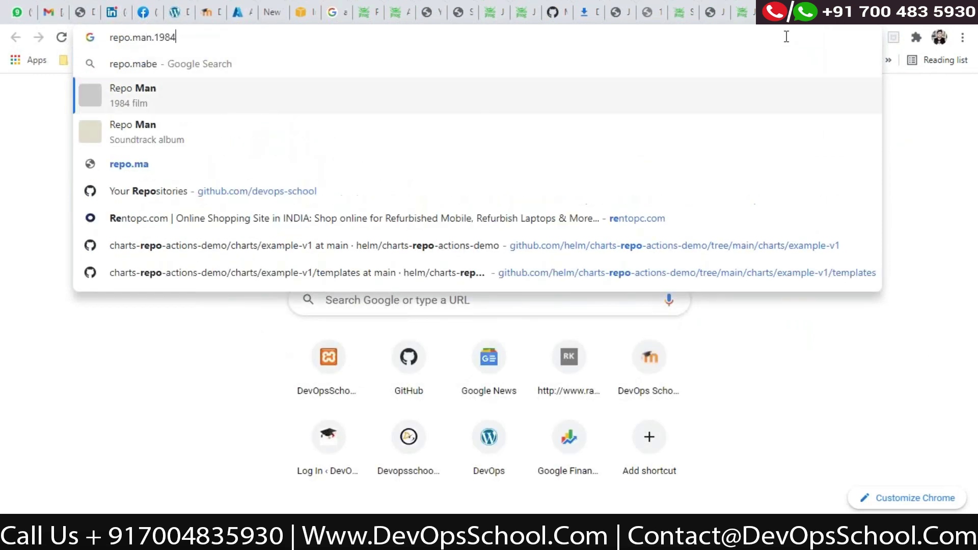
{"action": "key", "text": "BackSpace"}
{"action": "key", "text": "BackSpace"}
{"action": "key", "text": "BackSpace"}
{"action": "key", "text": "BackSpace"}
{"action": "key", "text": "BackSpace"}
{"action": "key", "text": "BackSpace"}
{"action": "type", "text": "ve"}
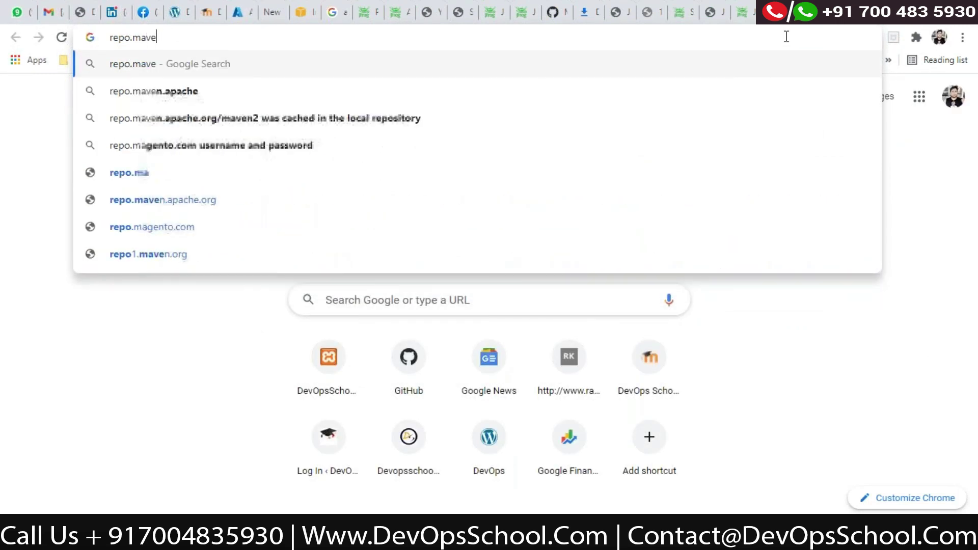
{"action": "key", "text": "Down"}
{"action": "key", "text": "Down"}
{"action": "key", "text": "Up"}
{"action": "key", "text": "Return"}
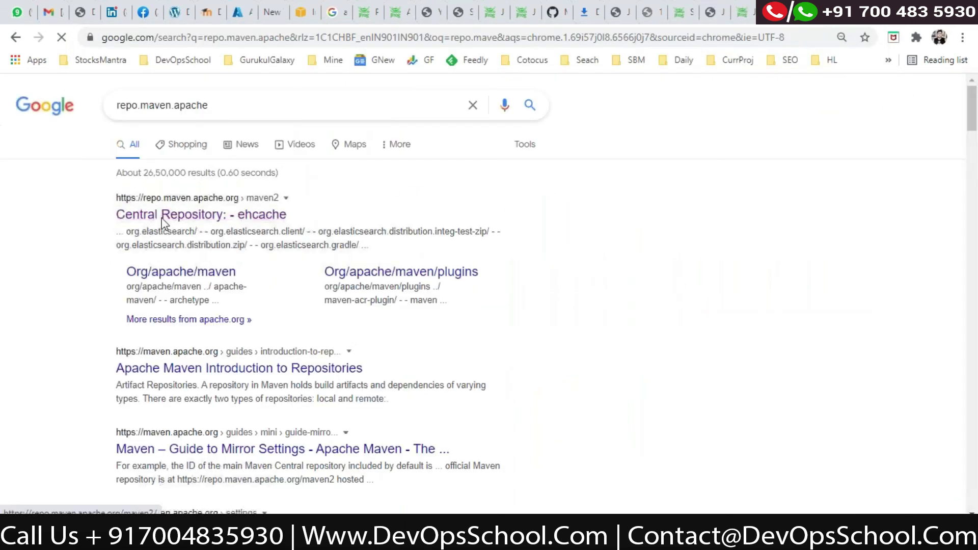
- Copy the Maven Central repository URL into the notes after 'Remote -'
{"action": "left_click", "coordinate": [163, 214]}
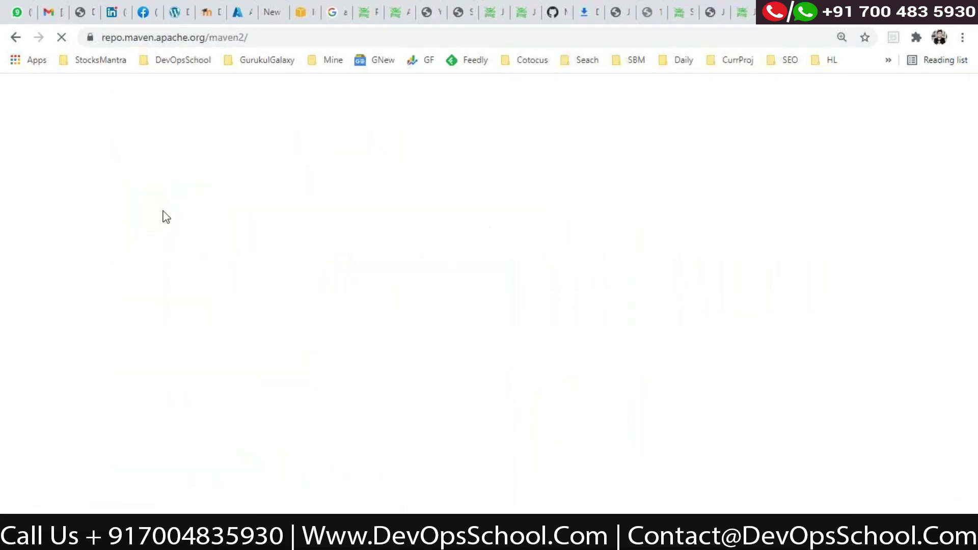
{"action": "left_click", "coordinate": [199, 44]}
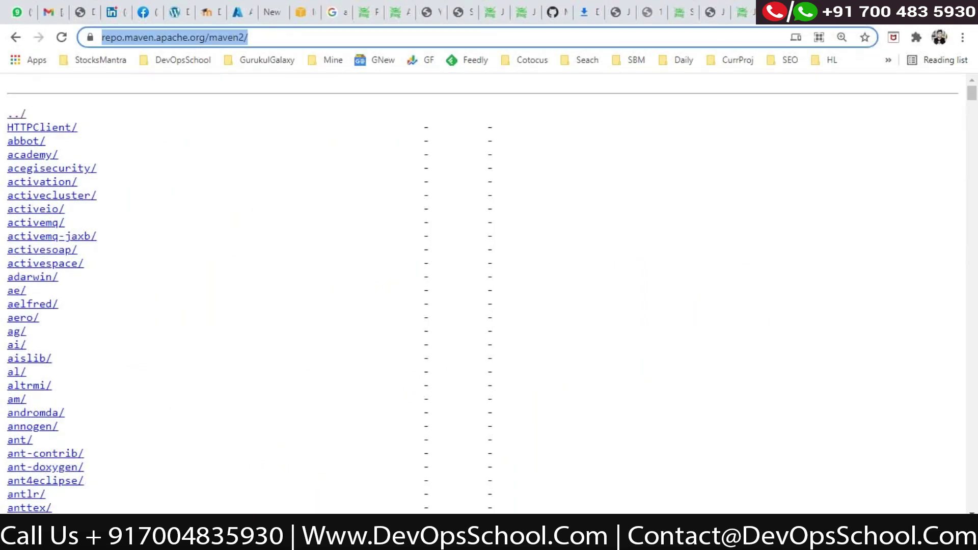
{"action": "key", "text": "ctrl+c"}
{"action": "key", "text": "alt+Tab"}
{"action": "scroll", "coordinate": [197, 422], "scroll_direction": "down", "scroll_amount": 3}
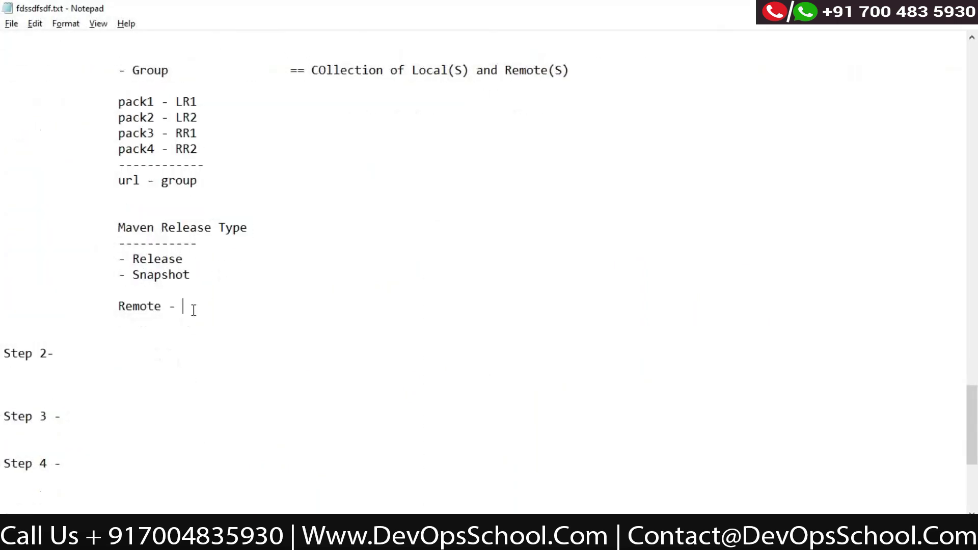
{"action": "key", "text": "ctrl+v"}
- Back in Artifactory, add a Remote Repository from the Add Repositories menu
{"action": "key", "text": "alt+Tab"}
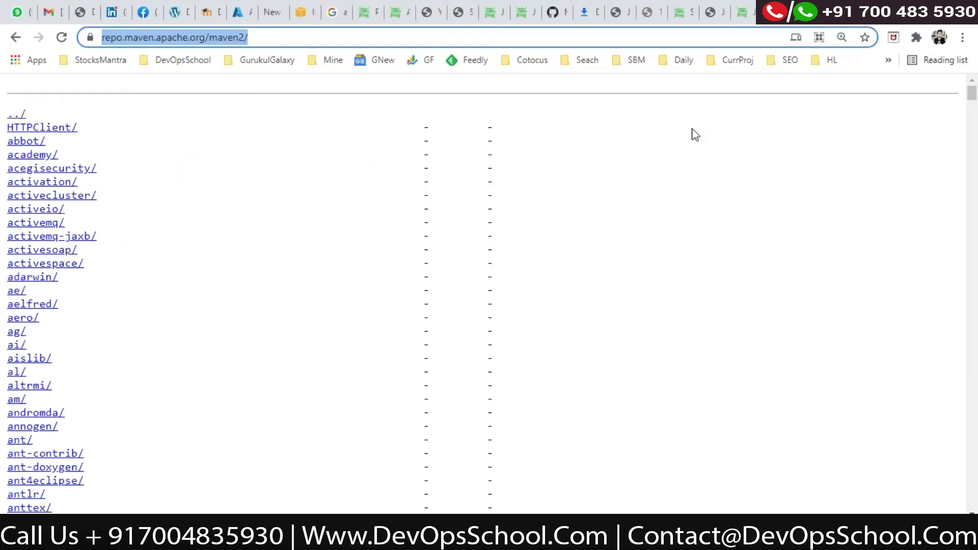
{"action": "left_click", "coordinate": [740, 12]}
{"action": "left_click", "coordinate": [862, 142]}
{"action": "left_click", "coordinate": [867, 207]}
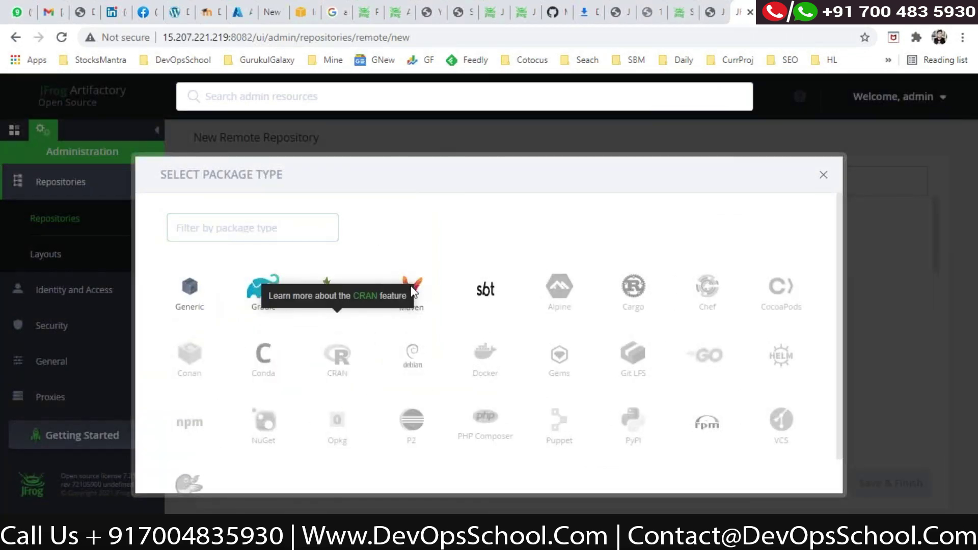
- Choose Maven as the remote repository's package type and check its default URL against the notes
{"action": "left_click", "coordinate": [423, 290]}
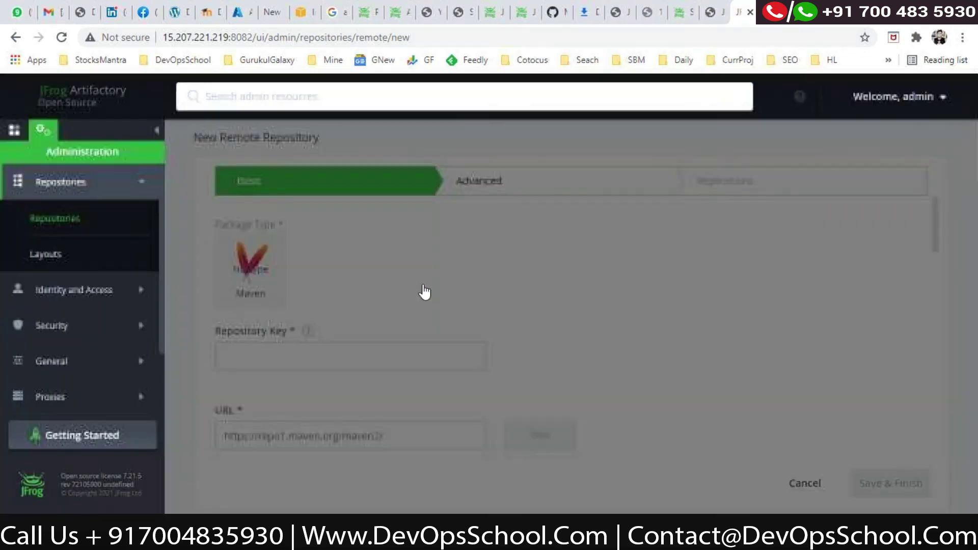
{"action": "scroll", "coordinate": [367, 332], "scroll_direction": "down", "scroll_amount": 3}
{"action": "key", "text": "alt+Tab"}
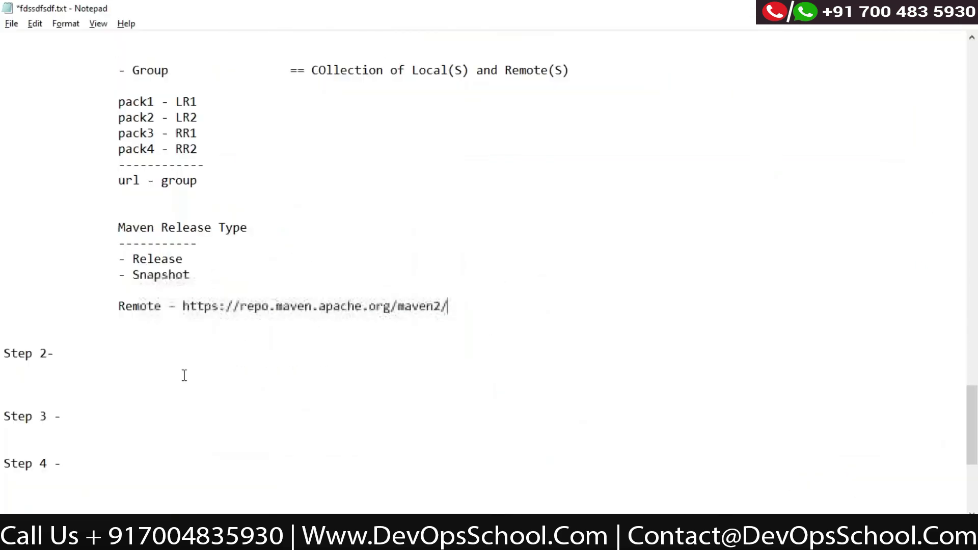
{"action": "scroll", "coordinate": [285, 317], "scroll_direction": "up", "scroll_amount": 1}
{"action": "key", "text": "alt+Tab"}
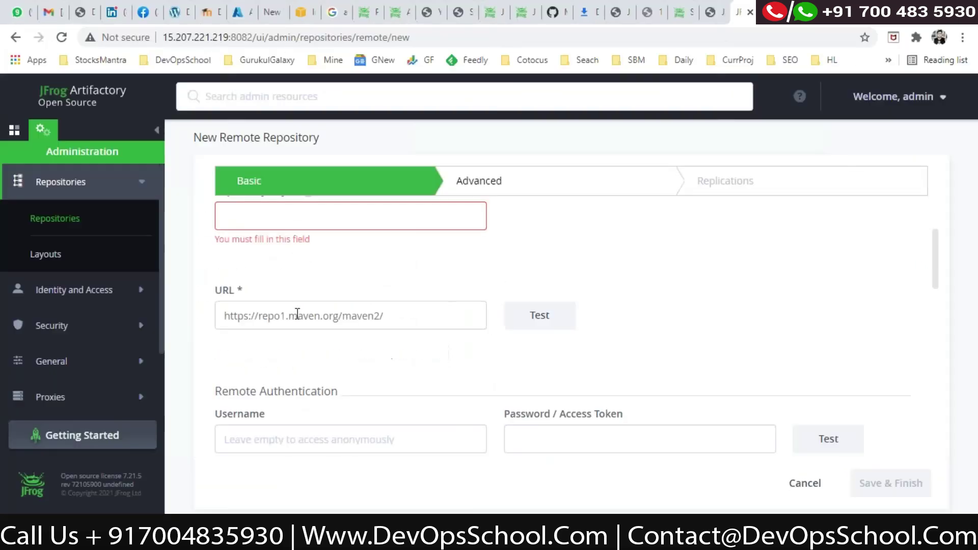
{"action": "left_click", "coordinate": [264, 223]}
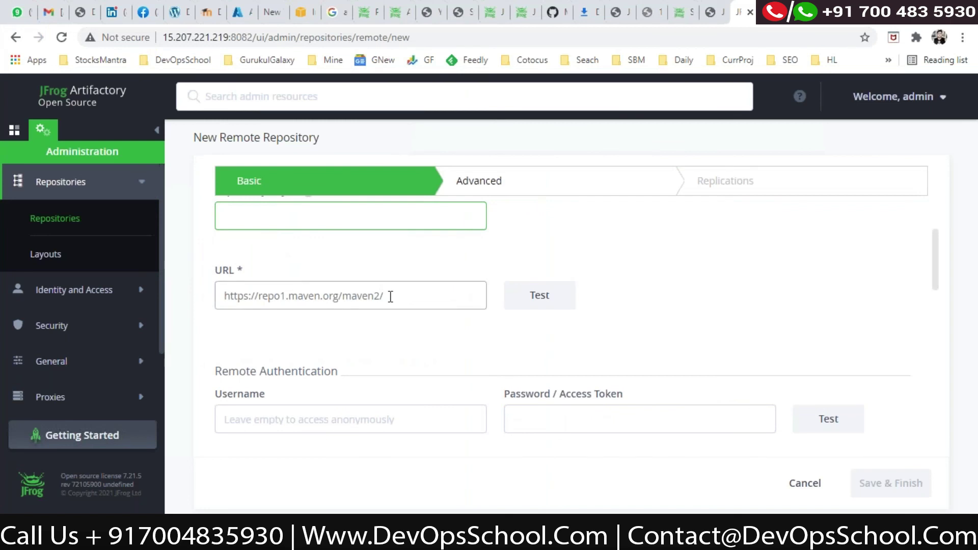
{"action": "left_click_drag", "start_coordinate": [389, 295], "coordinate": [221, 286]}
{"action": "left_click", "coordinate": [265, 225]}
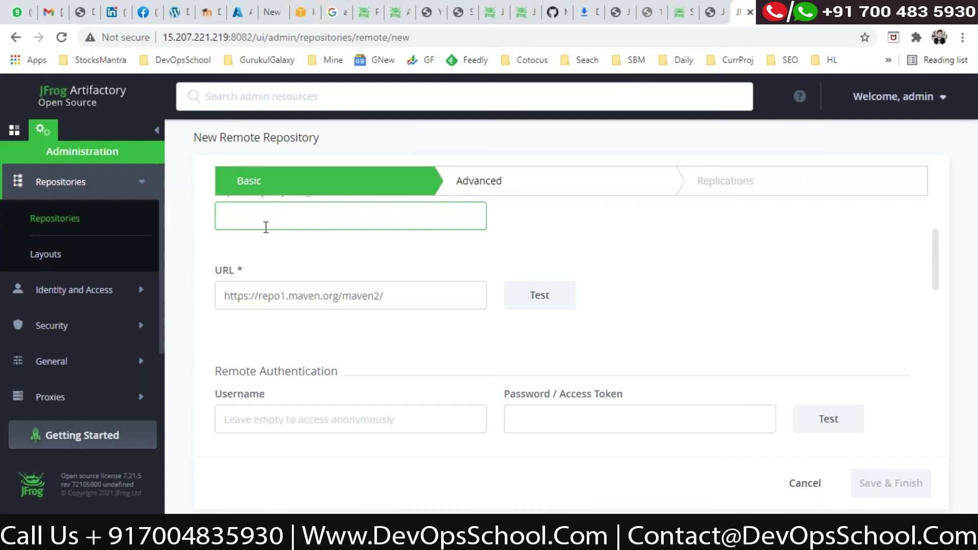
{"action": "type", "text": "devo"}
{"action": "type", "text": "v"}
{"action": "type", "text": "ps-school"}
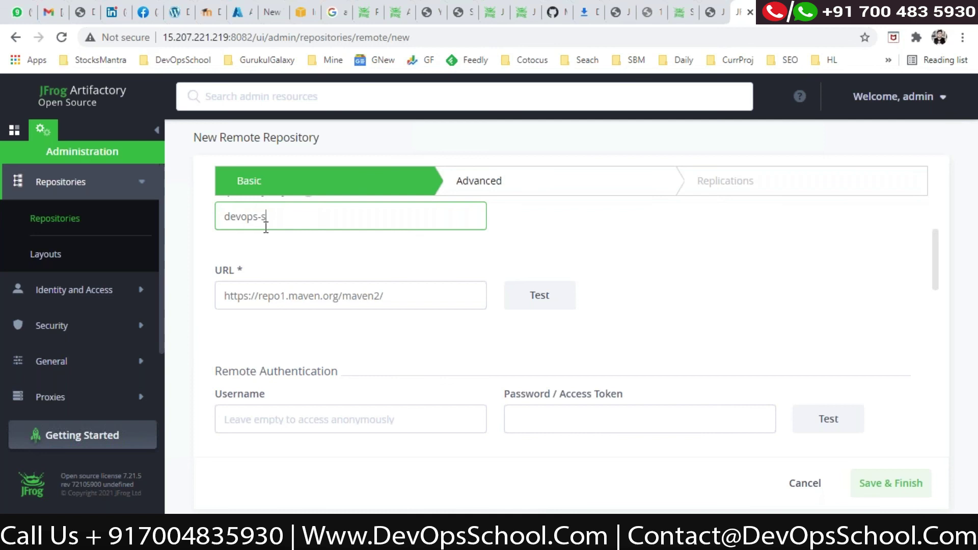
{"action": "key", "text": "BackSpace"}
{"action": "key", "text": "BackSpace"}
{"action": "key", "text": "BackSpace"}
{"action": "key", "text": "BackSpace"}
{"action": "type", "text": "chool-remote-repo"}
{"action": "key", "text": "ctrl+a"}
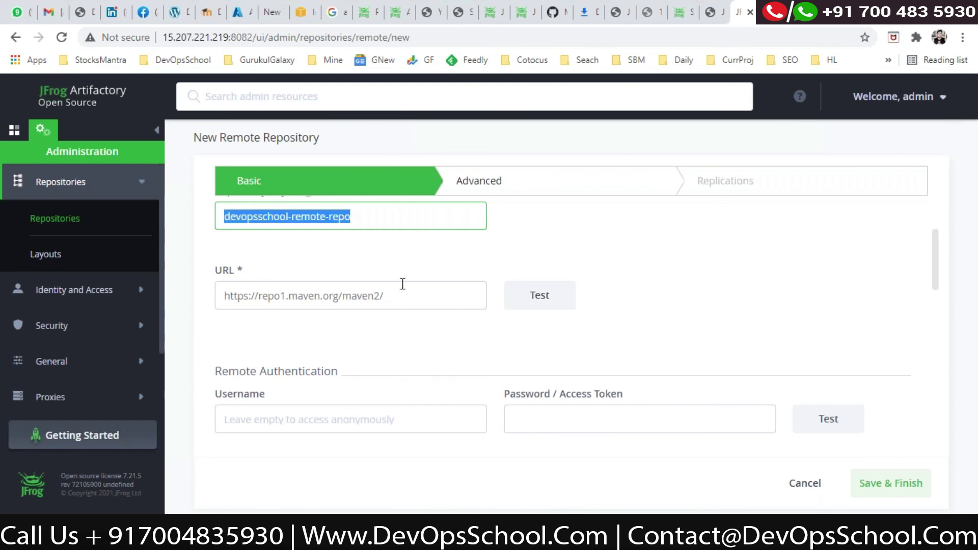
{"action": "left_click", "coordinate": [540, 303]}
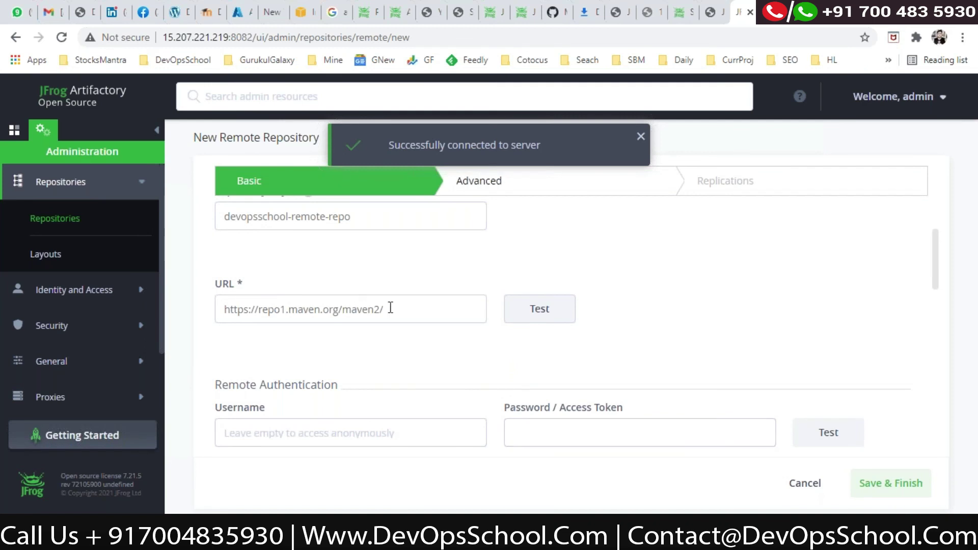
{"action": "scroll", "coordinate": [800, 408], "scroll_direction": "down", "scroll_amount": 3}
{"action": "left_click", "coordinate": [878, 483]}
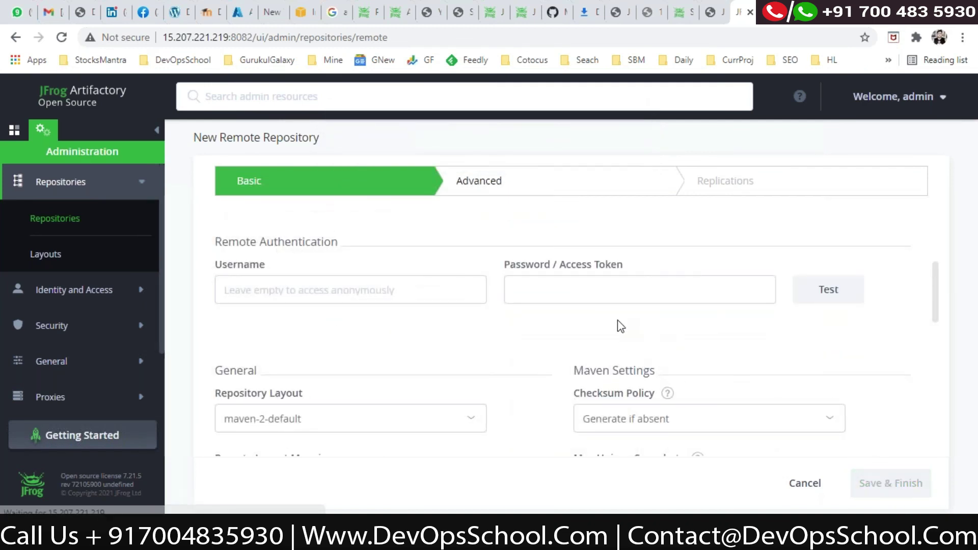
- Review the Remote entry in the notes, then dismiss Artifactory's success message
{"action": "key", "text": "alt+Tab"}
{"action": "scroll", "coordinate": [229, 153], "scroll_direction": "up", "scroll_amount": 1}
{"action": "left_click_drag", "start_coordinate": [134, 153], "coordinate": [199, 153]}
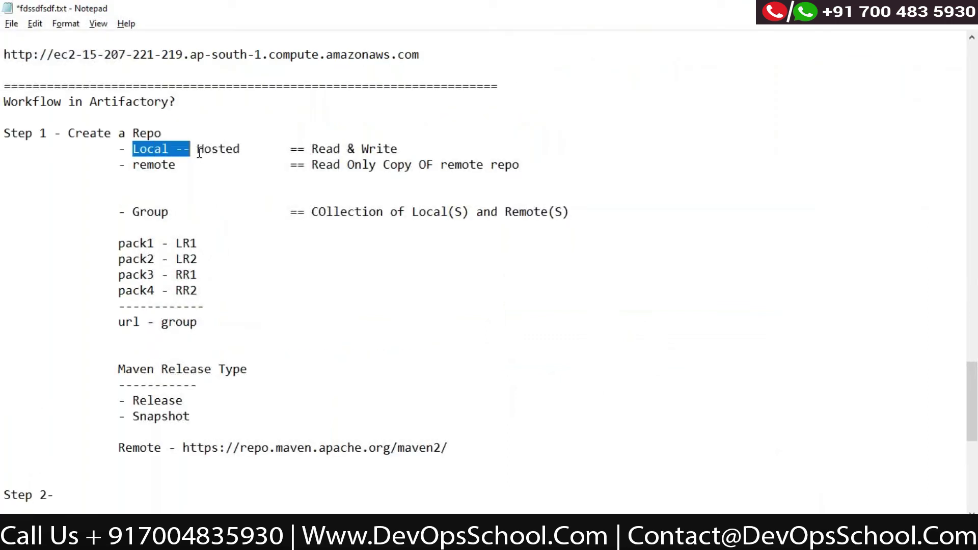
{"action": "left_click_drag", "start_coordinate": [139, 166], "coordinate": [176, 167]}
{"action": "left_click", "coordinate": [208, 225]}
{"action": "key", "text": "alt+Tab"}
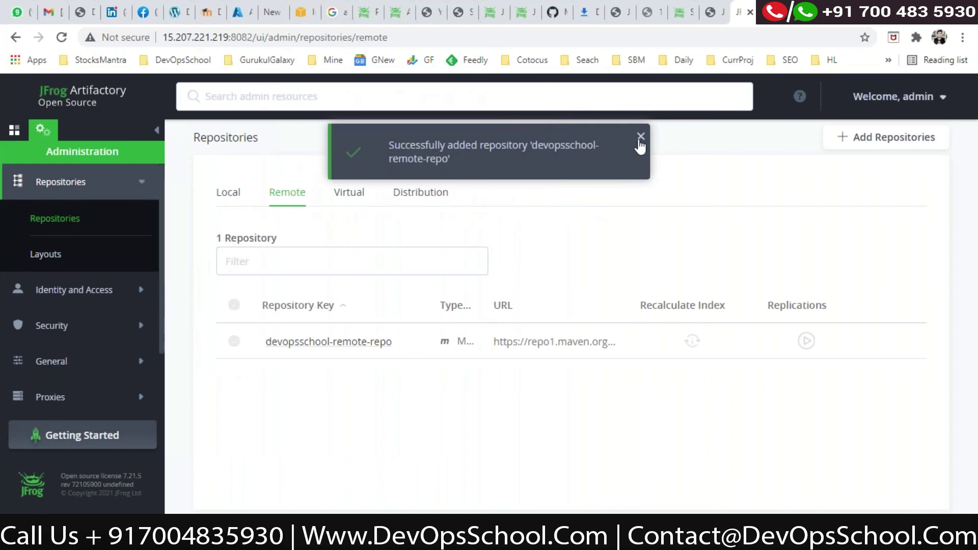
{"action": "left_click", "coordinate": [640, 140]}
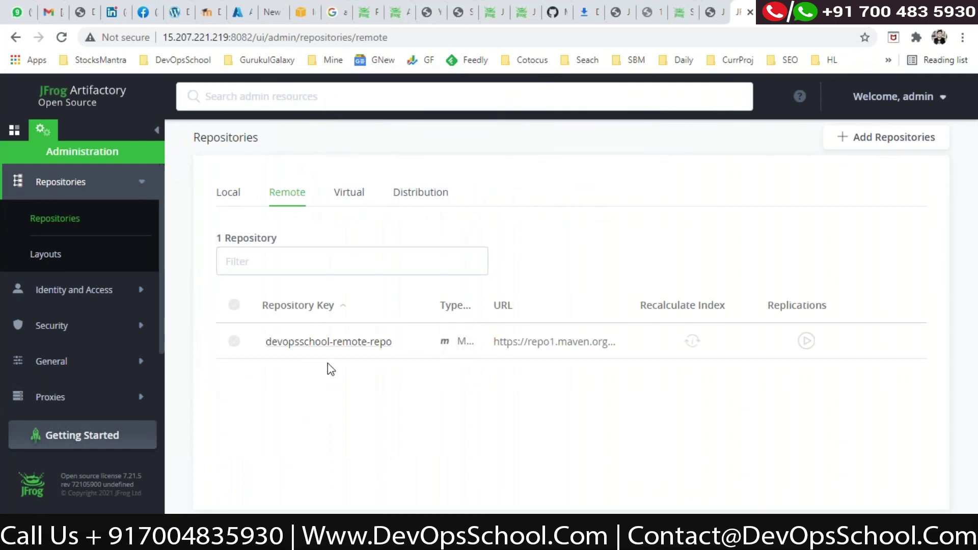
- Add Maven virtual repository devops-school-group containing all three devopsschool repositories and save it
{"action": "left_click", "coordinate": [355, 198]}
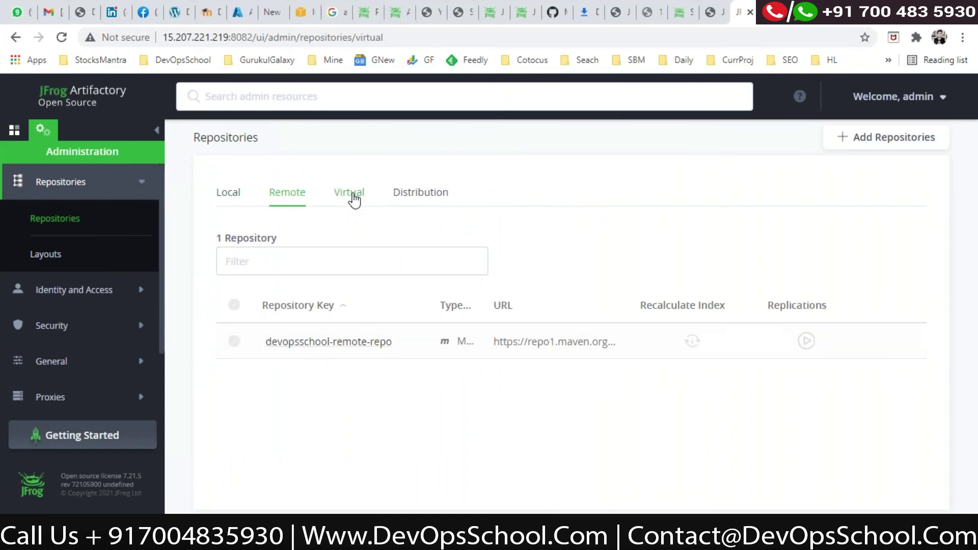
{"action": "left_click", "coordinate": [875, 145]}
{"action": "left_click", "coordinate": [866, 231]}
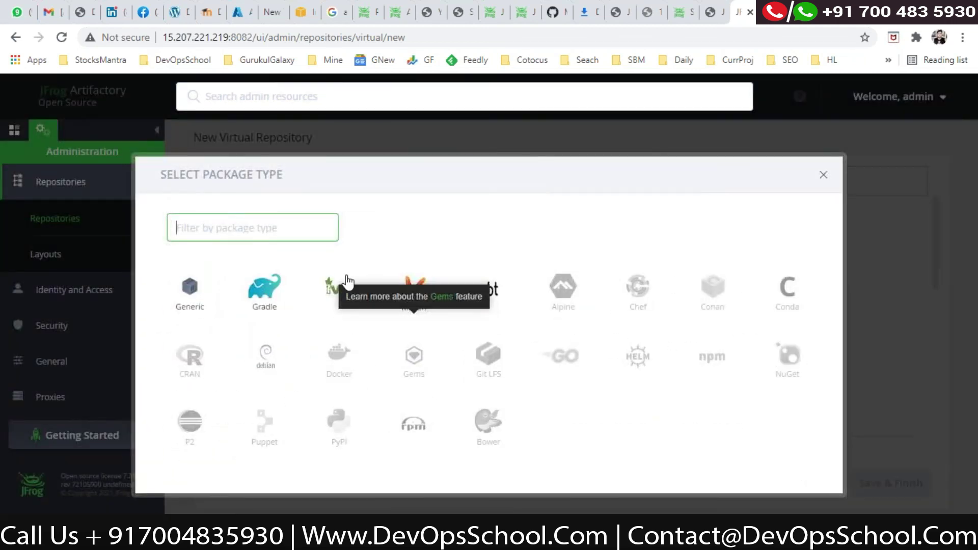
{"action": "left_click", "coordinate": [414, 287]}
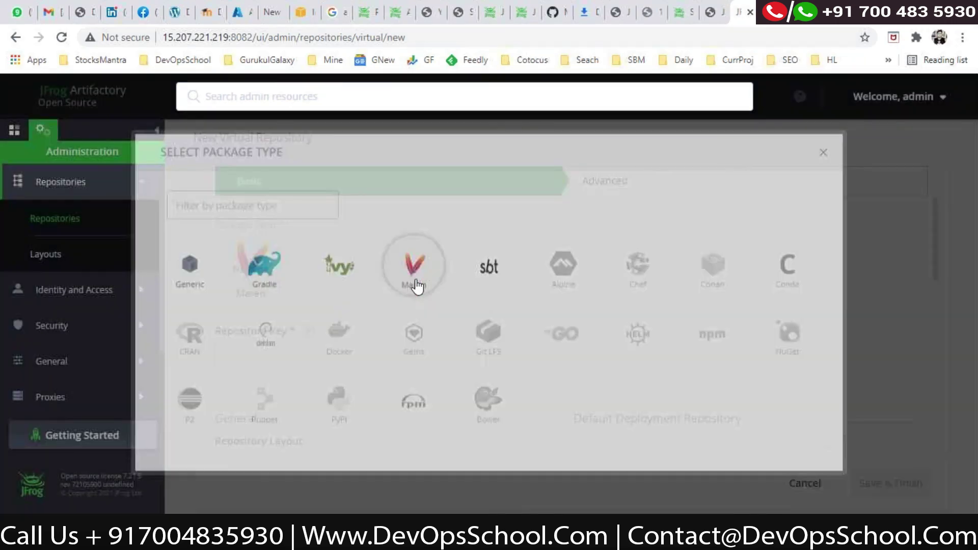
{"action": "type", "text": "devops-sc"}
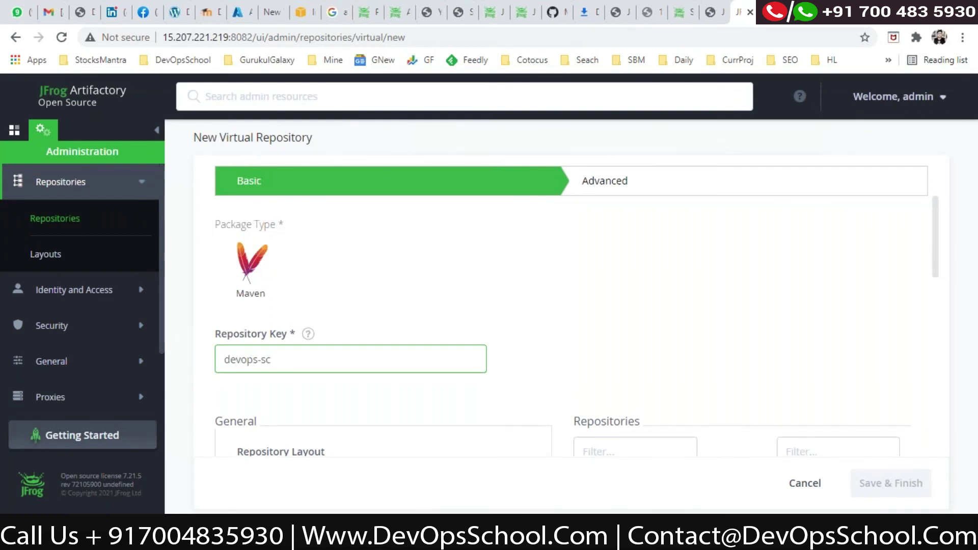
{"action": "type", "text": "hool-group"}
{"action": "scroll", "coordinate": [498, 321], "scroll_direction": "down", "scroll_amount": 5}
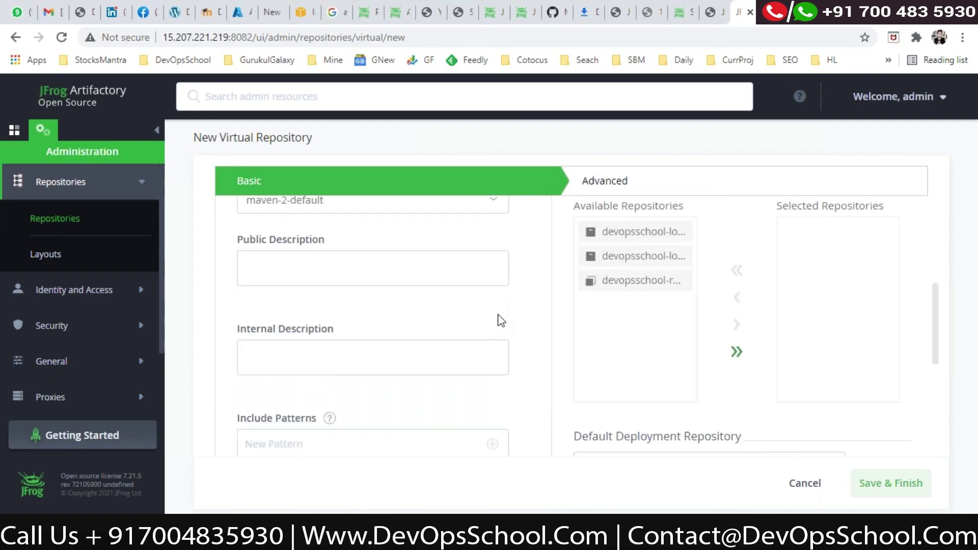
{"action": "scroll", "coordinate": [629, 295], "scroll_direction": "up", "scroll_amount": 3}
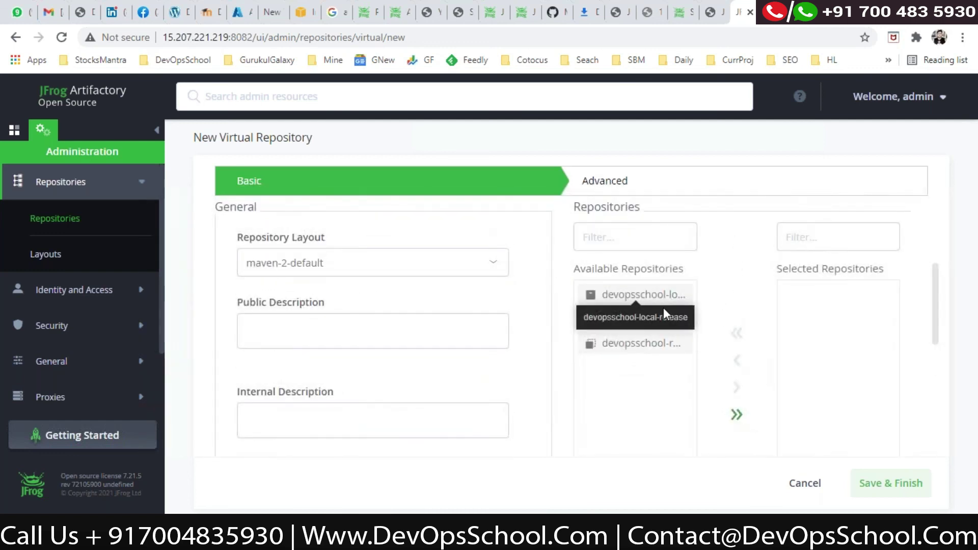
{"action": "left_click", "coordinate": [737, 414]}
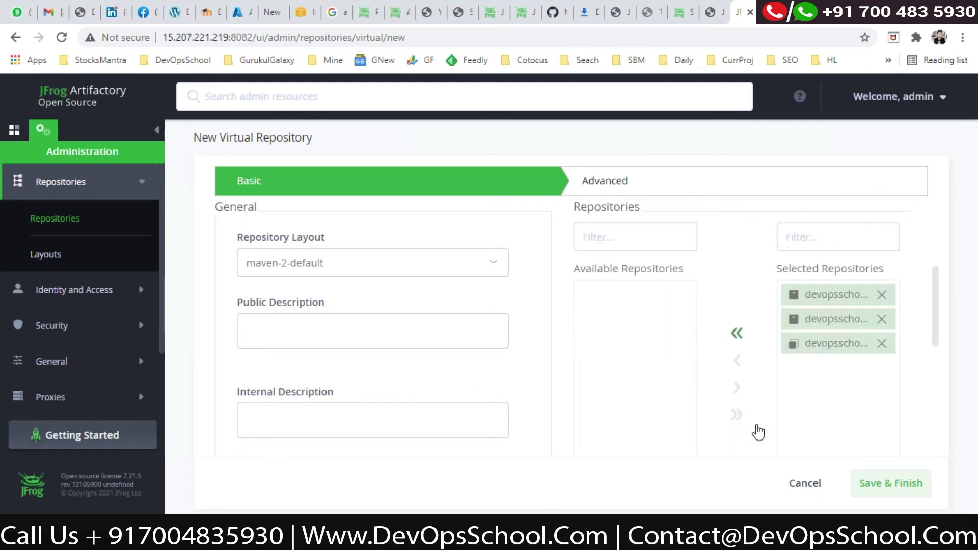
{"action": "left_click", "coordinate": [898, 484]}
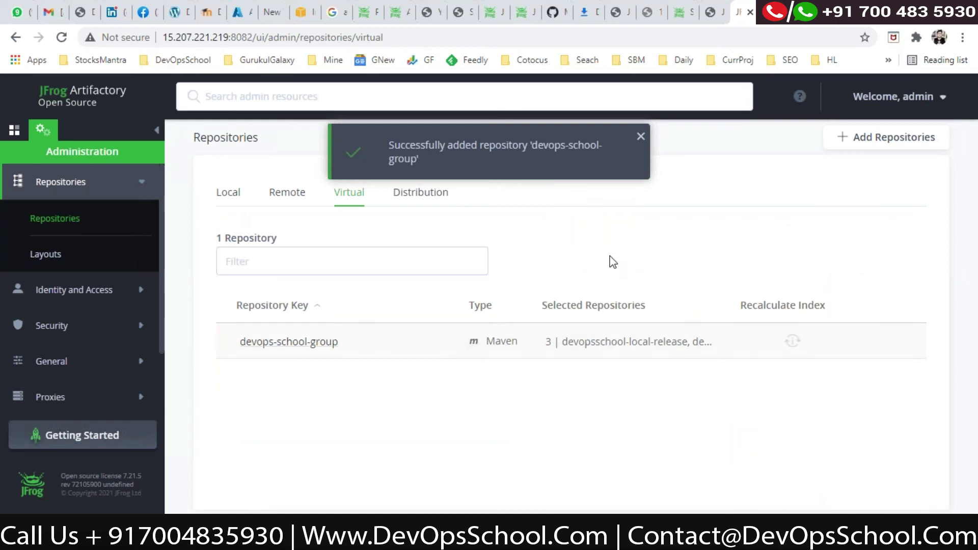
- Dismiss the success message, add a 'User' line under Step 2 in the notes, and save
{"action": "left_click", "coordinate": [641, 137]}
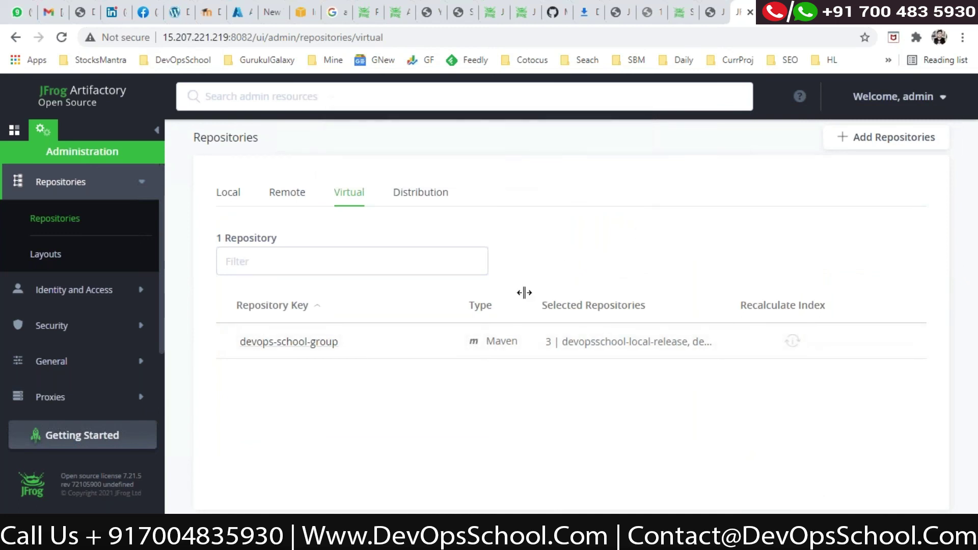
{"action": "key", "text": "alt+Tab"}
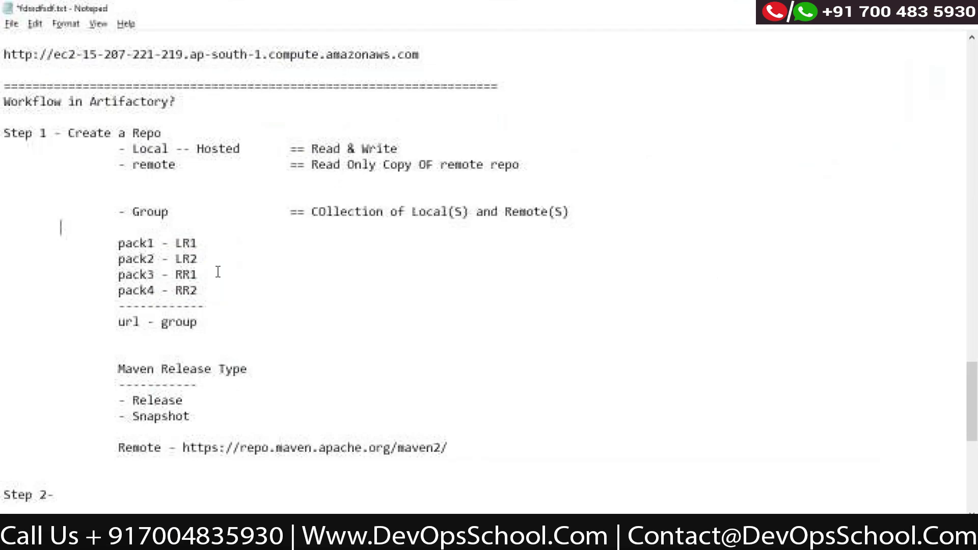
{"action": "left_click_drag", "start_coordinate": [11, 133], "coordinate": [354, 427]}
{"action": "scroll", "coordinate": [353, 427], "scroll_direction": "down", "scroll_amount": 3}
{"action": "left_click", "coordinate": [102, 353]}
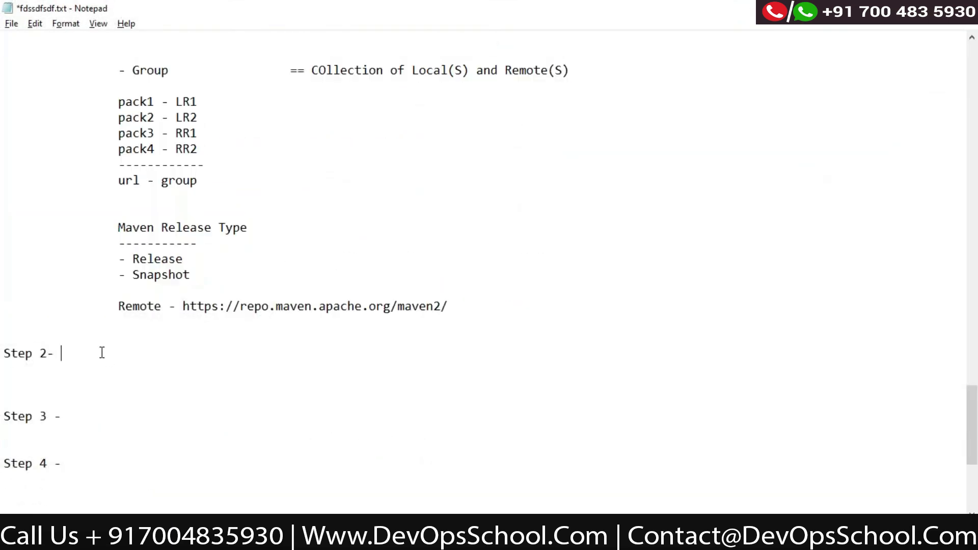
{"action": "key", "text": "Return"}
{"action": "key", "text": "Return"}
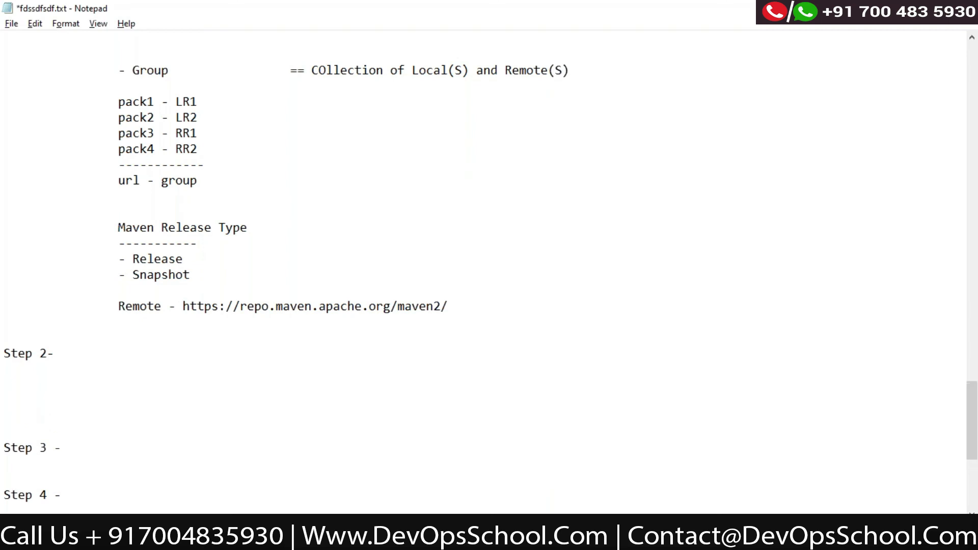
{"action": "type", "text": "User"}
{"action": "key", "text": "Return"}
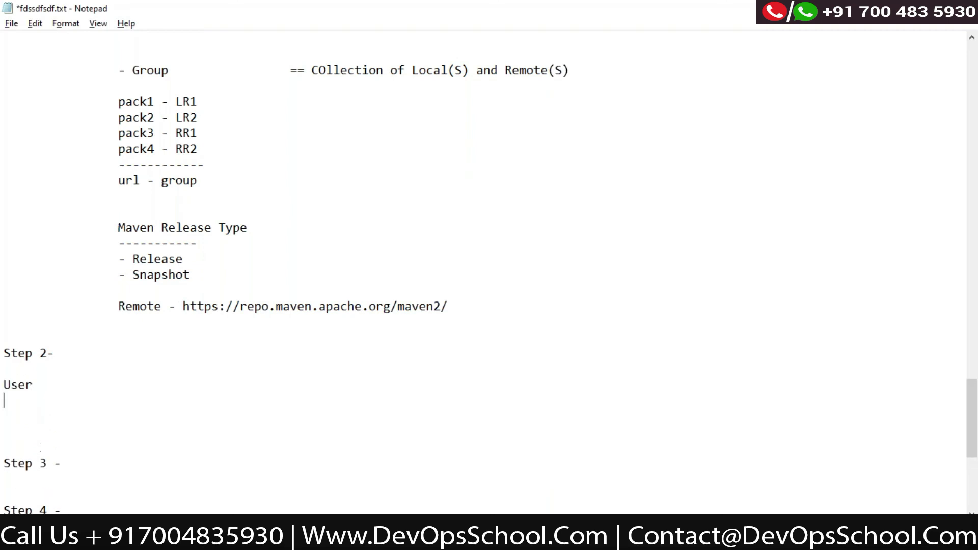
{"action": "key", "text": "ctrl+s"}
- Look over the User and Roles lines and the admin credential lines in the notes
{"action": "scroll", "coordinate": [101, 331], "scroll_direction": "up", "scroll_amount": 1}
{"action": "scroll", "coordinate": [94, 345], "scroll_direction": "down", "scroll_amount": 2}
{"action": "left_click_drag", "start_coordinate": [40, 355], "coordinate": [7, 329]}
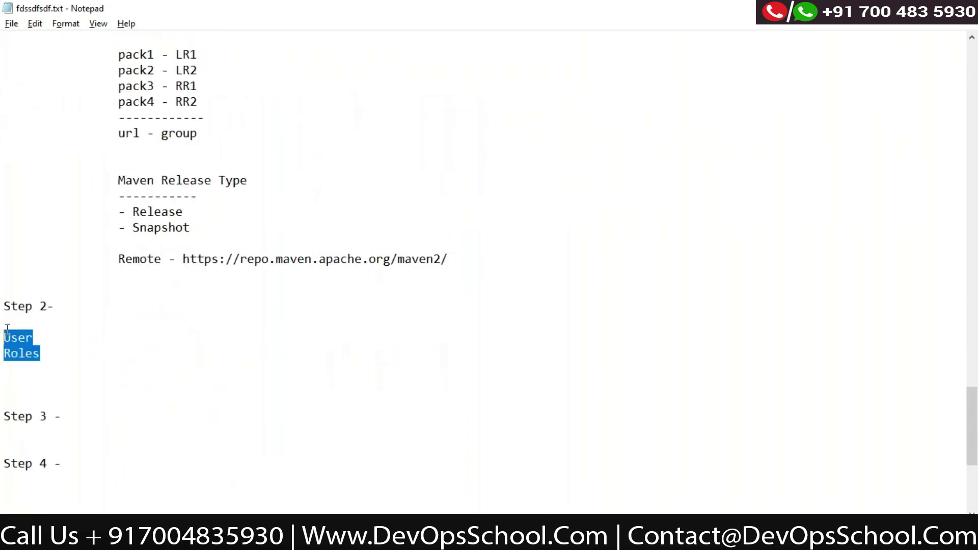
{"action": "left_click", "coordinate": [70, 360]}
{"action": "left_click_drag", "start_coordinate": [70, 360], "coordinate": [7, 326]}
{"action": "scroll", "coordinate": [32, 334], "scroll_direction": "up", "scroll_amount": 7}
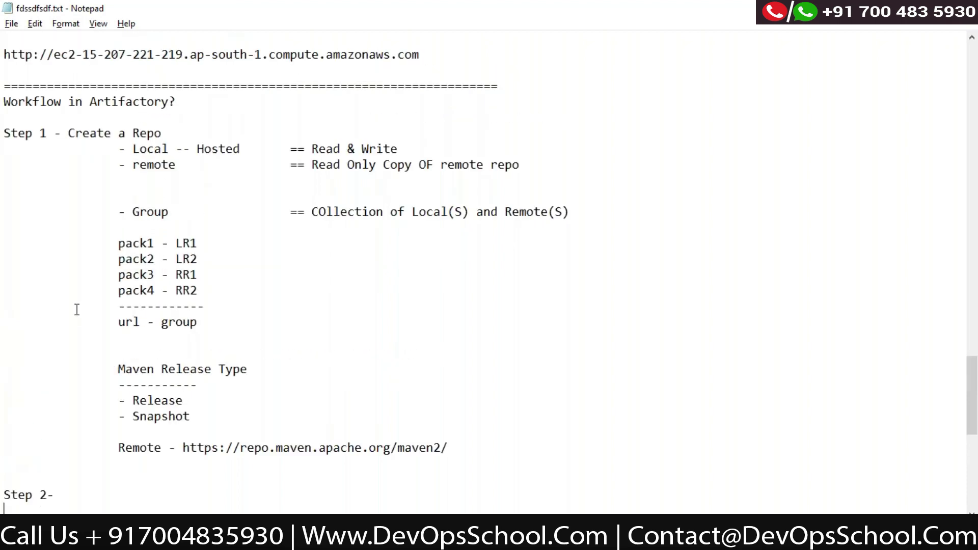
{"action": "left_click_drag", "start_coordinate": [79, 169], "coordinate": [4, 148]}
{"action": "key", "text": "ctrl+c"}
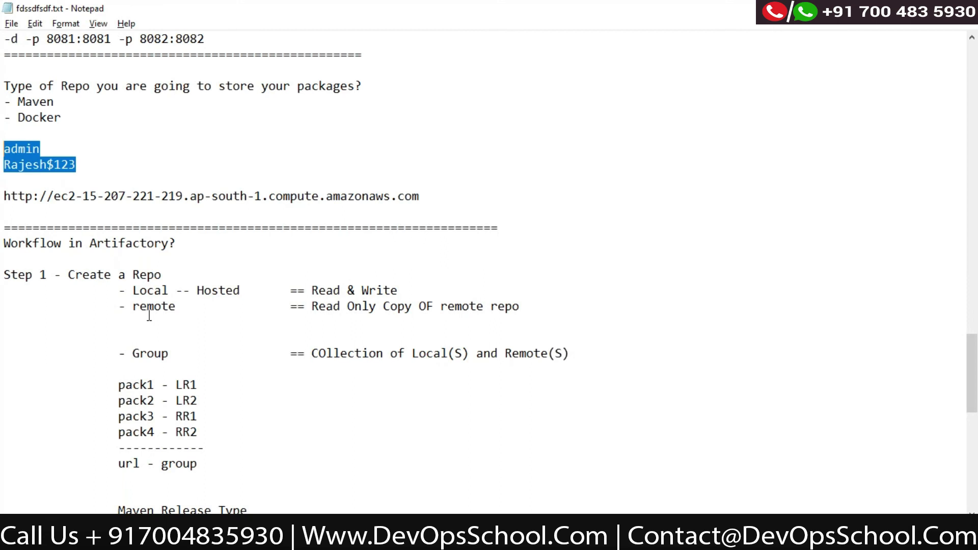
- Paste the admin username and password below Roles, save the notes, and return to Artifactory
{"action": "scroll", "coordinate": [25, 337], "scroll_direction": "down", "scroll_amount": 6}
{"action": "double_click", "coordinate": [57, 400]}
{"action": "key", "text": "Delete"}
{"action": "key", "text": "ctrl+z"}
{"action": "left_click", "coordinate": [74, 409]}
{"action": "key", "text": "Return"}
{"action": "key", "text": "Return"}
{"action": "key", "text": "ctrl+v"}
{"action": "key", "text": "ctrl+s"}
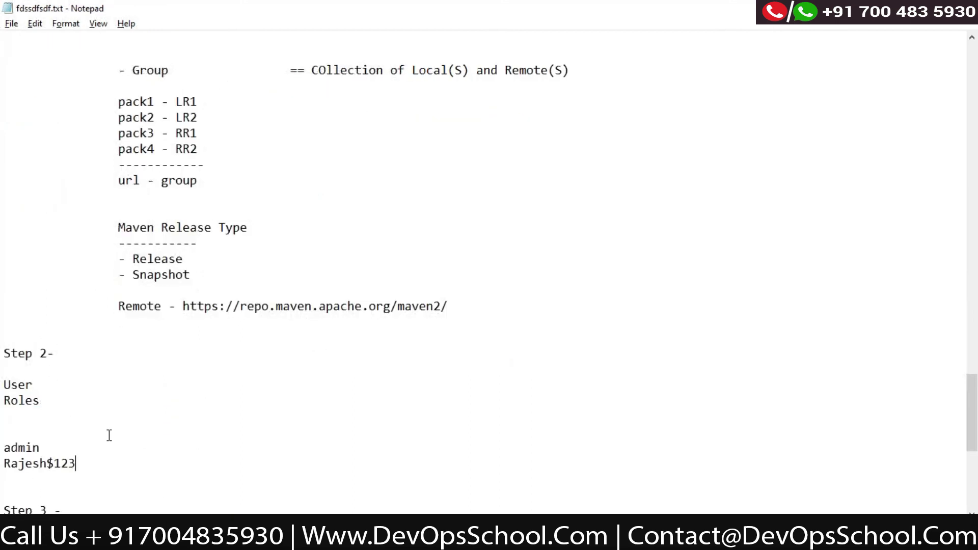
{"action": "key", "text": "alt+Tab"}
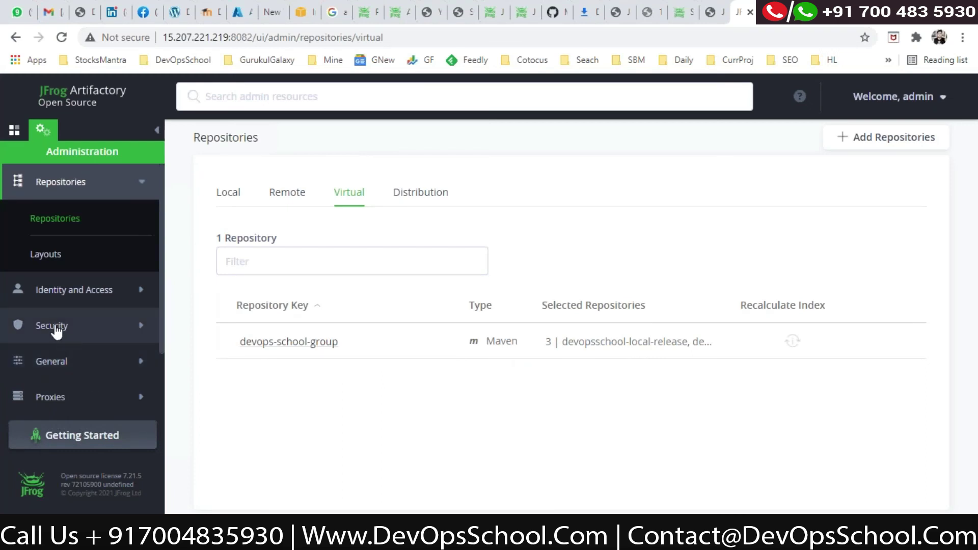
- Browse the Users list, then the Groups list showing only readers, and switch back to Application
{"action": "left_click", "coordinate": [56, 328]}
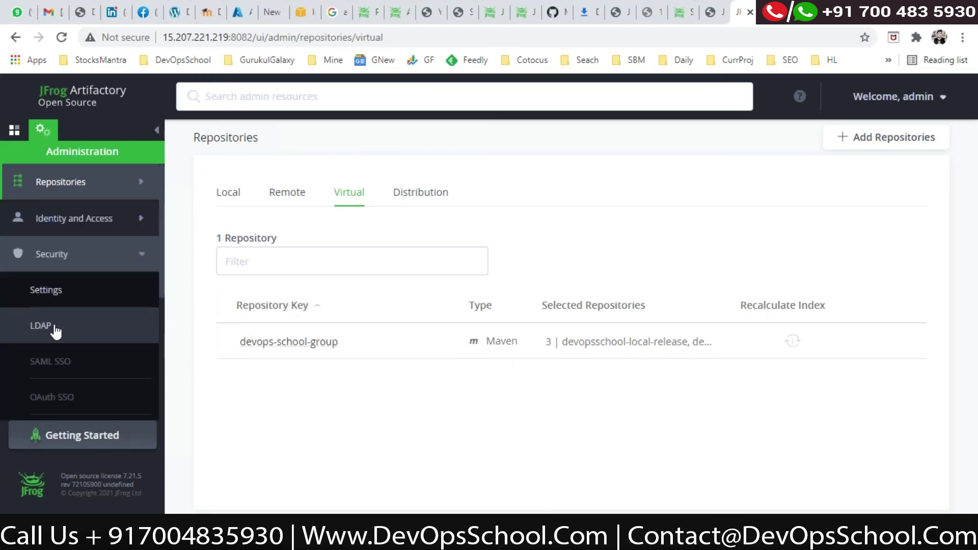
{"action": "left_click", "coordinate": [71, 254]}
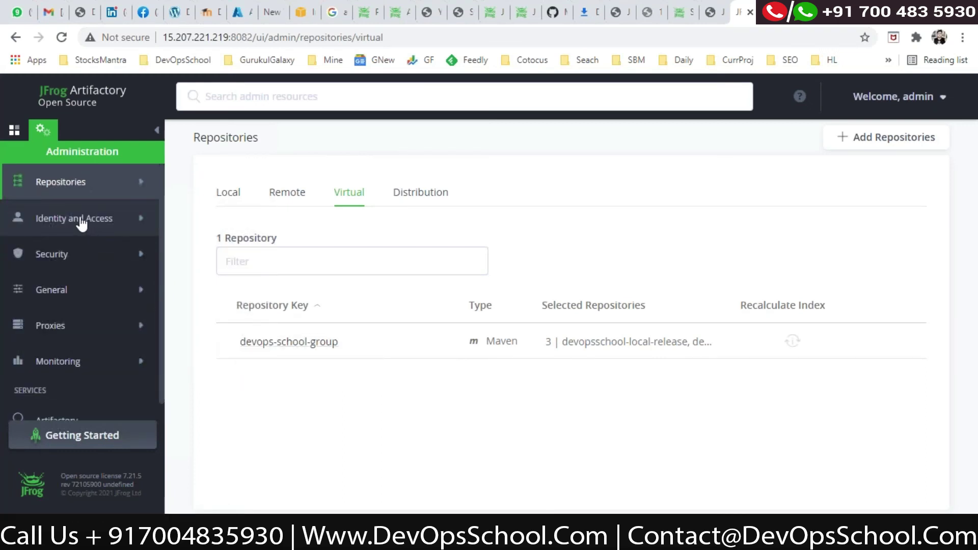
{"action": "left_click", "coordinate": [81, 221]}
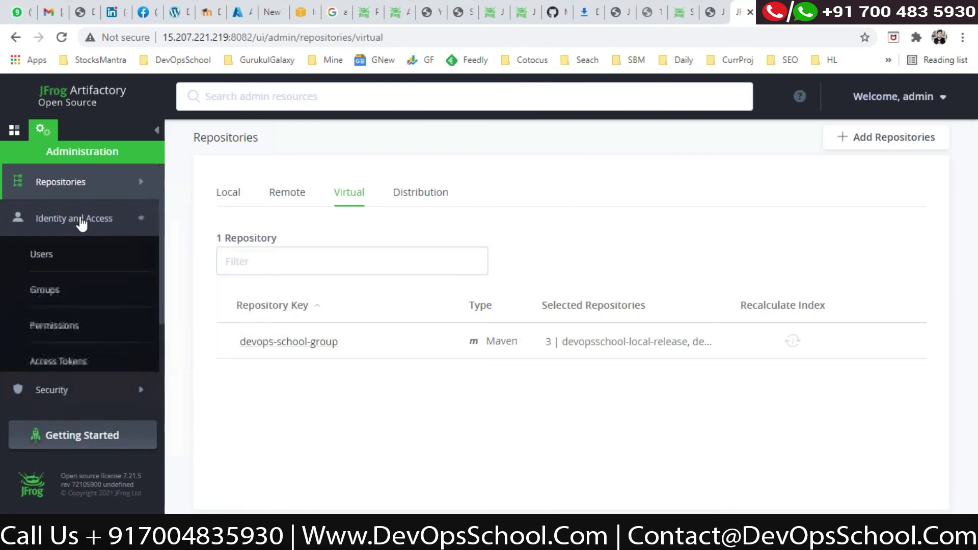
{"action": "left_click", "coordinate": [83, 266]}
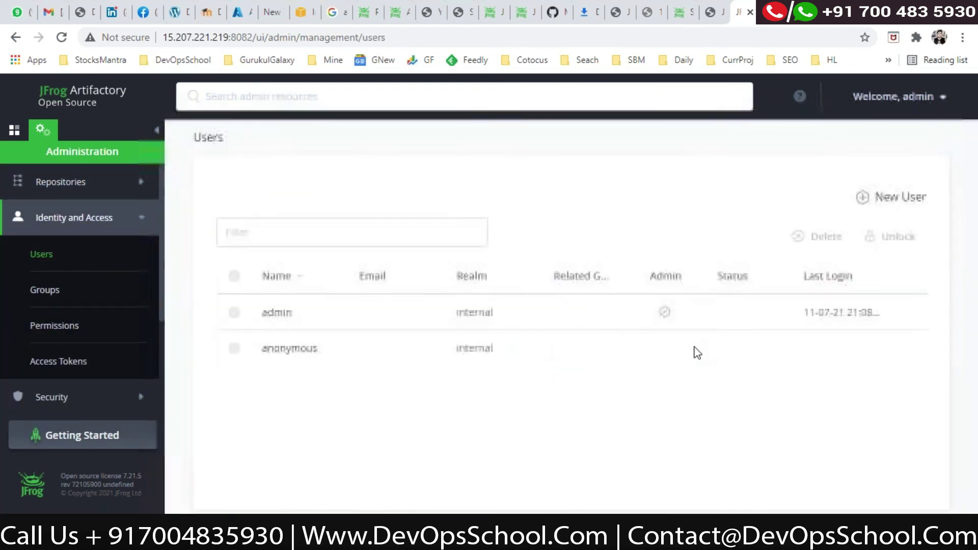
{"action": "left_click", "coordinate": [81, 293]}
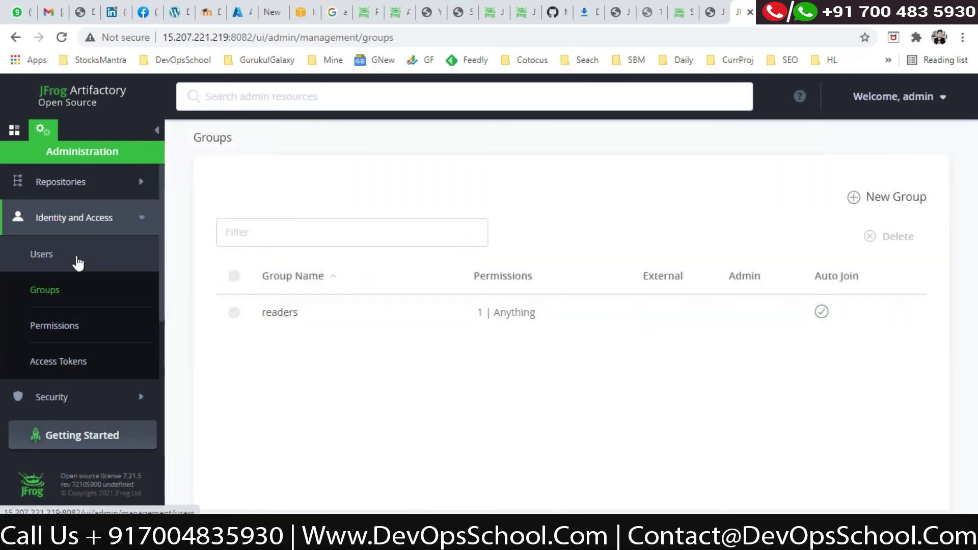
{"action": "left_click", "coordinate": [136, 224]}
{"action": "key", "text": "alt+Tab"}
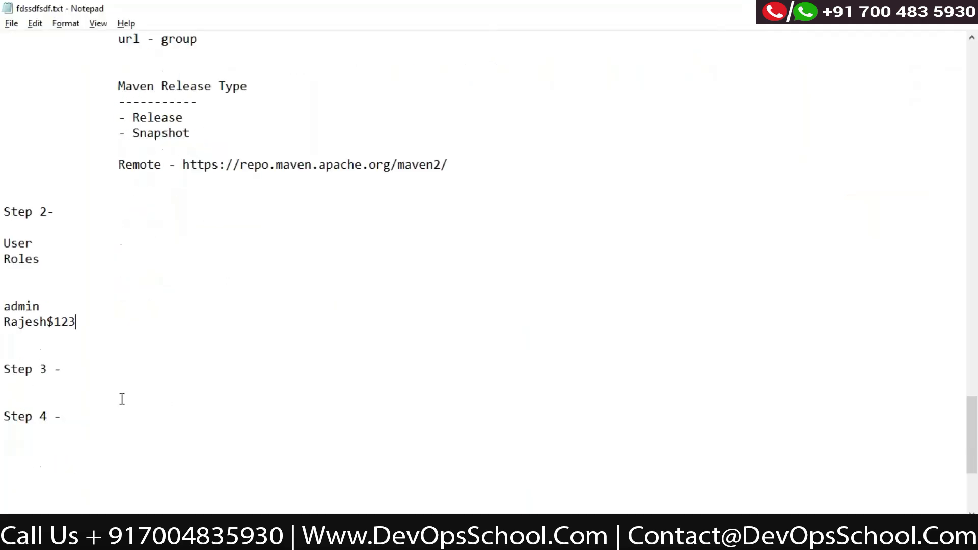
{"action": "key", "text": "alt+Tab"}
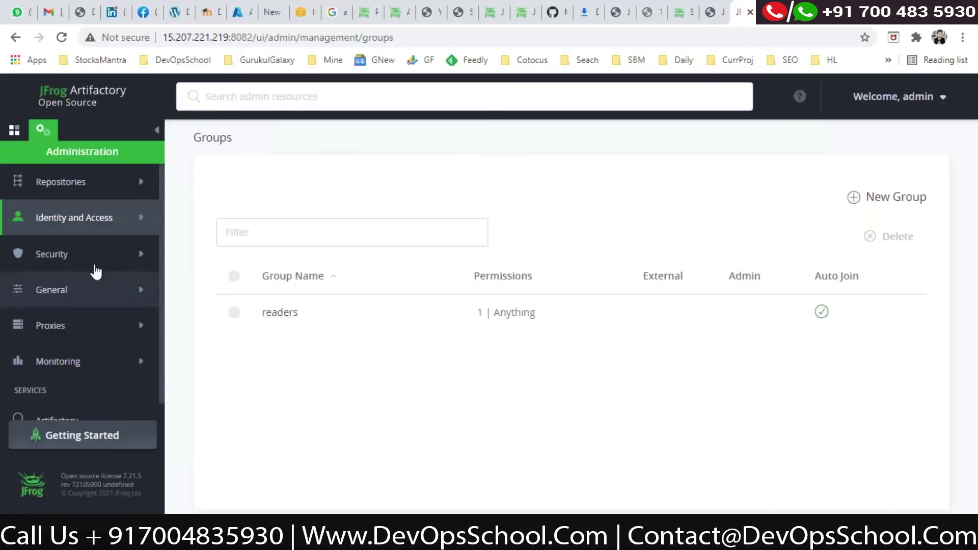
{"action": "left_click", "coordinate": [12, 130]}
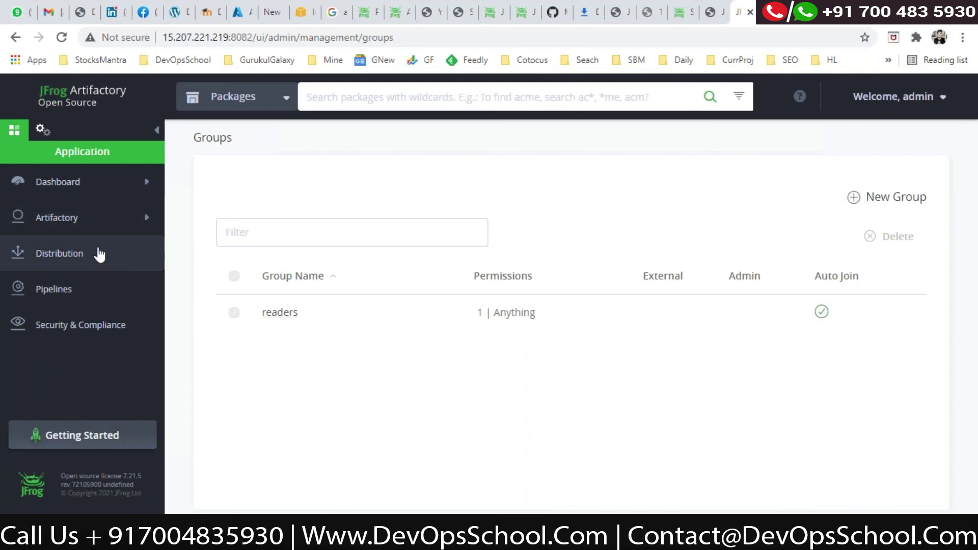
- In the Artifacts browser, select devopsschool-local-snapshot and copy its file URL
{"action": "left_click", "coordinate": [66, 184]}
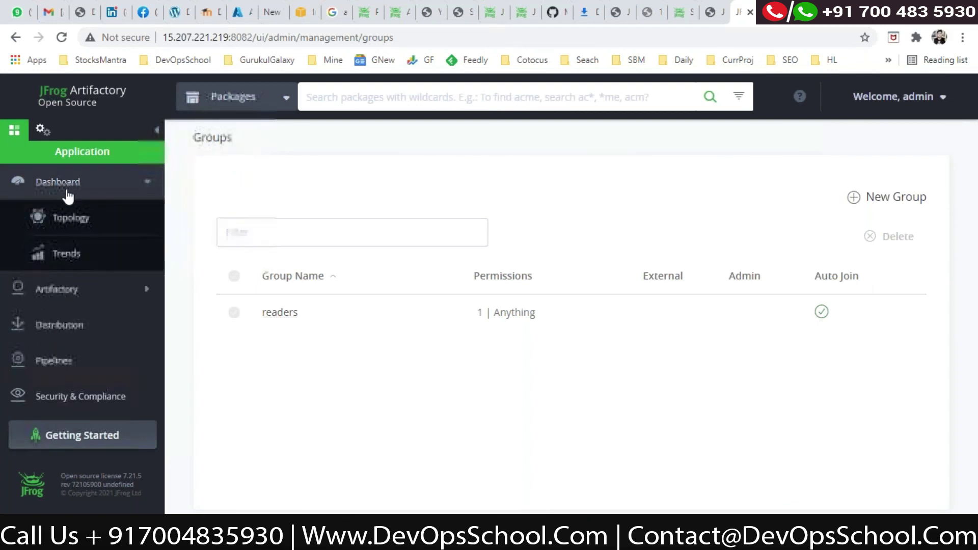
{"action": "left_click", "coordinate": [64, 298]}
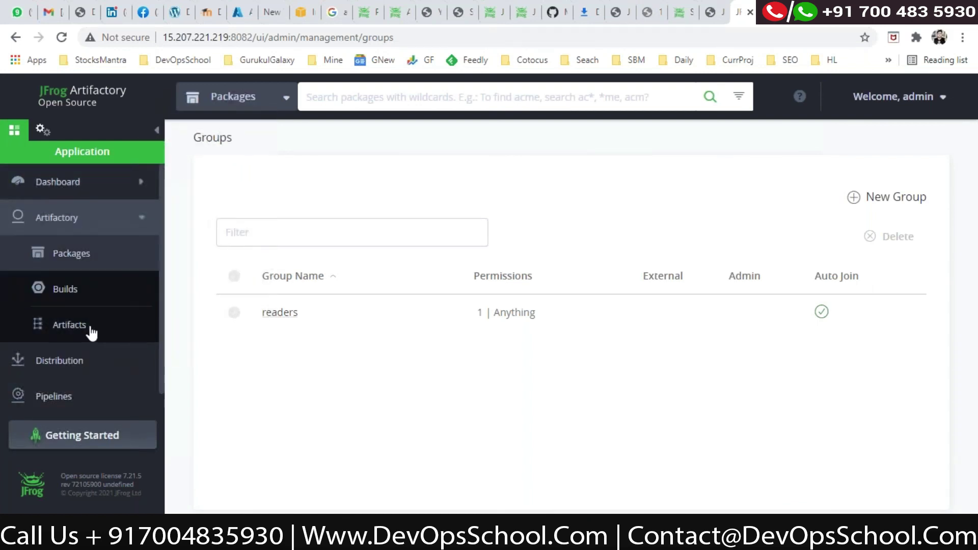
{"action": "left_click", "coordinate": [78, 336]}
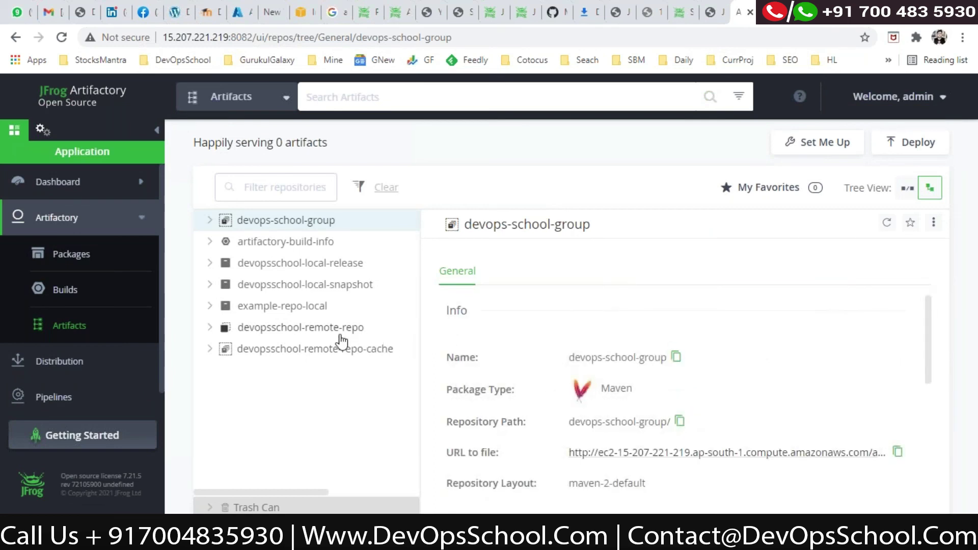
{"action": "left_click", "coordinate": [277, 292]}
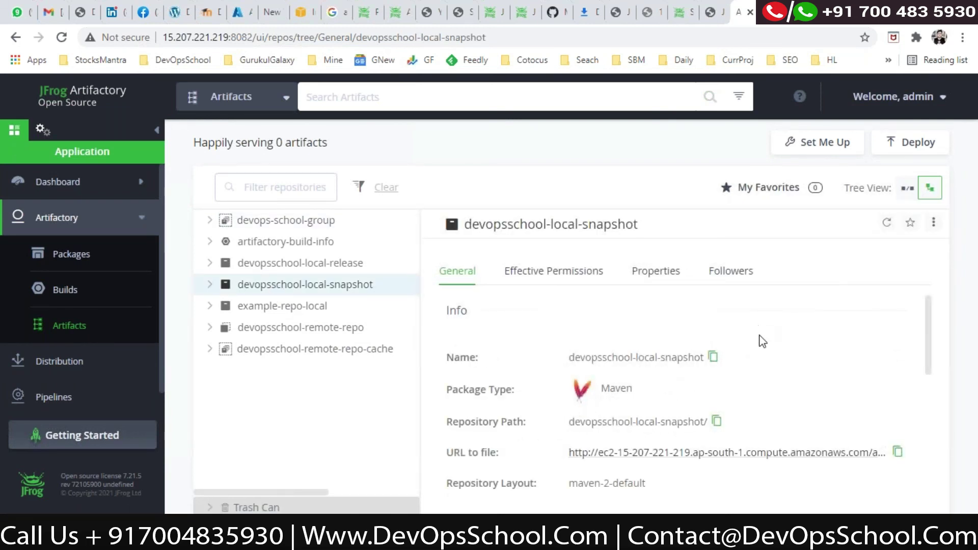
{"action": "scroll", "coordinate": [767, 388], "scroll_direction": "down", "scroll_amount": 2}
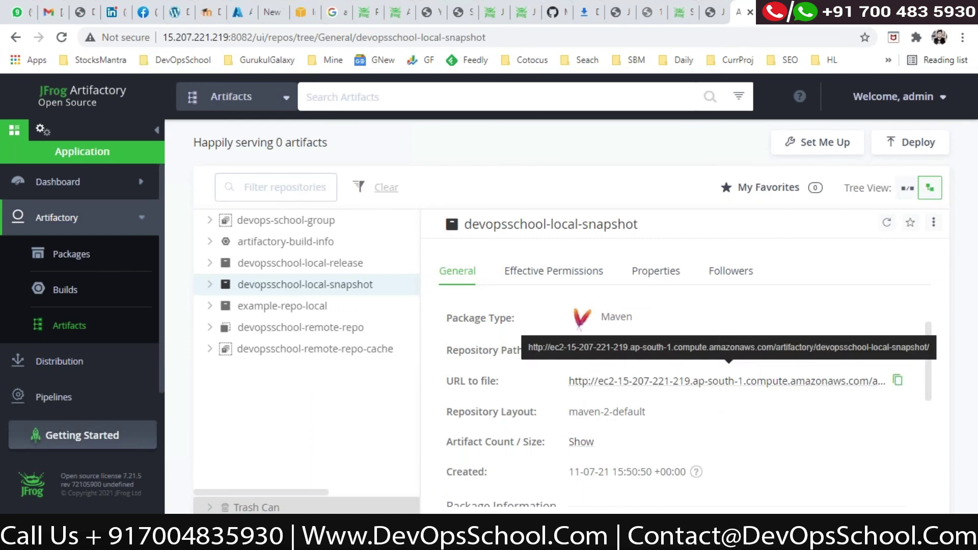
{"action": "left_click_drag", "start_coordinate": [457, 377], "coordinate": [500, 388]}
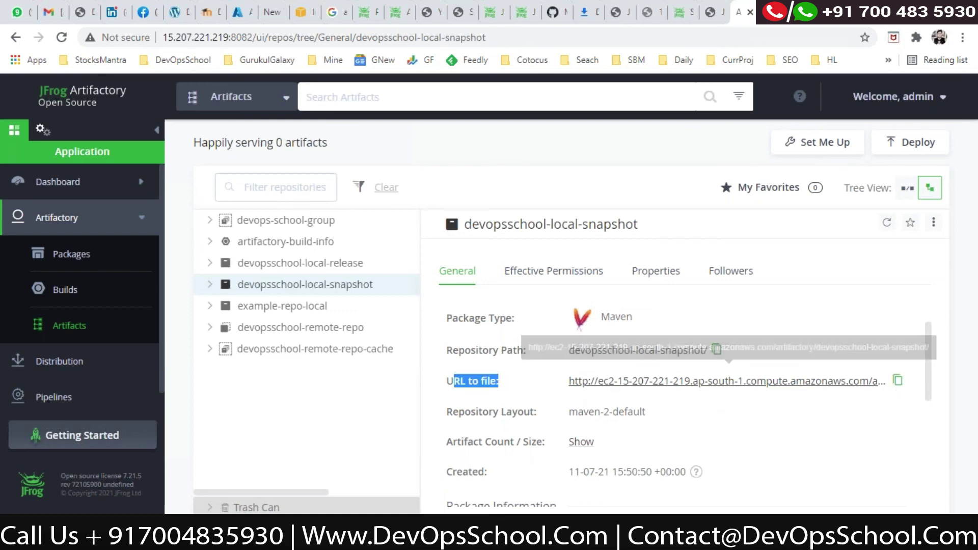
{"action": "left_click", "coordinate": [898, 382]}
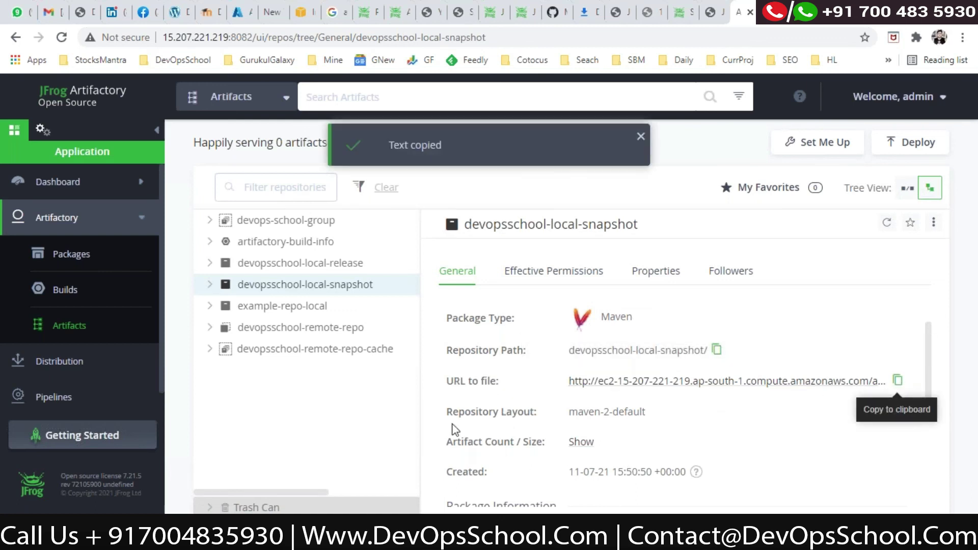
- Paste the snapshot URL as an indented line below the Remote entry in the notes
{"action": "key", "text": "alt+Tab"}
{"action": "scroll", "coordinate": [160, 243], "scroll_direction": "up", "scroll_amount": 6}
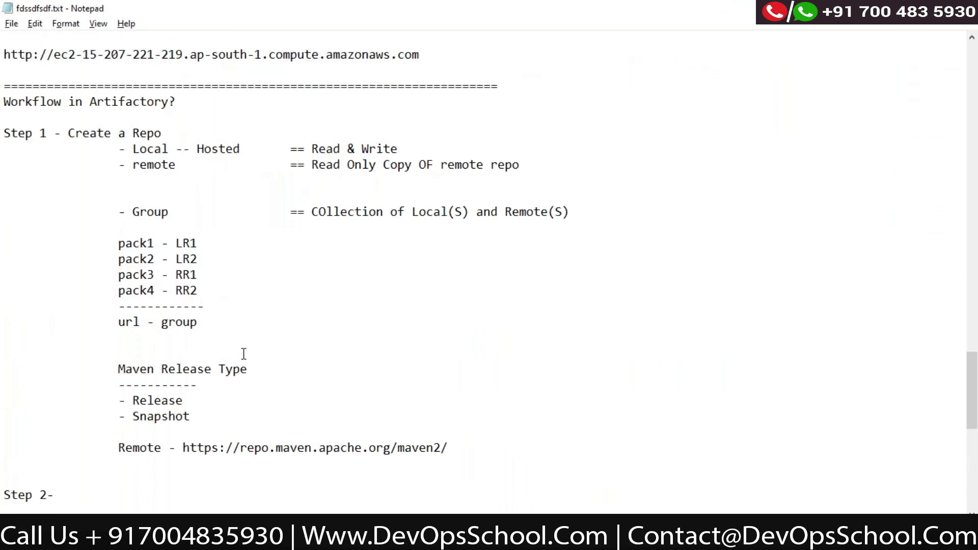
{"action": "scroll", "coordinate": [243, 354], "scroll_direction": "down", "scroll_amount": 3}
{"action": "left_click", "coordinate": [133, 340]}
{"action": "key", "text": "Tab"}
{"action": "key", "text": "Tab"}
{"action": "key", "text": "ctrl+v"}
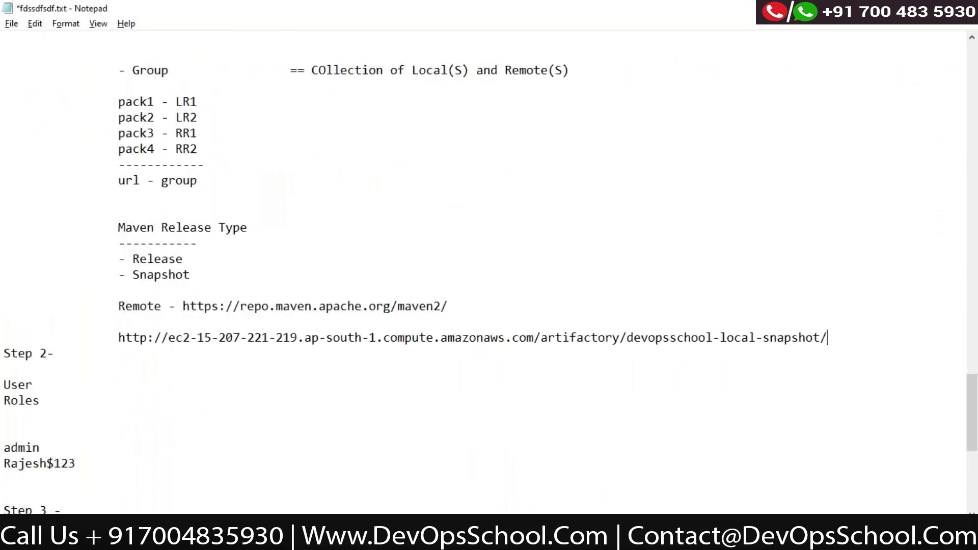
{"action": "key", "text": "Return"}
{"action": "key", "text": "Return"}
- Save the notes and select the full snapshot URL line before returning to the browser
{"action": "left_click_drag", "start_coordinate": [826, 337], "coordinate": [4, 338]}
{"action": "left_click", "coordinate": [148, 338]}
{"action": "left_click_drag", "start_coordinate": [148, 338], "coordinate": [119, 336]}
{"action": "key", "text": "ctrl+s"}
{"action": "double_click", "coordinate": [575, 337]}
{"action": "left_click_drag", "start_coordinate": [840, 342], "coordinate": [119, 336]}
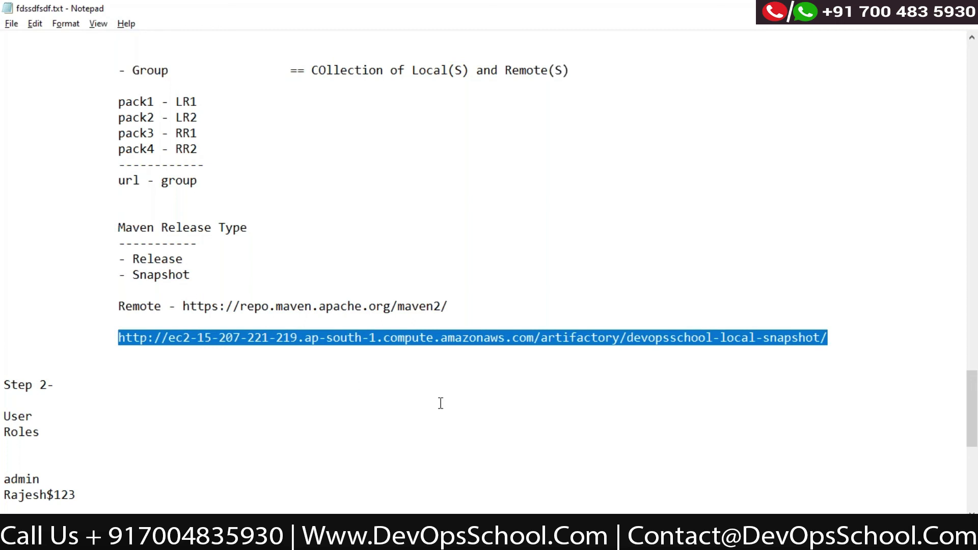
{"action": "key", "text": "alt+Tab"}
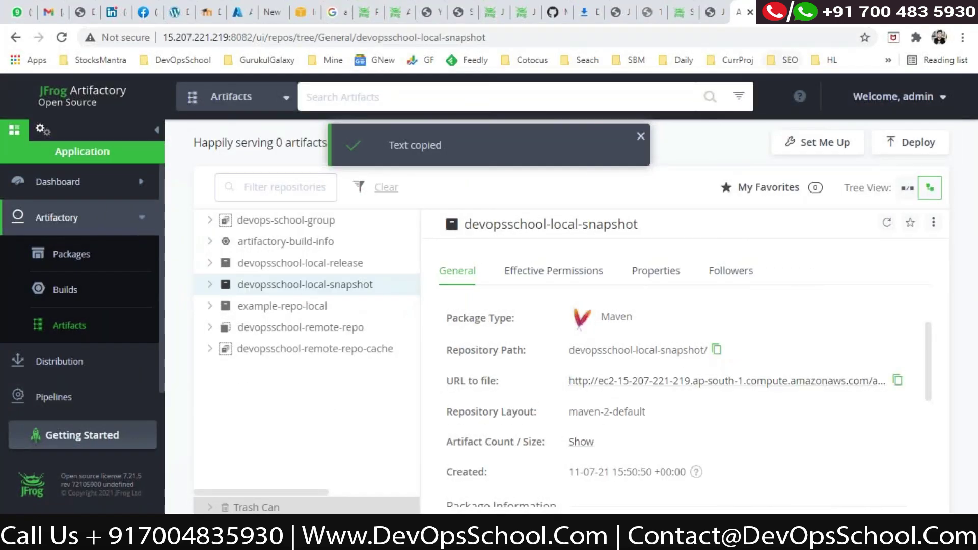
- Load the snapshot repository URL in a new tab, which shows Not Found, and close the Maven Central tab
{"action": "key", "text": "ctrl+t"}
{"action": "key", "text": "ctrl+v"}
{"action": "key", "text": "Return"}
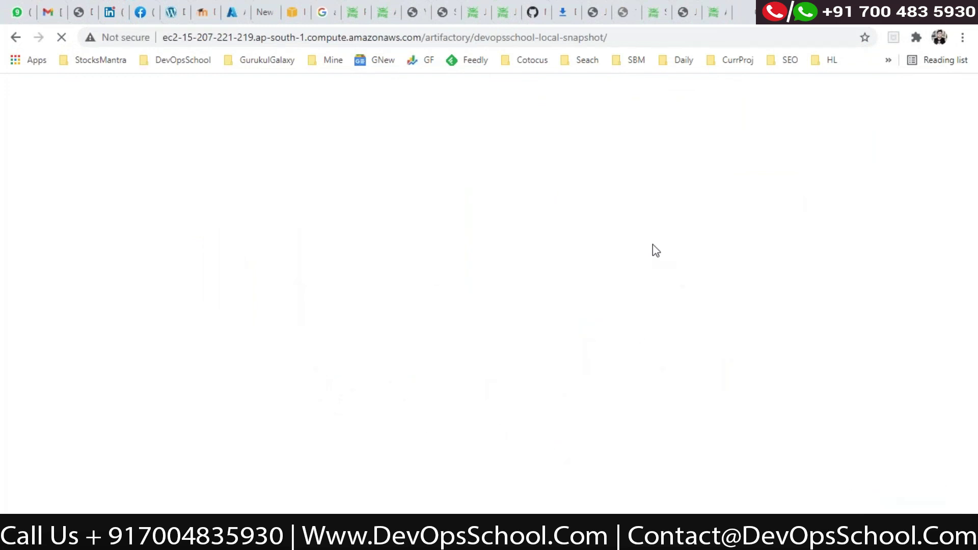
{"action": "left_click", "coordinate": [743, 17]}
{"action": "key", "text": "ctrl+w"}
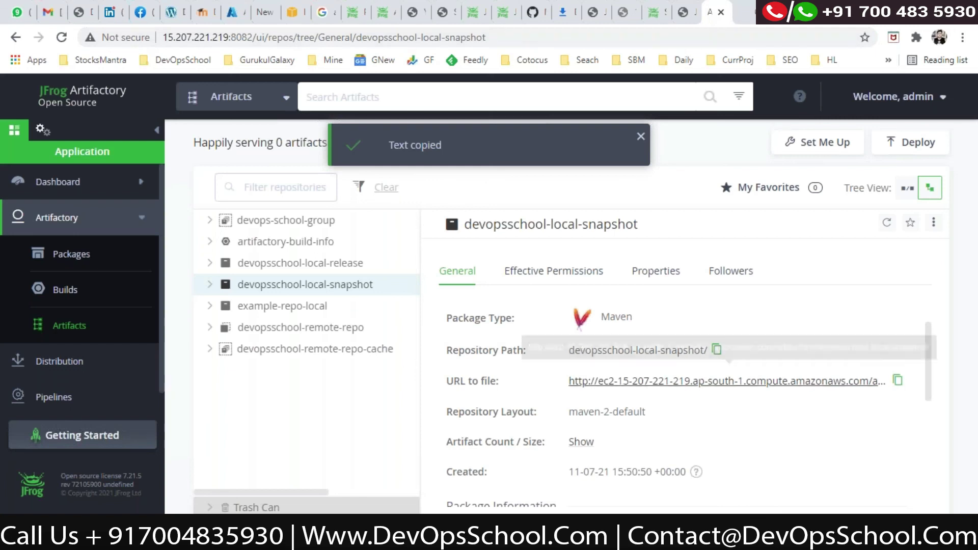
- Copy devopsschool-local-release's file URL and load it in place of the Not Found address
{"action": "left_click", "coordinate": [326, 273]}
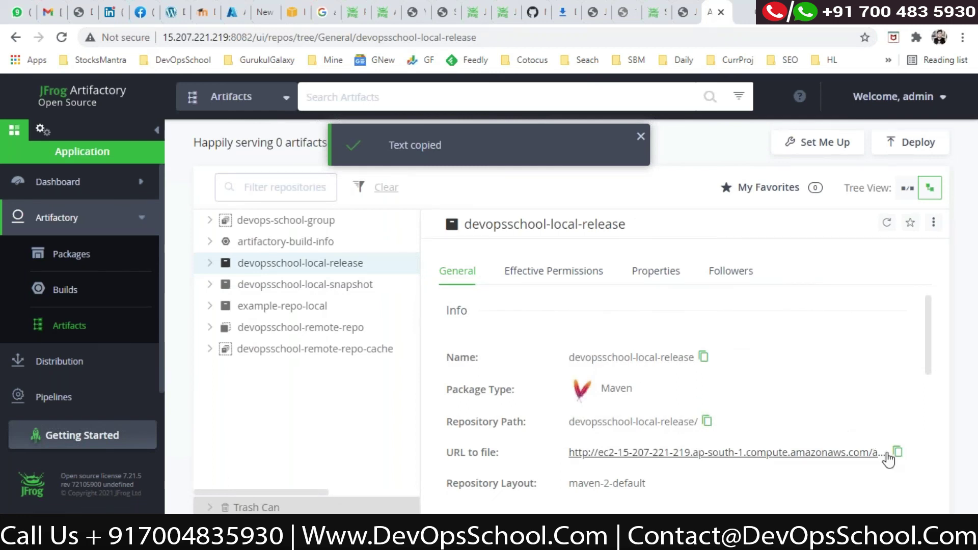
{"action": "left_click", "coordinate": [898, 454]}
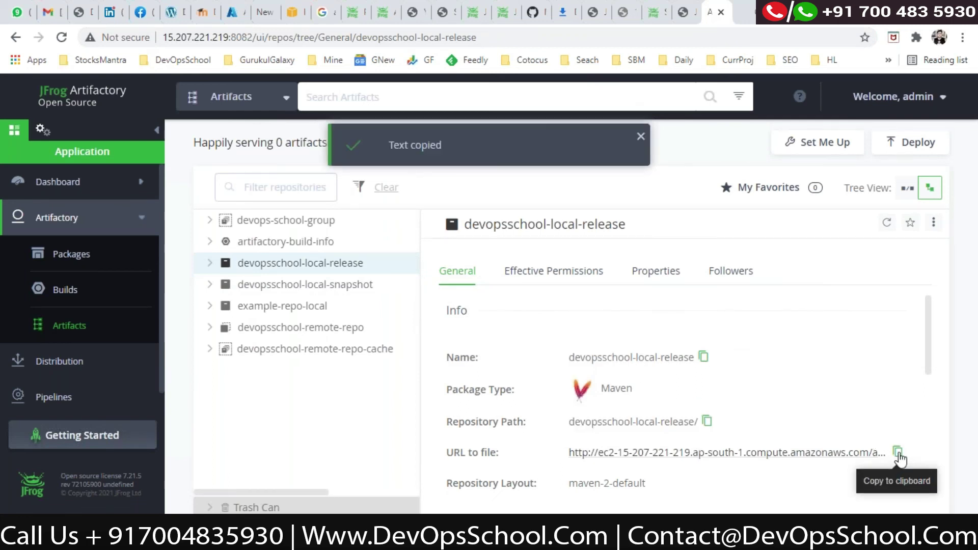
{"action": "left_click", "coordinate": [778, 20]}
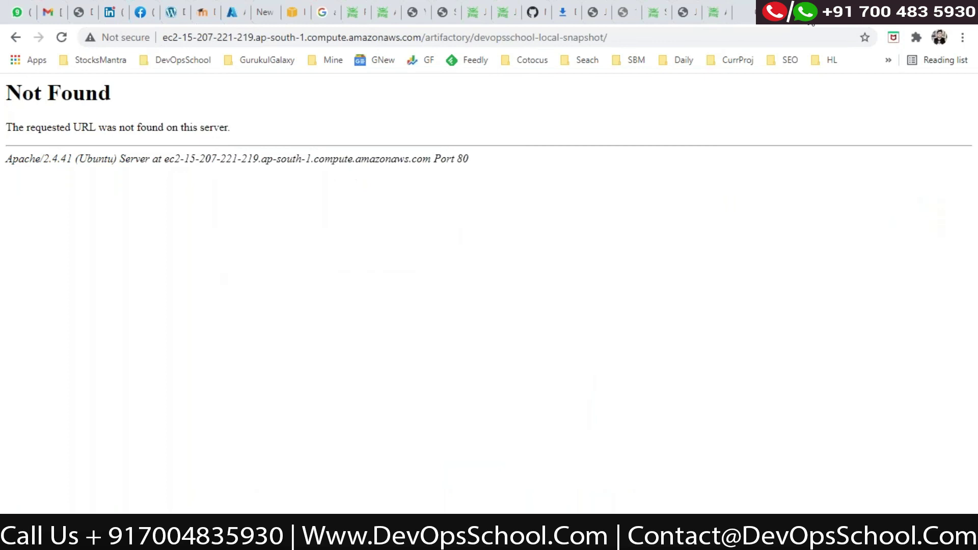
{"action": "left_click", "coordinate": [815, 36]}
{"action": "key", "text": "BackSpace"}
{"action": "key", "text": "ctrl+v"}
{"action": "key", "text": "Return"}
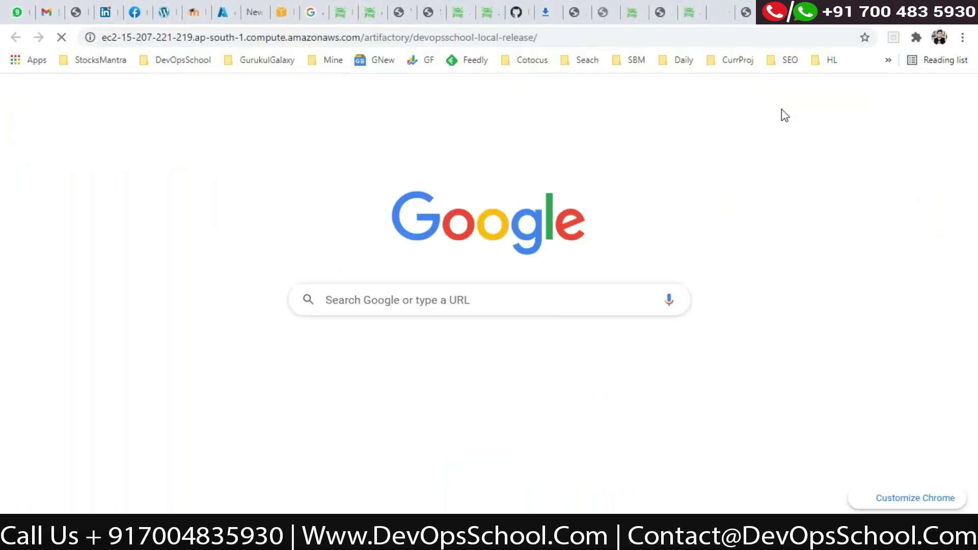